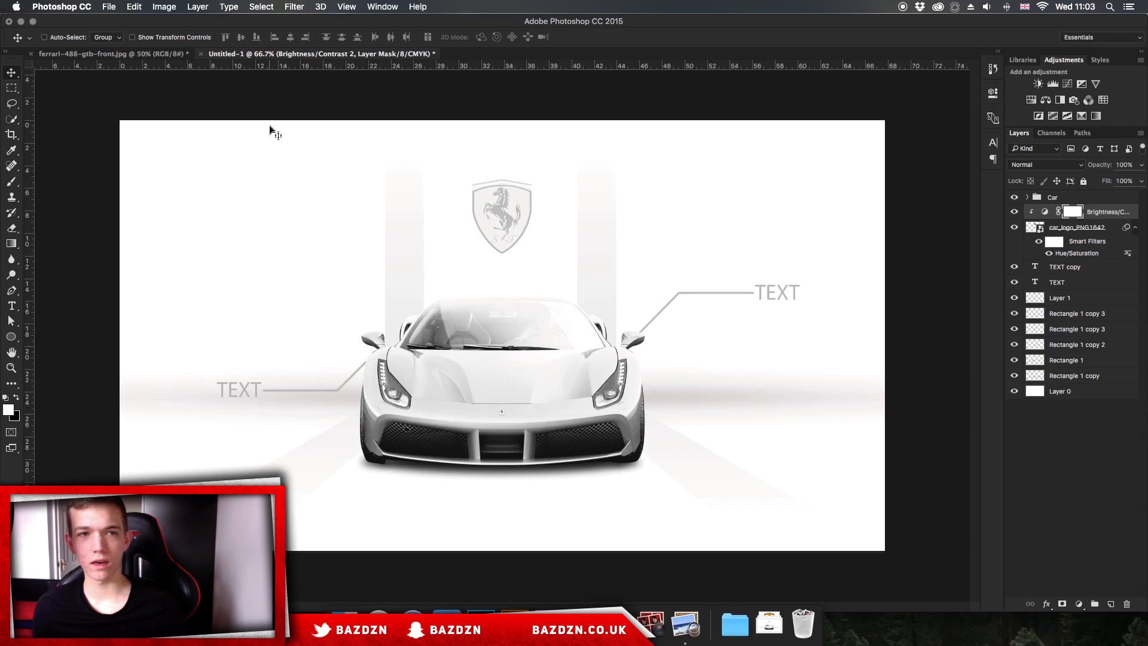
# Compare the original red car photo with its white cut-out layer, and return to the finished design document
pyautogui.click(120, 54)
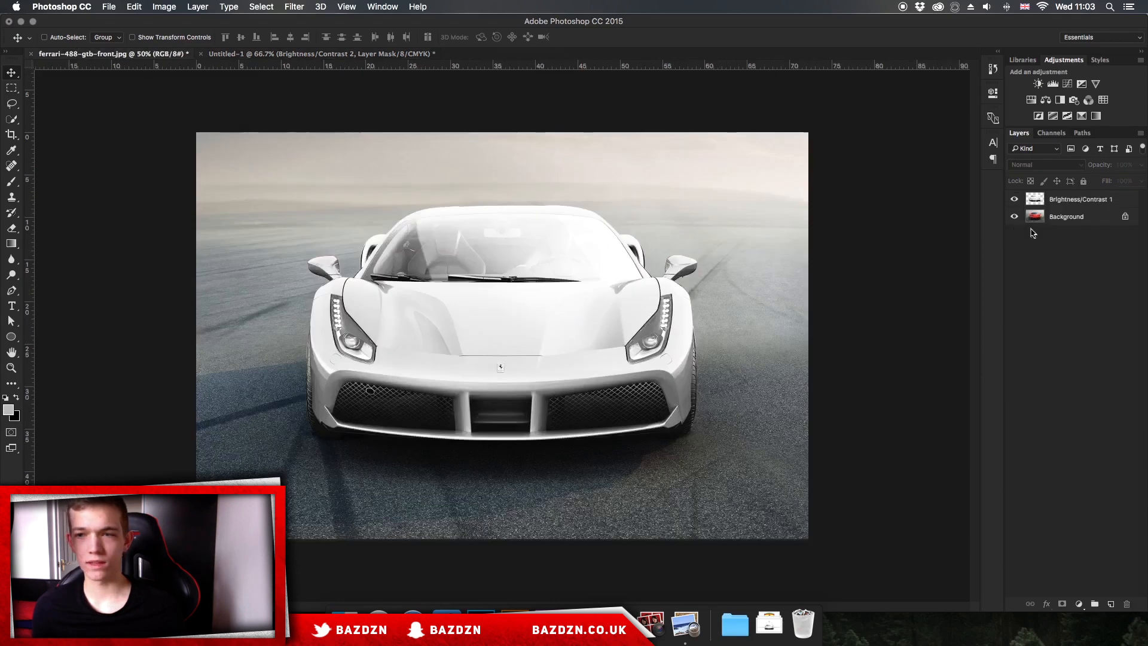
pyautogui.click(1013, 199)
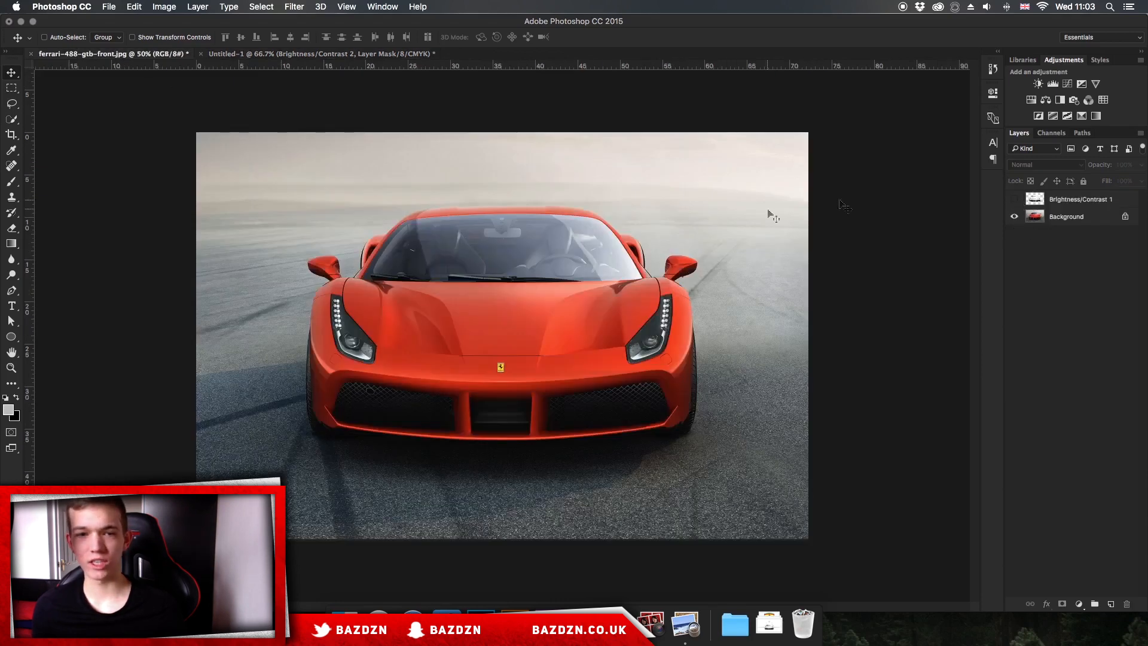
pyautogui.click(1014, 200)
pyautogui.click(257, 53)
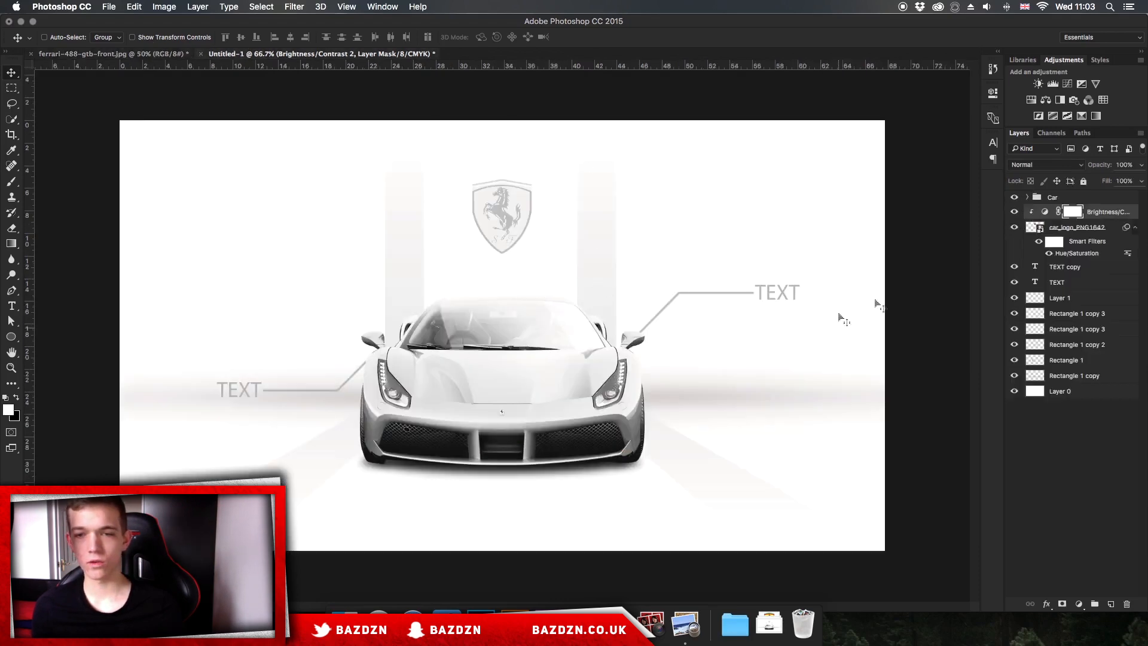
# Create a new 1920 × 1080 pixel document at 72 pixels/inch, RGB Color 8 bit, with a white background
pyautogui.click(111, 6)
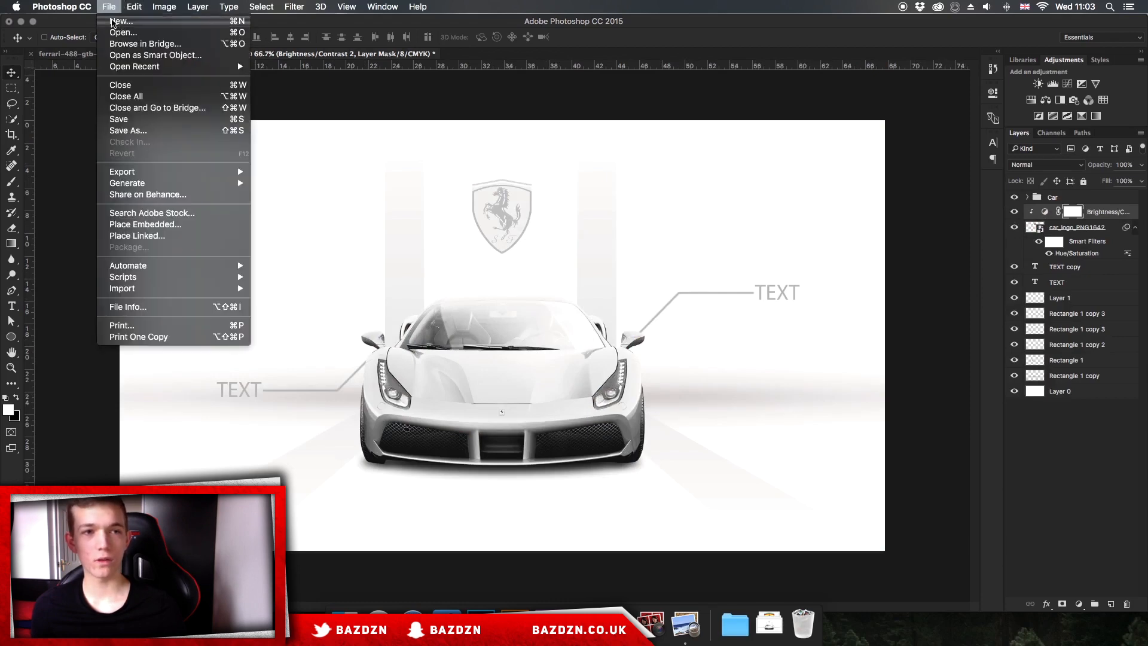
pyautogui.click(119, 16)
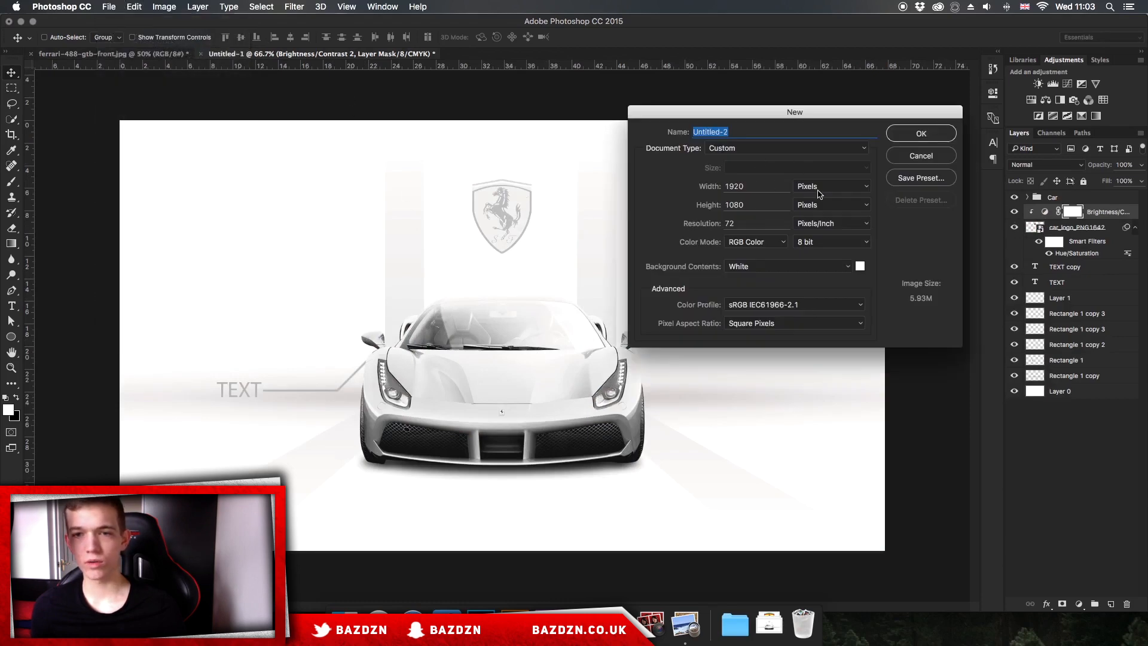
pyautogui.moveTo(758, 187); pyautogui.dragTo(702, 203)
pyautogui.click(774, 186)
pyautogui.moveTo(774, 185); pyautogui.dragTo(630, 176)
pyautogui.moveTo(761, 204); pyautogui.dragTo(617, 200)
pyautogui.click(741, 186)
pyautogui.doubleClick(741, 186)
pyautogui.doubleClick(745, 184)
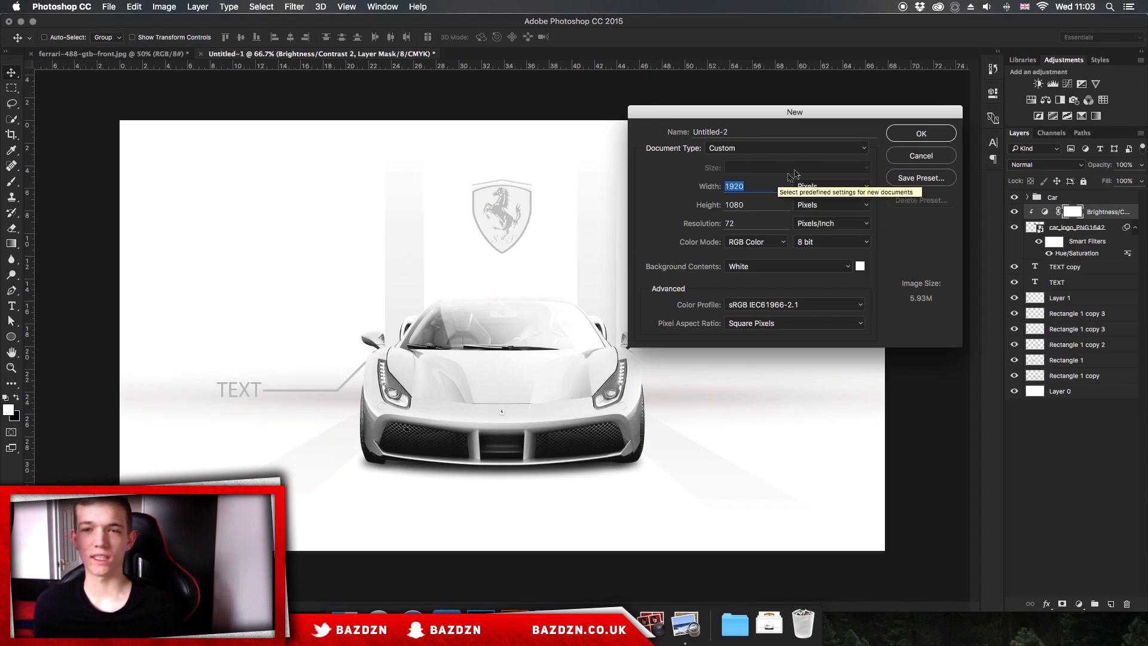
pyautogui.click(920, 133)
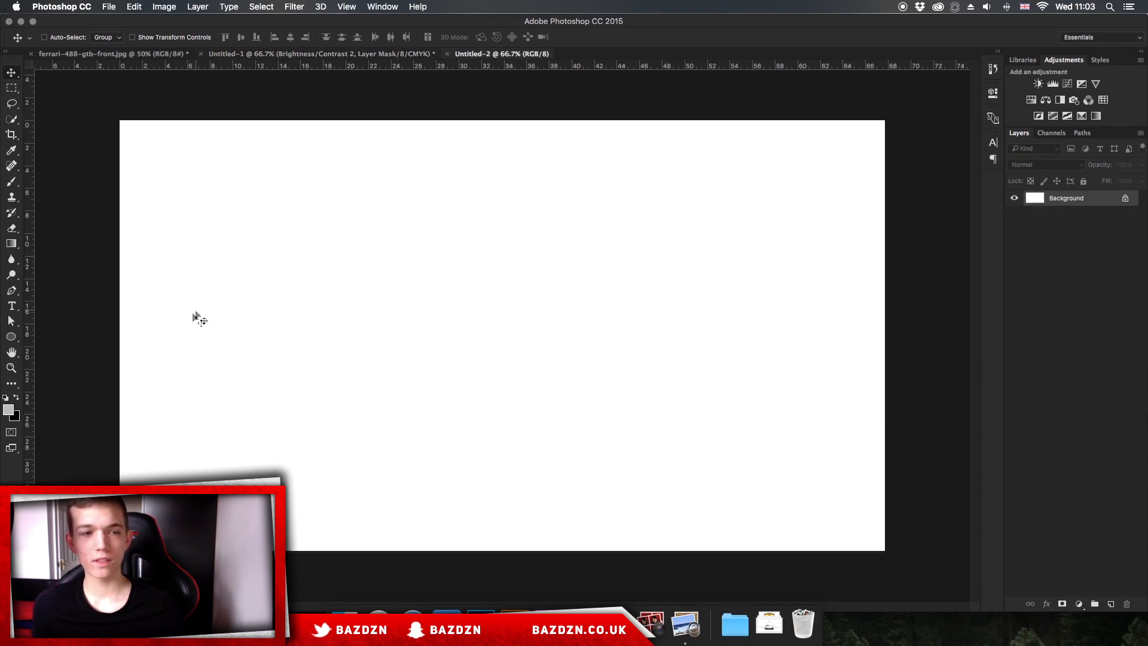
# Check the reference design, and set up the Rectangle tool in the new document with a black fill and no stroke
pyautogui.click(335, 53)
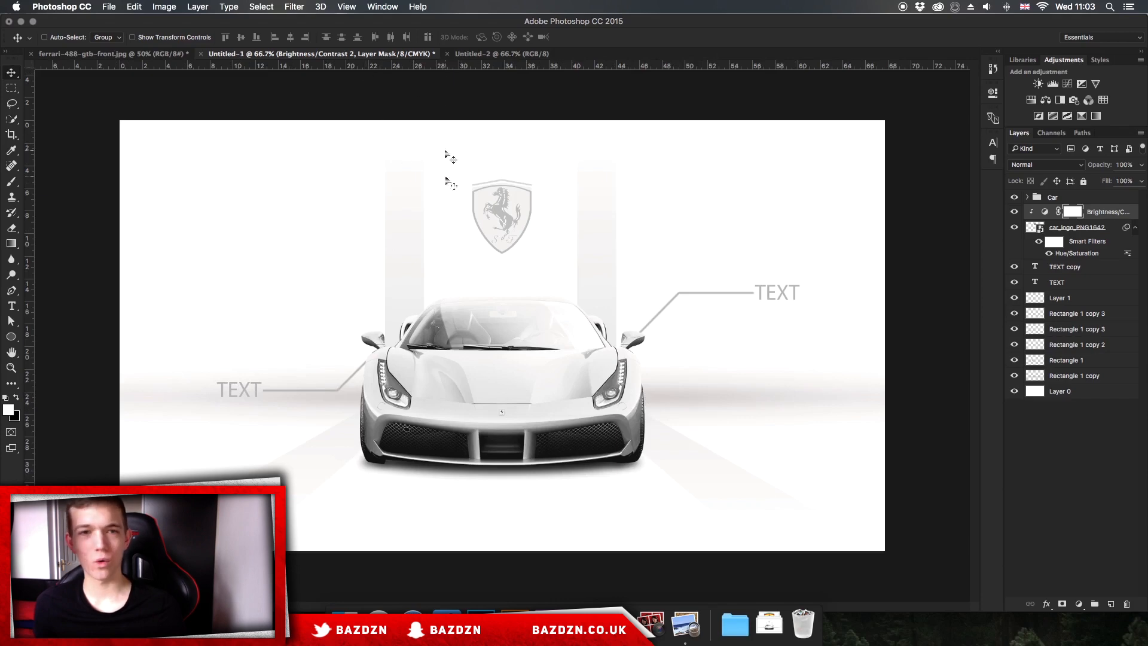
pyautogui.click(518, 54)
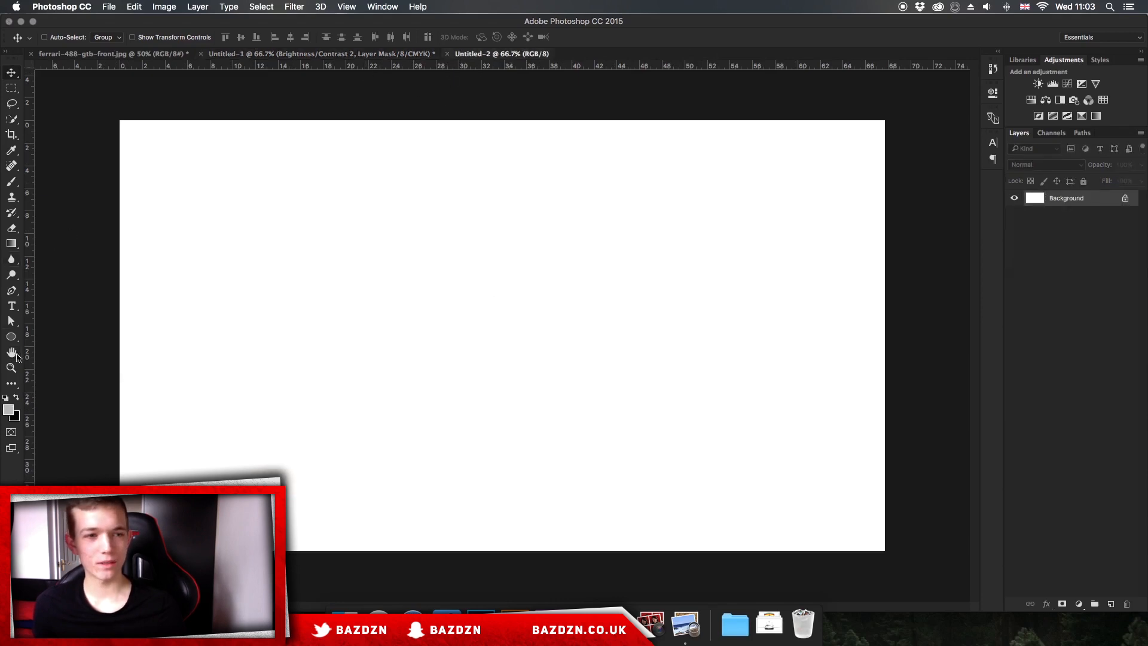
pyautogui.click(13, 338)
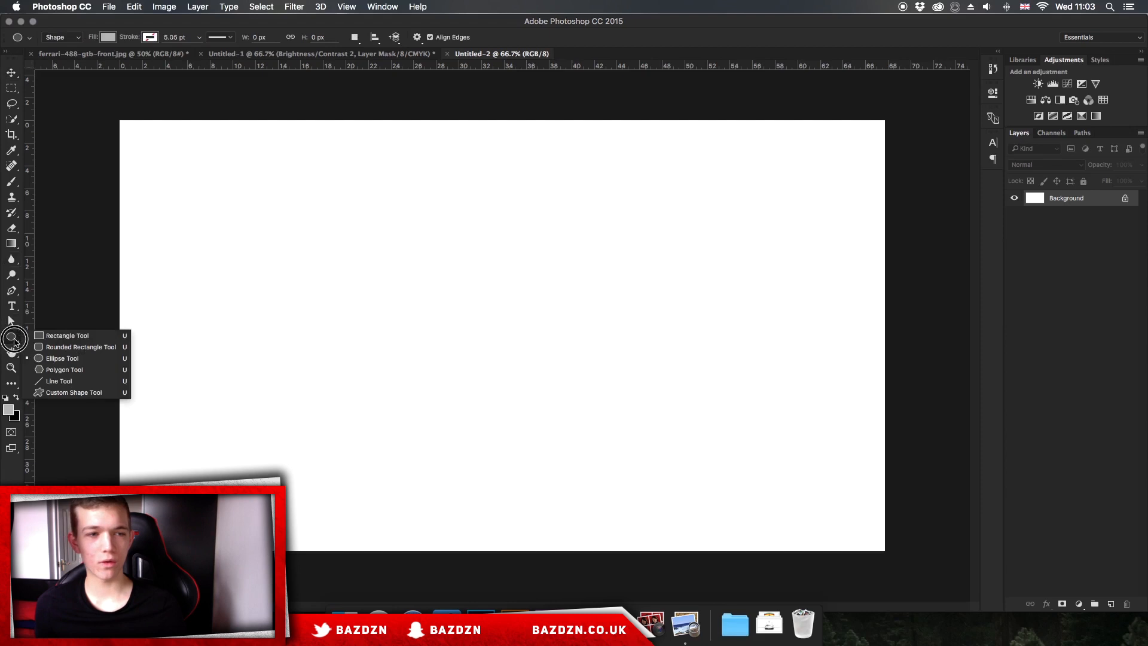
pyautogui.click(35, 337)
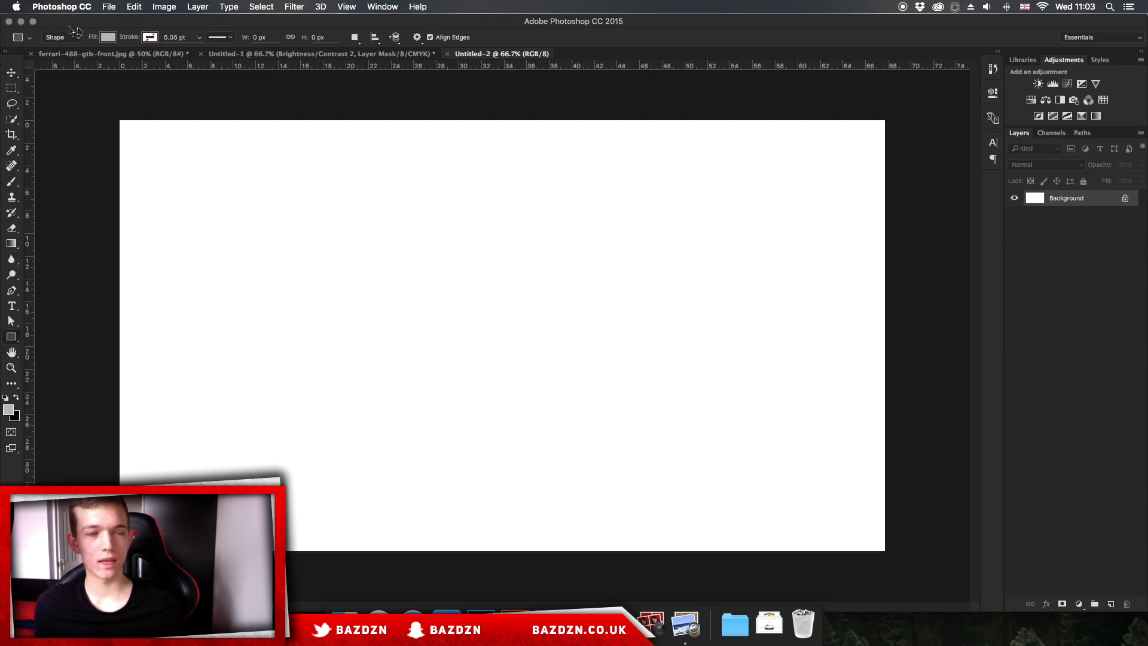
pyautogui.click(107, 38)
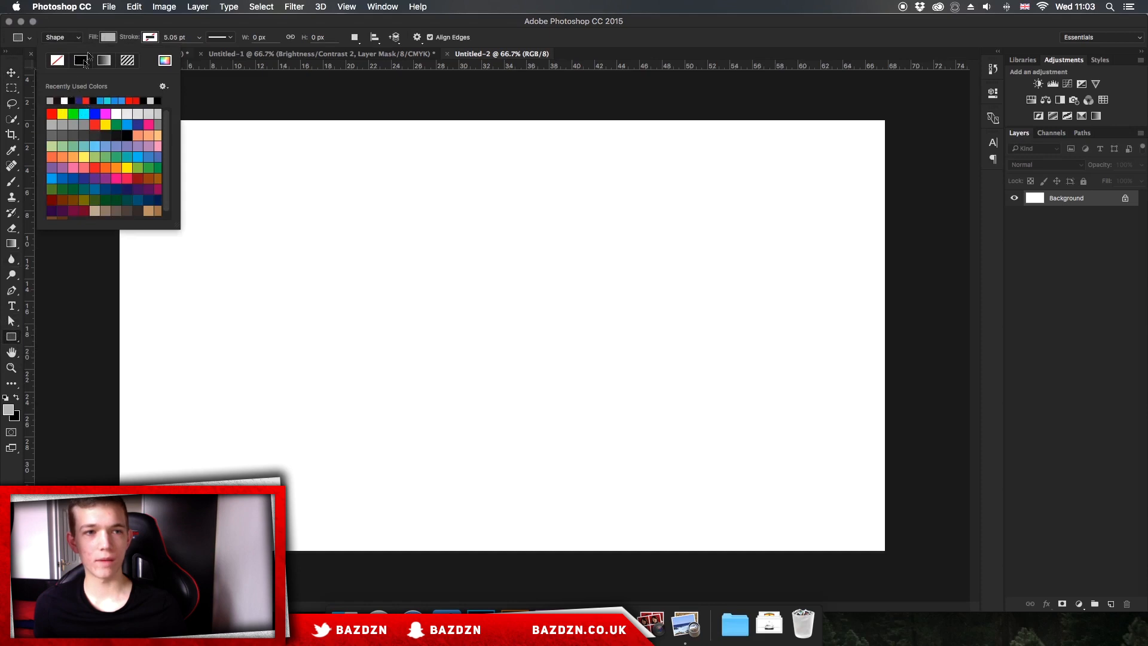
pyautogui.click(127, 134)
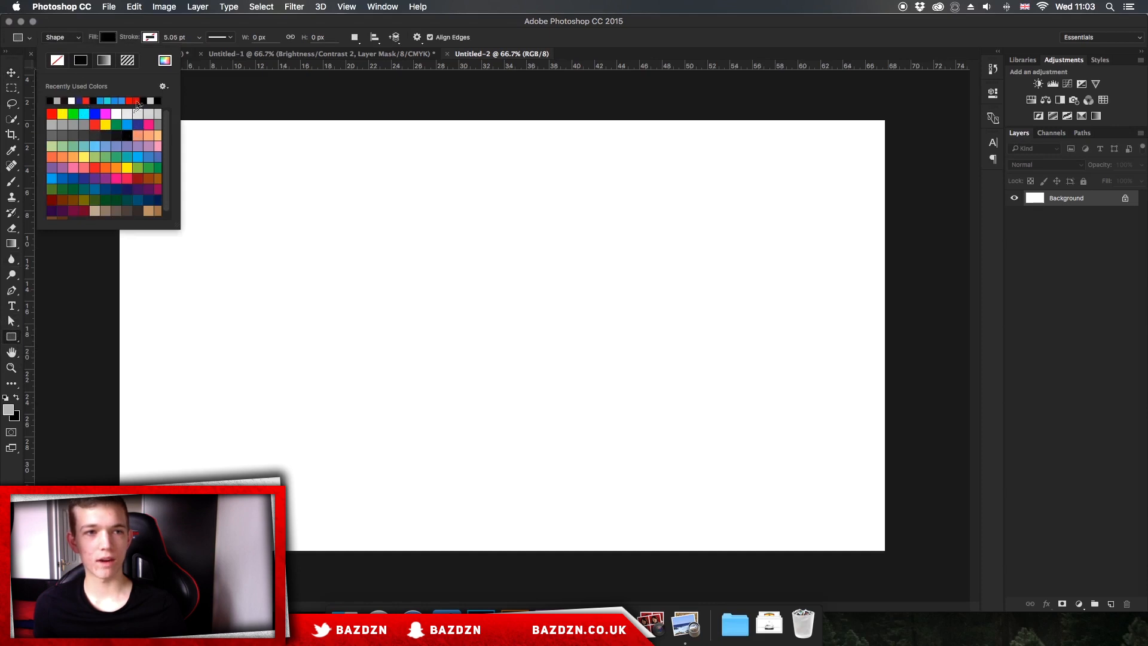
pyautogui.click(147, 37)
pyautogui.click(147, 39)
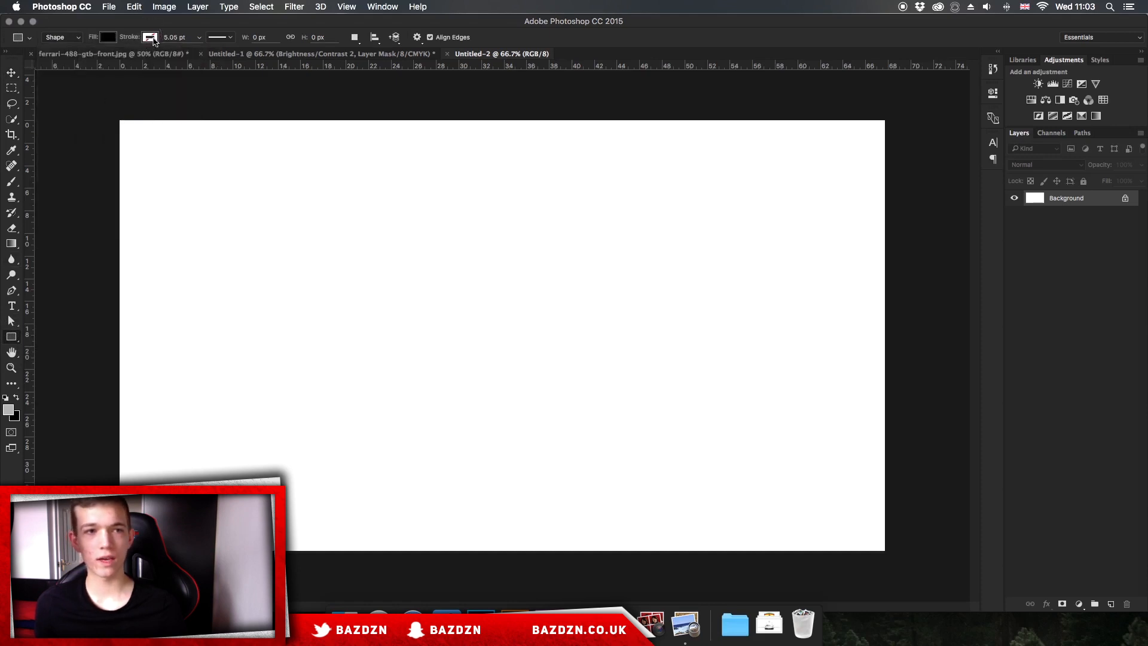
pyautogui.click(150, 38)
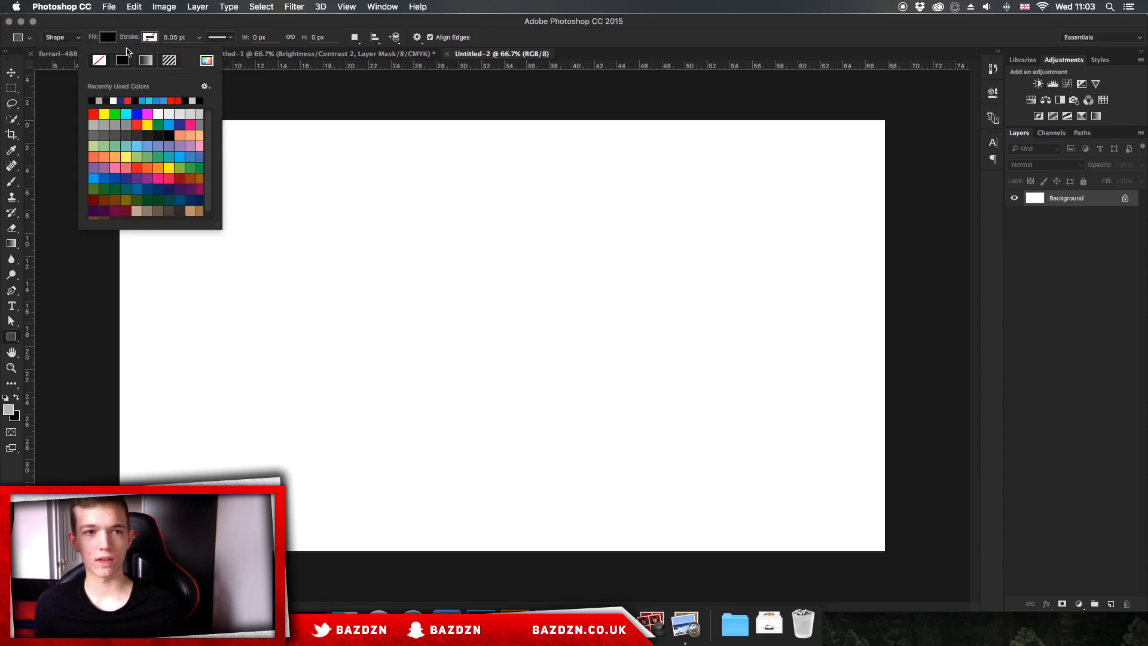
pyautogui.click(150, 38)
pyautogui.moveTo(189, 359)
pyautogui.mouseDown()
pyautogui.moveTo(550, 257)
pyautogui.moveTo(364, 330)
pyautogui.mouseUp()
pyautogui.moveTo(489, 396)
pyautogui.mouseDown()
pyautogui.moveTo(732, 384)
pyautogui.moveTo(708, 345)
pyautogui.mouseUp()
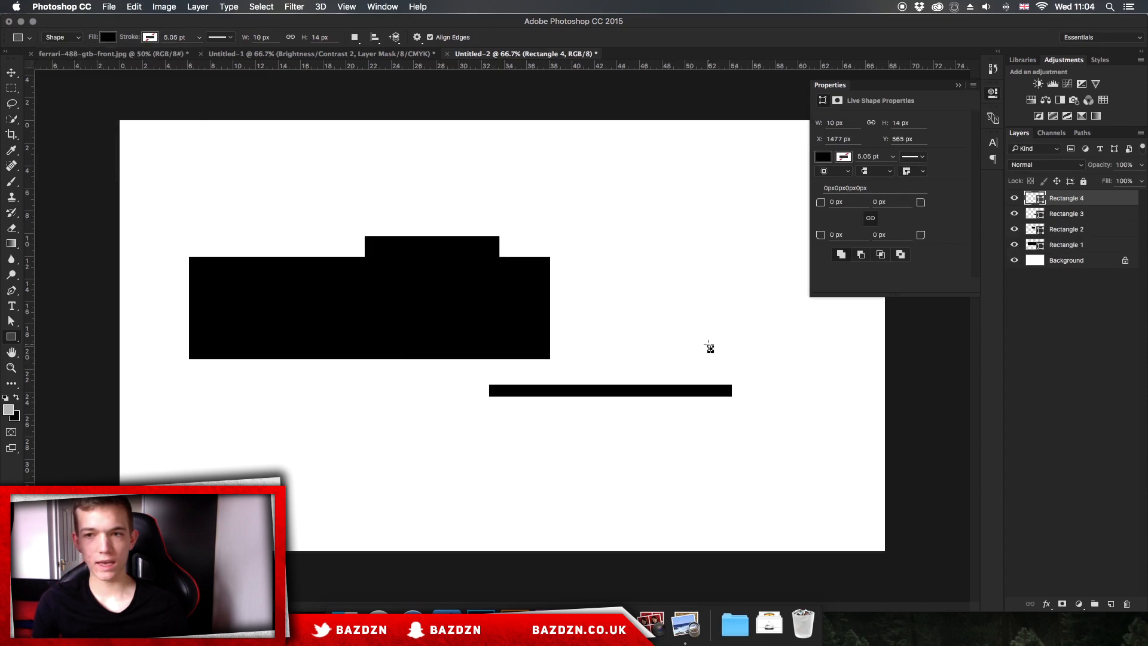
pyautogui.press('alt+super+z')
pyautogui.press('alt+super+z')
pyautogui.press('alt+super+z')
pyautogui.press('alt+super+z')
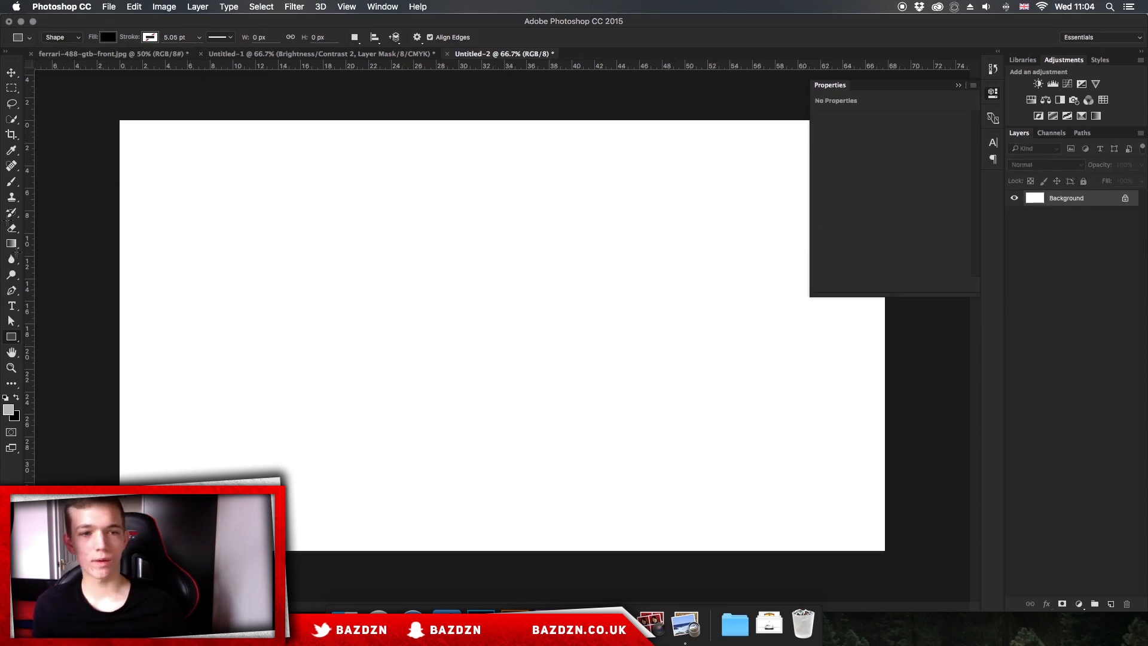
pyautogui.click(956, 88)
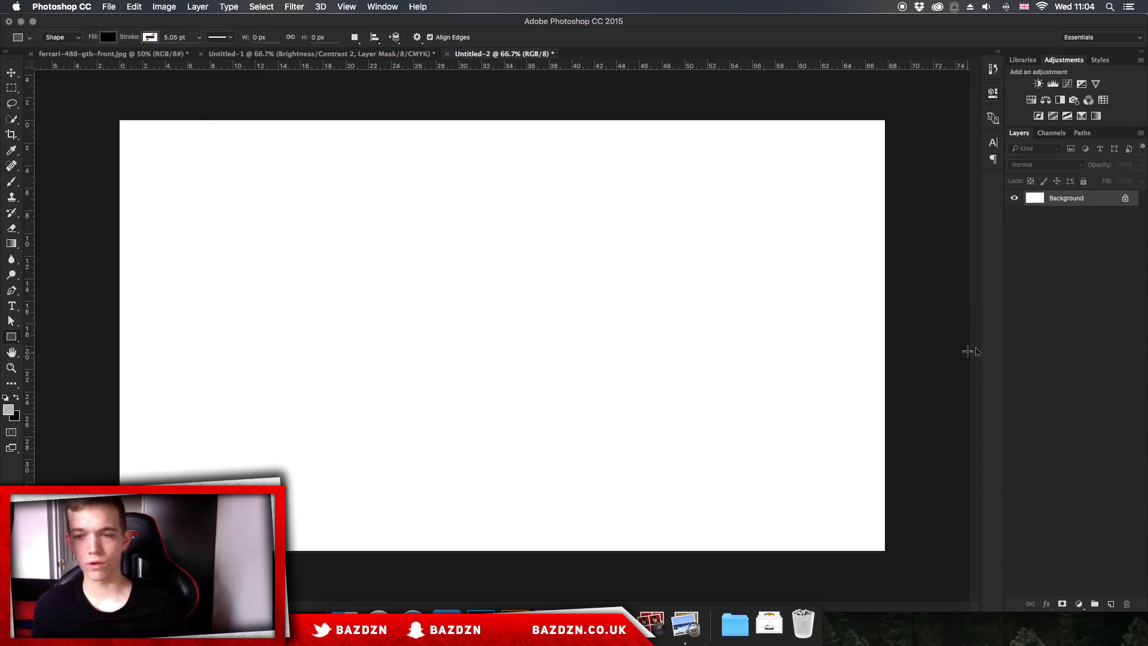
# Draw a black horizontal bar about 2030 × 73 px across the full canvas width, slightly below the middle
pyautogui.moveTo(894, 401); pyautogui.dragTo(86, 373)
pyautogui.click(10, 73)
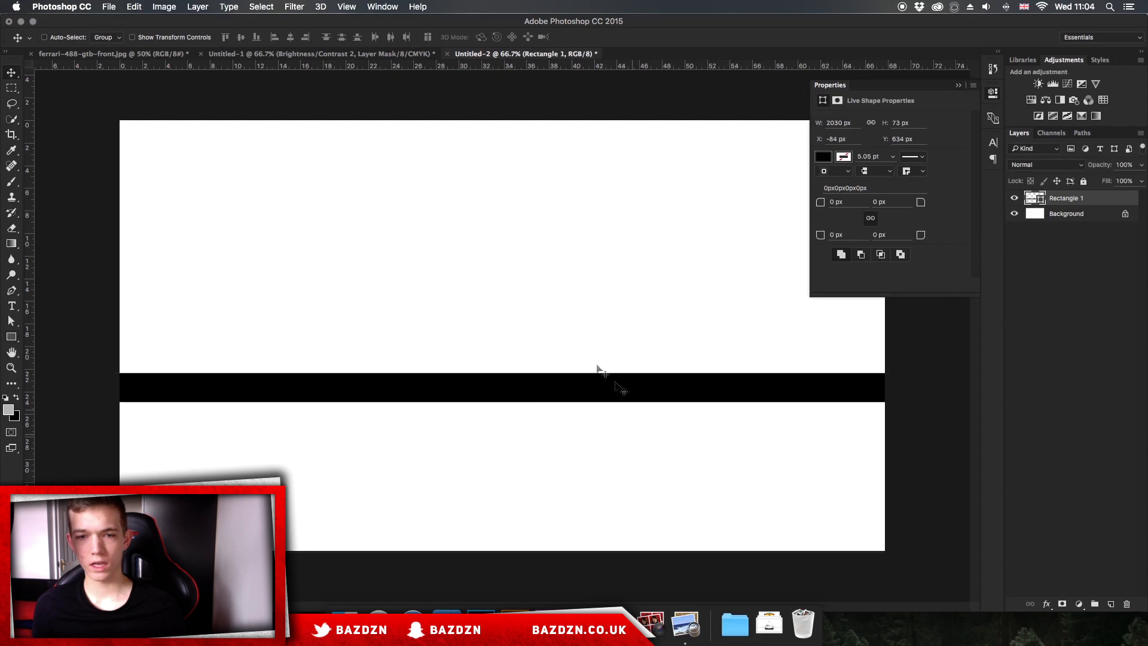
# Duplicate the black bar and shrink the copy's height about its centre to 28 px
pyautogui.click(669, 376)
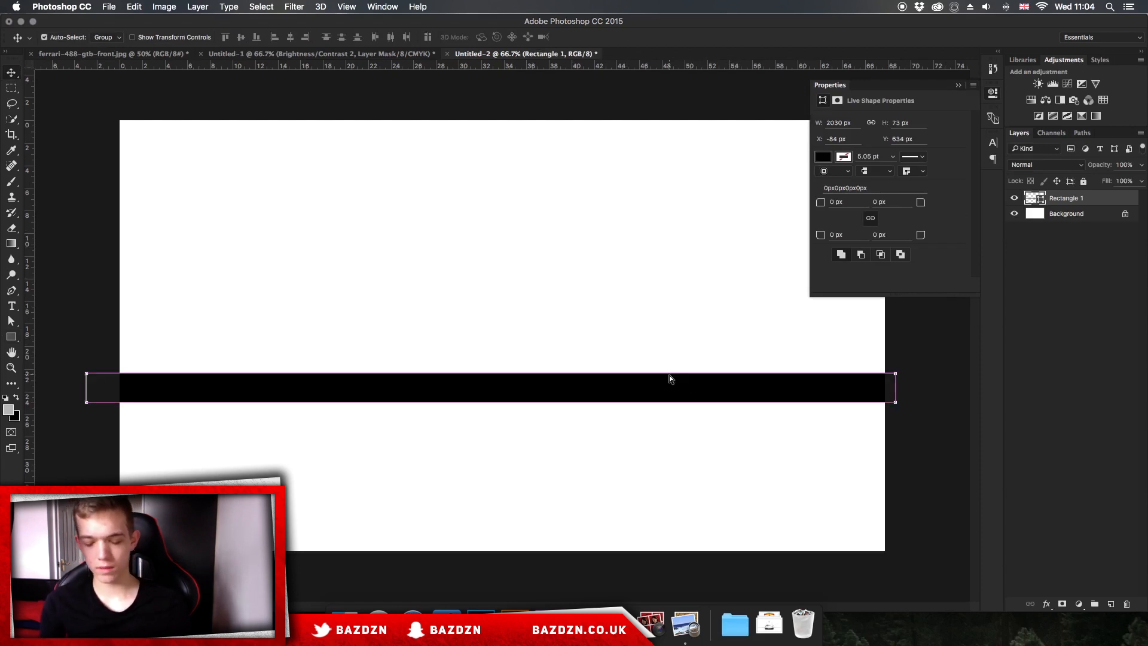
pyautogui.press('super+j')
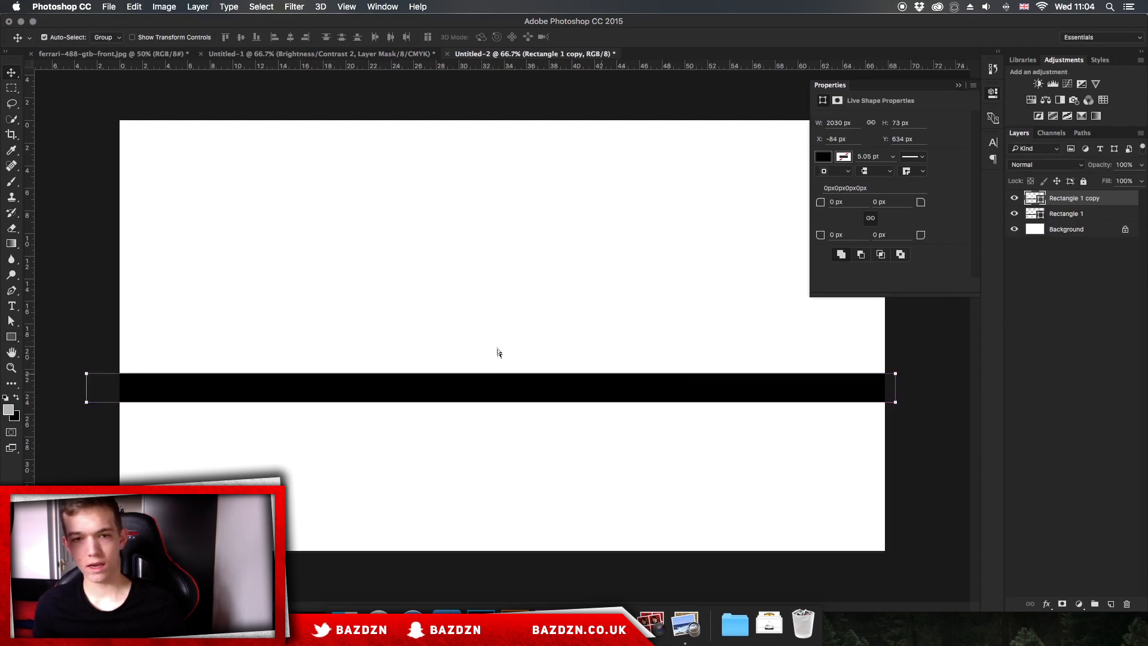
pyautogui.press('super+t')
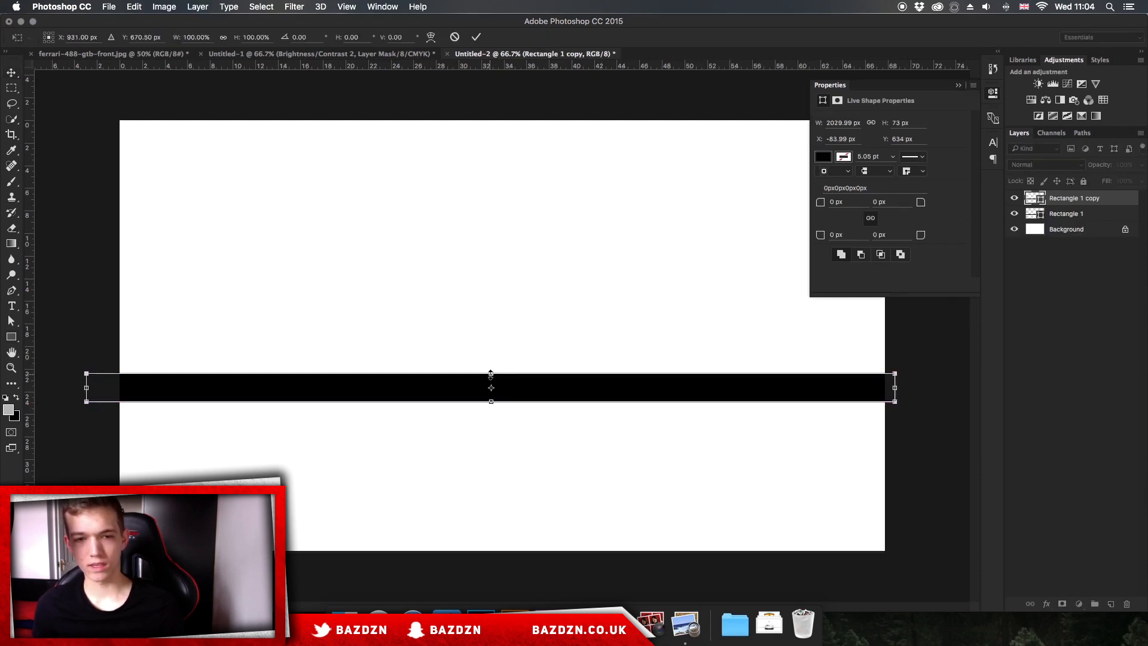
pyautogui.moveTo(492, 374); pyautogui.dragTo(491, 384)
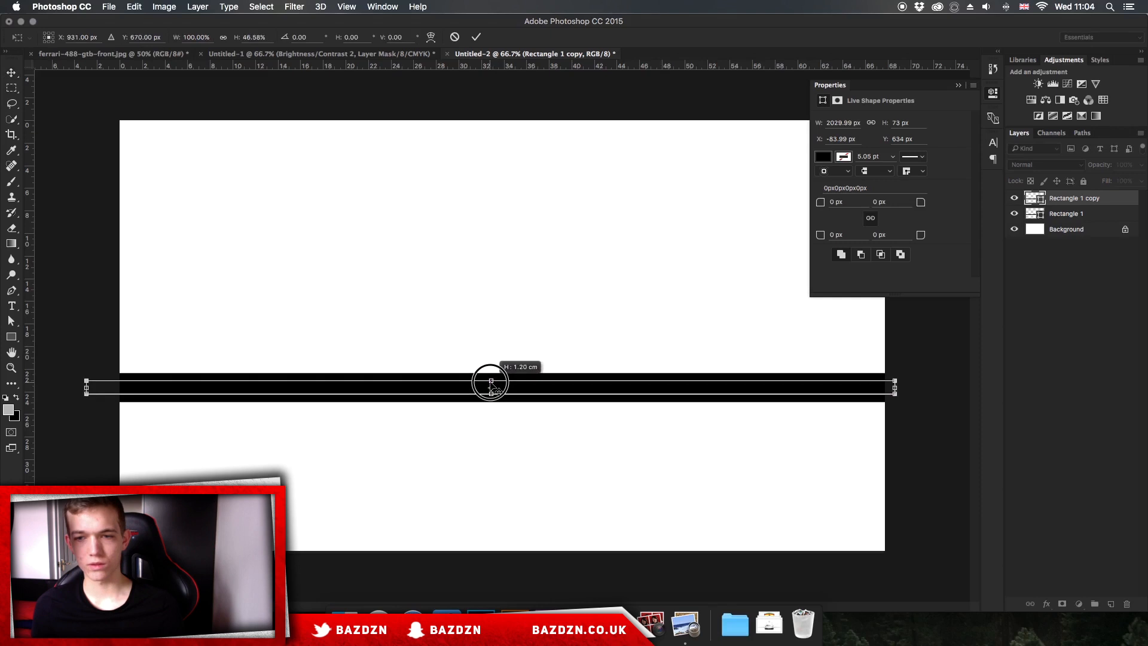
pyautogui.moveTo(491, 384); pyautogui.dragTo(487, 386)
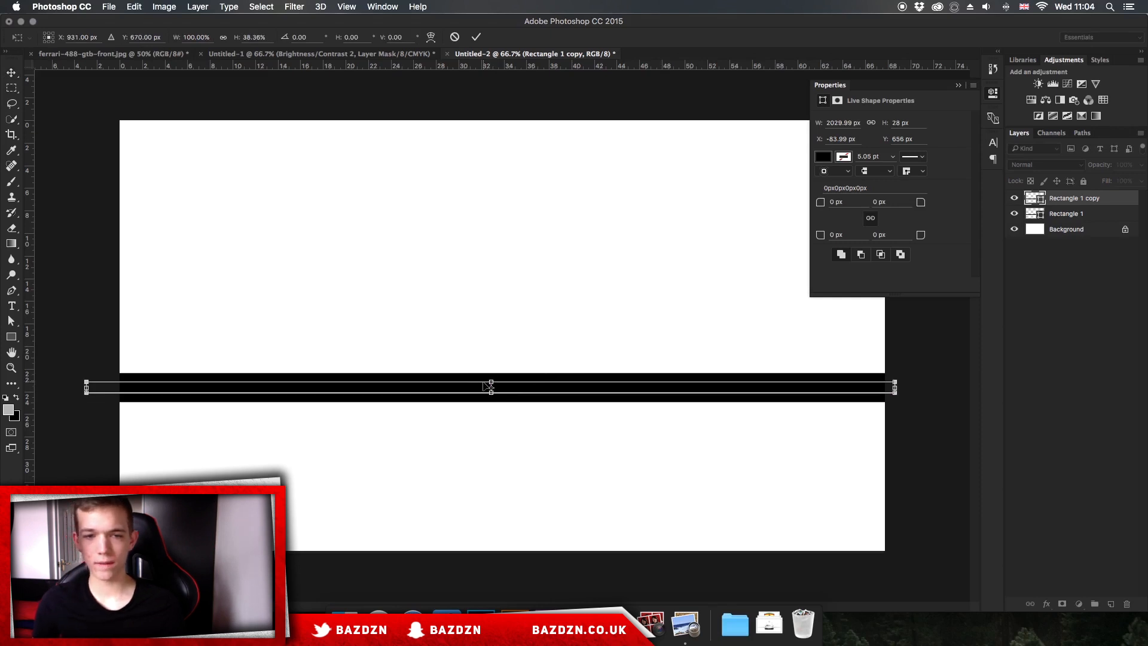
pyautogui.press('Return')
# Toggle the original bar's visibility to compare it with the thinner copy
pyautogui.click(1015, 213)
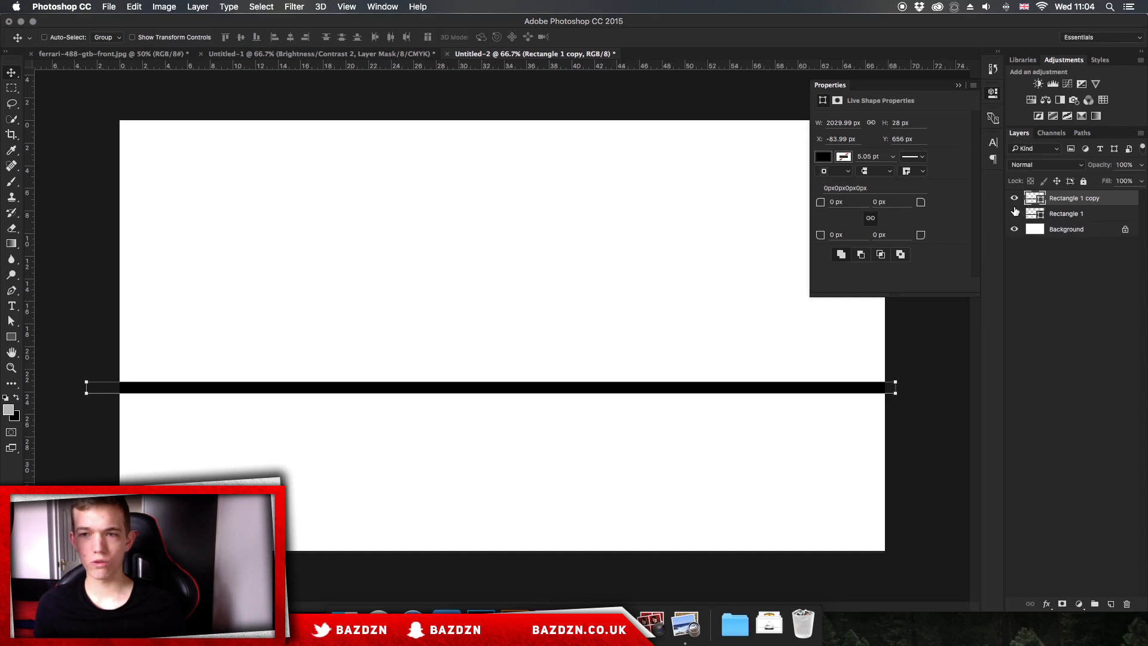
pyautogui.click(1014, 213)
pyautogui.click(1014, 212)
pyautogui.click(1015, 213)
# Hide the thin copy, rasterize the original wide bar and apply a Gaussian Blur with a 27.5 pixel radius
pyautogui.click(1014, 198)
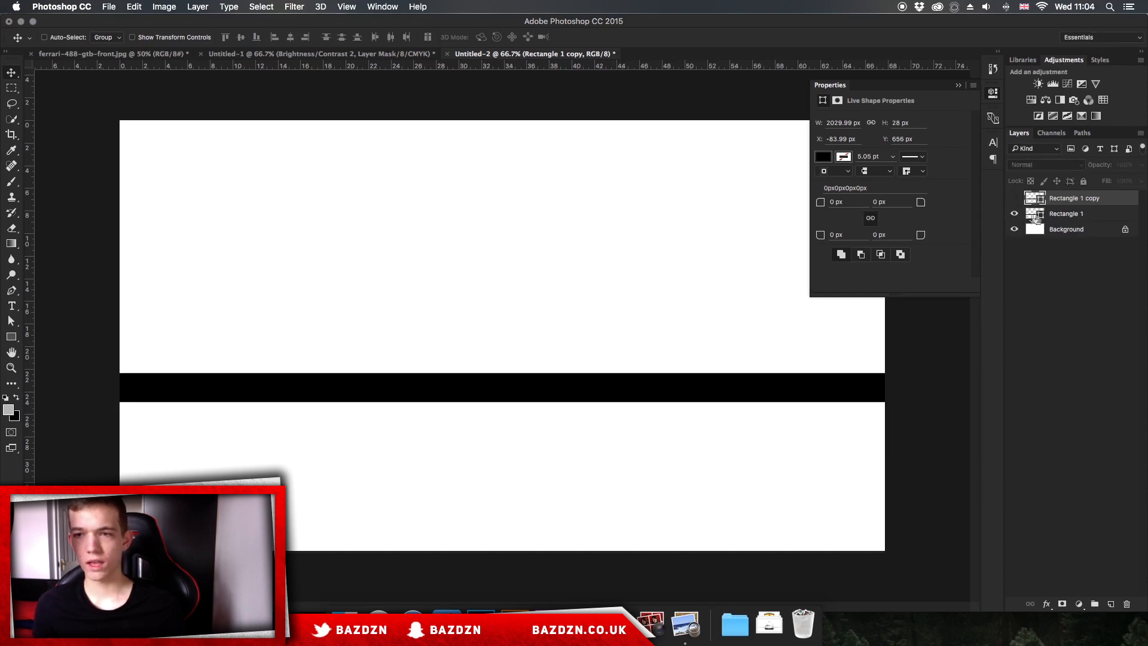
pyautogui.click(1062, 215)
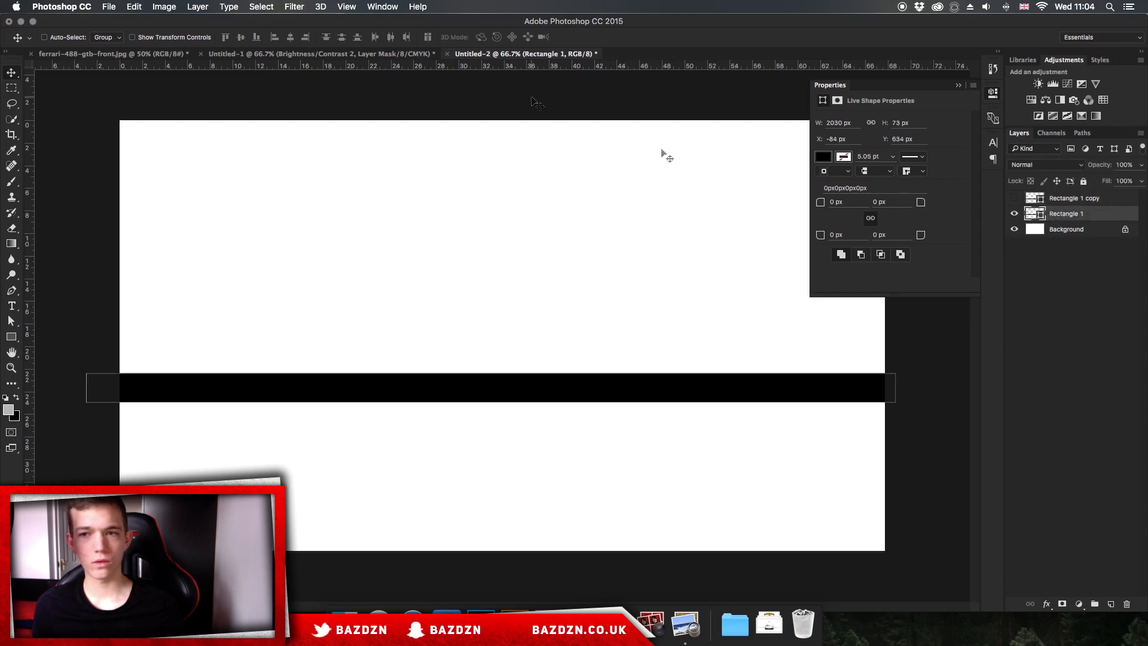
pyautogui.click(1073, 230)
pyautogui.click(1076, 214)
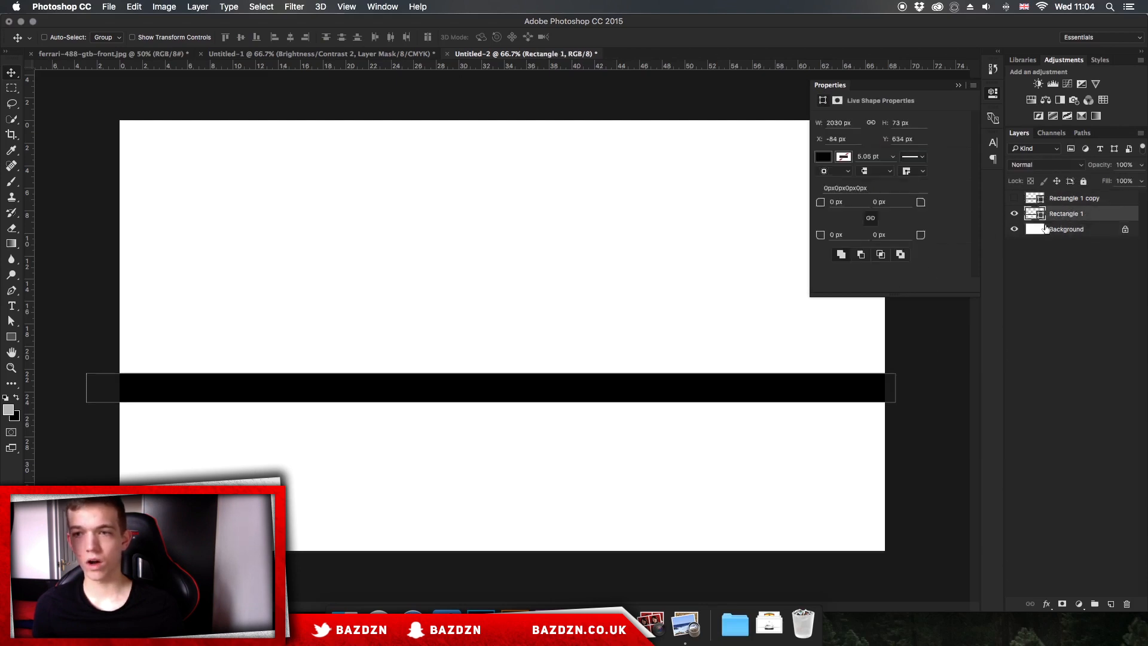
pyautogui.click(294, 7)
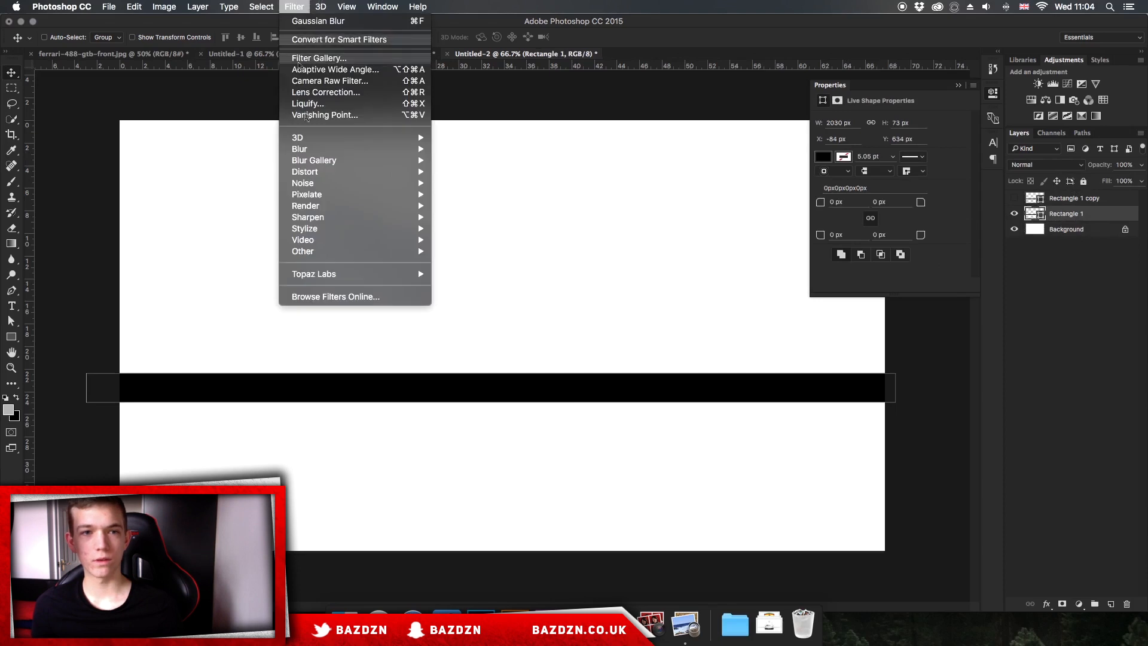
pyautogui.moveTo(359, 149)
pyautogui.click(476, 197)
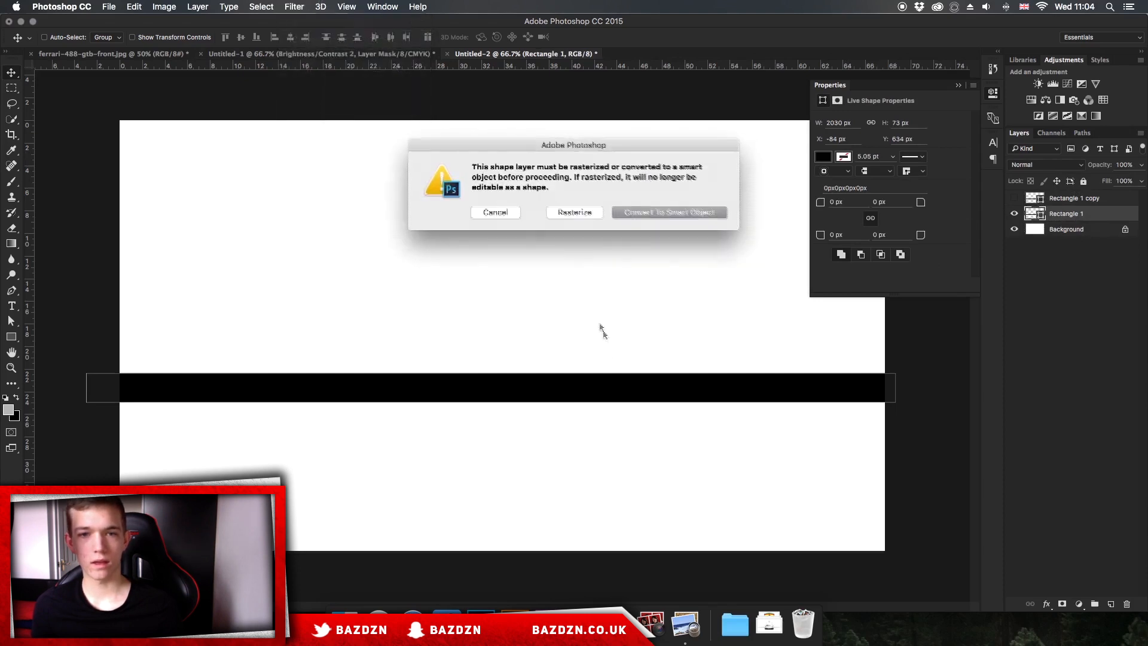
pyautogui.click(575, 213)
pyautogui.moveTo(71, 220); pyautogui.dragTo(81, 222)
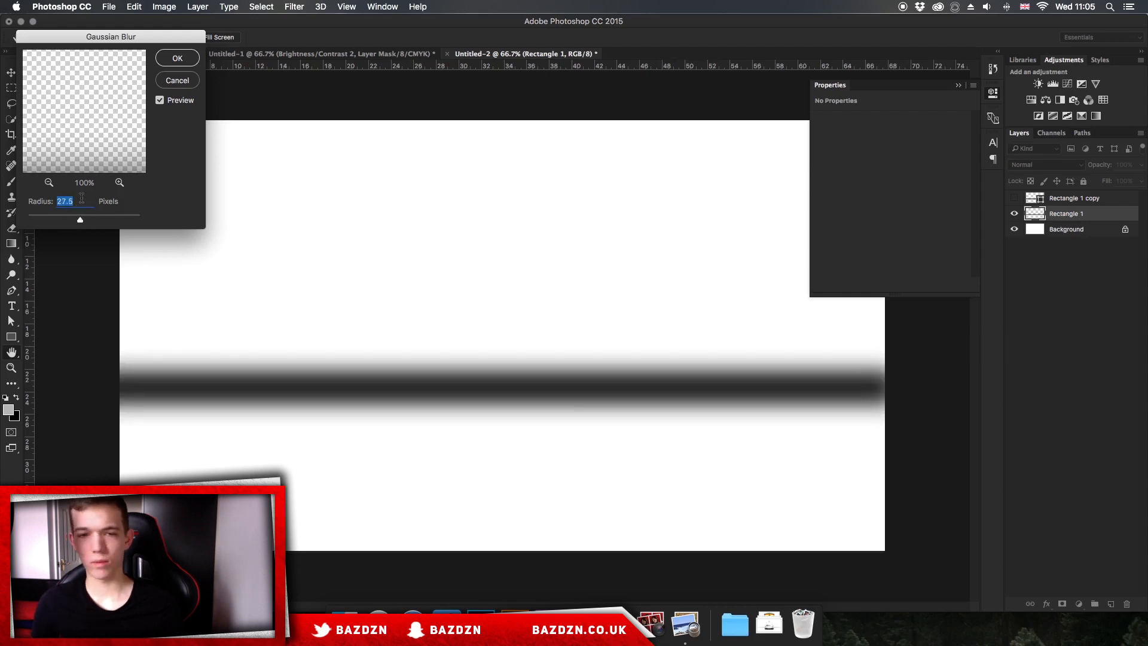
pyautogui.press('Return')
# Show the thin bar copy again and inspect it up close over the blurred bar
pyautogui.click(1014, 199)
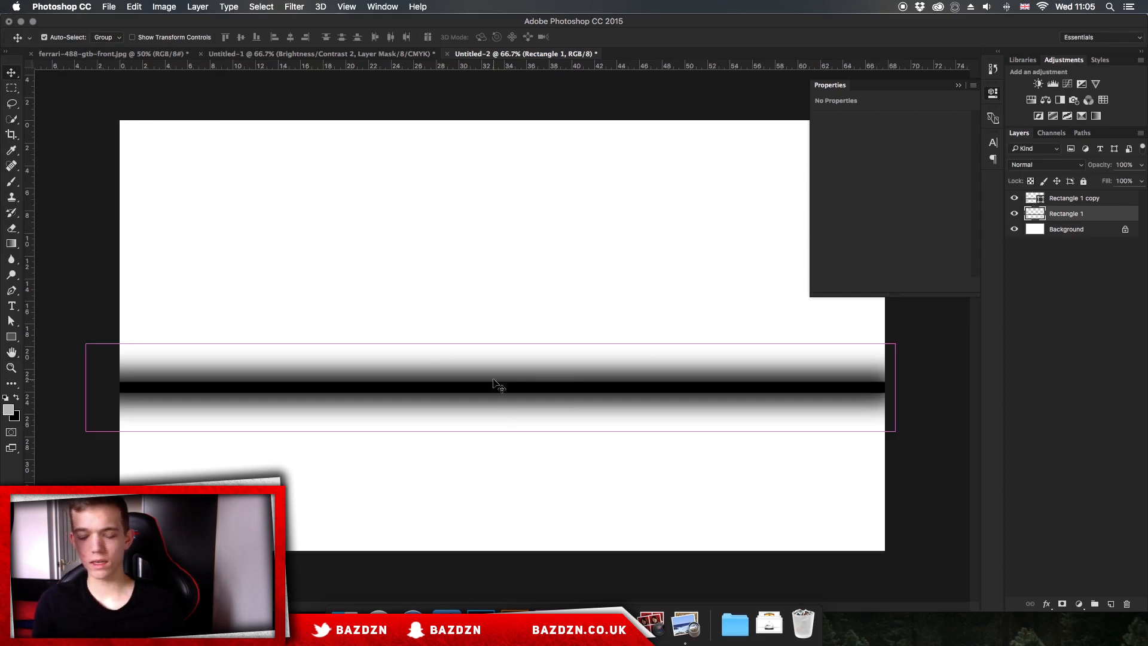
pyautogui.press('super+equal')
pyautogui.press('super+equal')
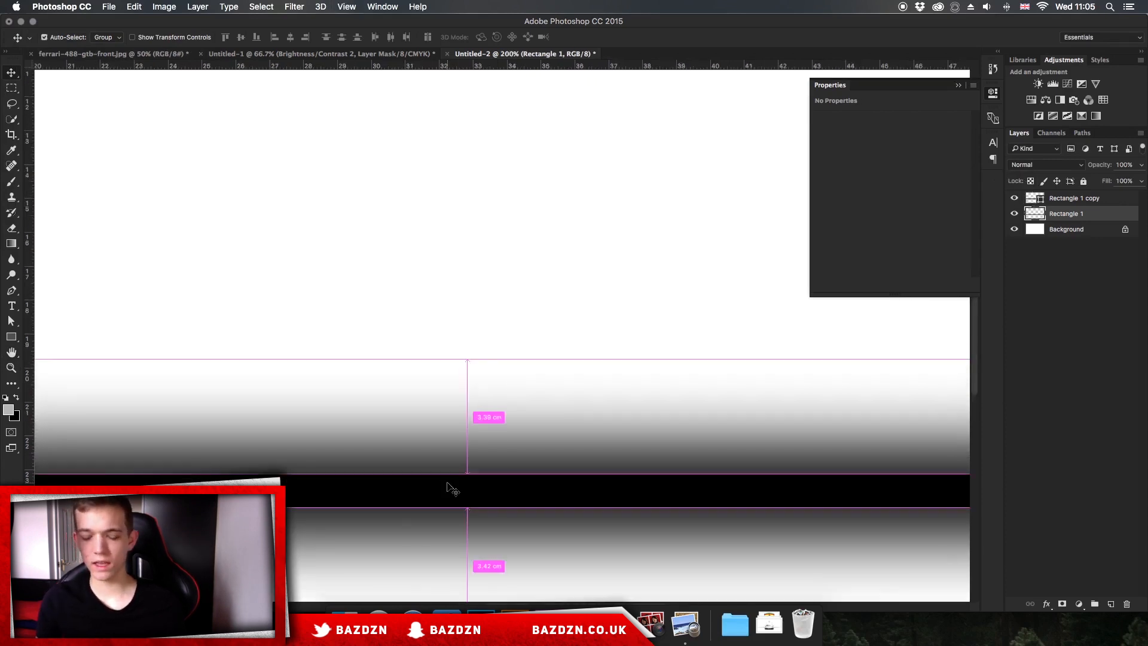
pyautogui.press('super+minus')
pyautogui.press('super+minus')
pyautogui.press('super+minus')
# Rasterize the thin bar copy and apply a Gaussian Blur with a 7.2 pixel radius
pyautogui.click(1061, 199)
pyautogui.click(1056, 196)
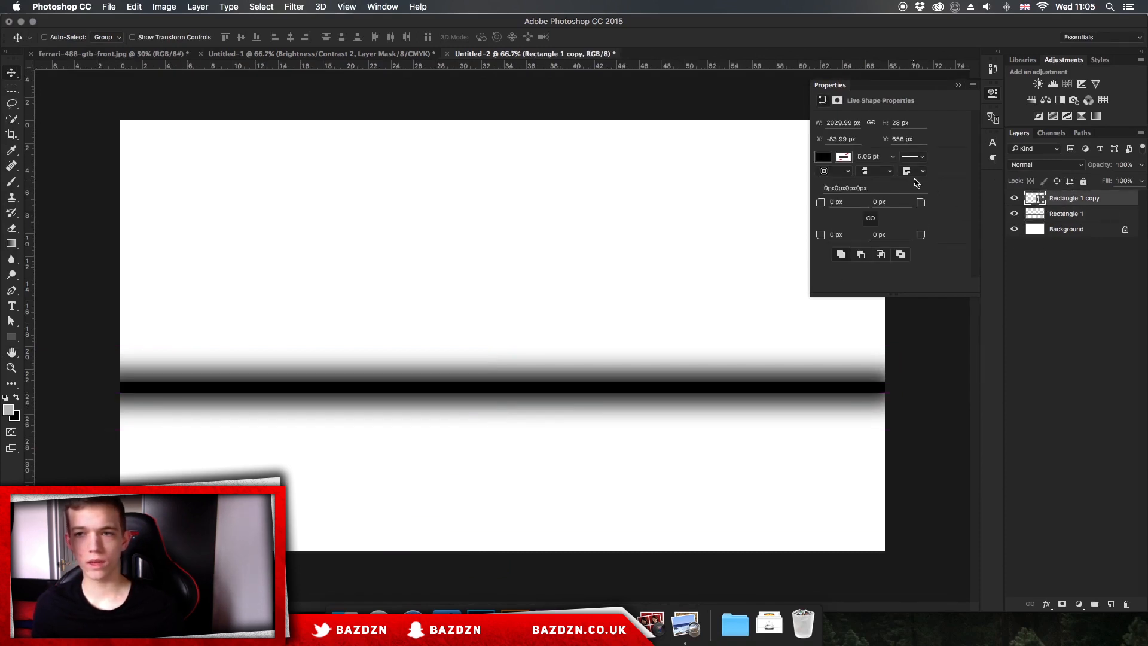
pyautogui.click(304, 6)
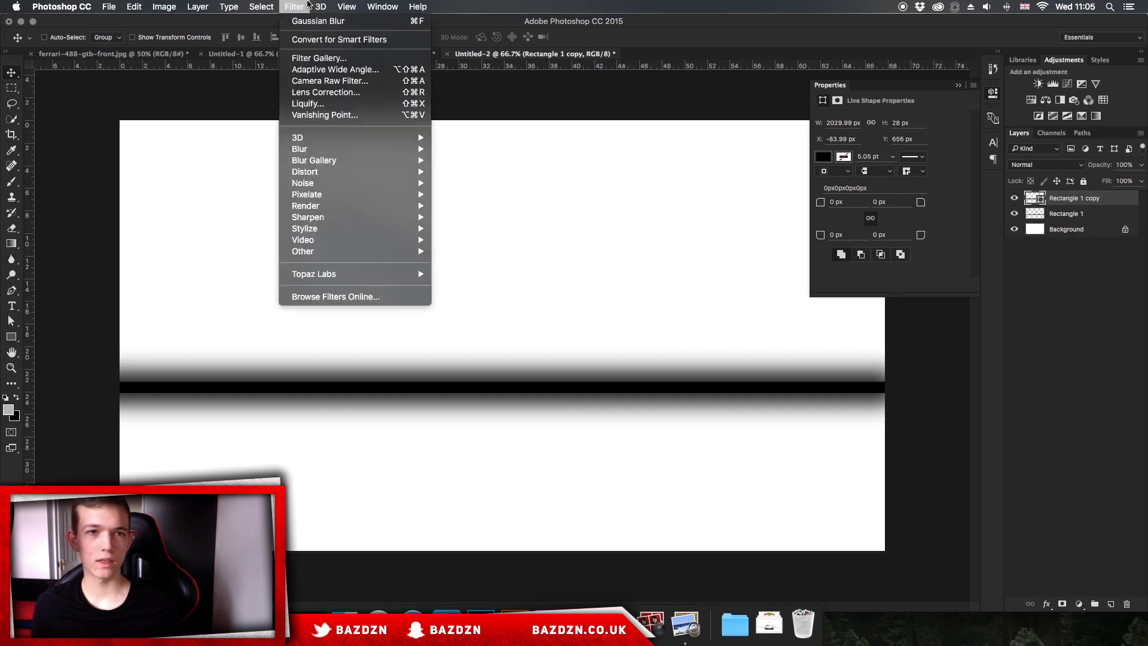
pyautogui.moveTo(407, 152)
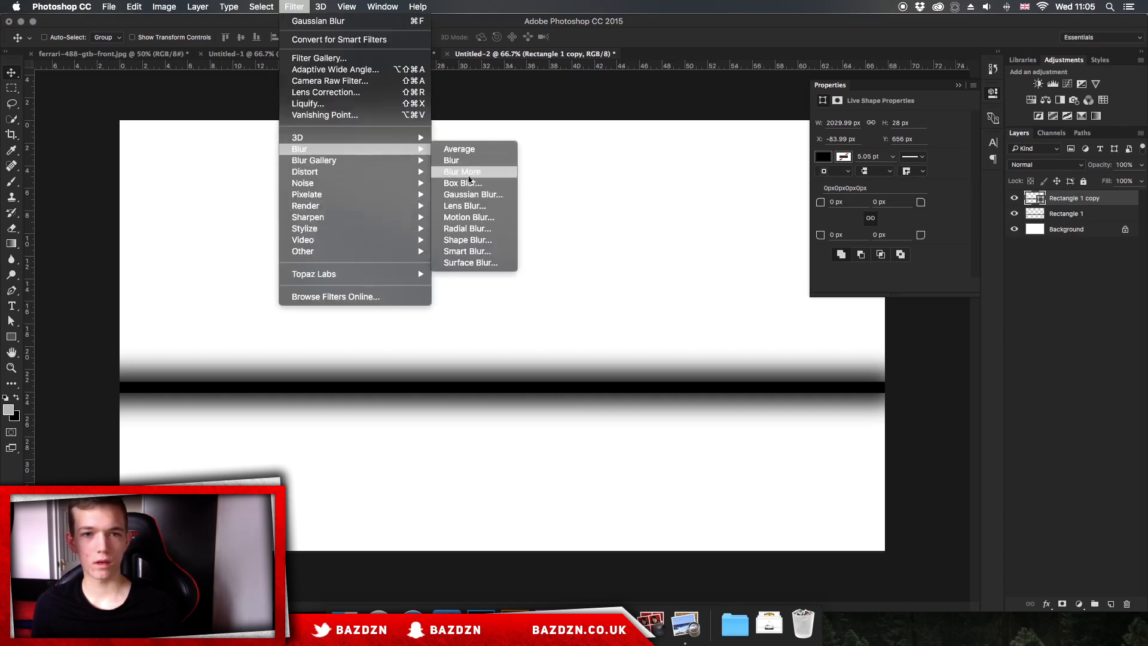
pyautogui.click(471, 191)
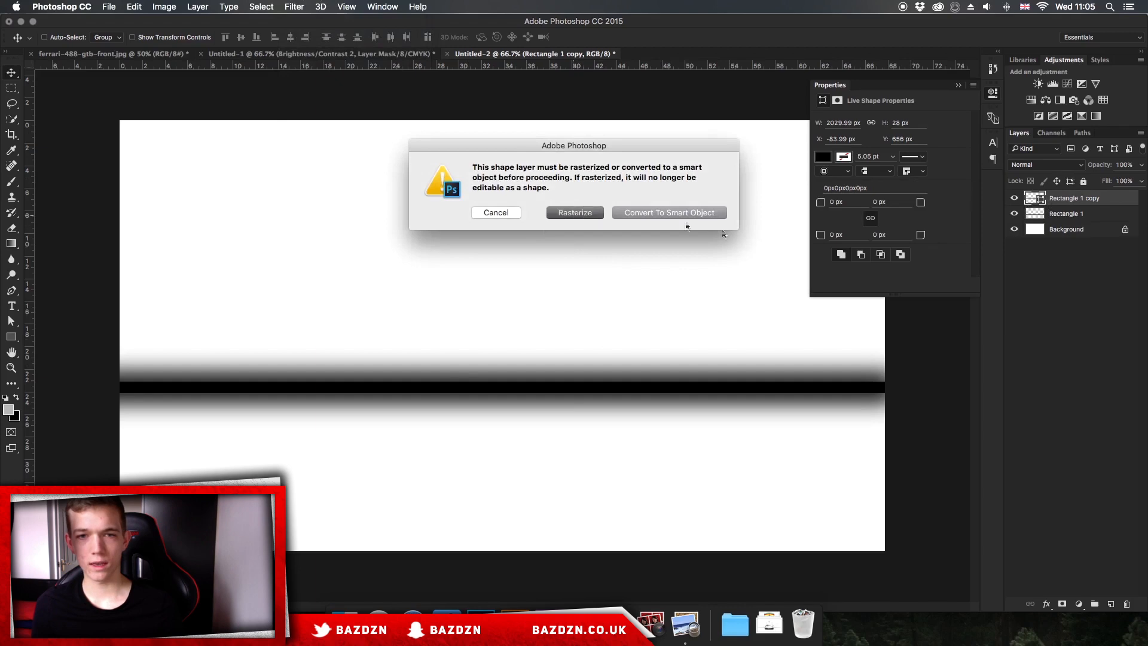
pyautogui.click(648, 212)
pyautogui.moveTo(51, 220); pyautogui.dragTo(60, 219)
pyautogui.click(62, 219)
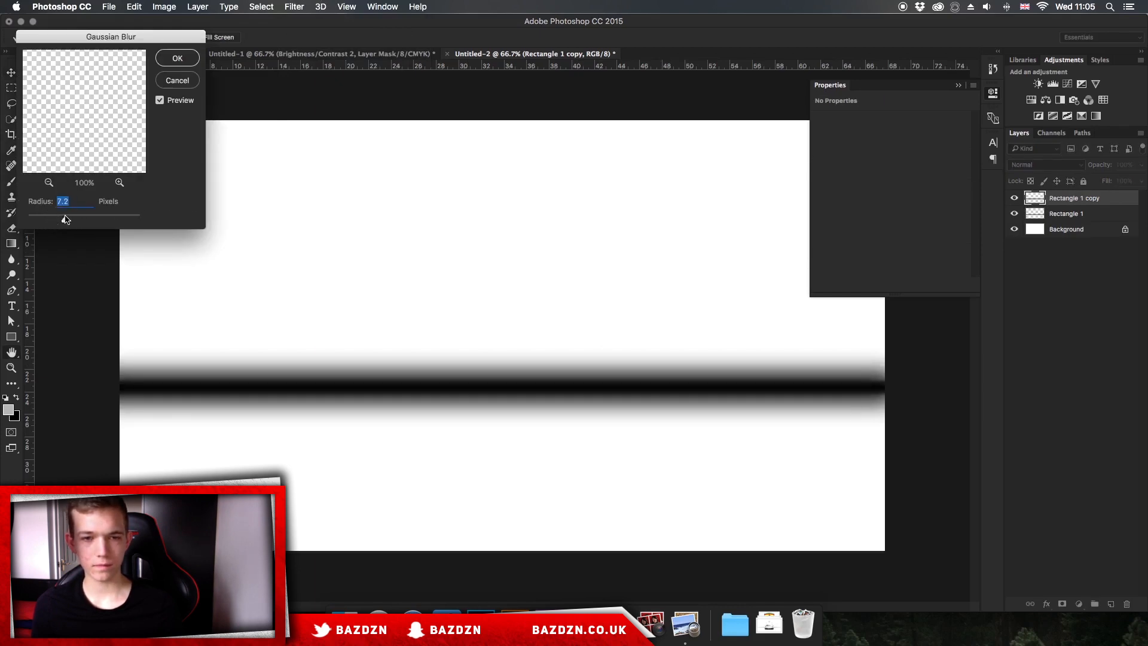
pyautogui.press('Return')
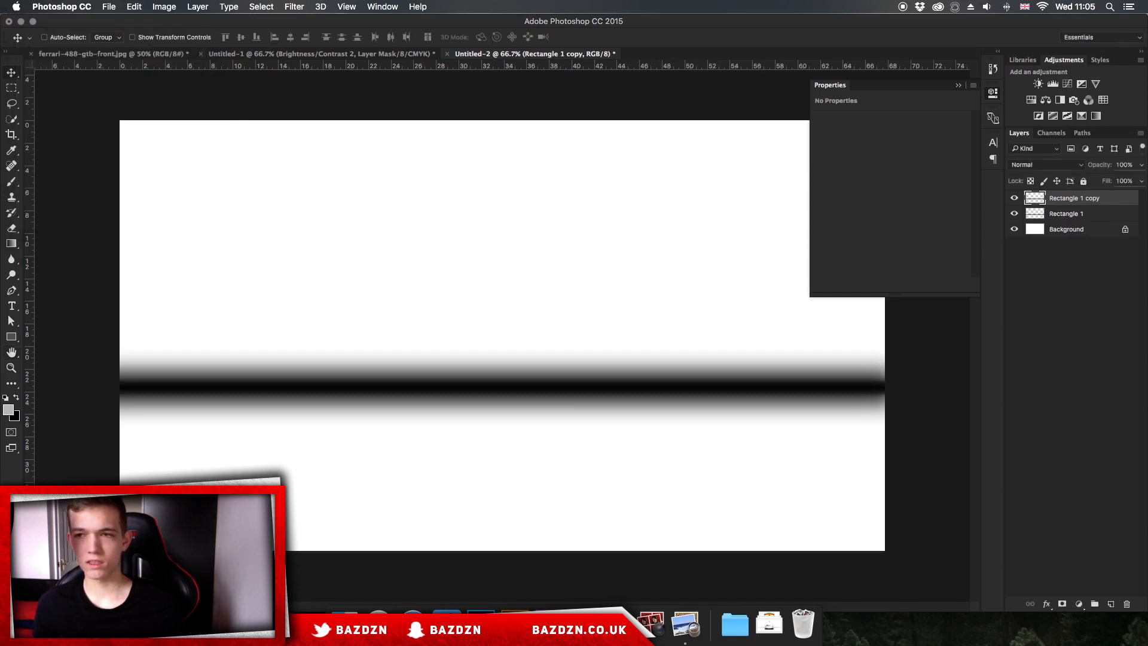
# Lower the opacity of both bar layers to 48%, then reduce the thin copy's opacity to 20%
pyautogui.keyDown('shift'); pyautogui.click(1094, 215); pyautogui.keyUp('shift')
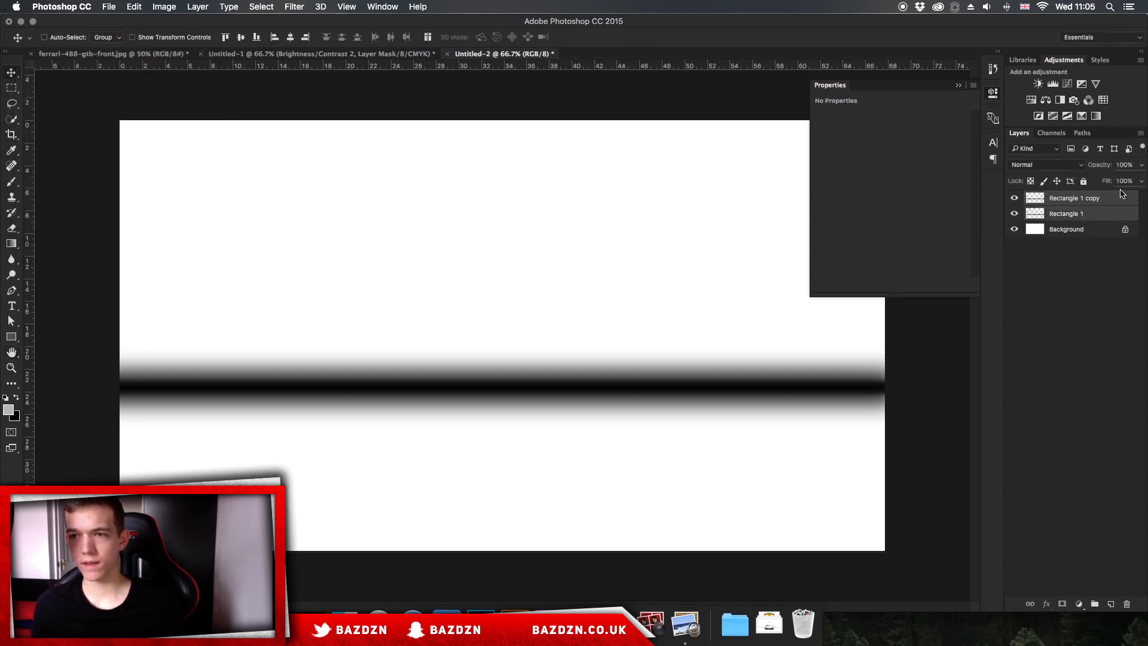
pyautogui.click(1141, 165)
pyautogui.moveTo(1105, 180); pyautogui.dragTo(1111, 182)
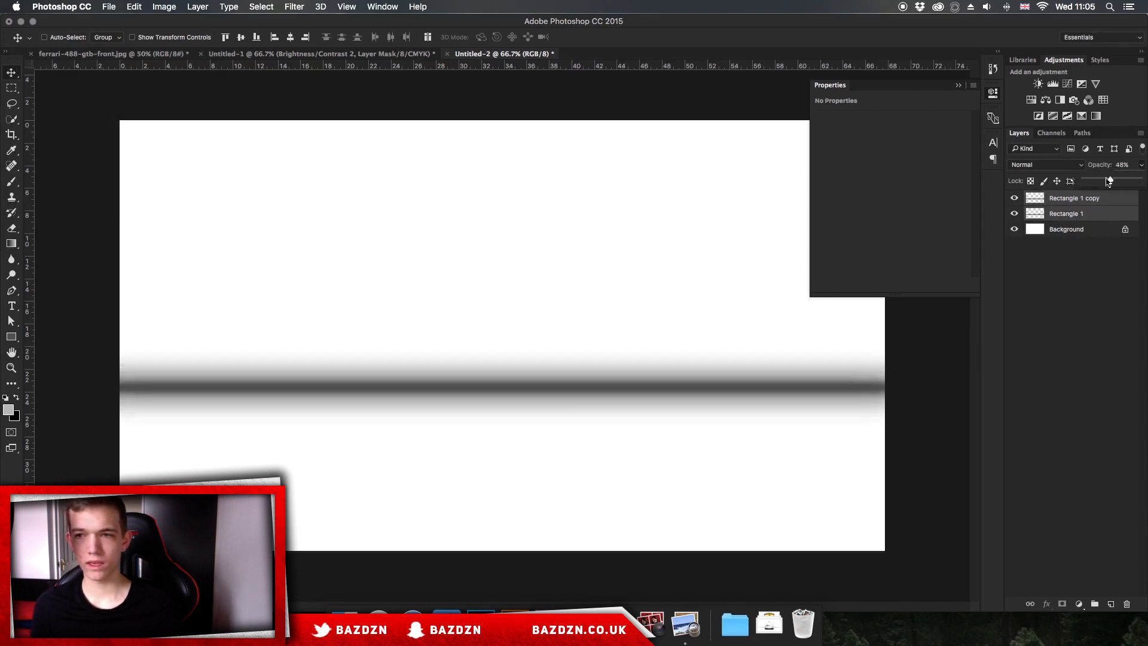
pyautogui.click(1089, 200)
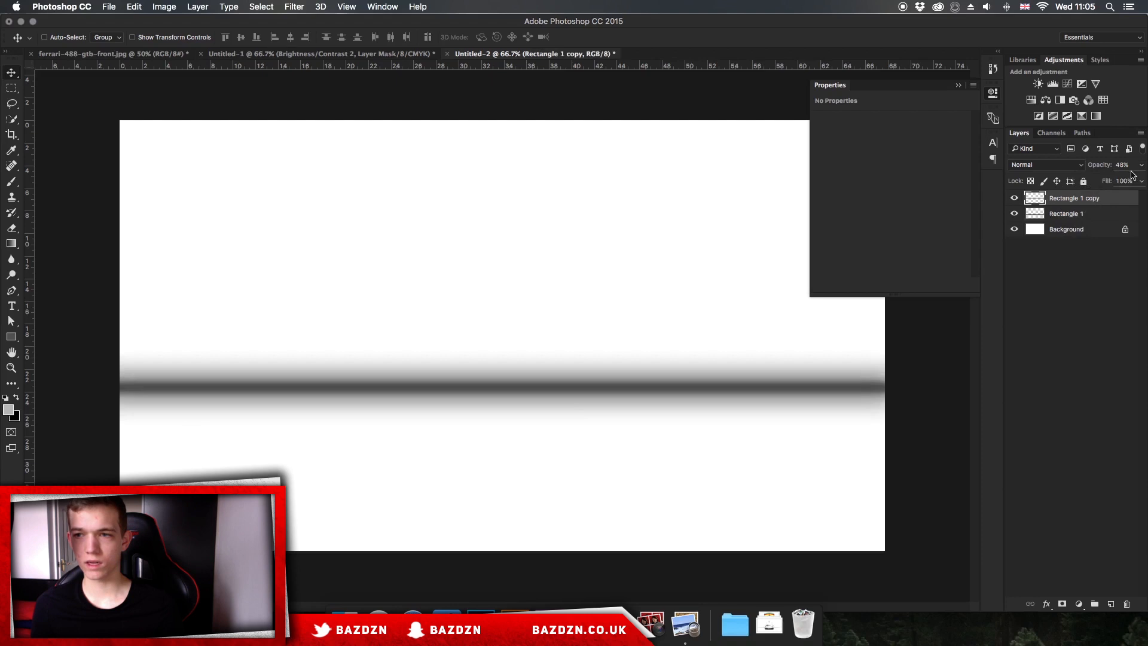
pyautogui.moveTo(1110, 179); pyautogui.dragTo(1094, 180)
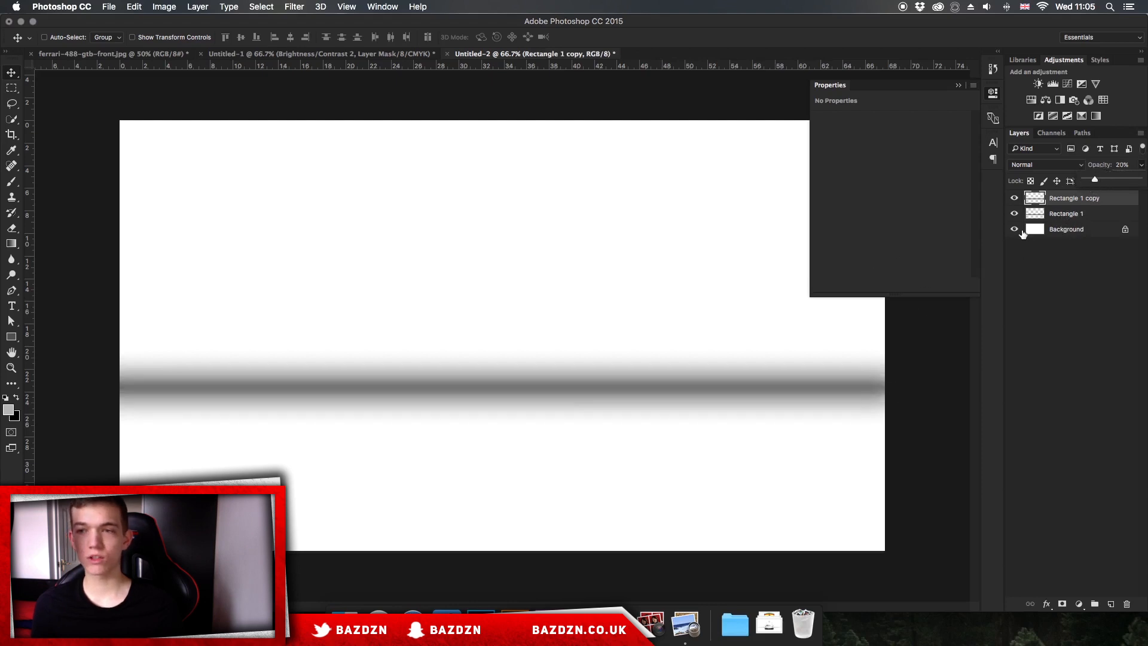
# Merge the two blurred bar layers into one and collapse the layer properties
pyautogui.click(1108, 213)
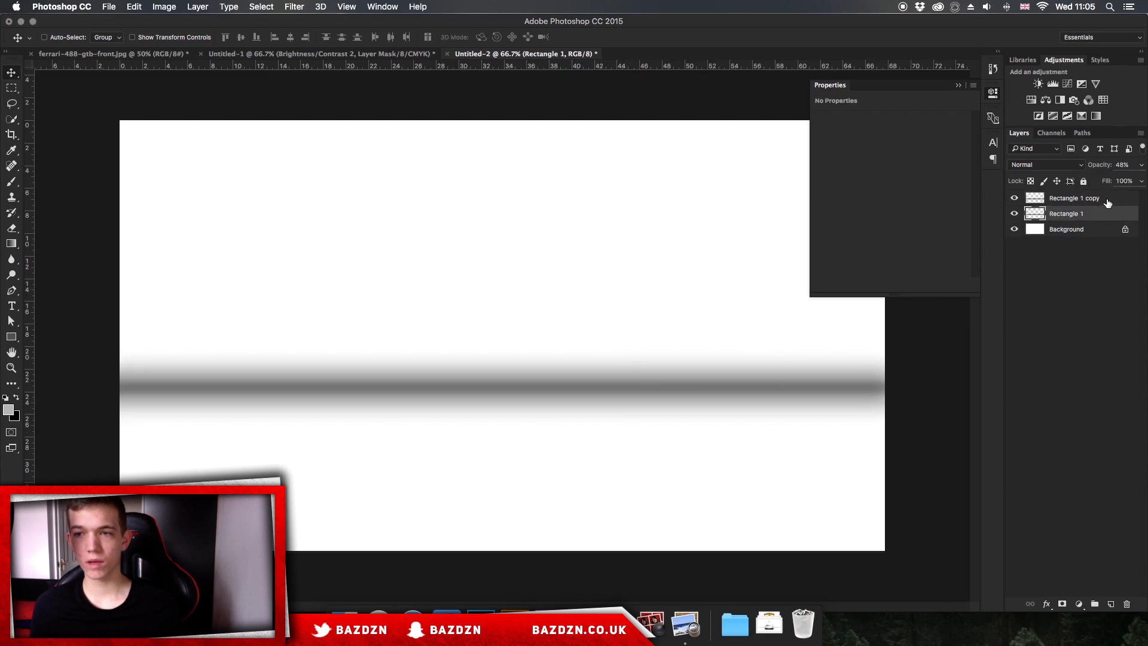
pyautogui.keyDown('shift'); pyautogui.click(1108, 203); pyautogui.keyUp('shift')
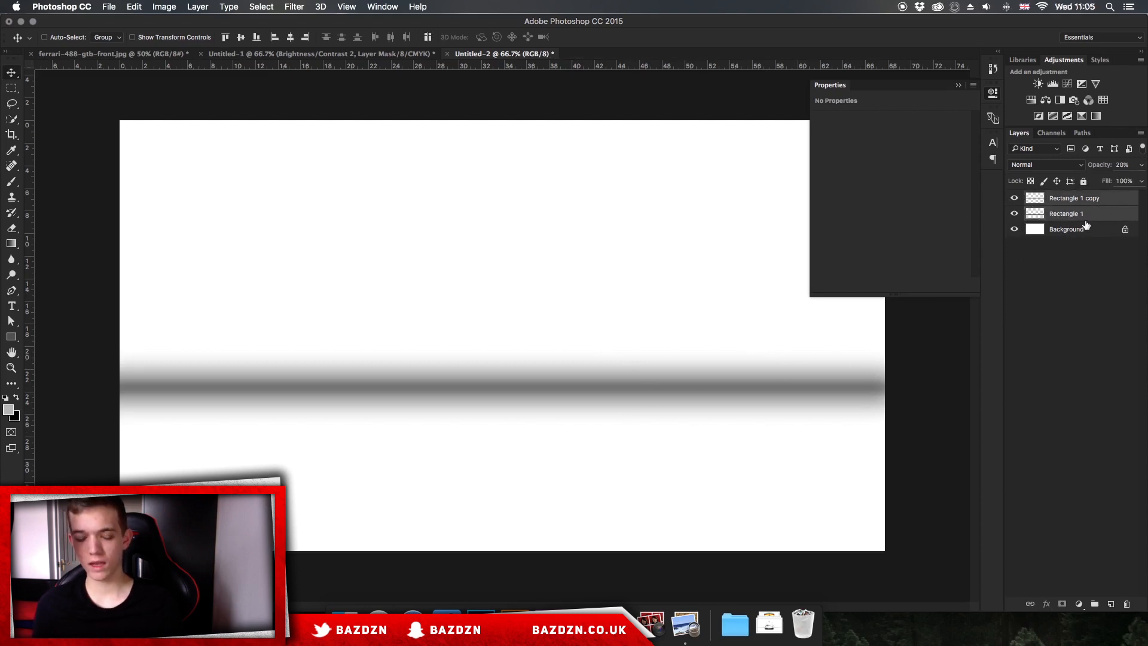
pyautogui.press('super+e')
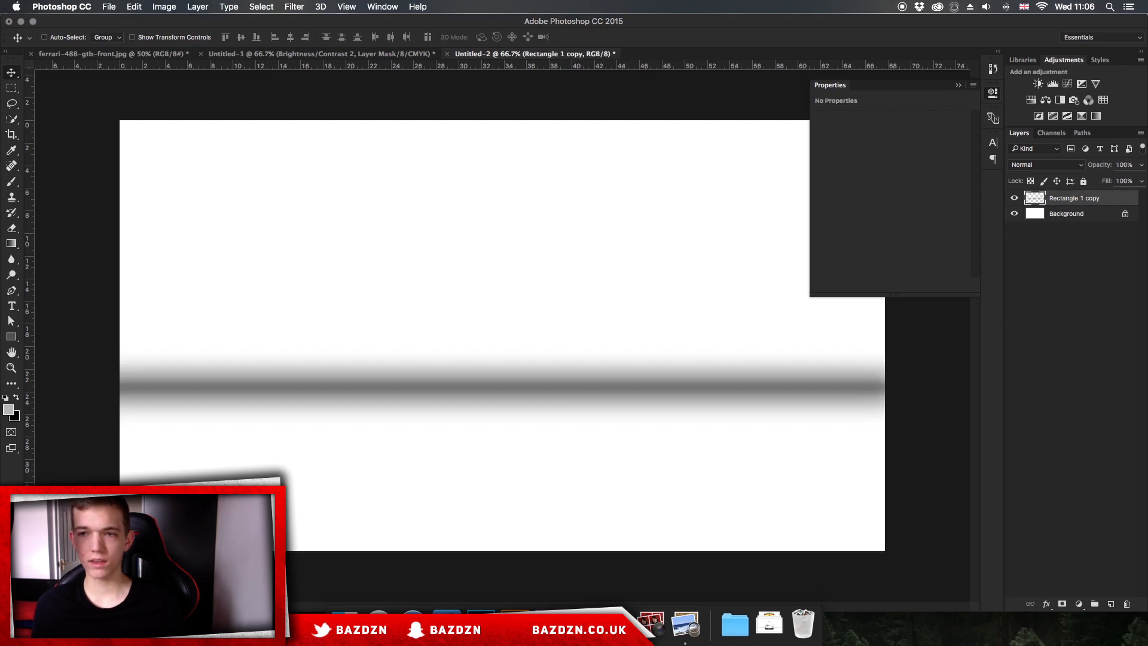
pyautogui.click(958, 85)
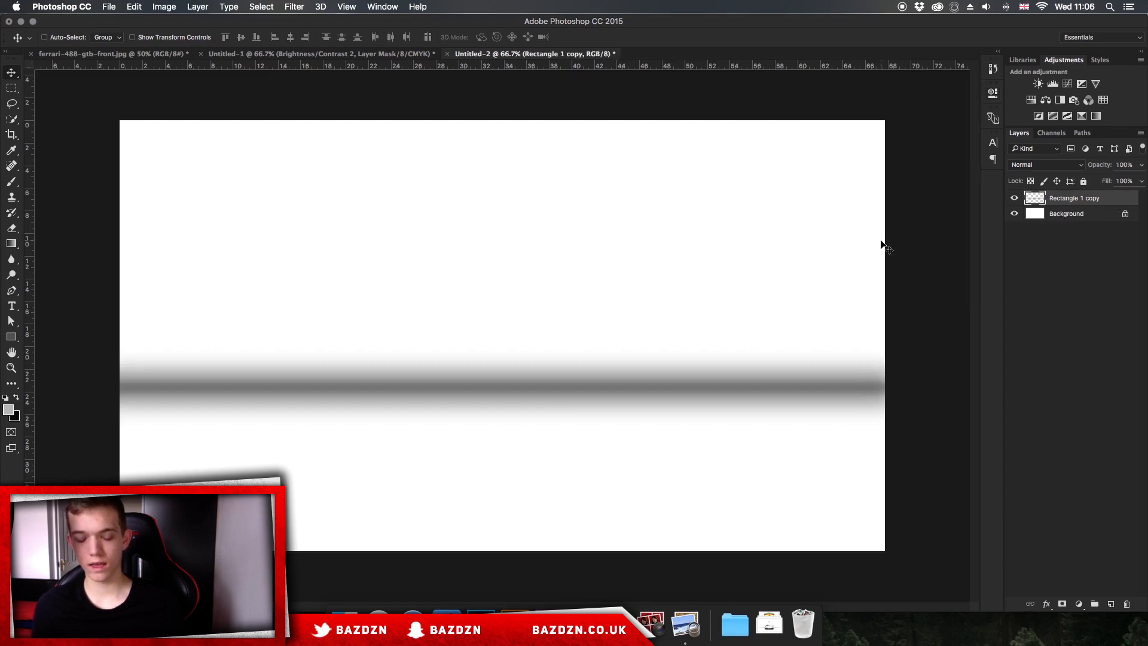
# Fade out the merged bar's right end using a soft round eraser with 0% hardness, enlarged to 1200 px
pyautogui.press('e')
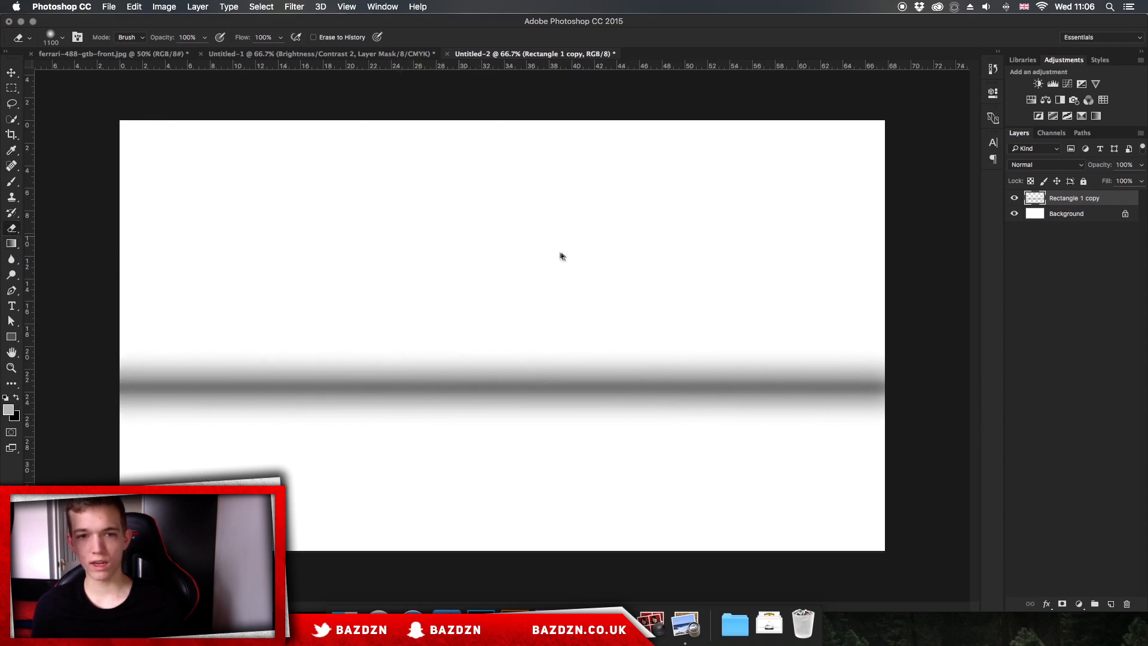
pyautogui.rightClick(532, 262)
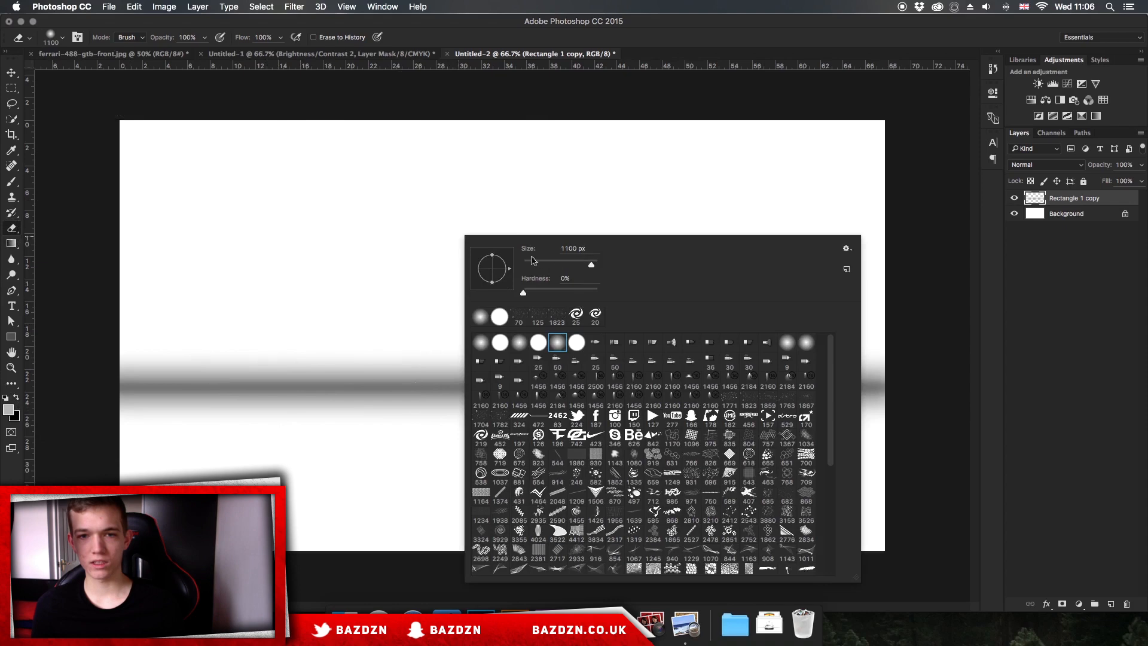
pyautogui.click(403, 243)
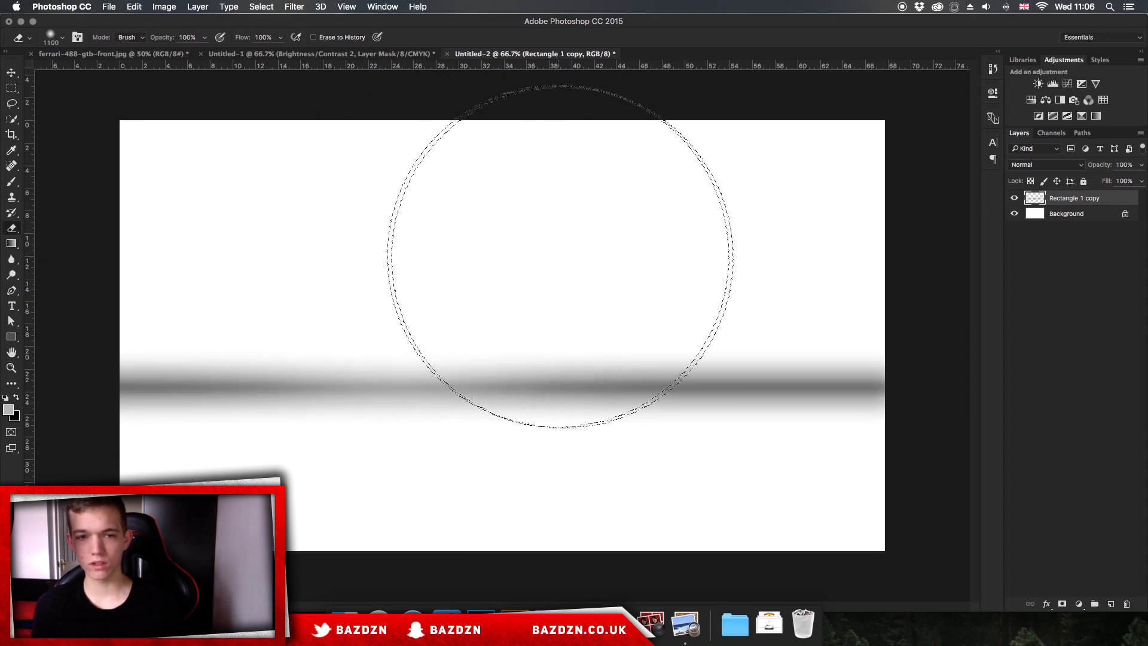
pyautogui.press('super+z')
pyautogui.press('[')
pyautogui.press(']')
pyautogui.press(']')
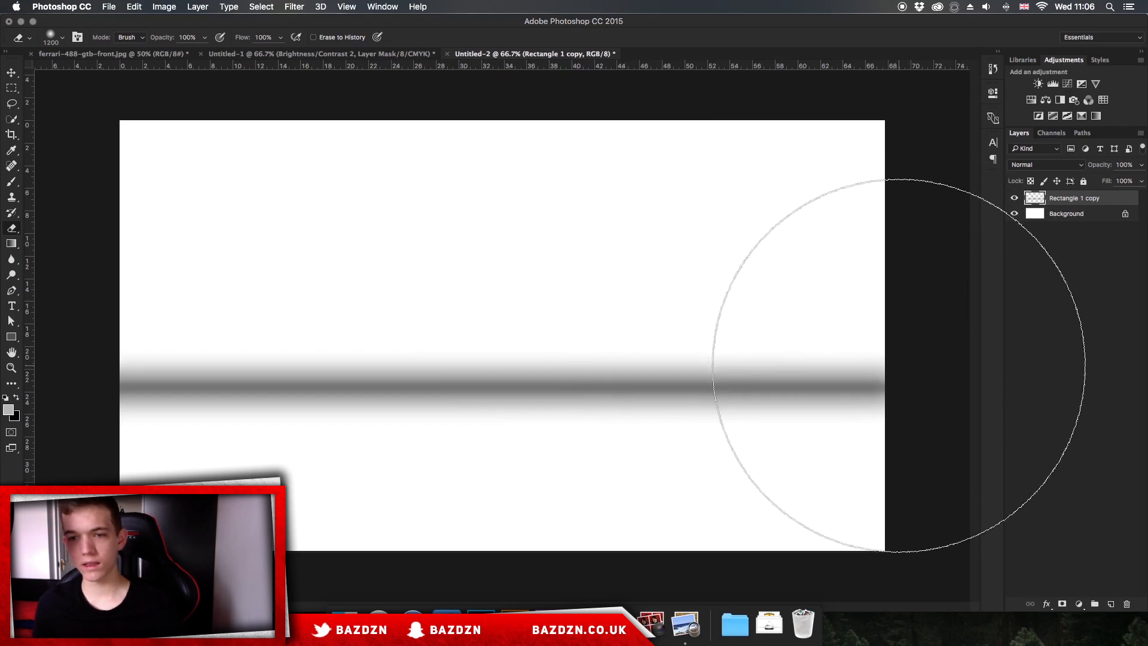
pyautogui.click(901, 365)
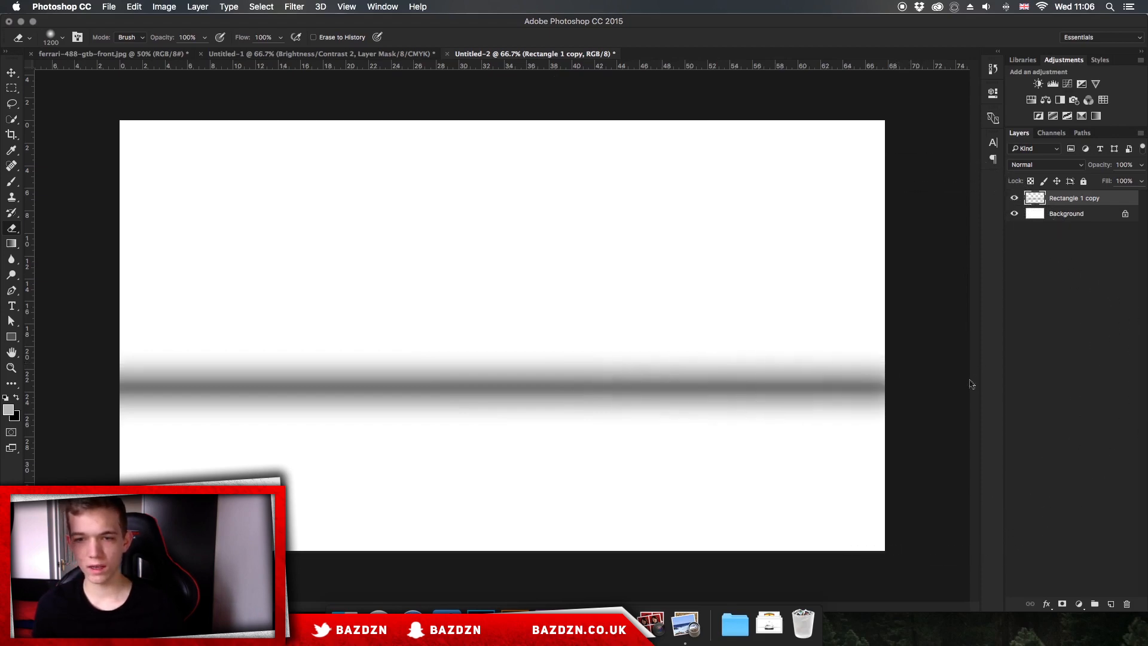
pyautogui.click(989, 367)
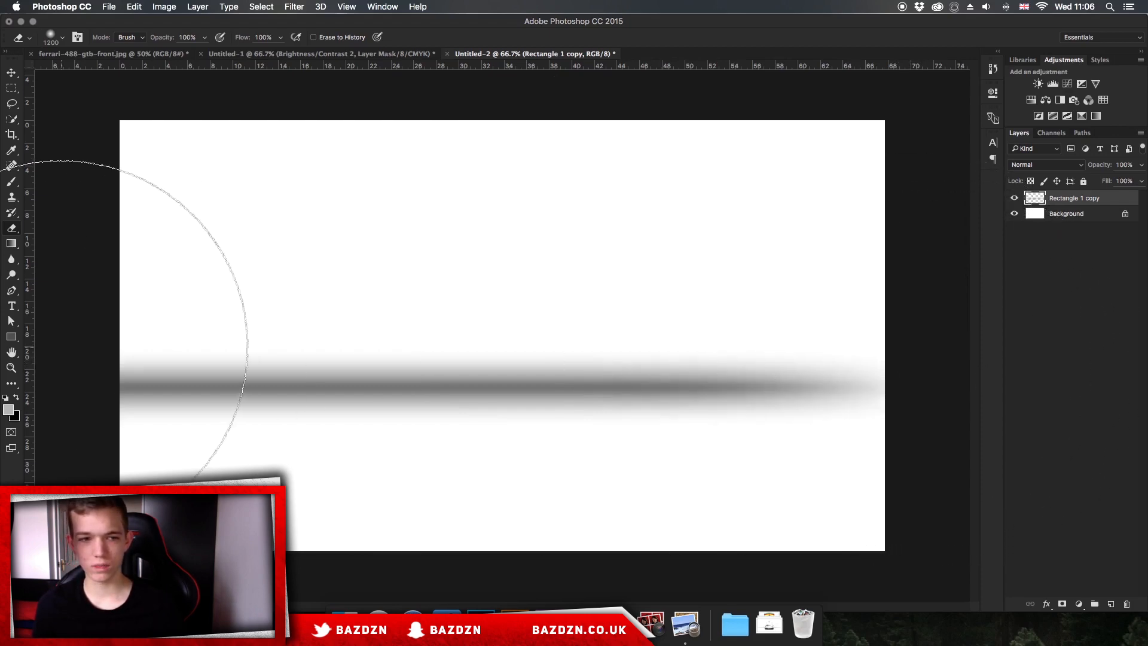
# Fade out the merged bar's left end with the same soft 1200 px eraser from beyond the canvas edge
pyautogui.click(66, 335)
pyautogui.press('super+z')
pyautogui.click(12, 353)
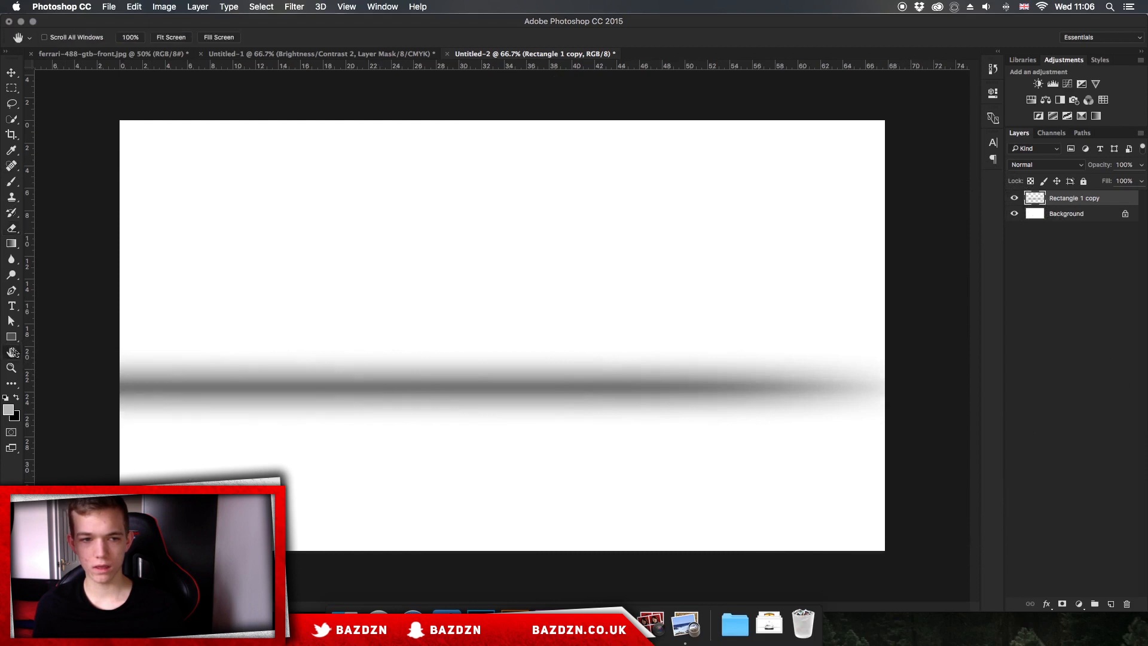
pyautogui.press('super+minus')
pyautogui.press('e')
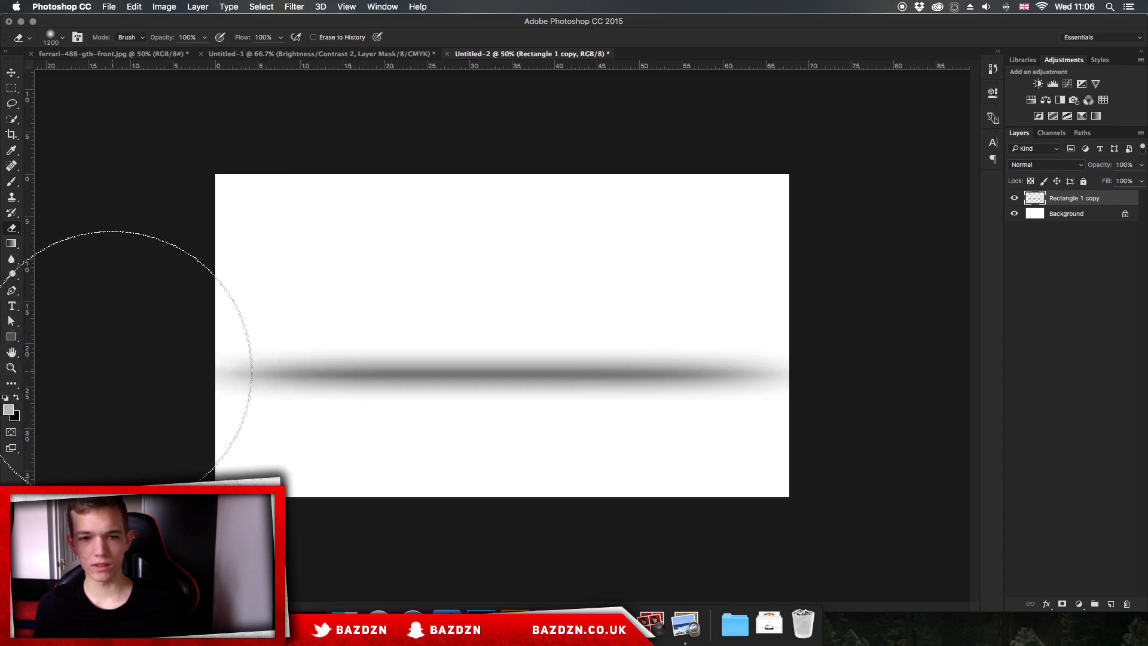
pyautogui.press('super+plus')
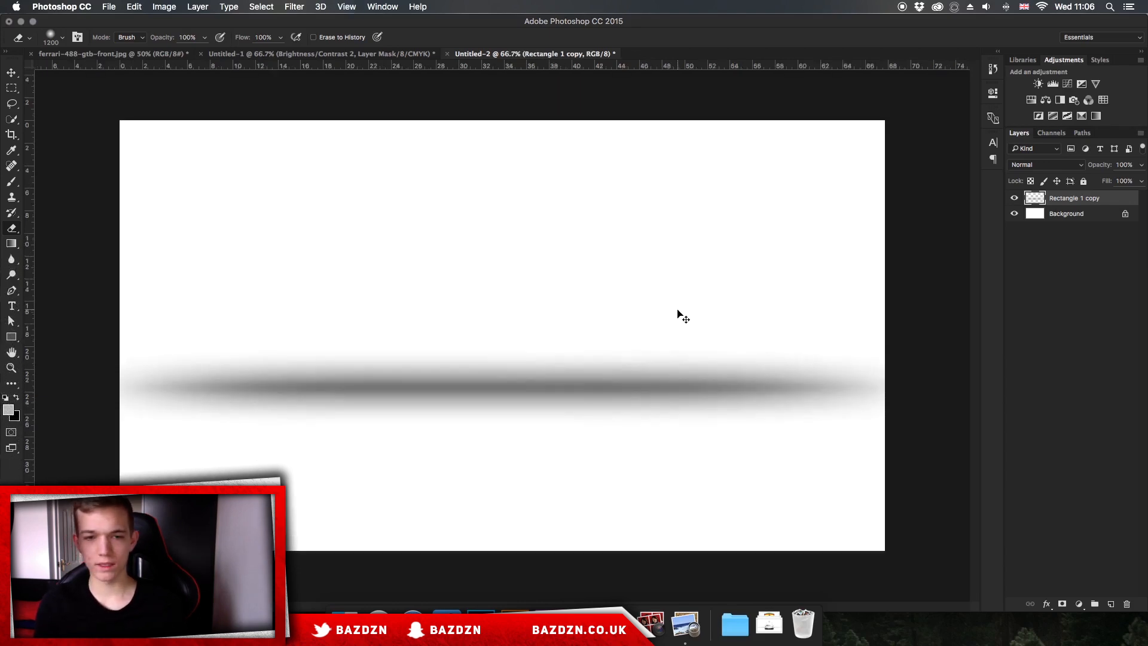
# Reduce the merged bar's opacity to 49% and squash its height to 52.17% by lowering its upper edge
pyautogui.press('v')
pyautogui.click(1141, 165)
pyautogui.moveTo(1139, 179); pyautogui.dragTo(1110, 180)
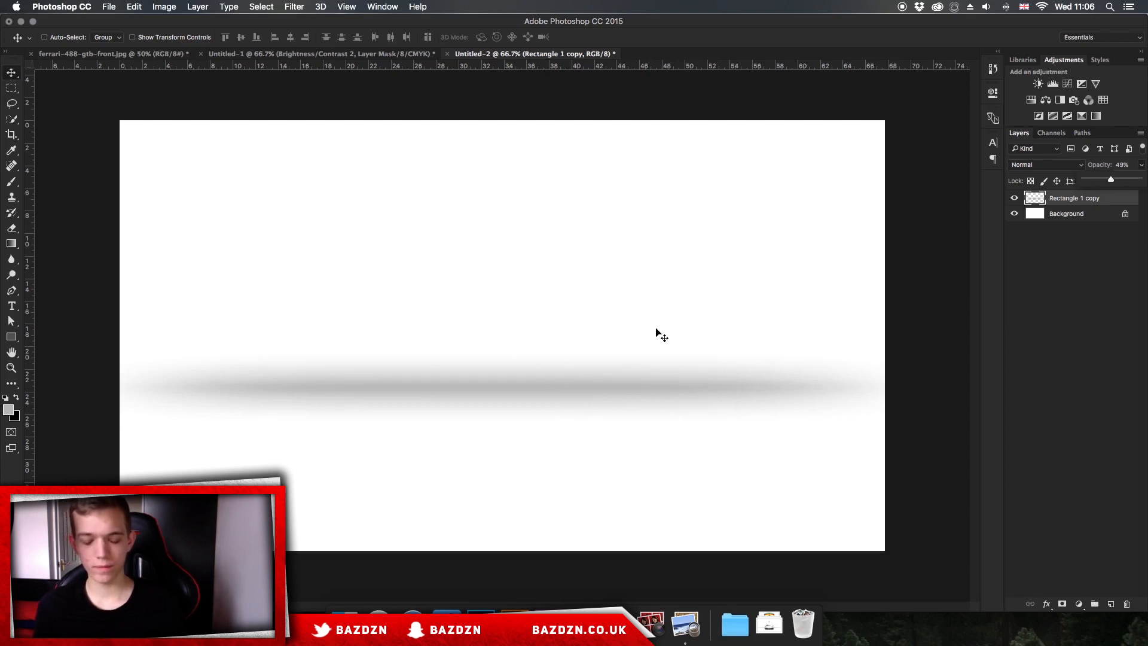
pyautogui.press('super+t')
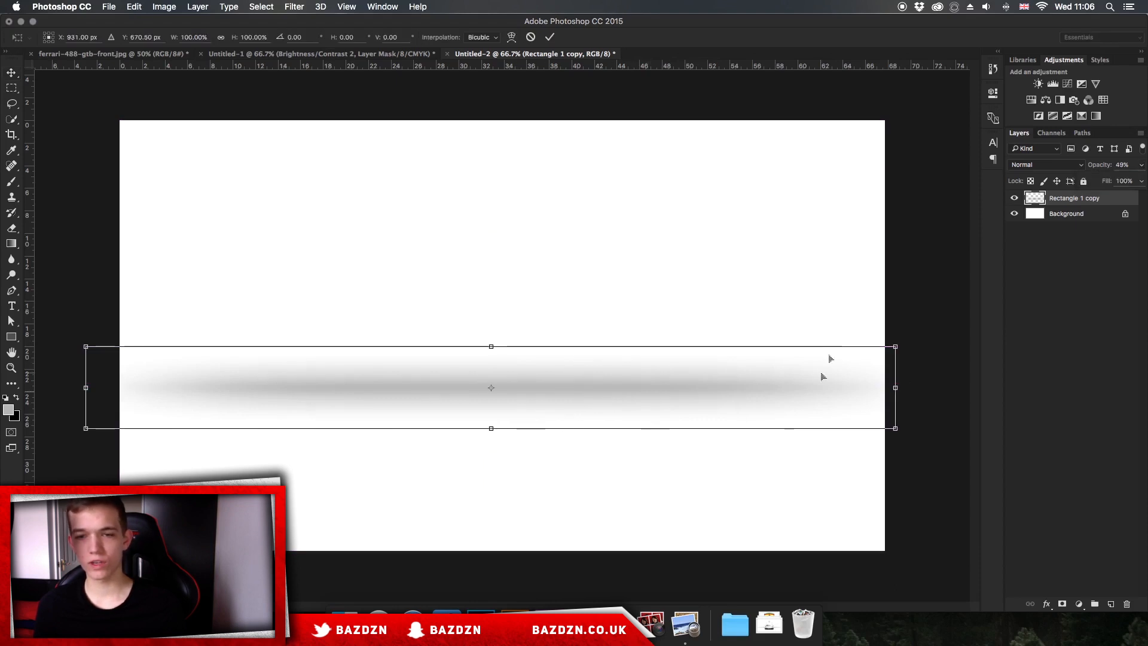
pyautogui.moveTo(493, 346); pyautogui.dragTo(496, 389)
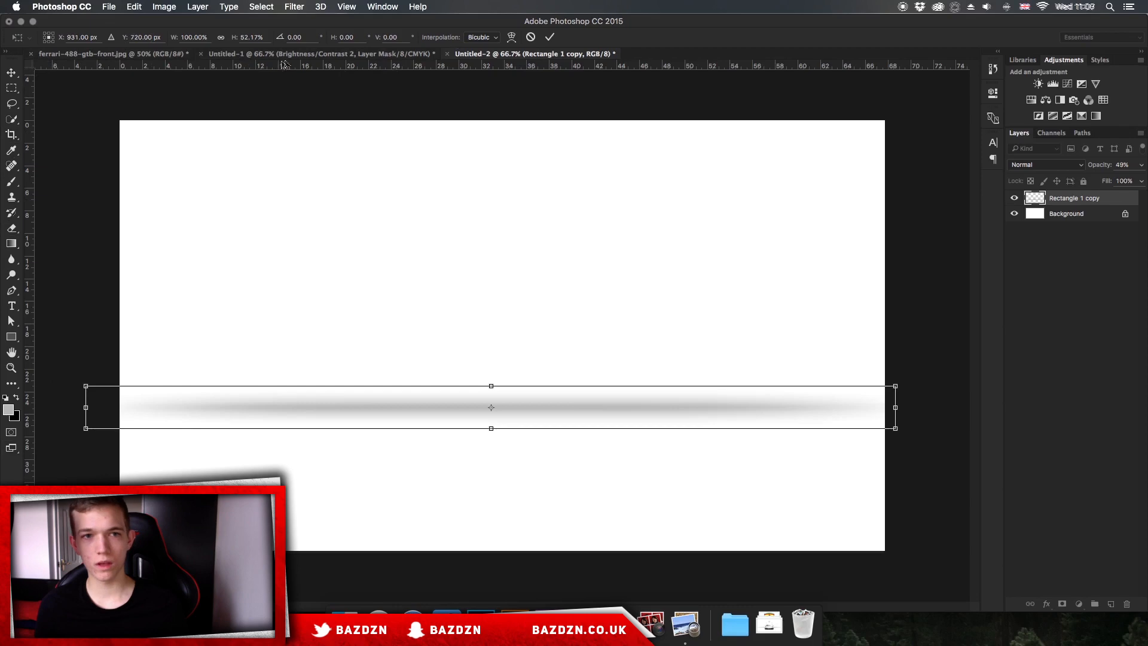
# Toggle the rulers, place a horizontal guide through the centre of the squashed bar and commit the transform
pyautogui.press('super+r')
pyautogui.press('super+r')
pyautogui.press('super+r')
pyautogui.press('super+r')
pyautogui.press('super+r')
pyautogui.press('super+r')
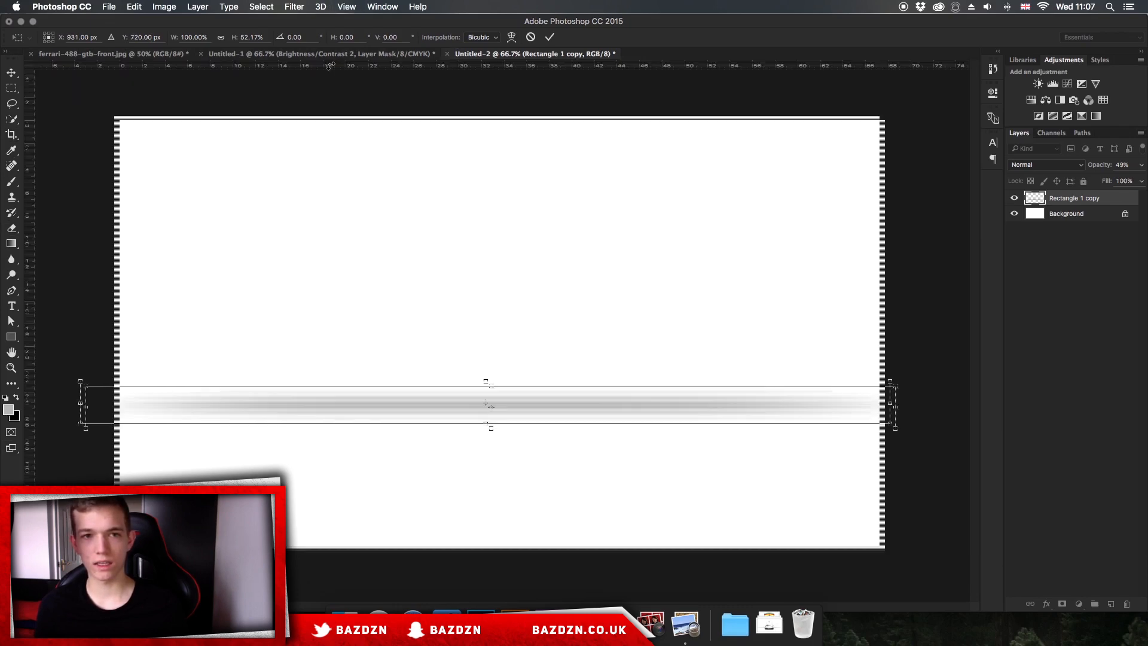
pyautogui.moveTo(355, 69); pyautogui.dragTo(470, 407)
pyautogui.press('Return')
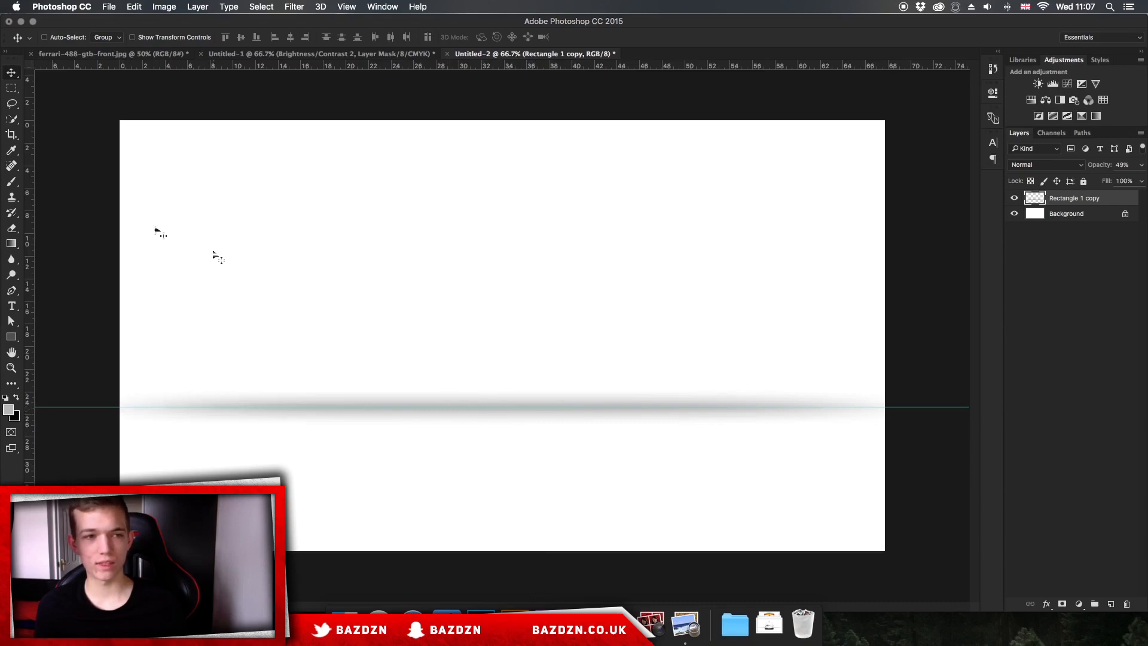
# Examine the stripes behind and beneath the car in the finished Untitled-1 design, returning to Untitled-2
pyautogui.click(218, 54)
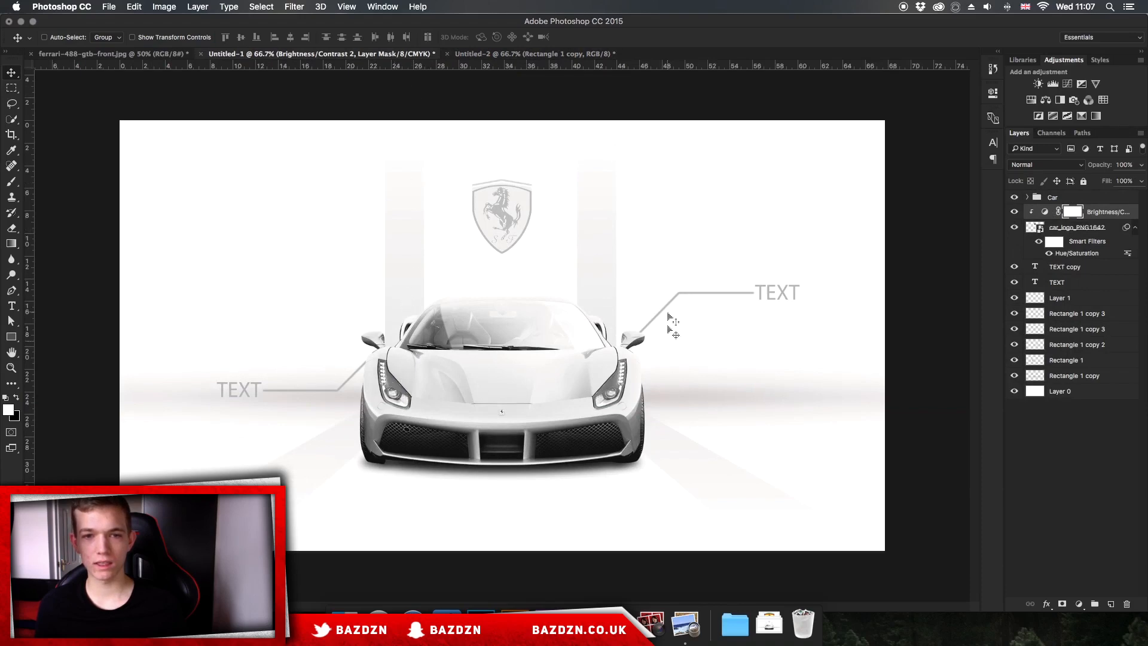
pyautogui.moveTo(346, 468); pyautogui.dragTo(301, 516)
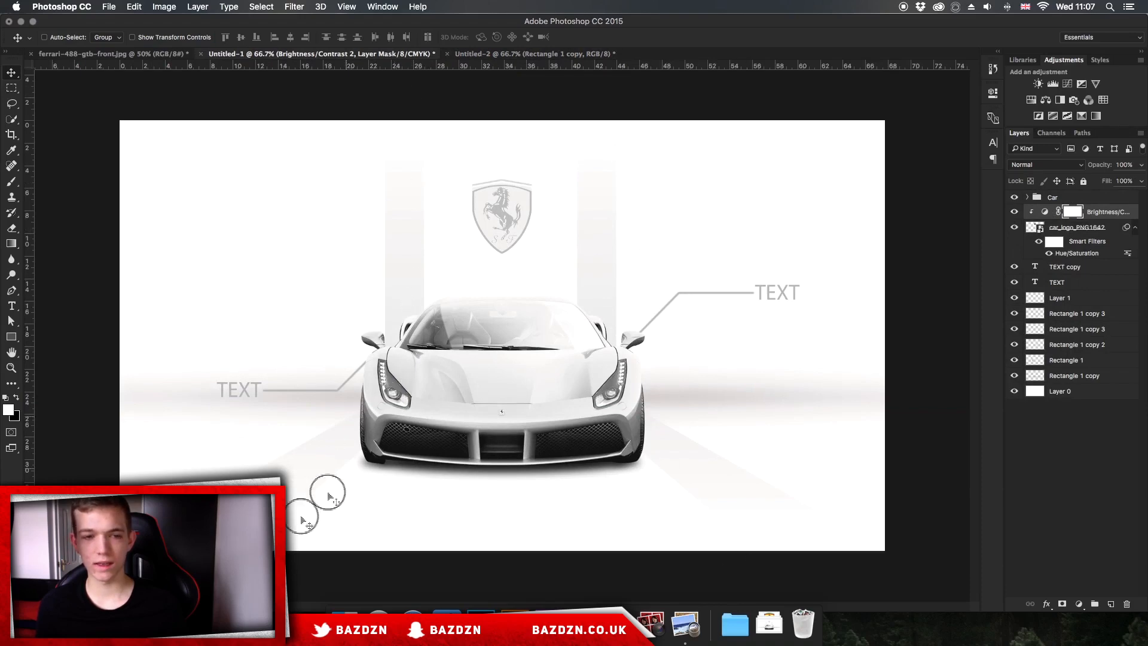
pyautogui.click(485, 59)
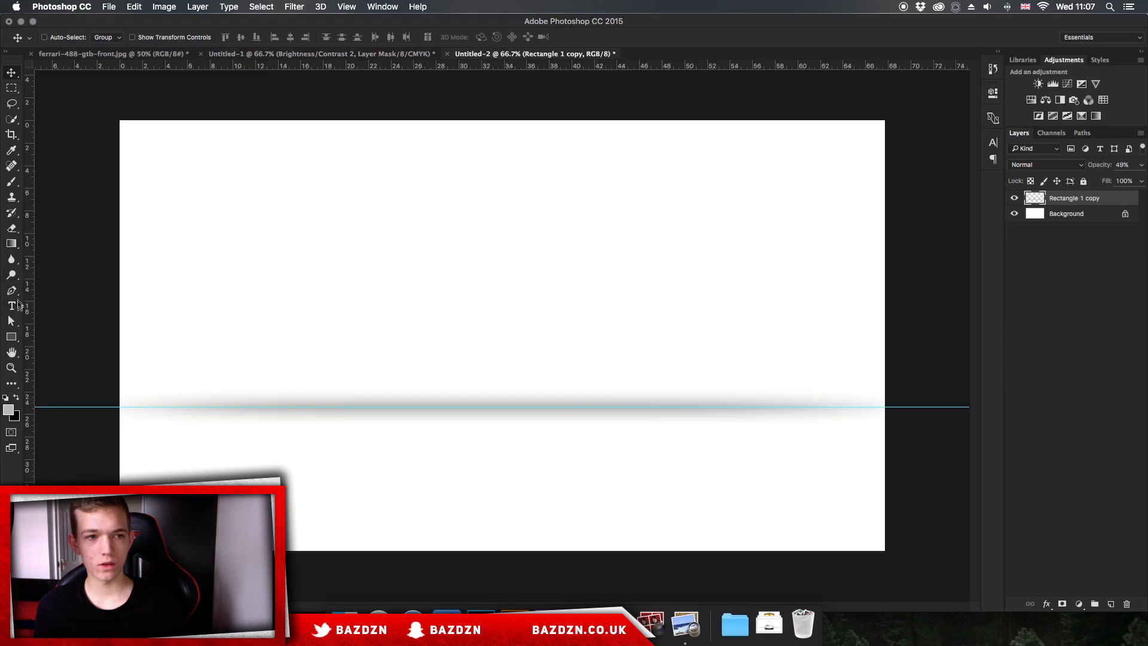
# Draw a black vertical rectangle without stroke, about 135 × 736 px, from above the canvas down to the guide, left of centre
pyautogui.click(10, 338)
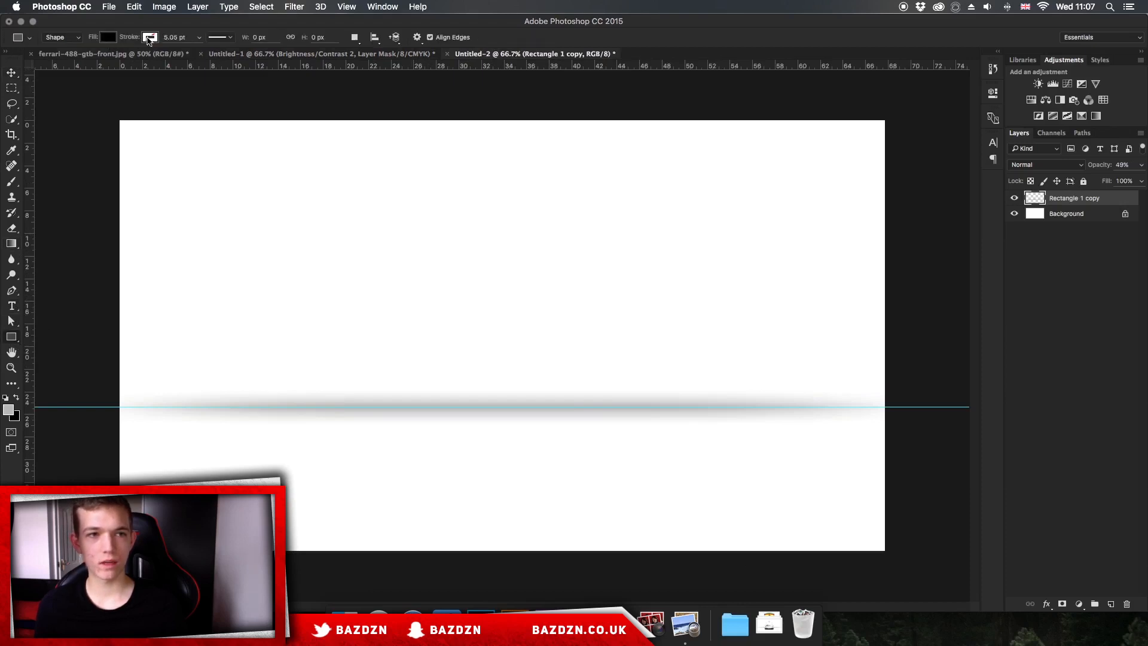
pyautogui.click(150, 38)
pyautogui.click(150, 38)
pyautogui.click(150, 38)
pyautogui.click(107, 37)
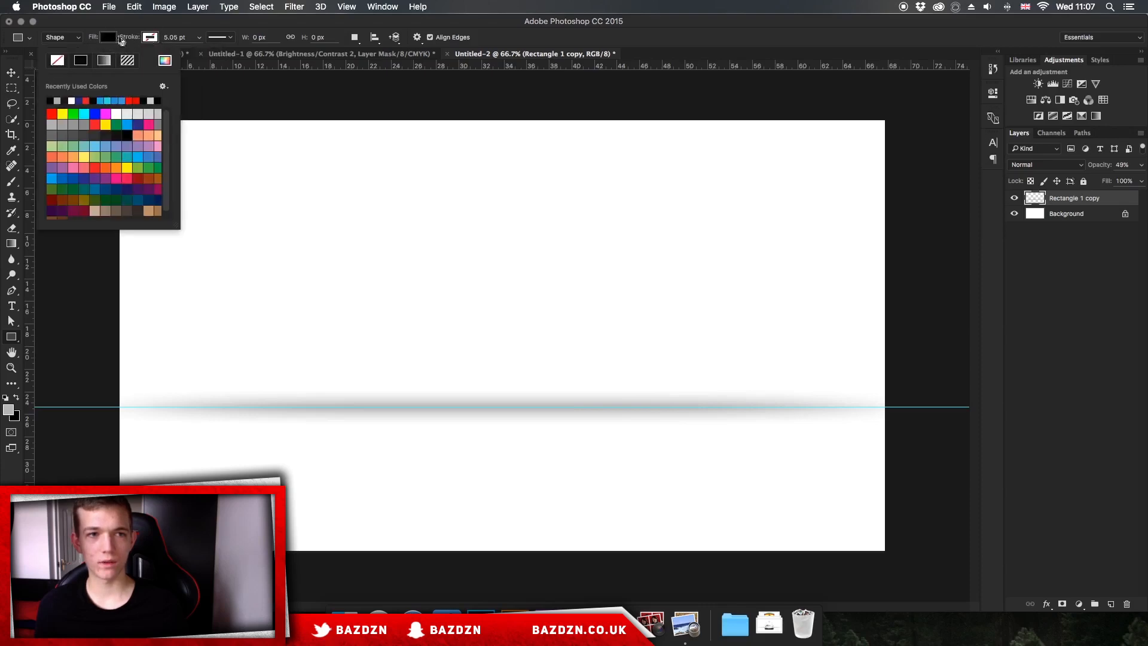
pyautogui.click(124, 44)
pyautogui.moveTo(374, 114); pyautogui.dragTo(428, 406)
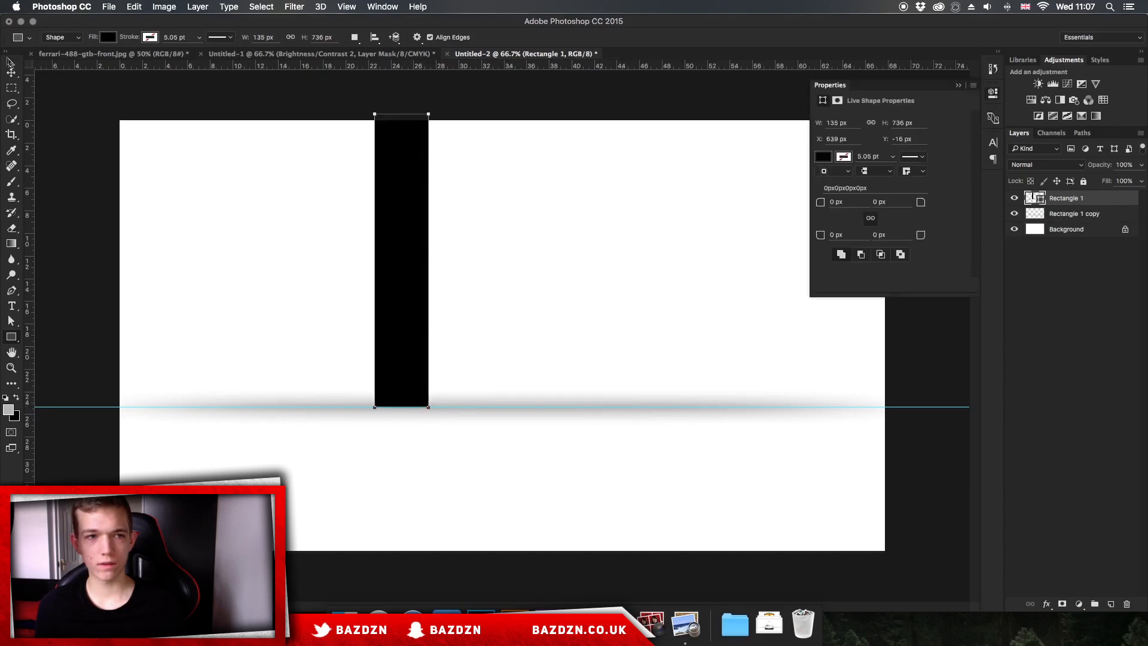
pyautogui.click(12, 73)
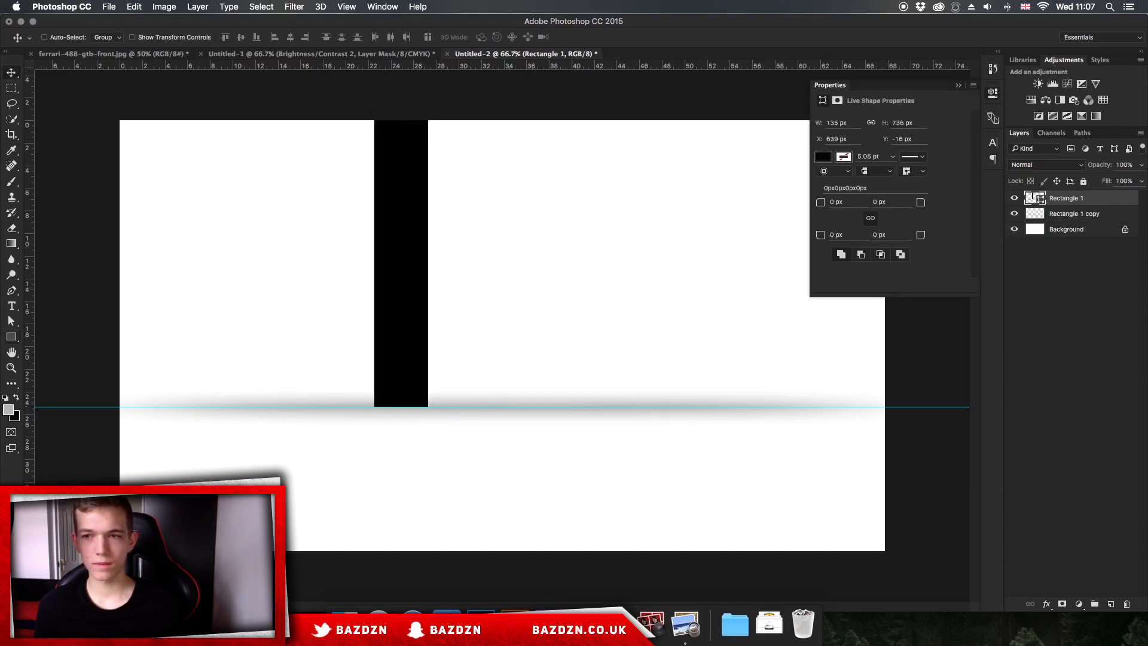
# Duplicate the black stripe horizontally to the right of centre, and convert the Background into a regular layer named Layer 0
pyautogui.moveTo(466, 251); pyautogui.dragTo(651, 252)
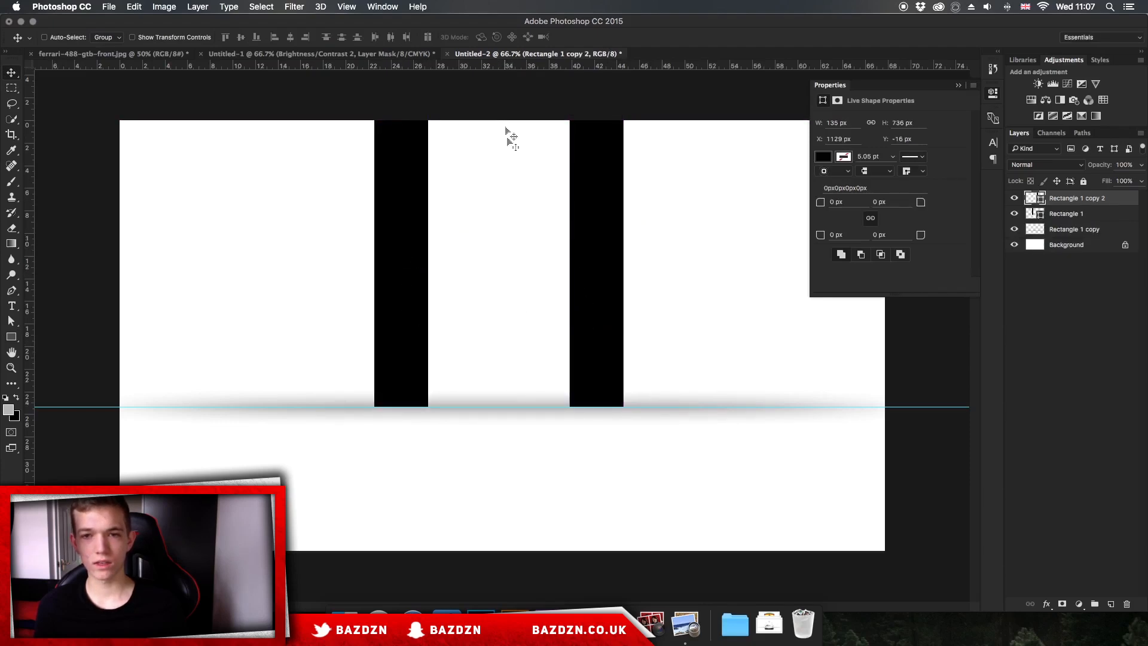
pyautogui.click(1096, 248)
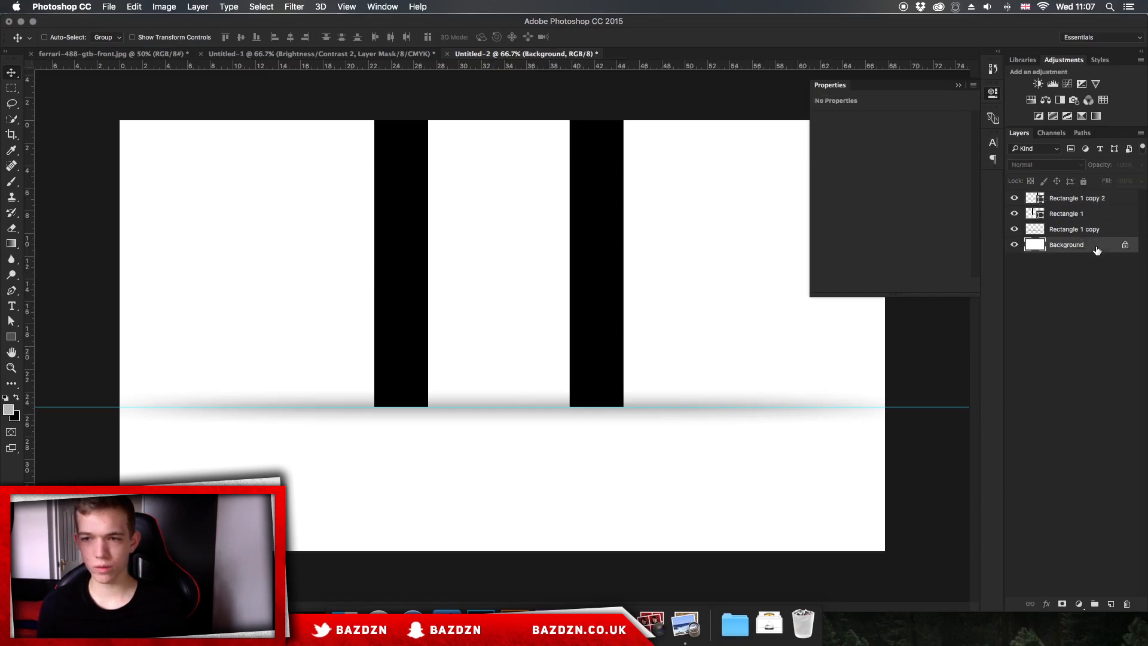
pyautogui.doubleClick(1097, 248)
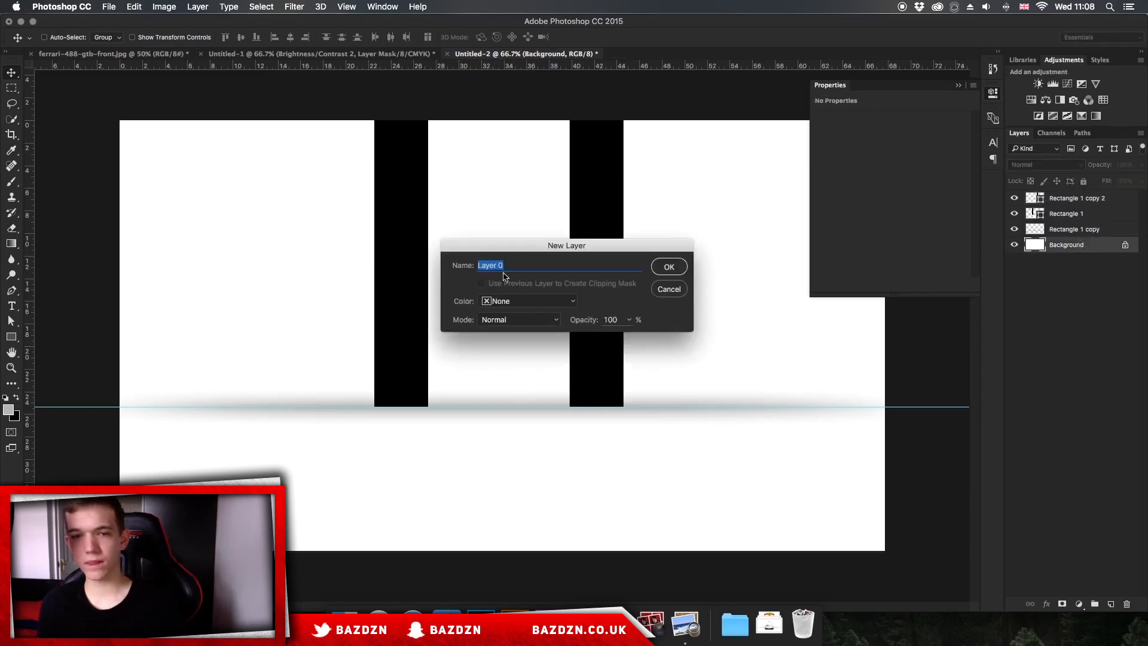
pyautogui.click(669, 267)
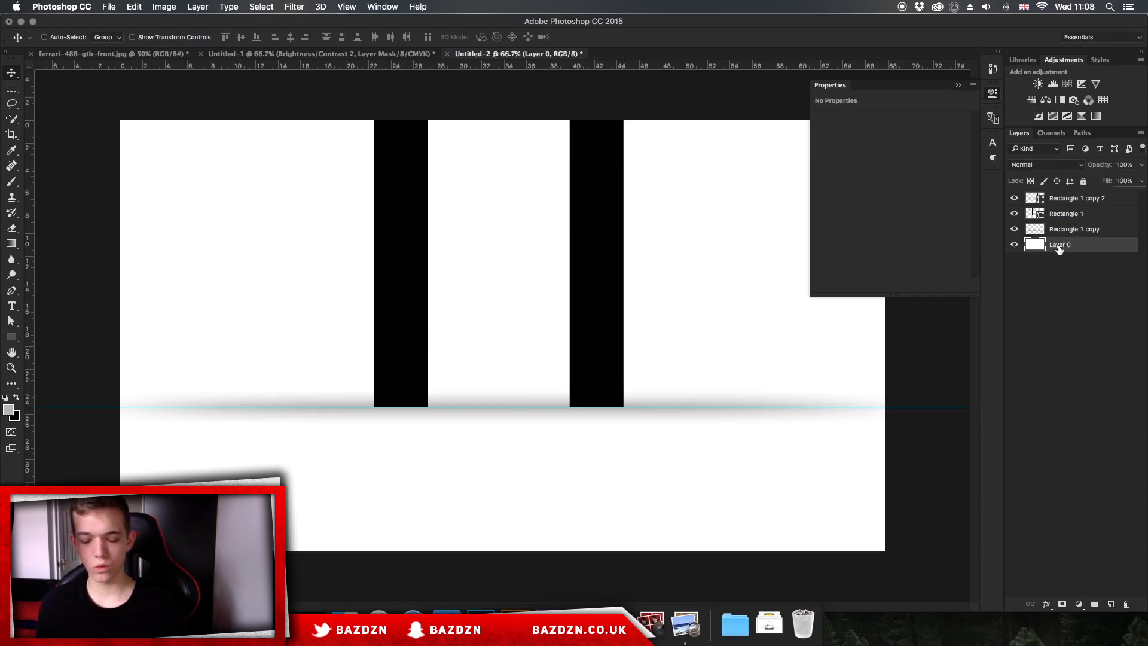
# Place a vertical guide through the canvas centre using Layer 0's transform centre point, and commit the transform
pyautogui.press('super+t')
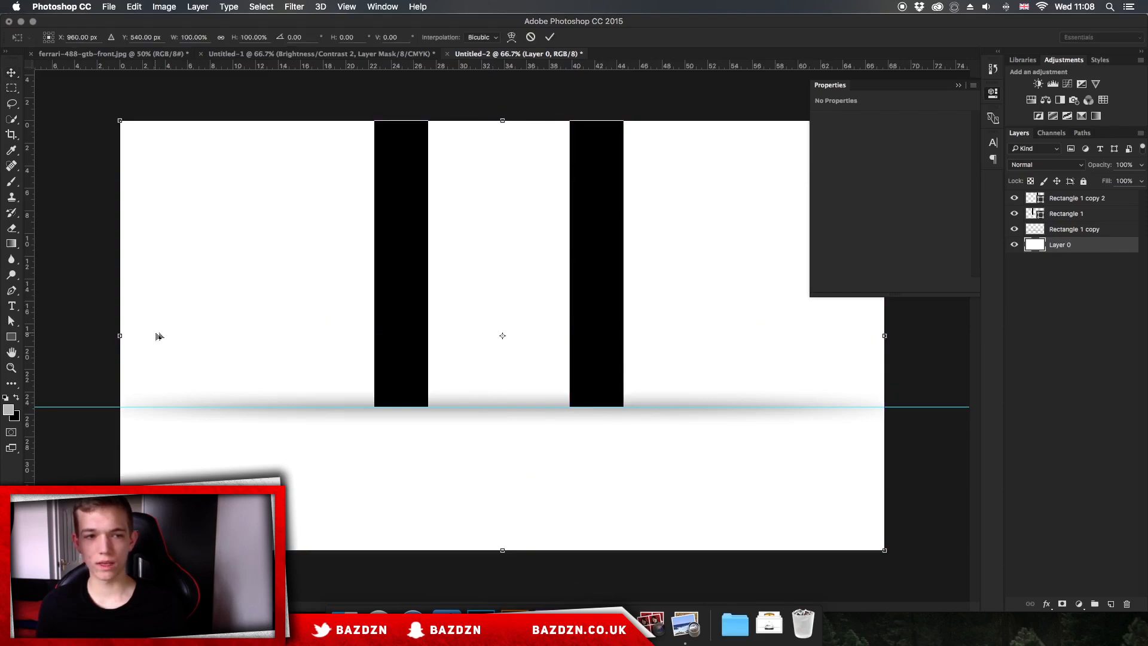
pyautogui.moveTo(27, 162); pyautogui.dragTo(503, 239)
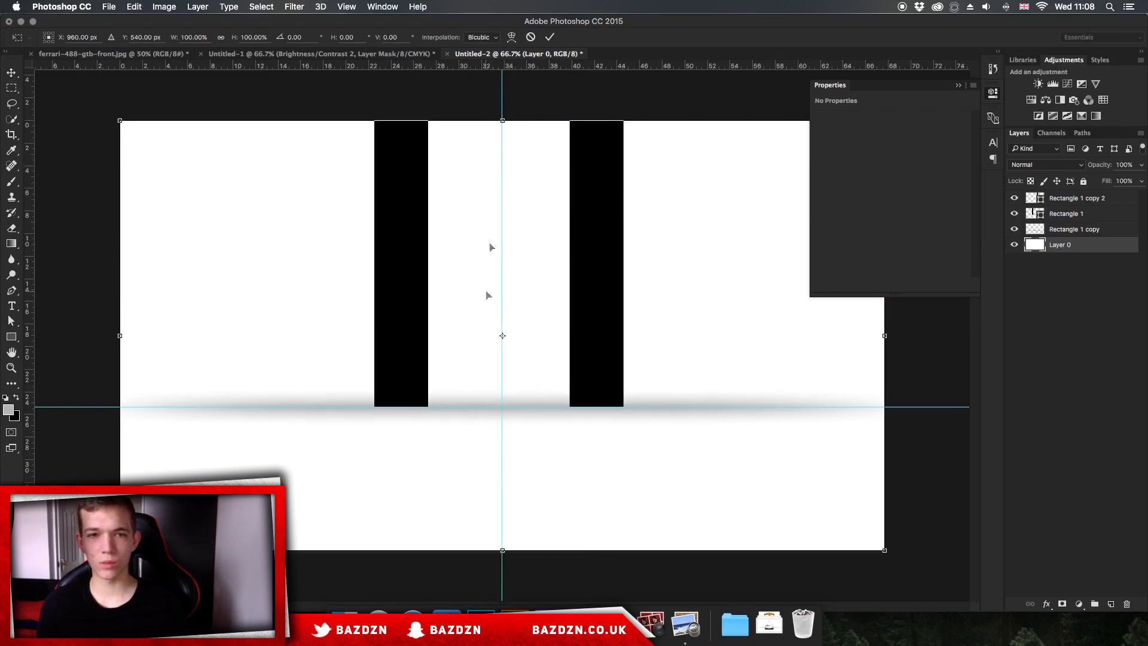
pyautogui.press('Return')
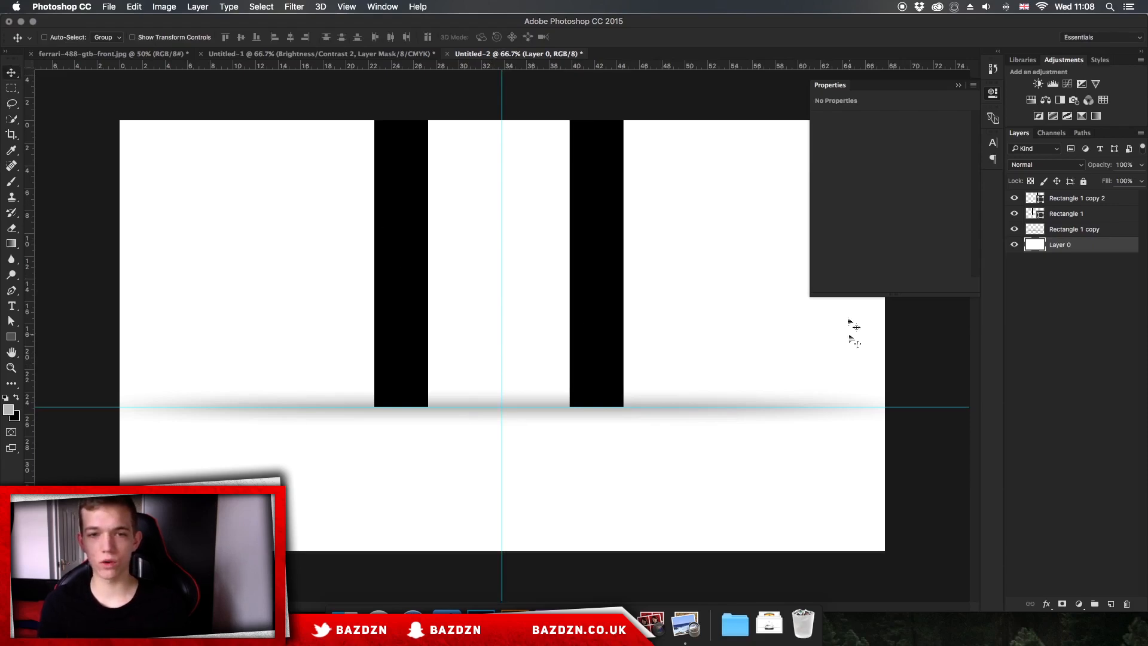
pyautogui.click(958, 85)
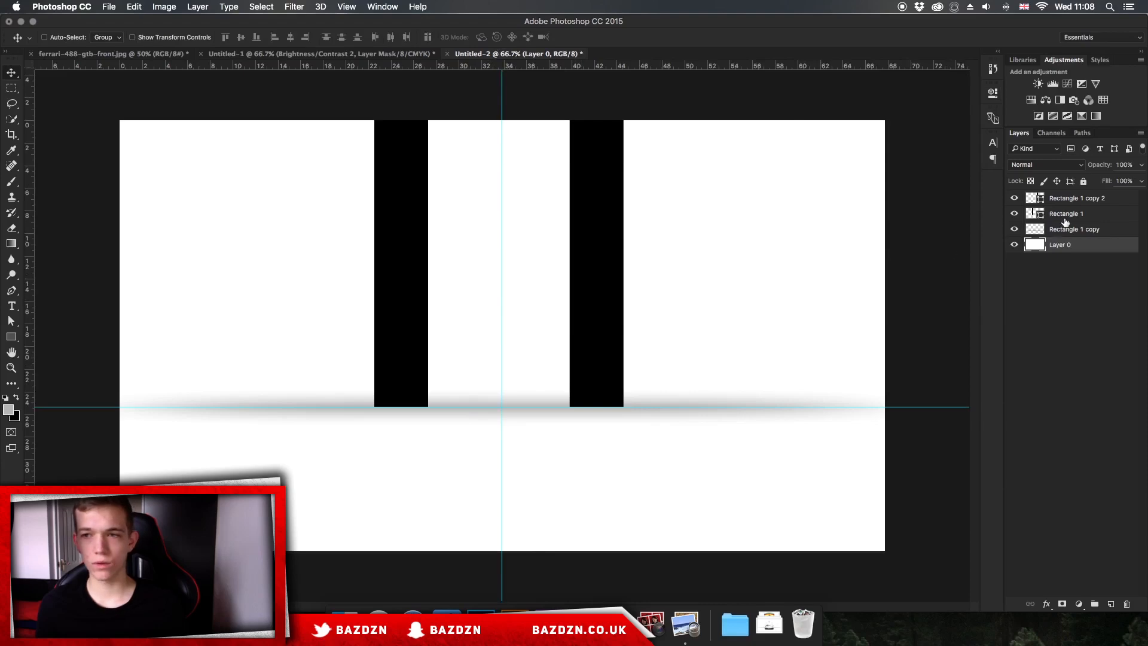
# Draw a yellow spacer square, about 187 × 188 px, filling the gap between the left stripe and the vertical guide
pyautogui.click(1064, 215)
pyautogui.click(11, 337)
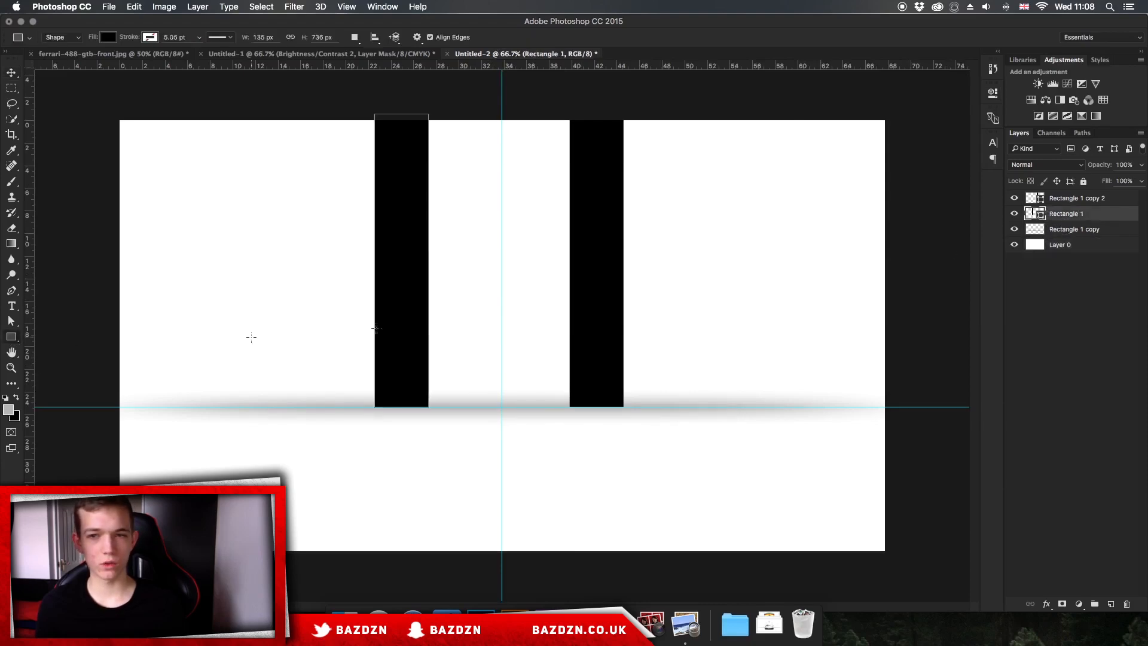
pyautogui.click(1056, 235)
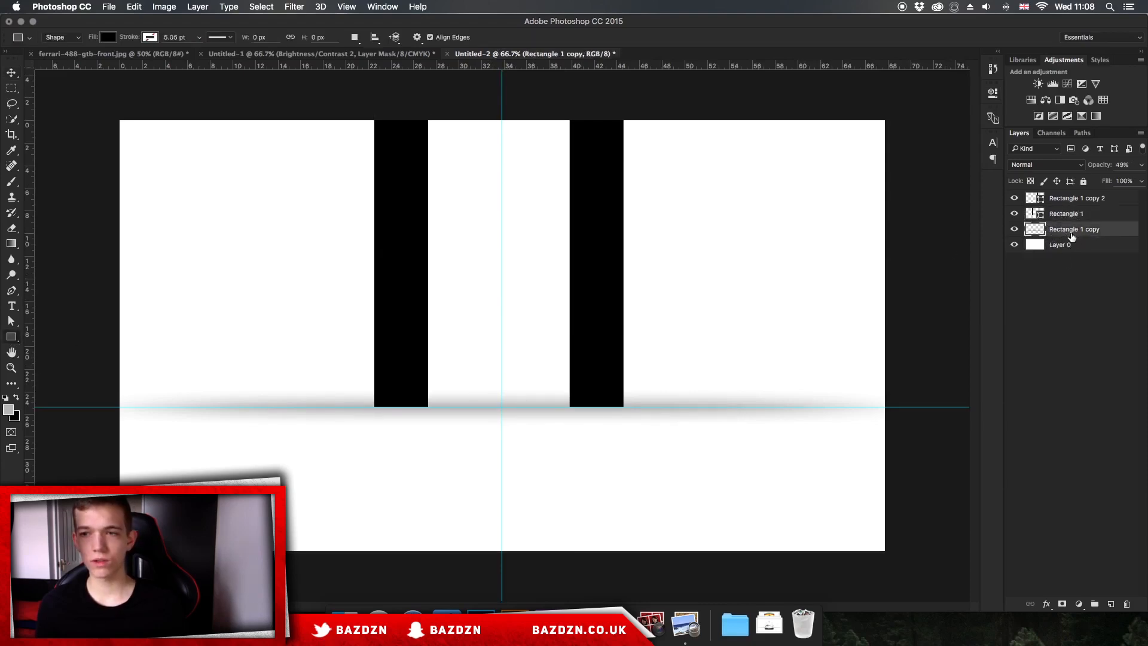
pyautogui.click(1070, 216)
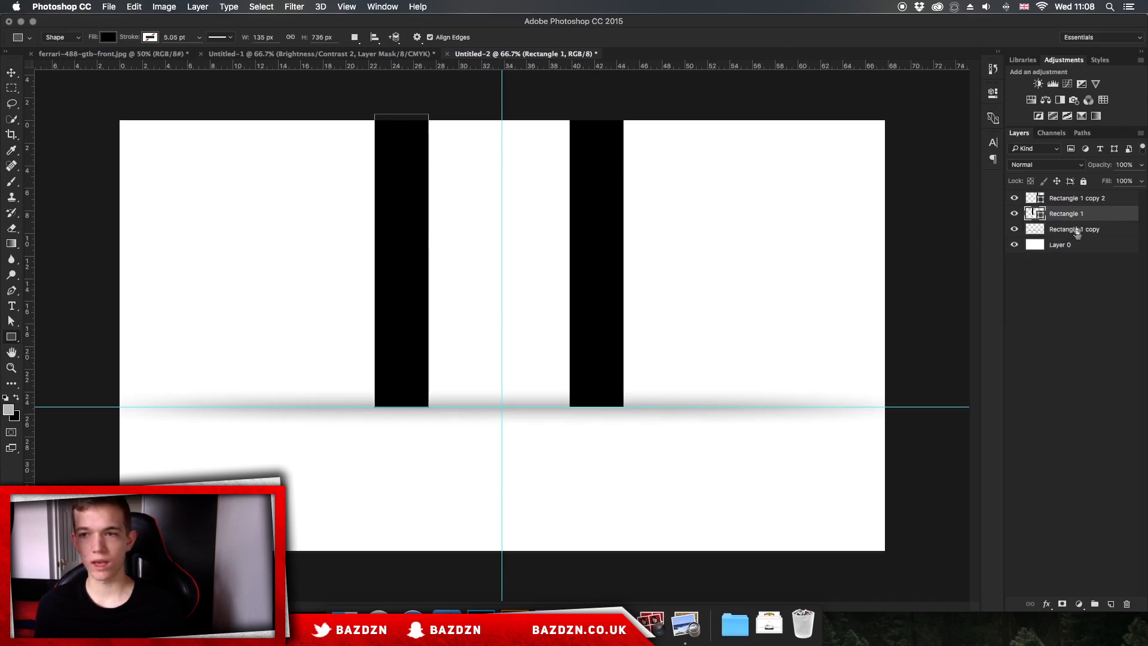
pyautogui.click(1076, 232)
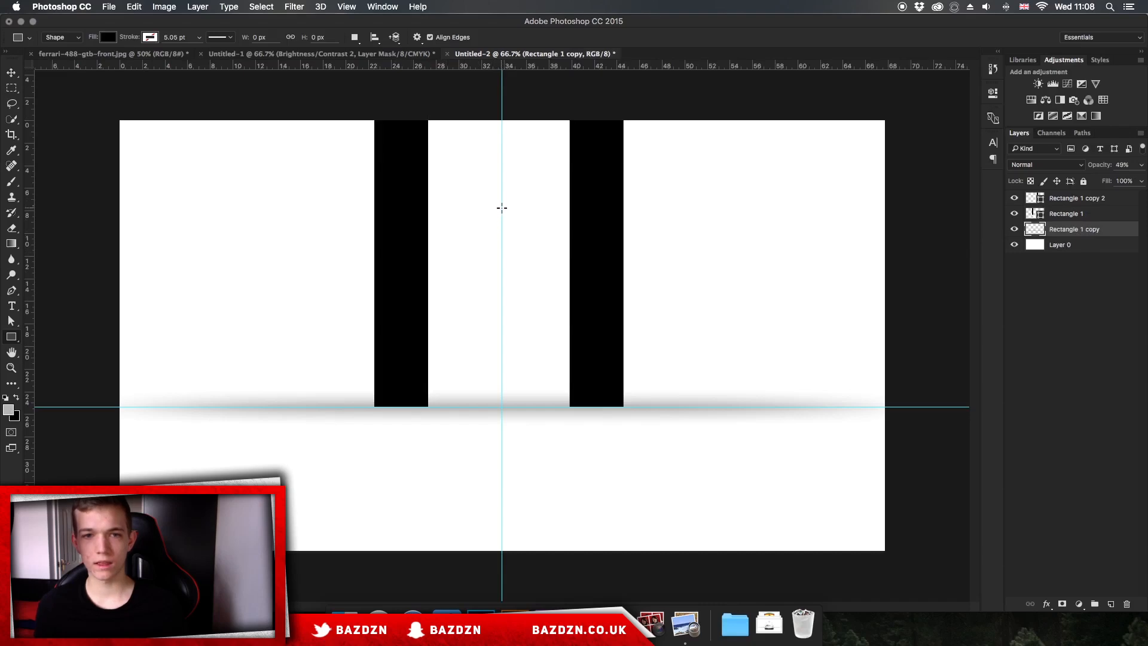
pyautogui.moveTo(501, 196); pyautogui.dragTo(428, 271)
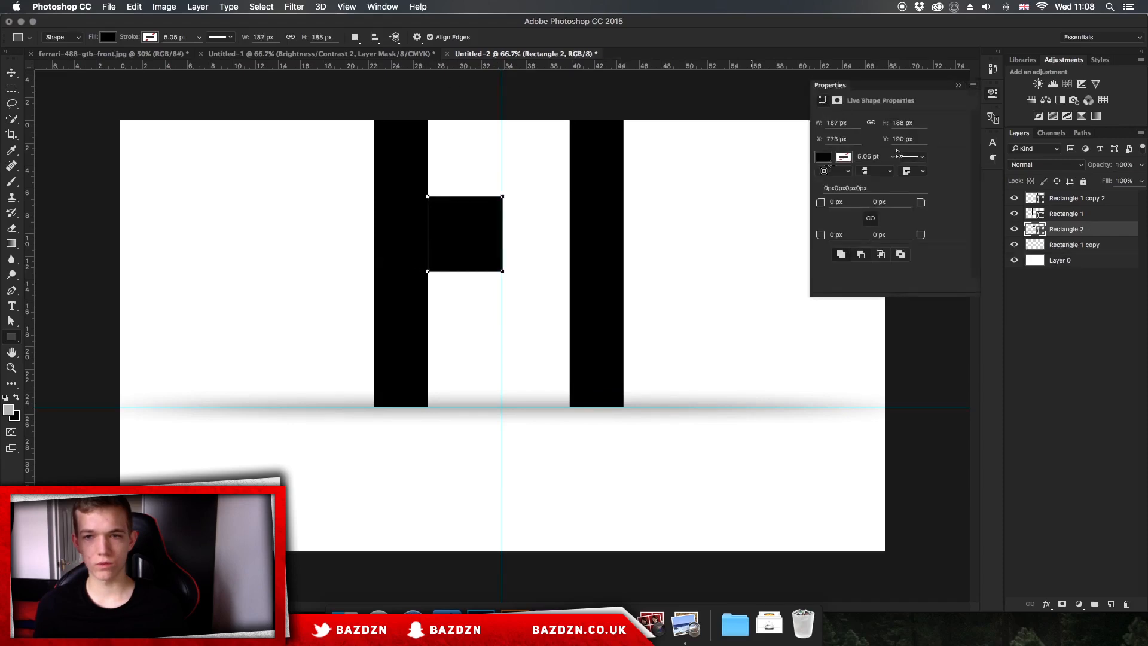
pyautogui.click(825, 159)
pyautogui.click(869, 252)
pyautogui.click(878, 244)
# Move the yellow square to the right side of the vertical guide and shift the right stripe against its outer edge
pyautogui.click(12, 77)
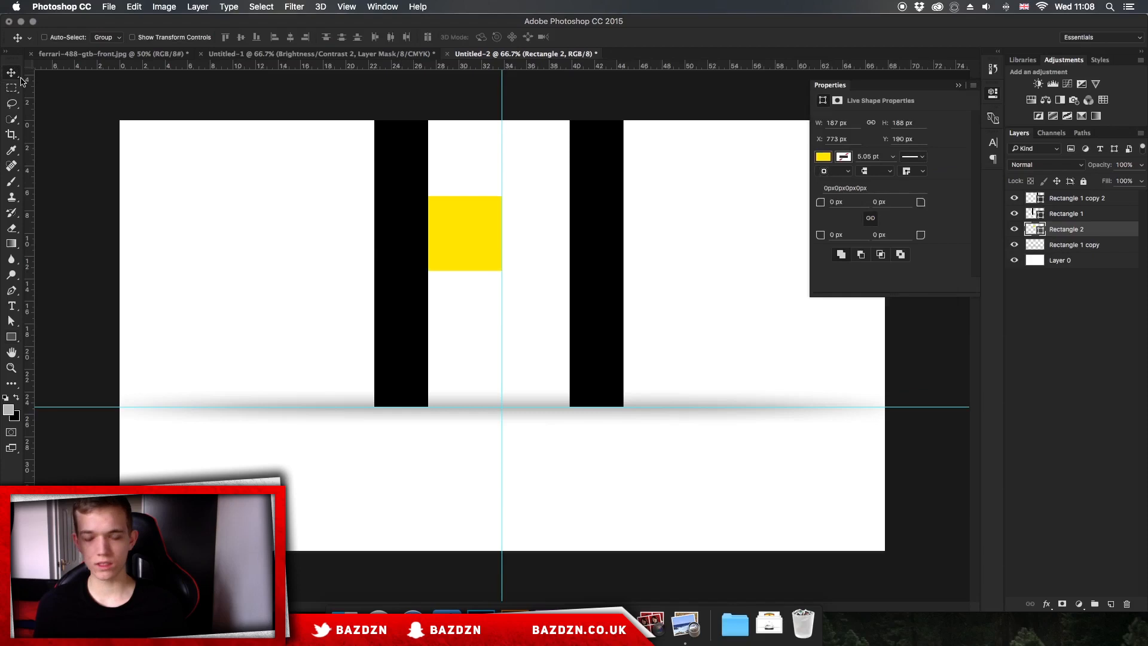
pyautogui.press('super+minus')
pyautogui.press('super+plus')
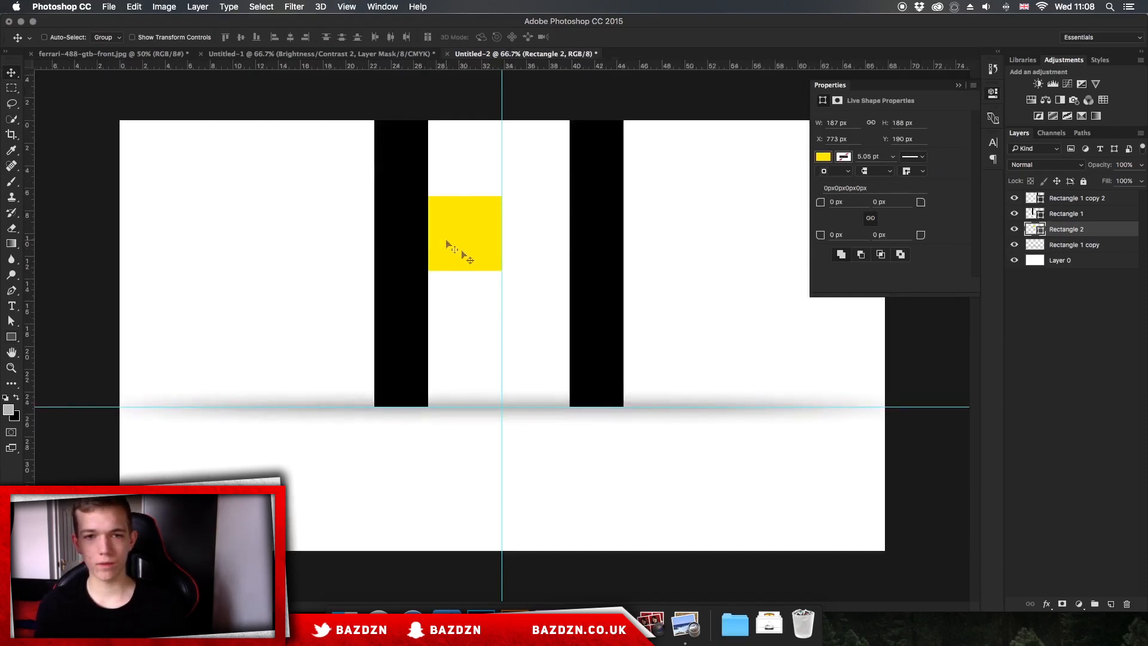
pyautogui.press('super+plus')
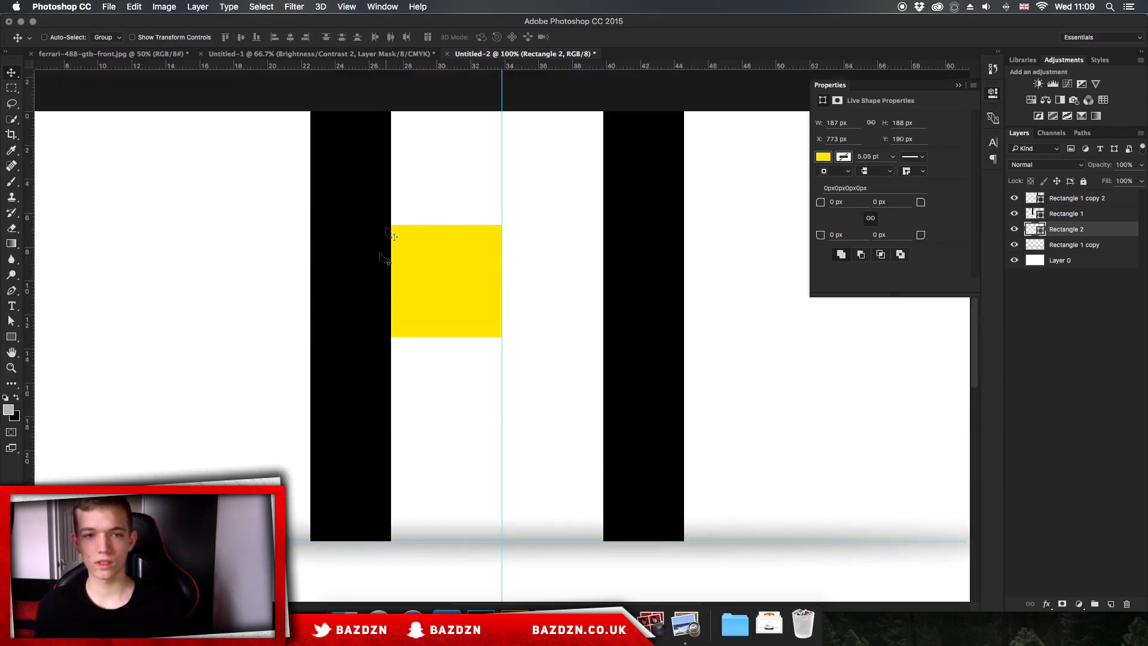
pyautogui.moveTo(497, 311); pyautogui.dragTo(608, 313)
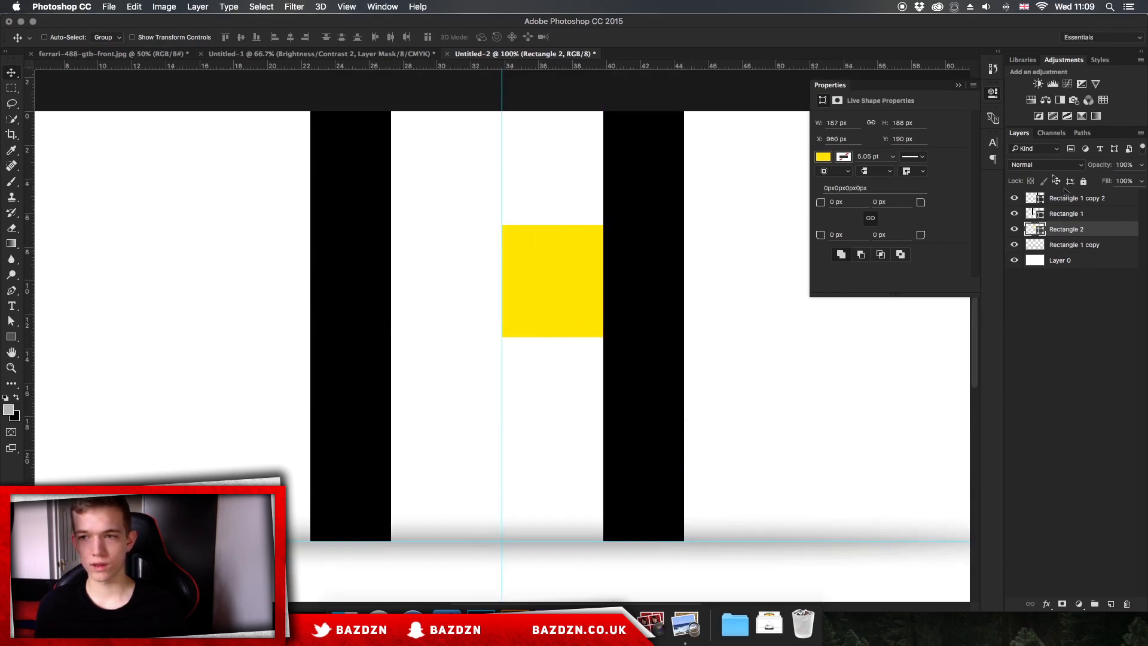
pyautogui.click(1067, 201)
pyautogui.hscroll(-1, 661, 267)
pyautogui.moveTo(667, 268)
pyautogui.mouseDown()
pyautogui.moveTo(682, 258)
pyautogui.moveTo(669, 260)
pyautogui.mouseUp()
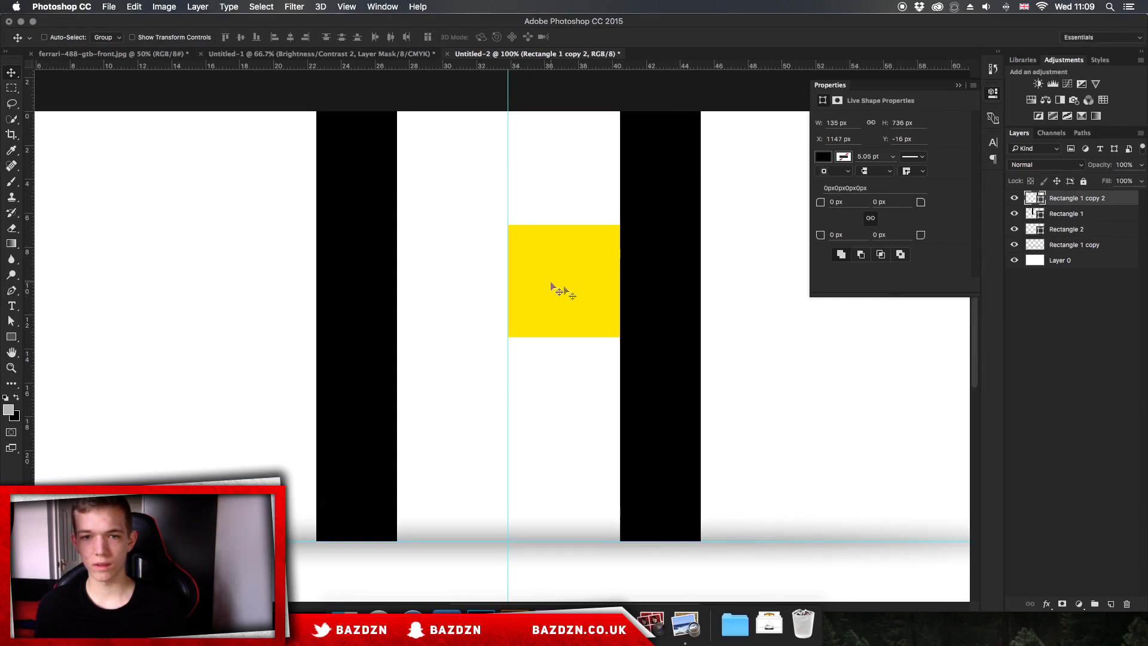
# Delete the yellow spacer square from between the stripes
pyautogui.click(1076, 230)
pyautogui.press('Delete')
pyautogui.press('super+minus')
pyautogui.press('super+minus')
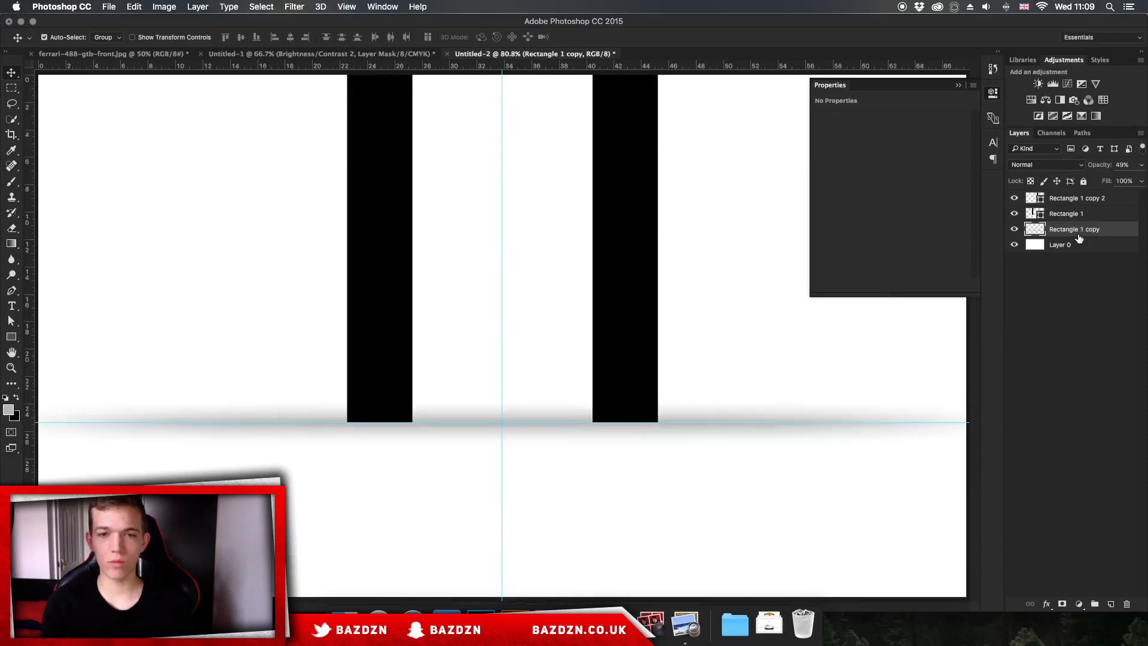
pyautogui.press('super+minus')
pyautogui.press('super+minus')
pyautogui.press('super+equal')
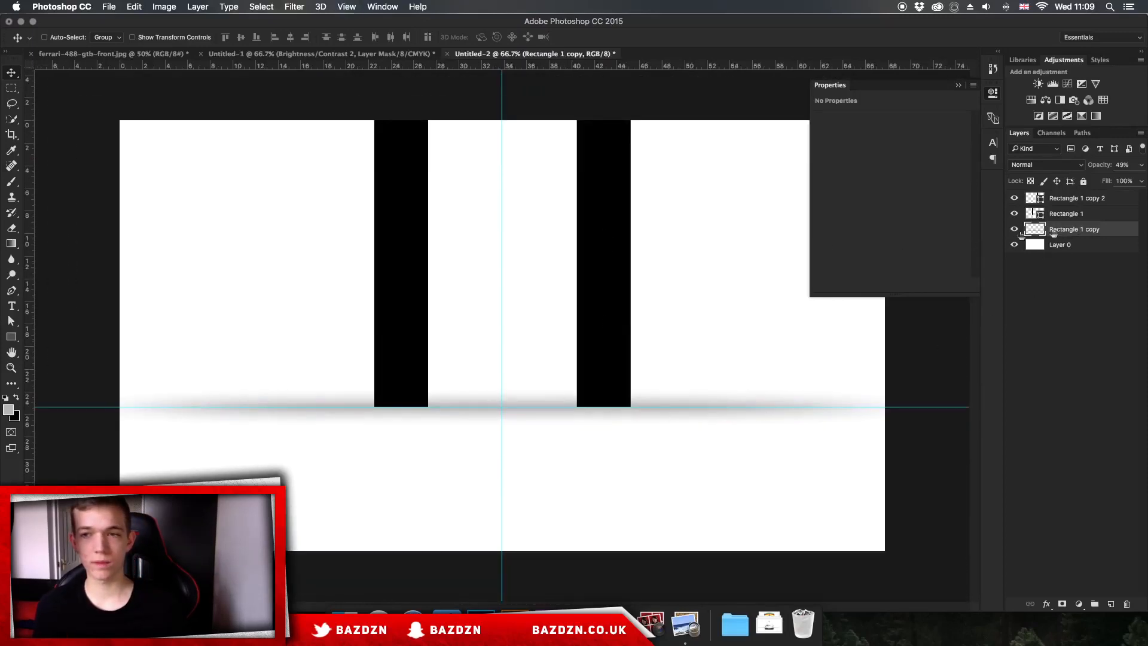
# Duplicate both black stripes together and move the copies straight down so their upper edges meet the horizontal guide
pyautogui.click(1095, 210)
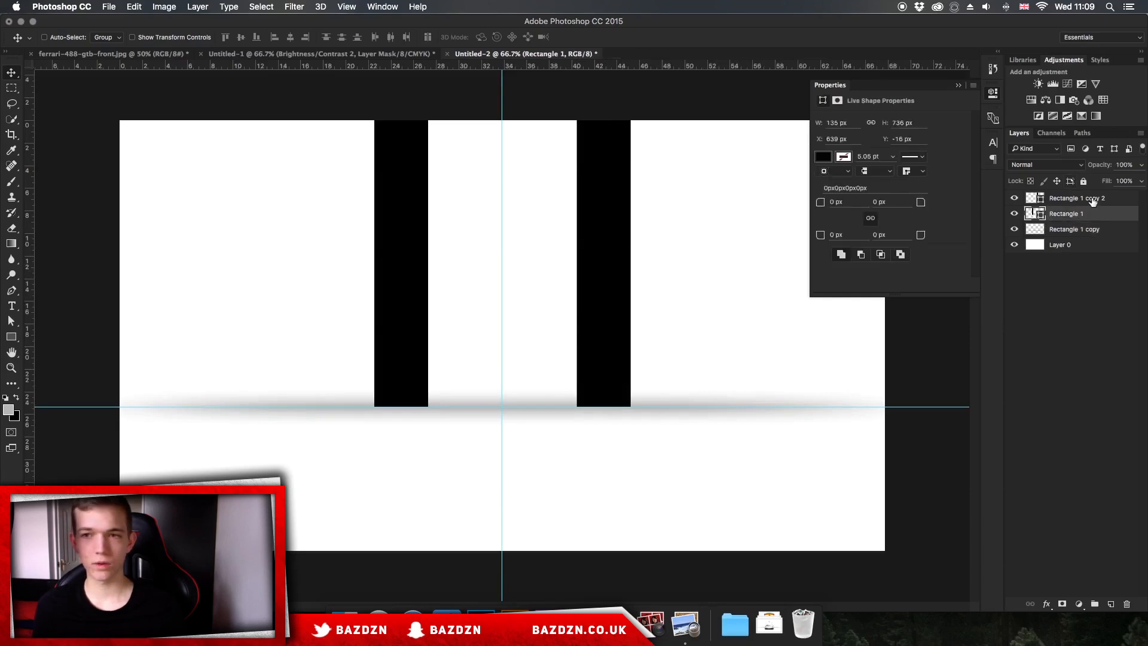
pyautogui.keyDown('shift'); pyautogui.click(1104, 203); pyautogui.keyUp('shift')
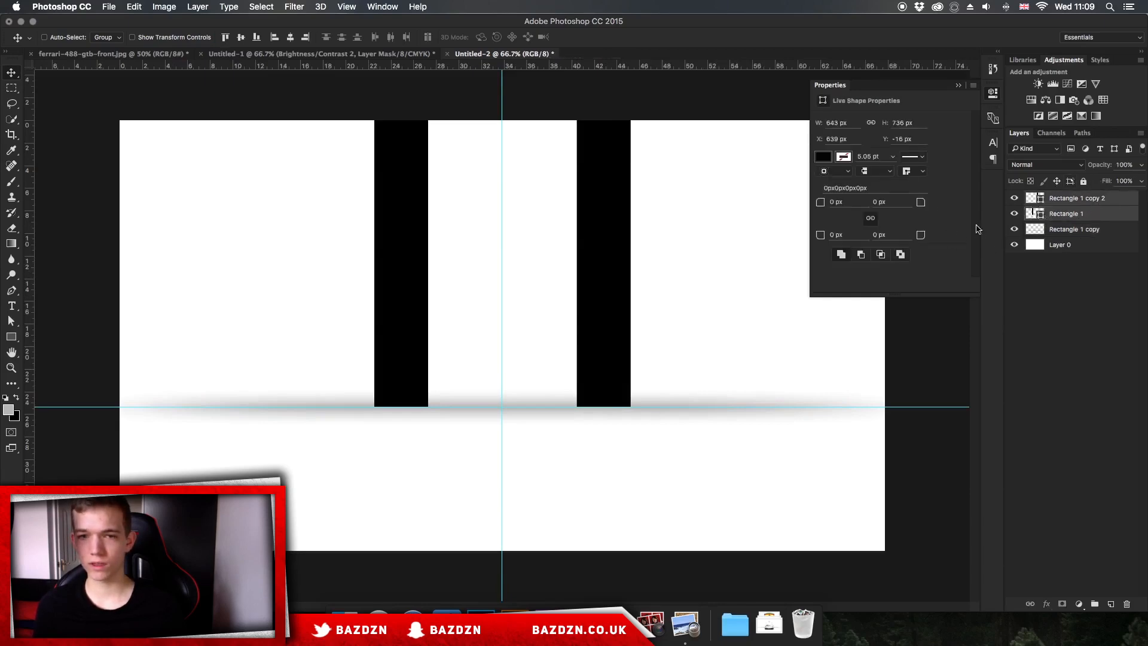
pyautogui.moveTo(679, 200); pyautogui.dragTo(680, 200)
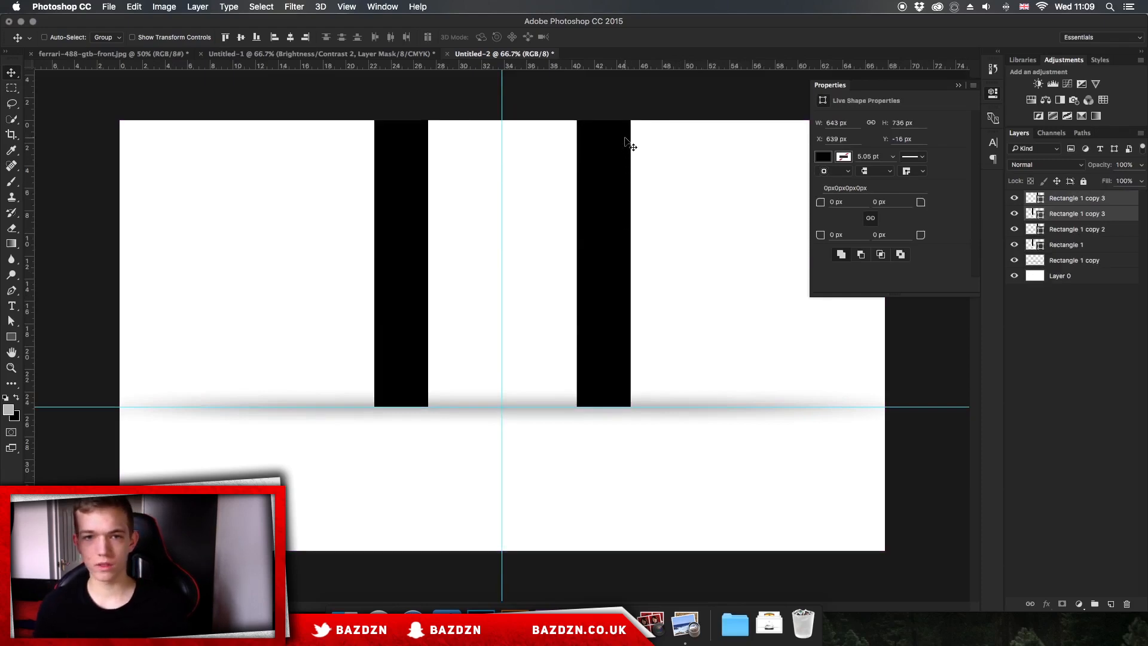
pyautogui.moveTo(625, 139); pyautogui.dragTo(533, 430)
pyautogui.moveTo(615, 420)
pyautogui.mouseDown()
pyautogui.moveTo(616, 433)
pyautogui.moveTo(619, 421)
pyautogui.mouseUp()
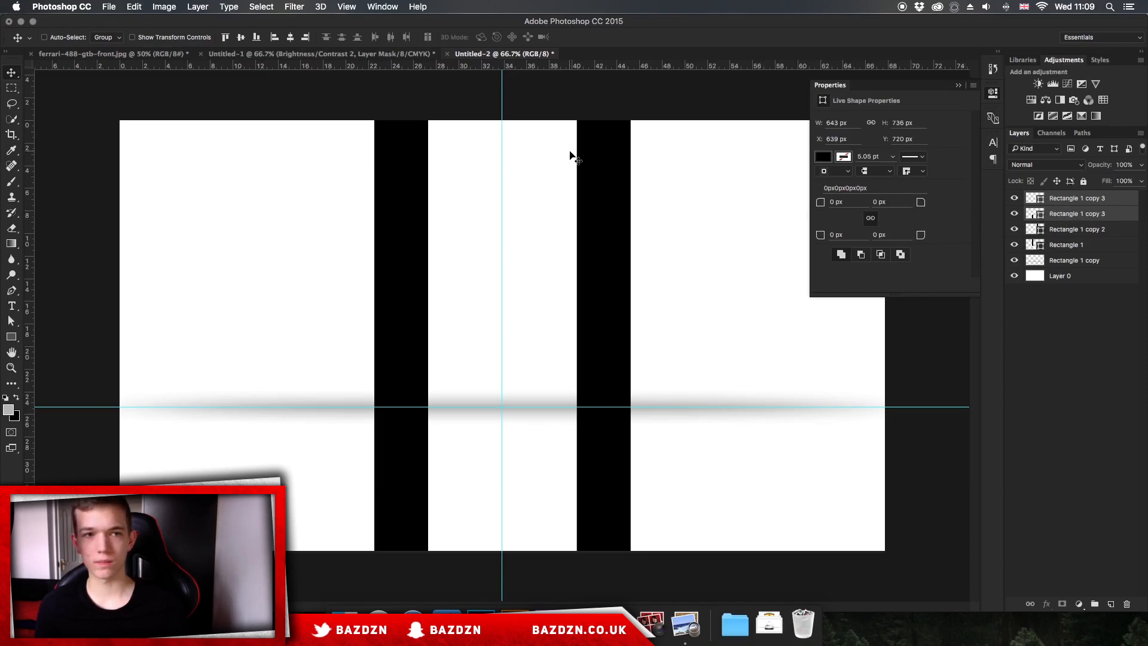
# Apply a Perspective transform to the lower stripes, spreading their bottom ends until the outer edges reach the canvas's lower corners
pyautogui.click(135, 7)
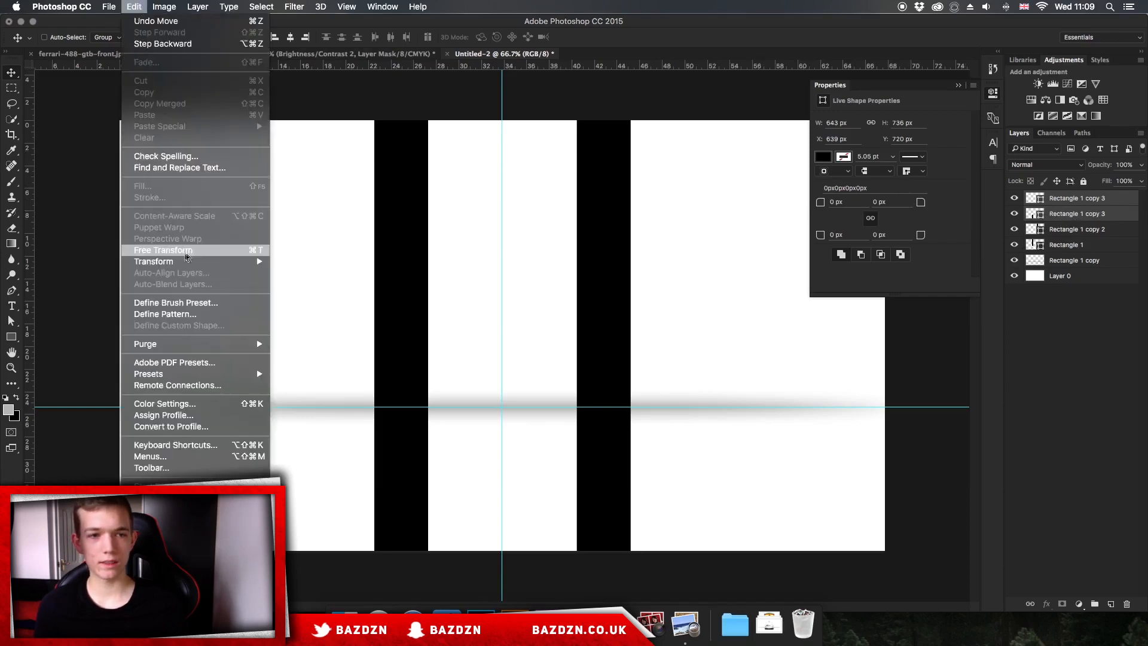
pyautogui.moveTo(188, 261)
pyautogui.click(302, 324)
pyautogui.press('super+minus')
pyautogui.press('super+minus')
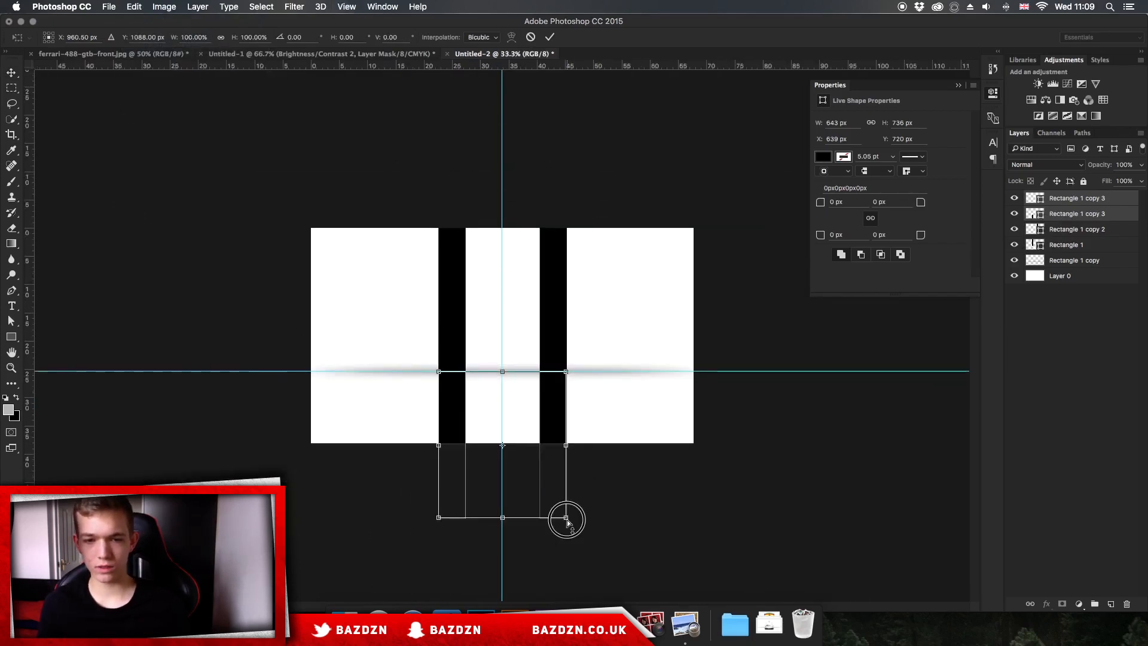
pyautogui.moveTo(566, 518); pyautogui.dragTo(829, 491)
pyautogui.press('Return')
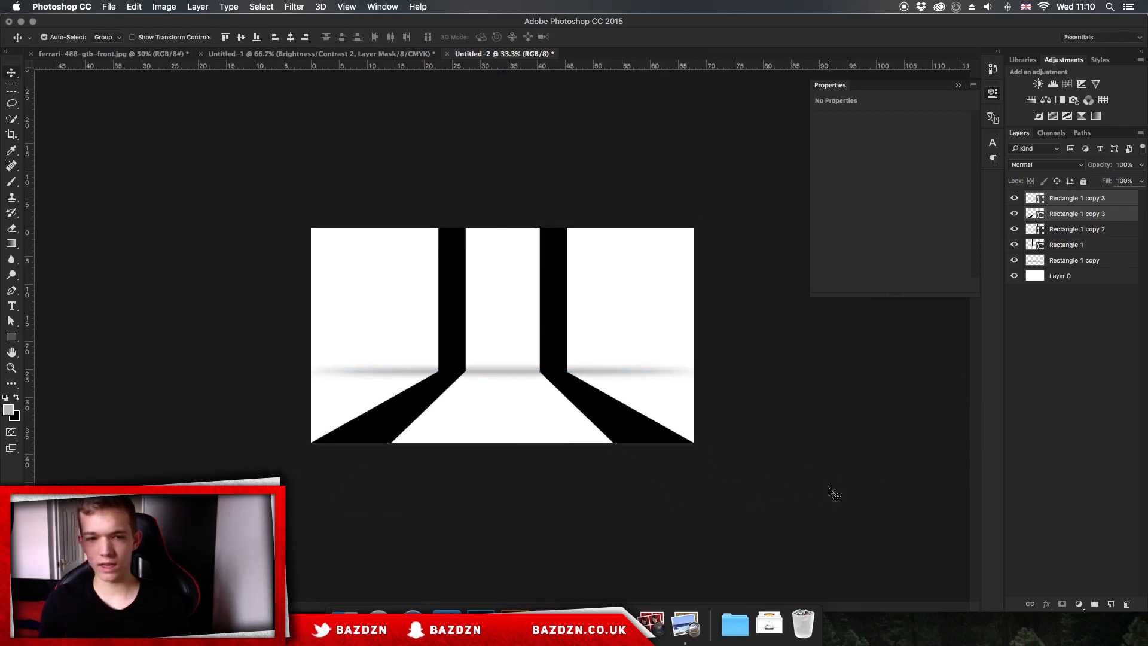
# Examine the stripes in the finished Untitled-1 design for reference, and return to the Untitled-2 document
pyautogui.press('super+plus')
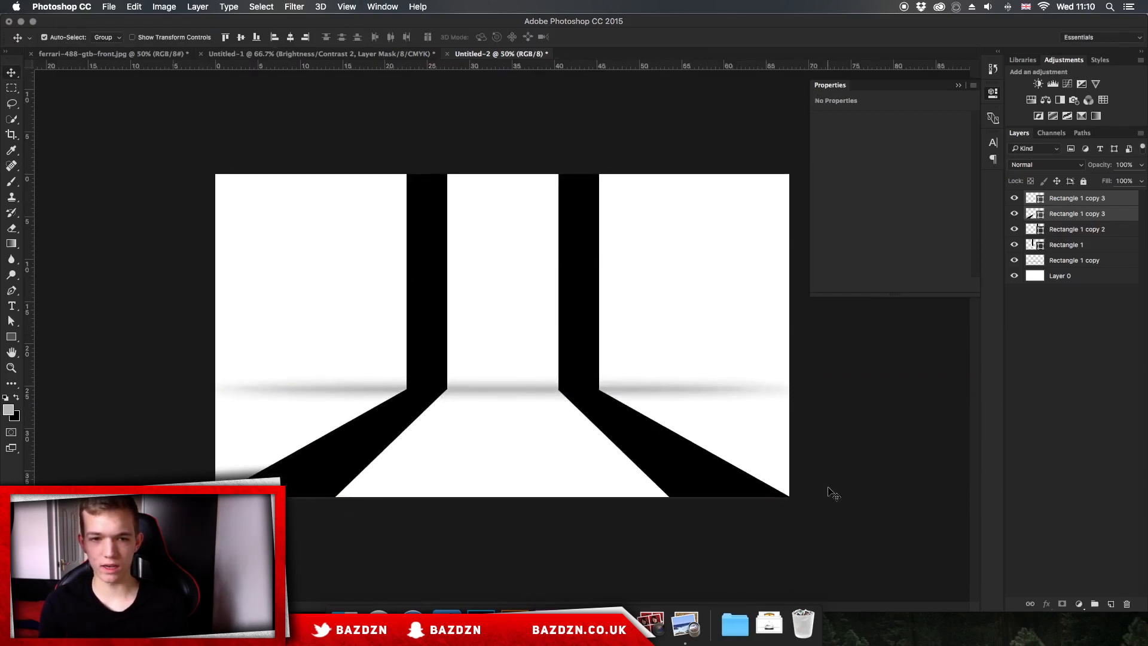
pyautogui.press('super+plus')
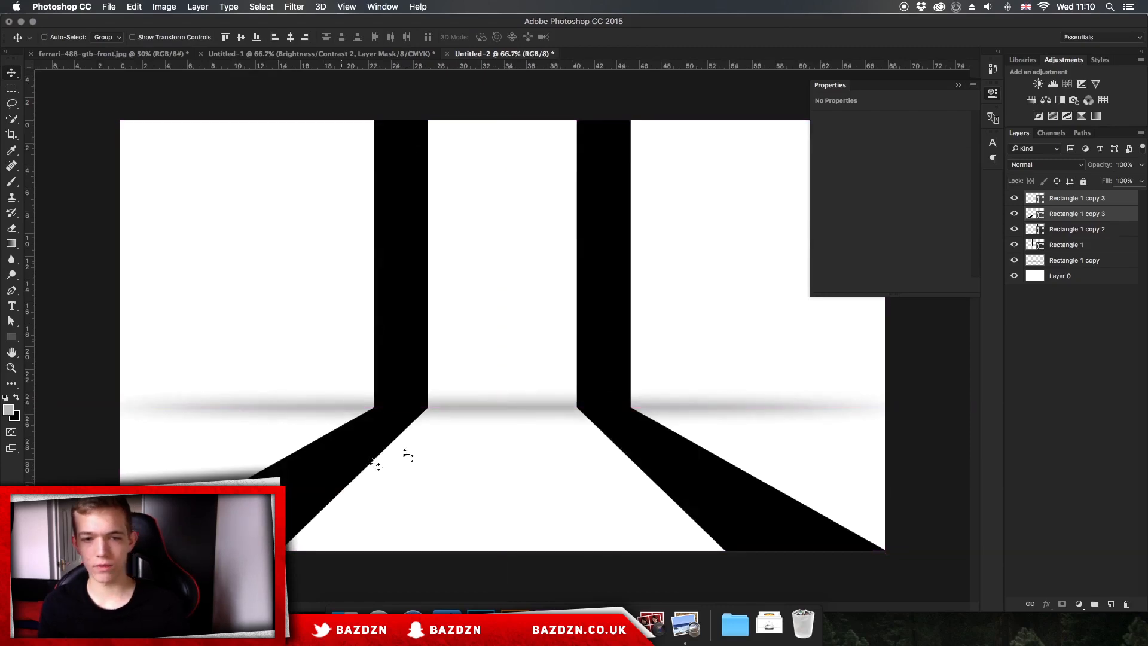
pyautogui.click(253, 53)
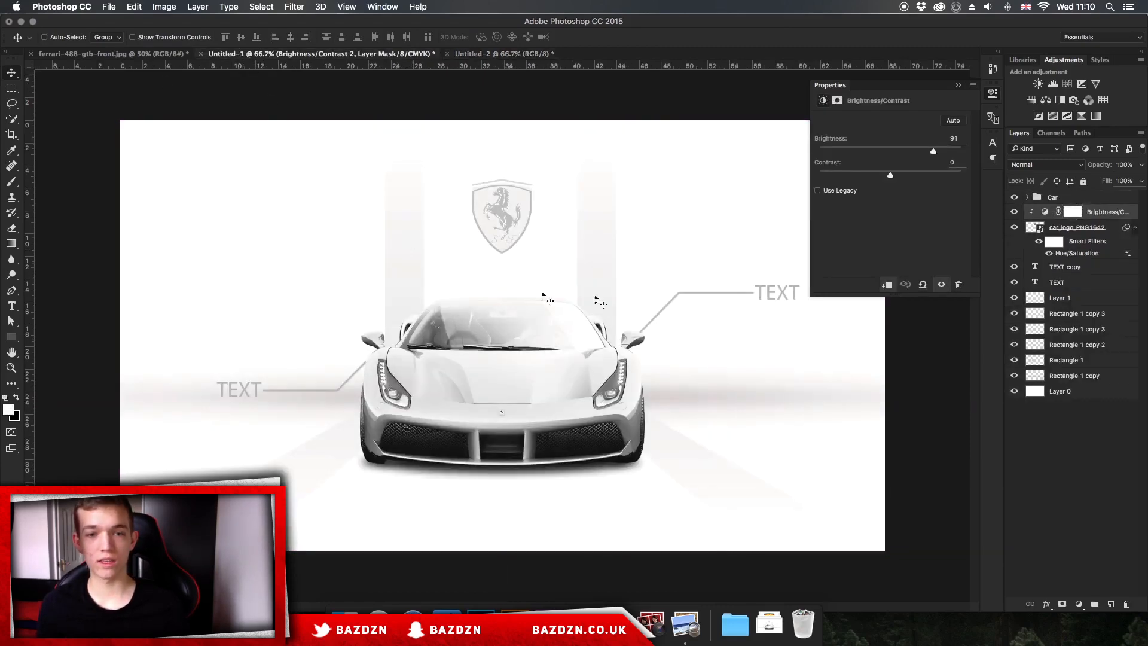
pyautogui.click(482, 55)
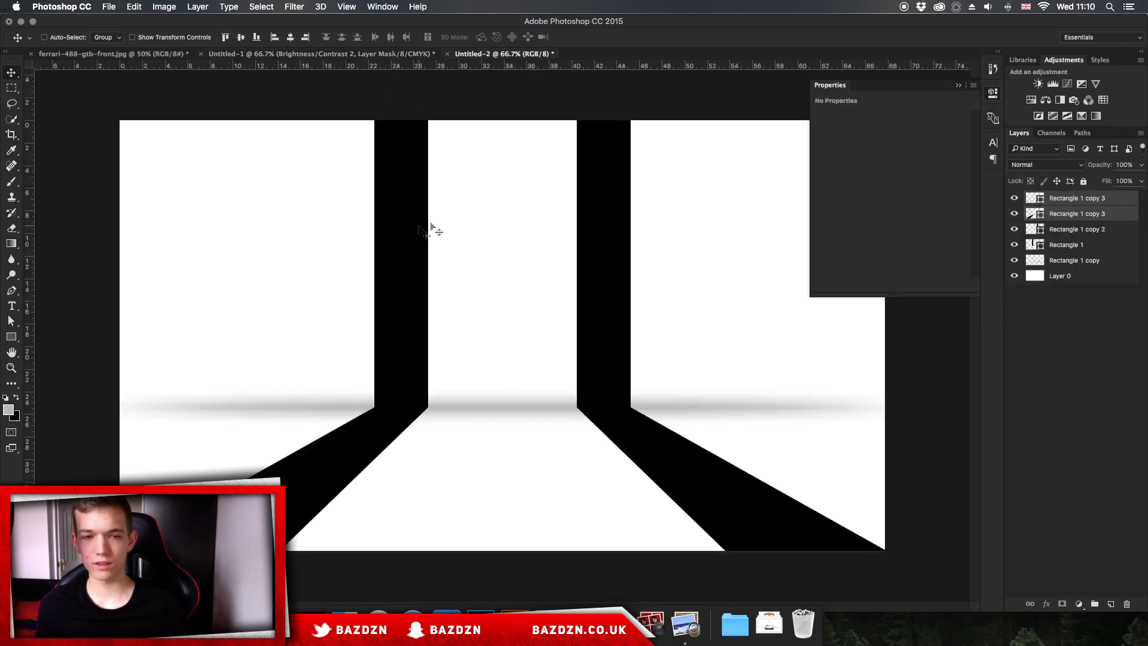
# Add a Gradient Overlay to the left wall stripe and set the gradient's first color stop to light grey
pyautogui.click(1086, 250)
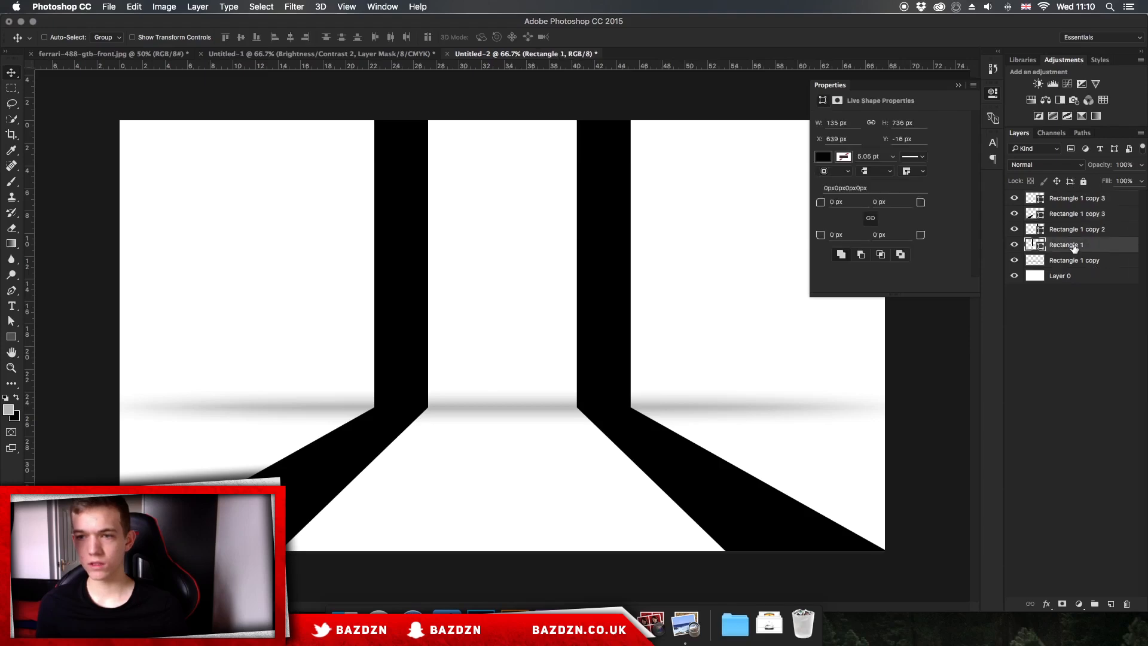
pyautogui.click(1015, 244)
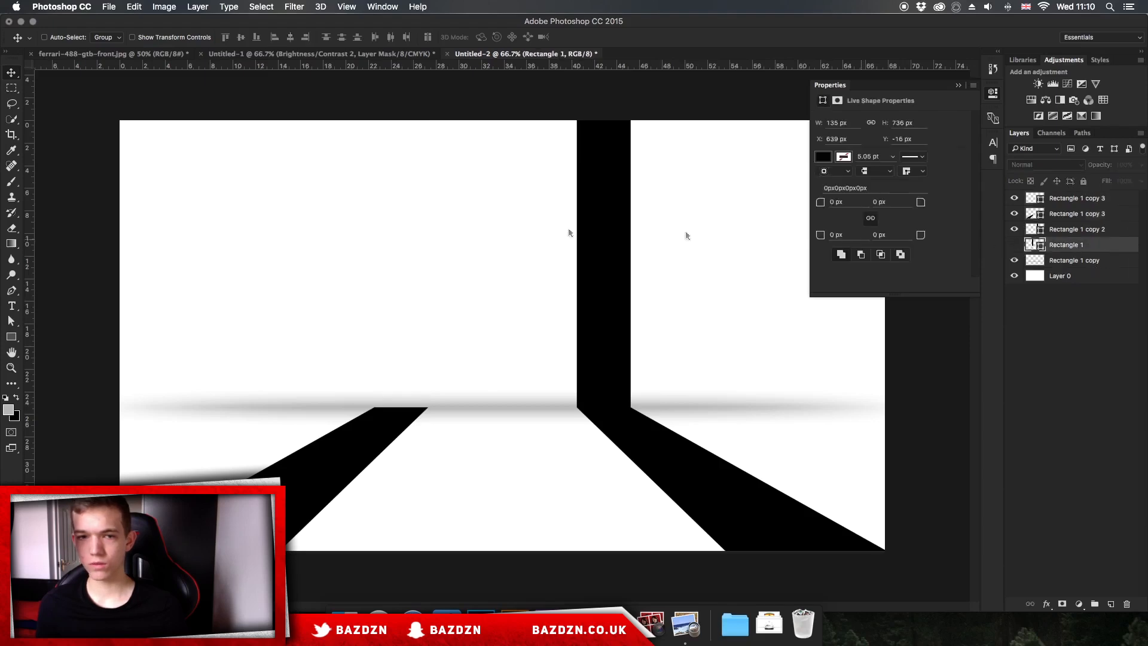
pyautogui.click(1013, 245)
pyautogui.doubleClick(1089, 251)
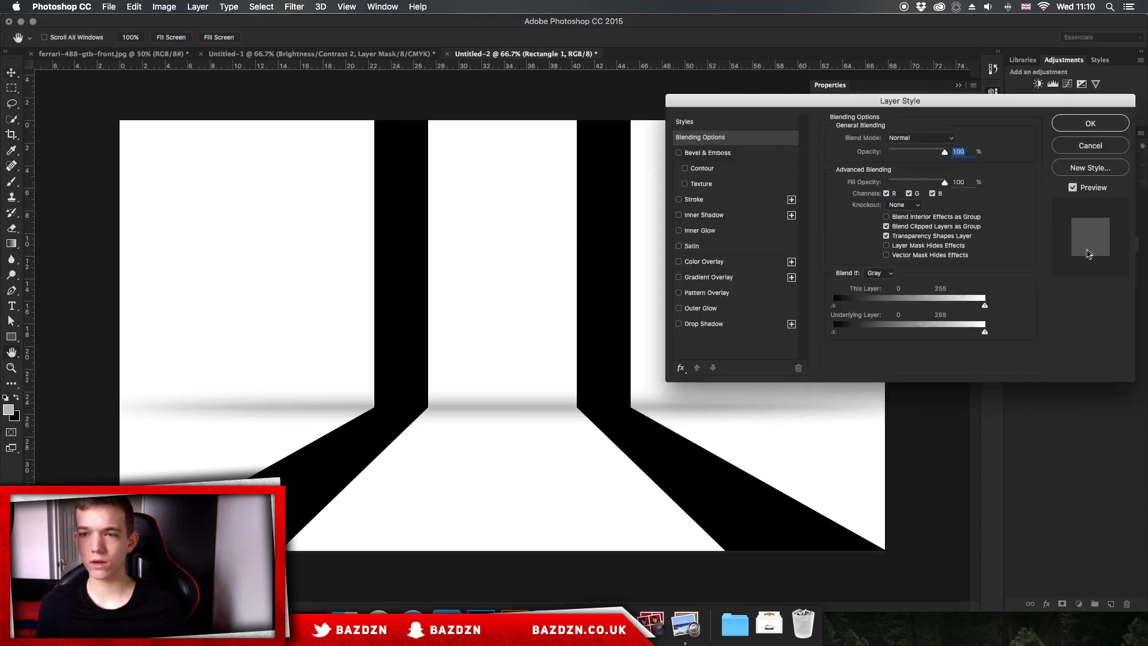
pyautogui.click(730, 278)
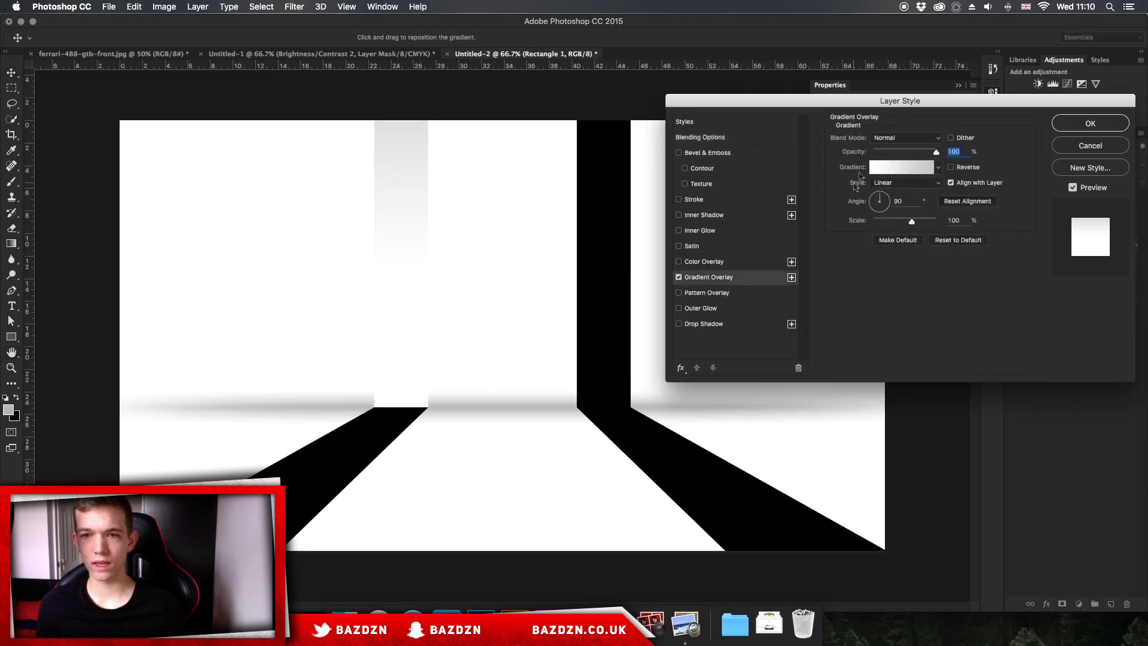
pyautogui.click(901, 166)
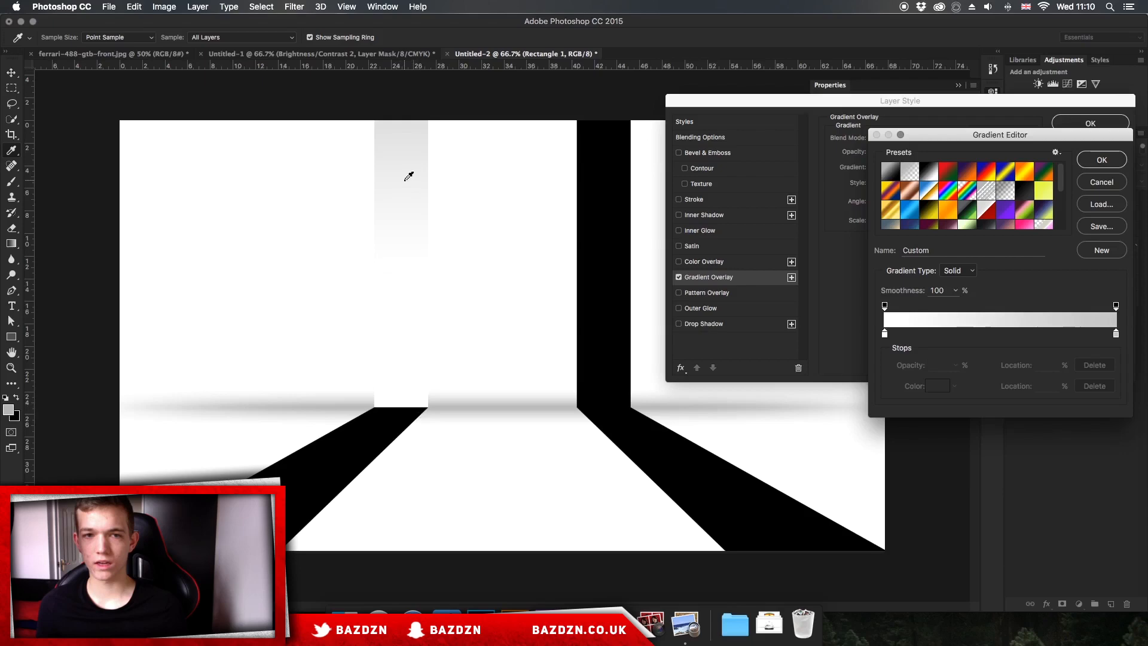
pyautogui.doubleClick(884, 334)
pyautogui.moveTo(743, 155)
pyautogui.mouseDown()
pyautogui.moveTo(697, 157)
pyautogui.moveTo(731, 124)
pyautogui.mouseUp()
pyautogui.click(732, 134)
pyautogui.click(1003, 94)
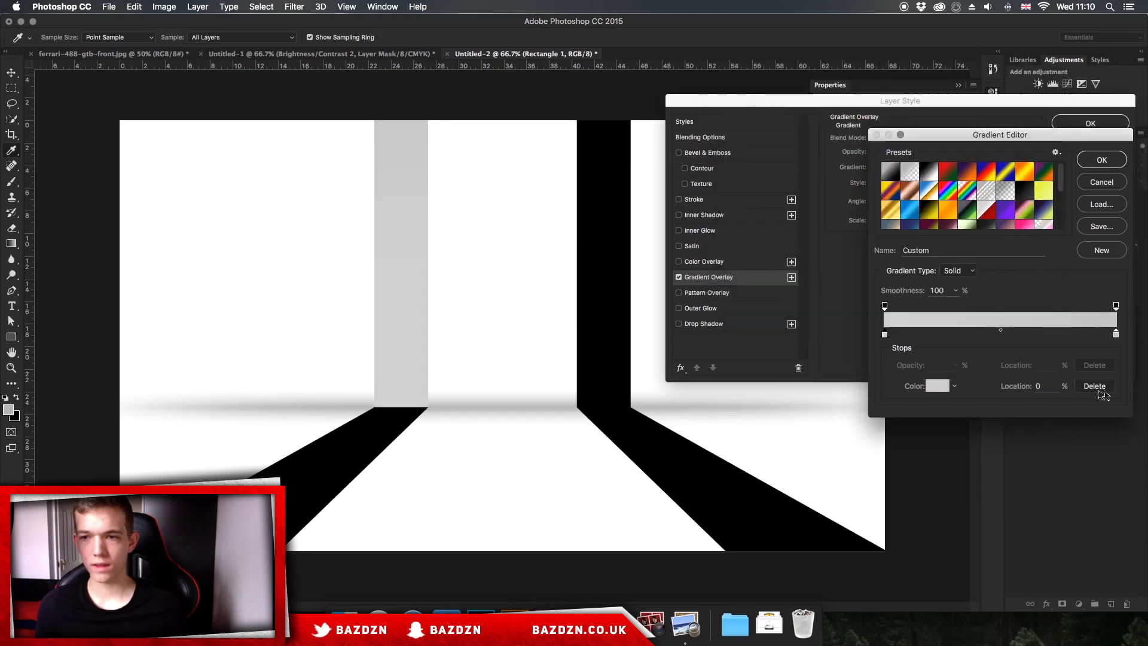
# Set the gradient's end color stop at location 100% to white and accept the edited gradient
pyautogui.doubleClick(1116, 337)
pyautogui.moveTo(802, 151); pyautogui.dragTo(700, 71)
pyautogui.press('Return')
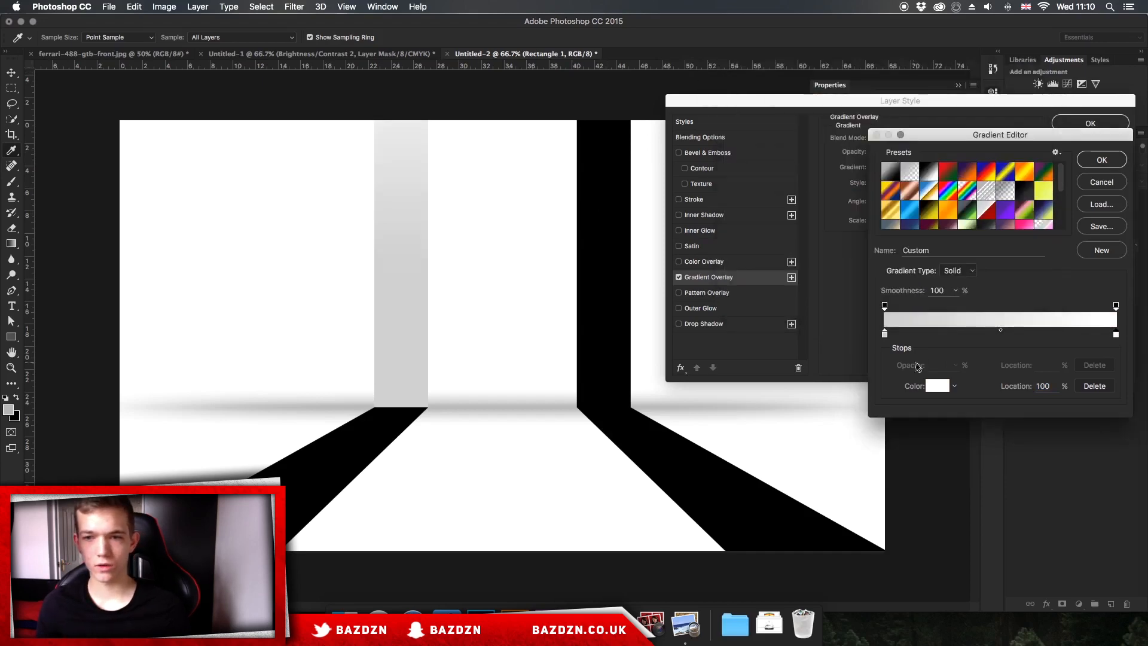
pyautogui.click(1105, 160)
pyautogui.click(898, 169)
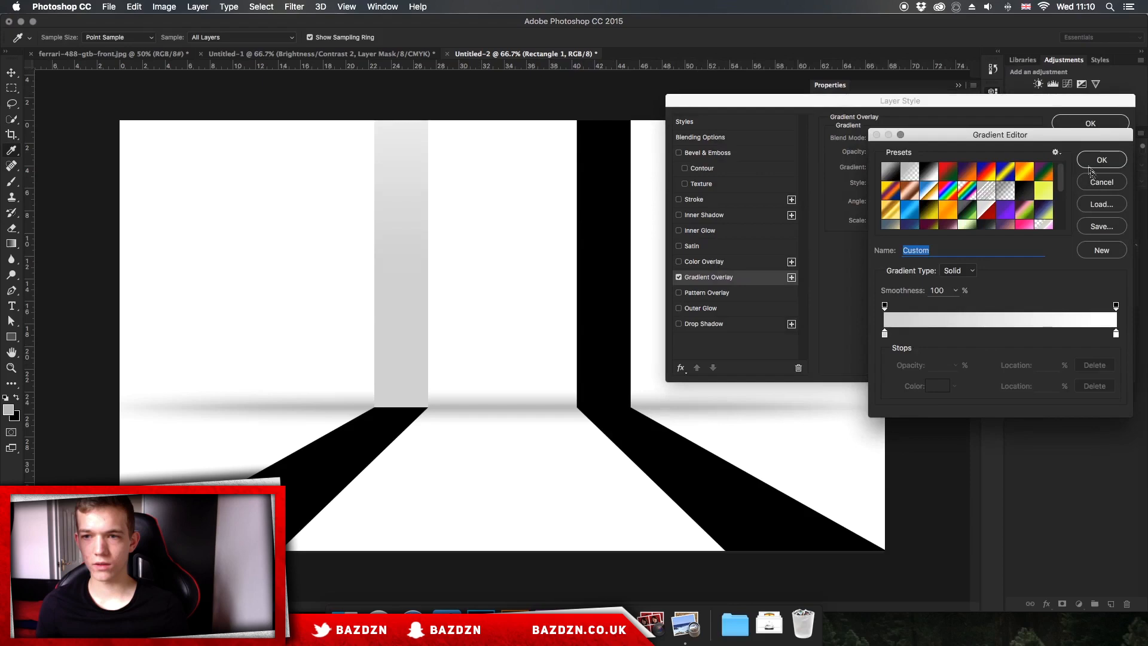
pyautogui.click(1104, 159)
# Reposition the gradient on the left wall stripe so it fades to white towards the canvas's upper edge, and apply the layer style
pyautogui.moveTo(425, 195); pyautogui.dragTo(430, 251)
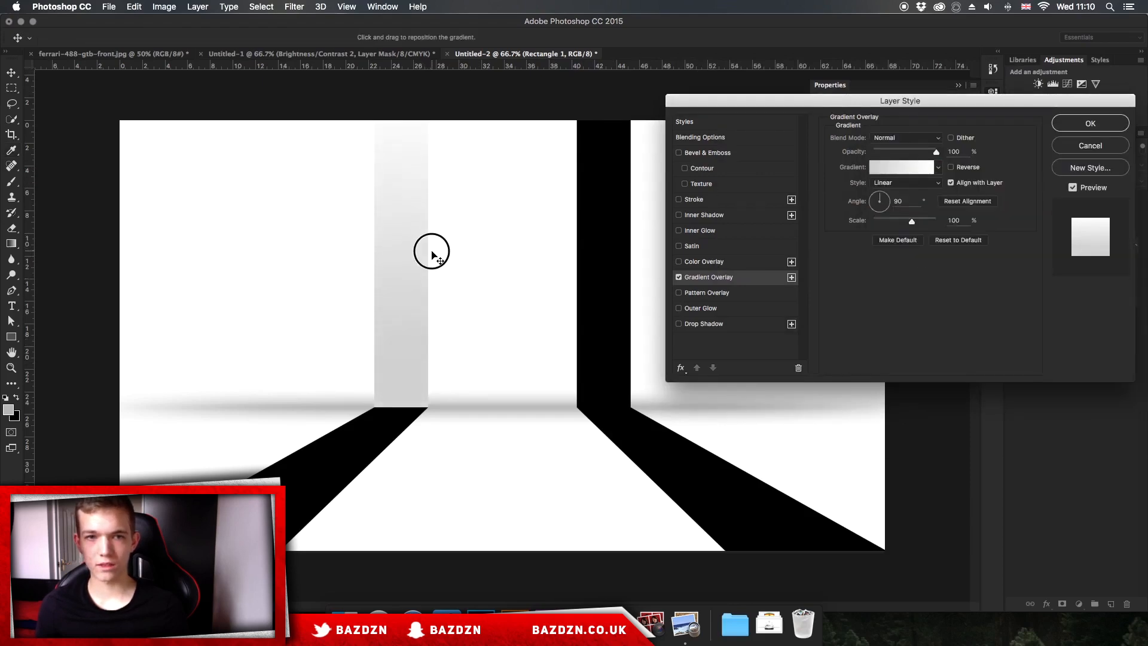
pyautogui.moveTo(420, 269); pyautogui.dragTo(424, 238)
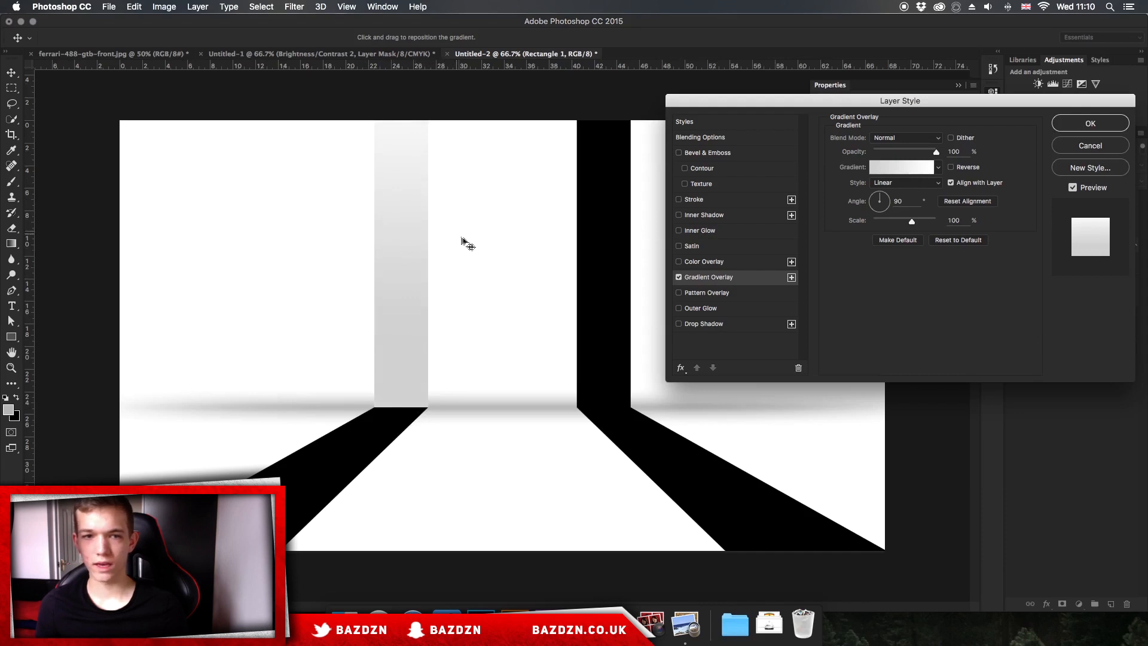
pyautogui.click(1100, 123)
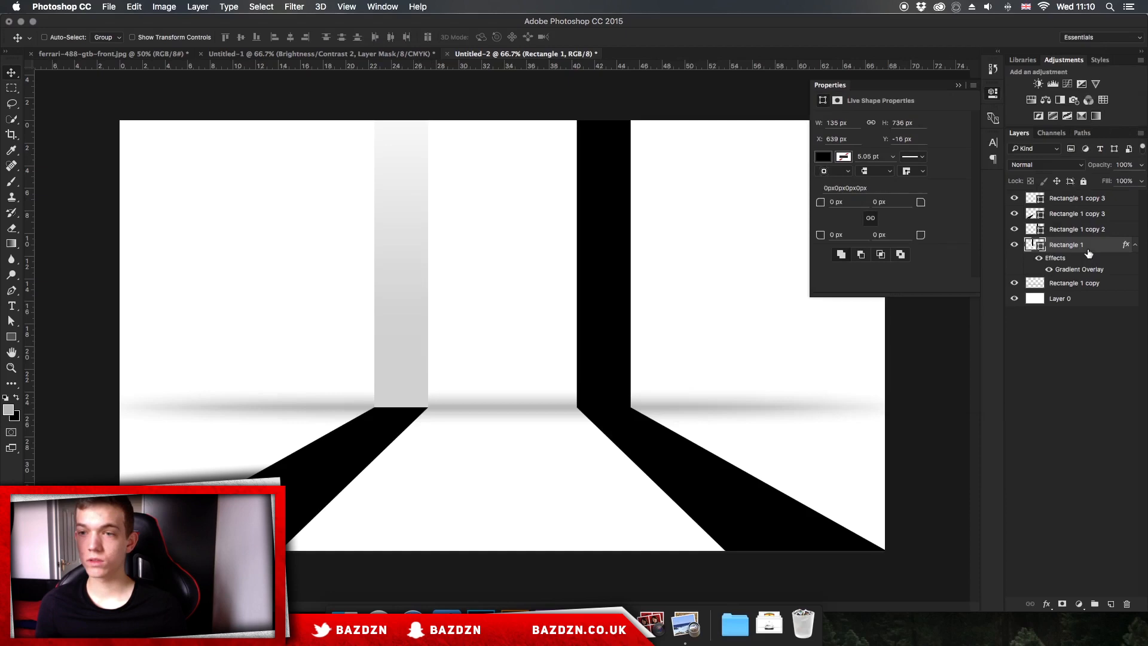
# Copy the left wall stripe's layer style and paste it onto the right wall stripe
pyautogui.rightClick(1079, 250)
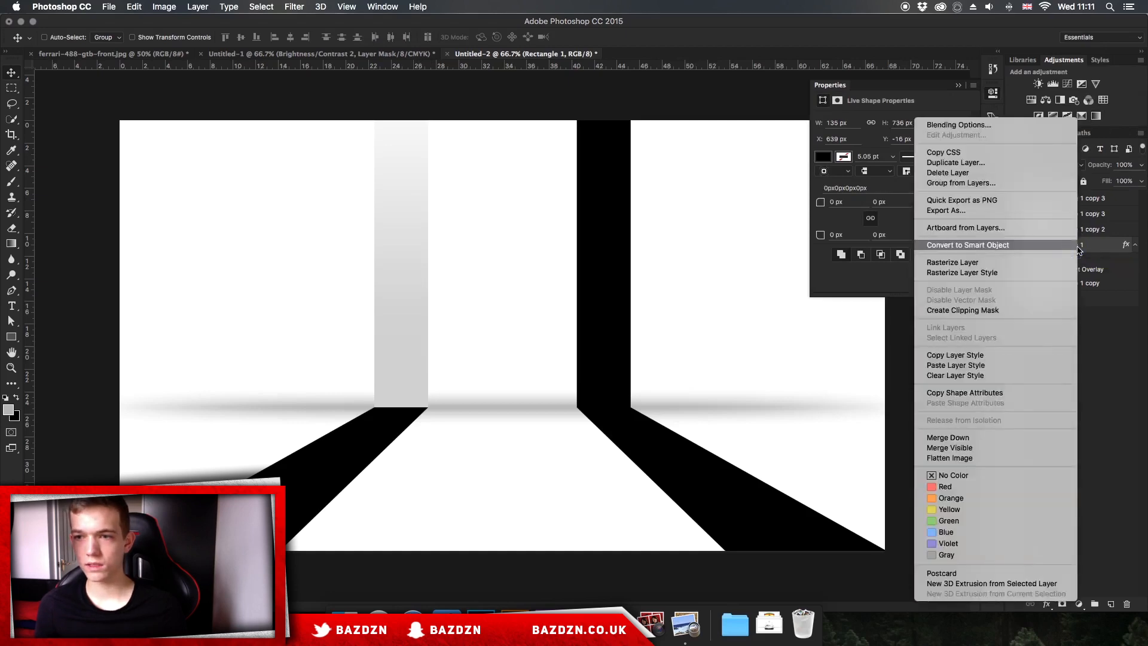
pyautogui.click(954, 354)
pyautogui.click(1103, 232)
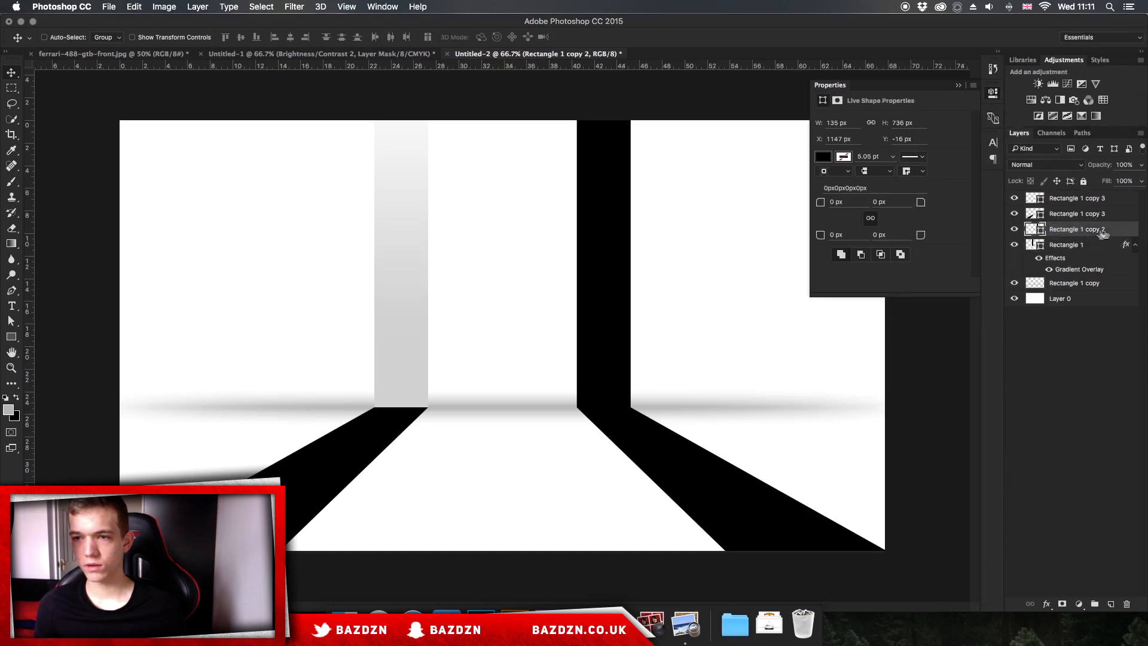
pyautogui.rightClick(1071, 229)
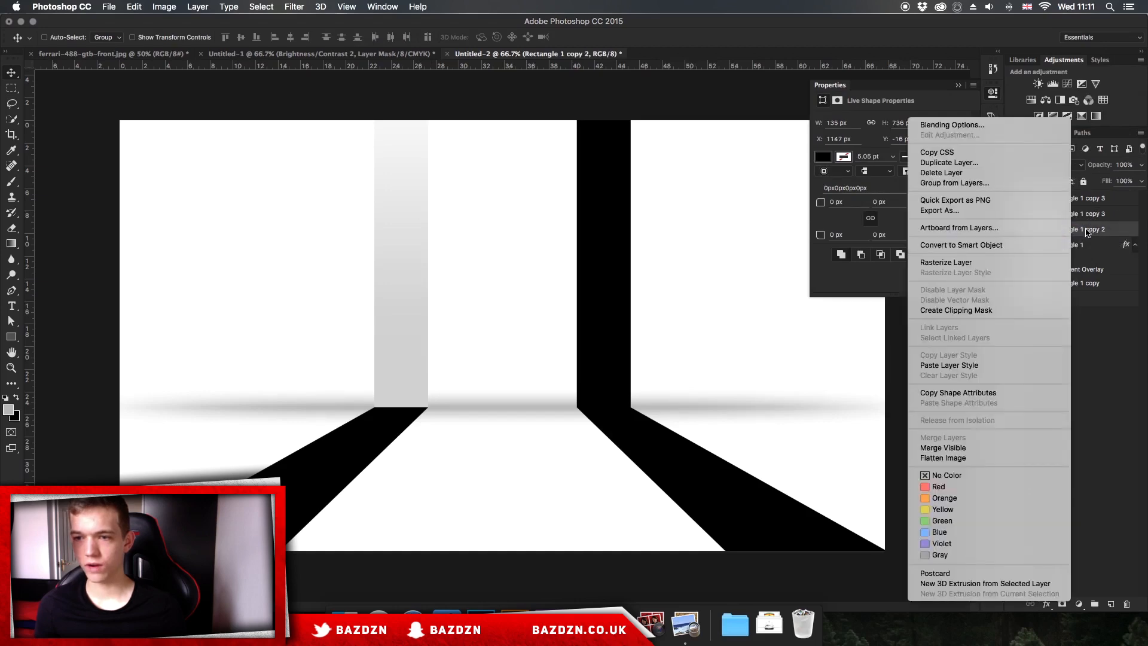
pyautogui.click(974, 363)
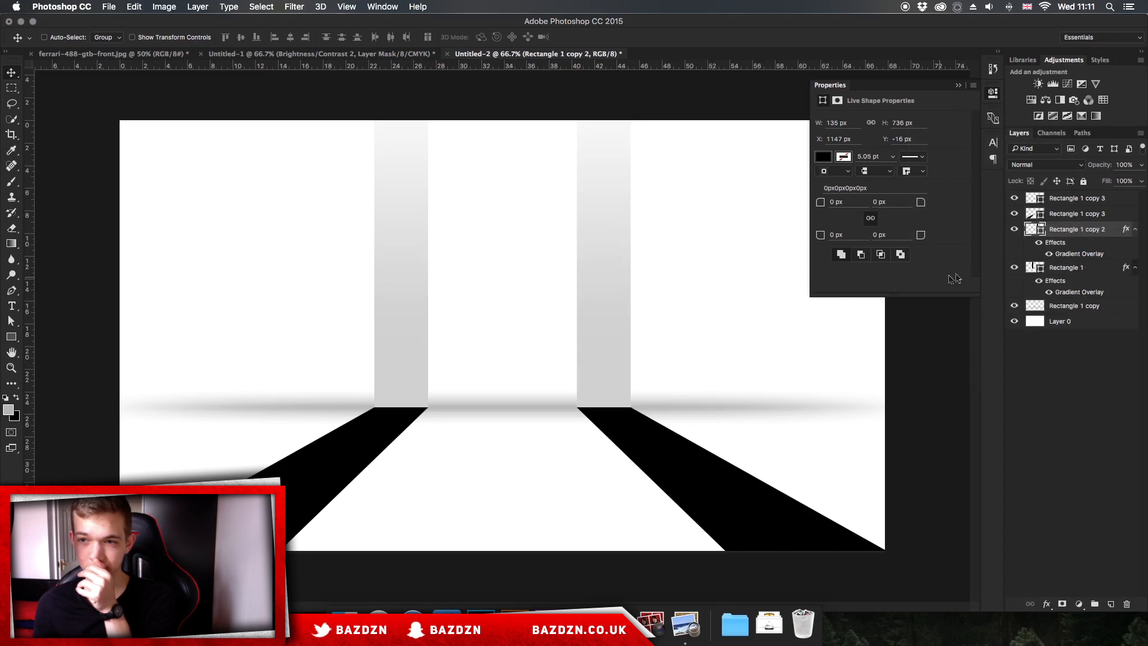
# Add a reversed Gradient Overlay to the left floor stripe and shift the gradient upward so the stripe's lower end fades to white
pyautogui.click(1121, 215)
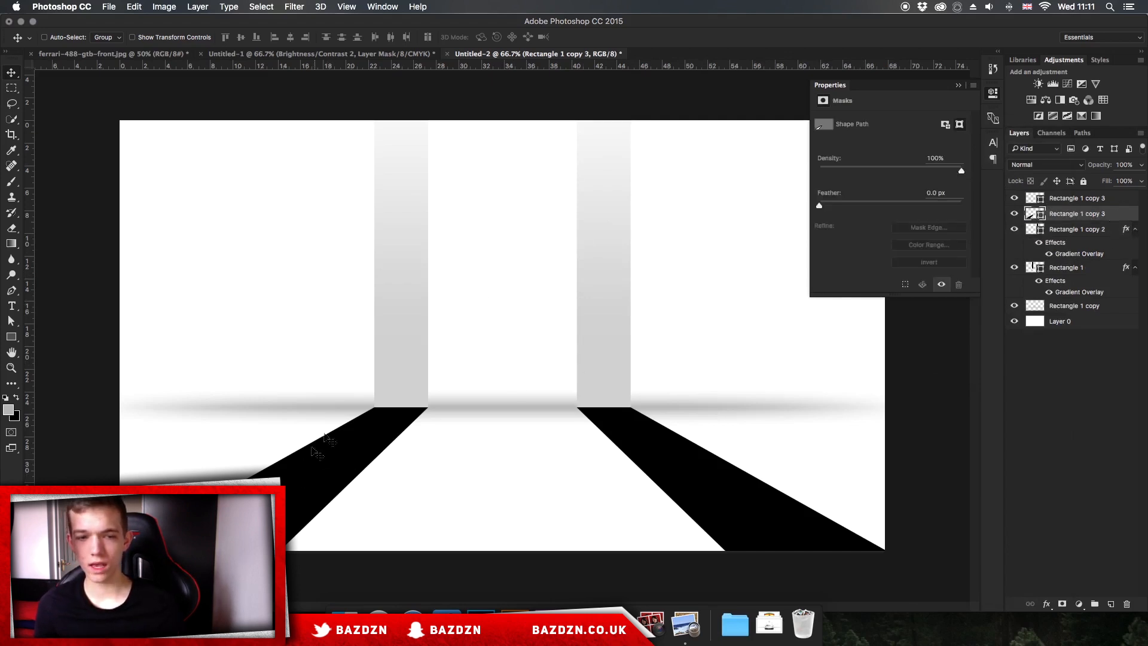
pyautogui.doubleClick(1112, 217)
pyautogui.click(715, 277)
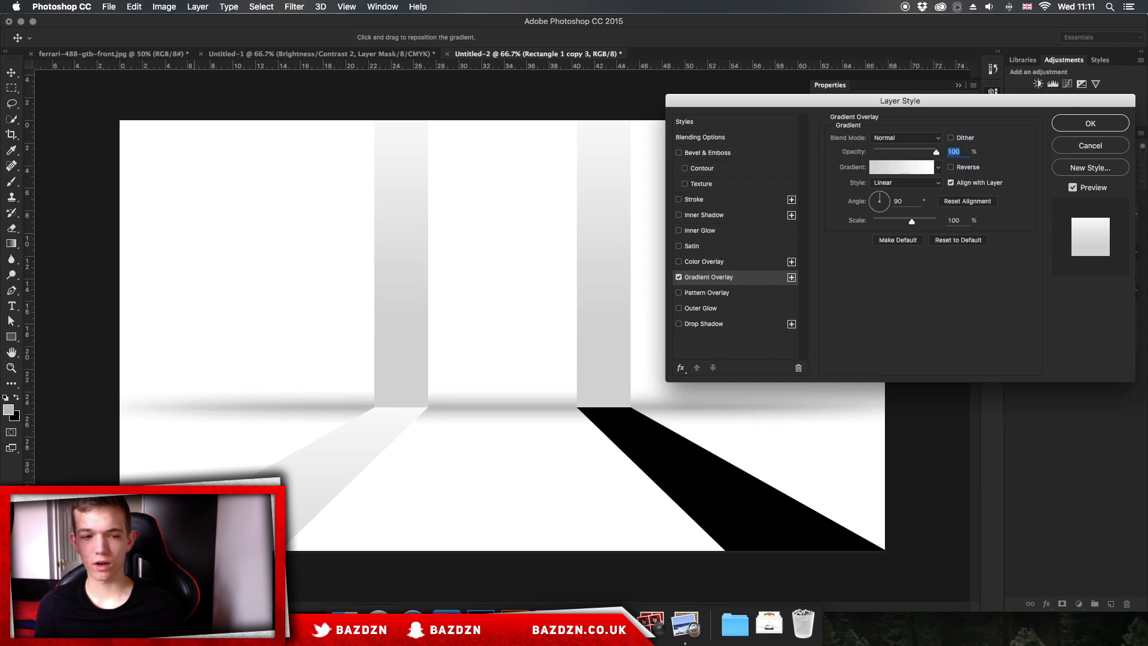
pyautogui.click(951, 167)
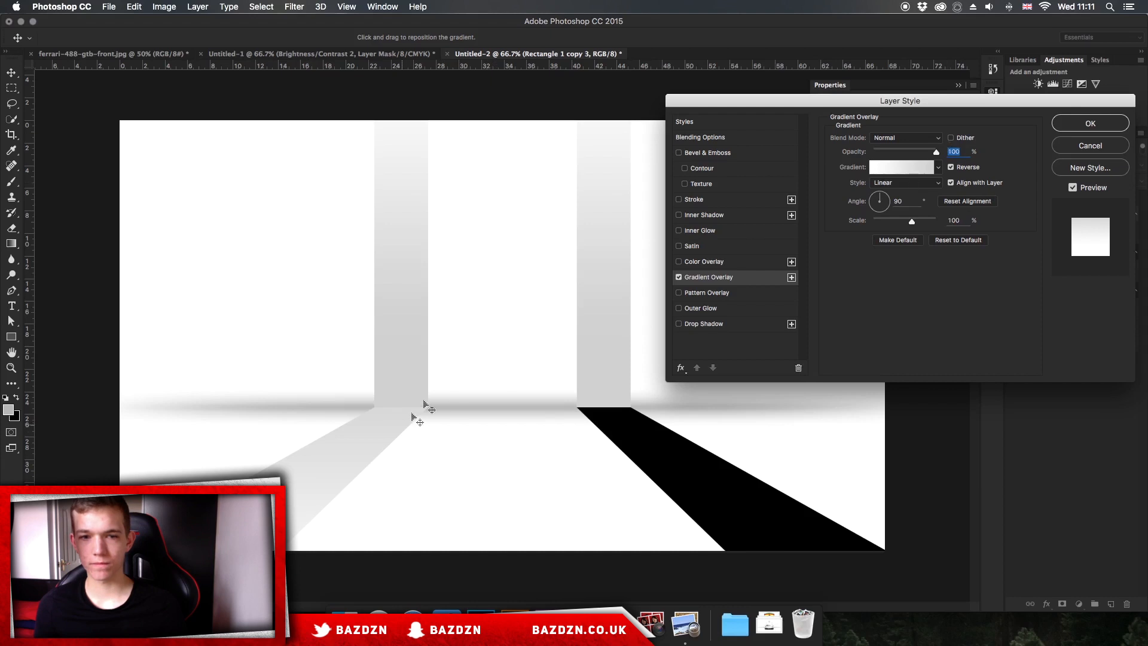
pyautogui.moveTo(299, 513); pyautogui.dragTo(336, 466)
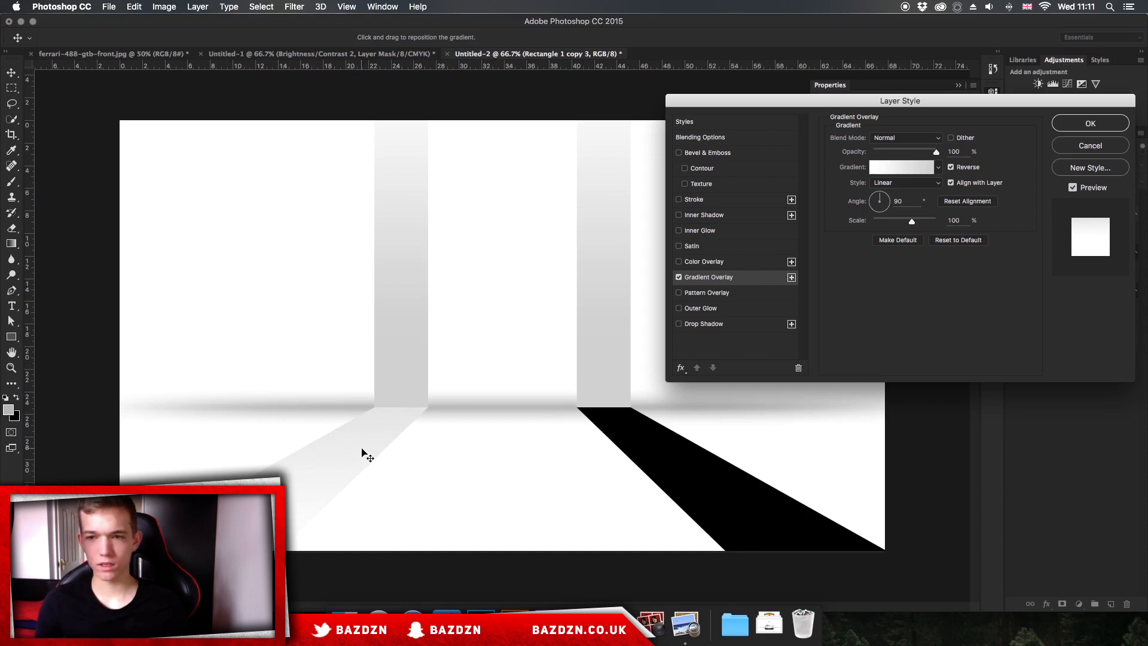
pyautogui.click(1086, 125)
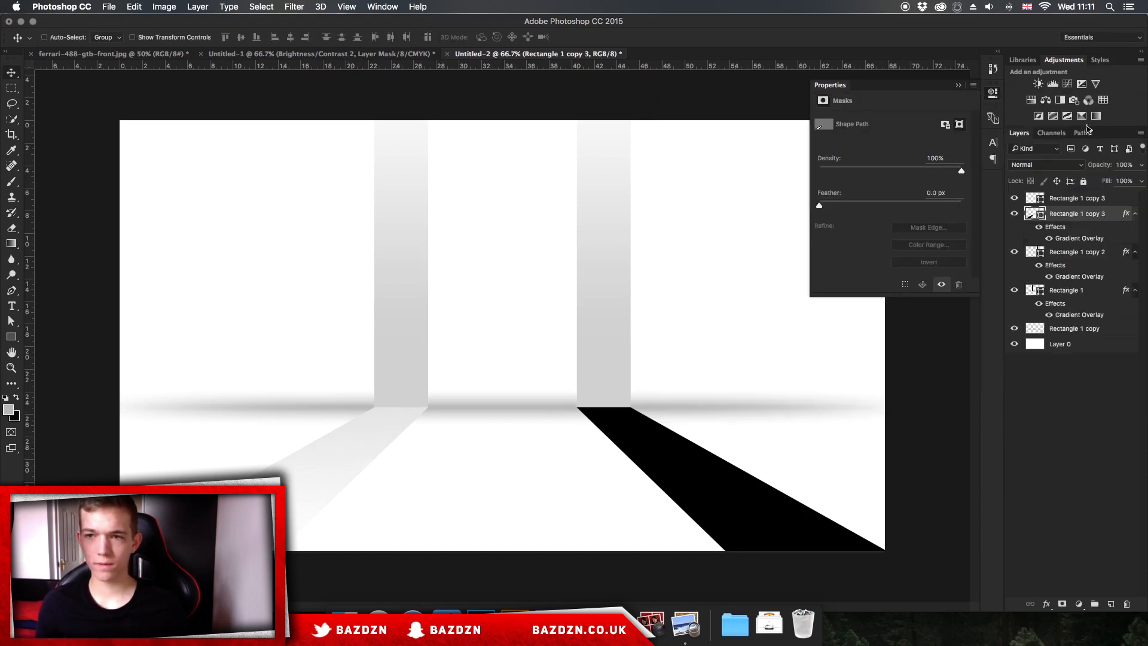
# Copy the left floor stripe's layer style onto the right floor stripe, and toggle that layer's visibility to check it
pyautogui.rightClick(1072, 214)
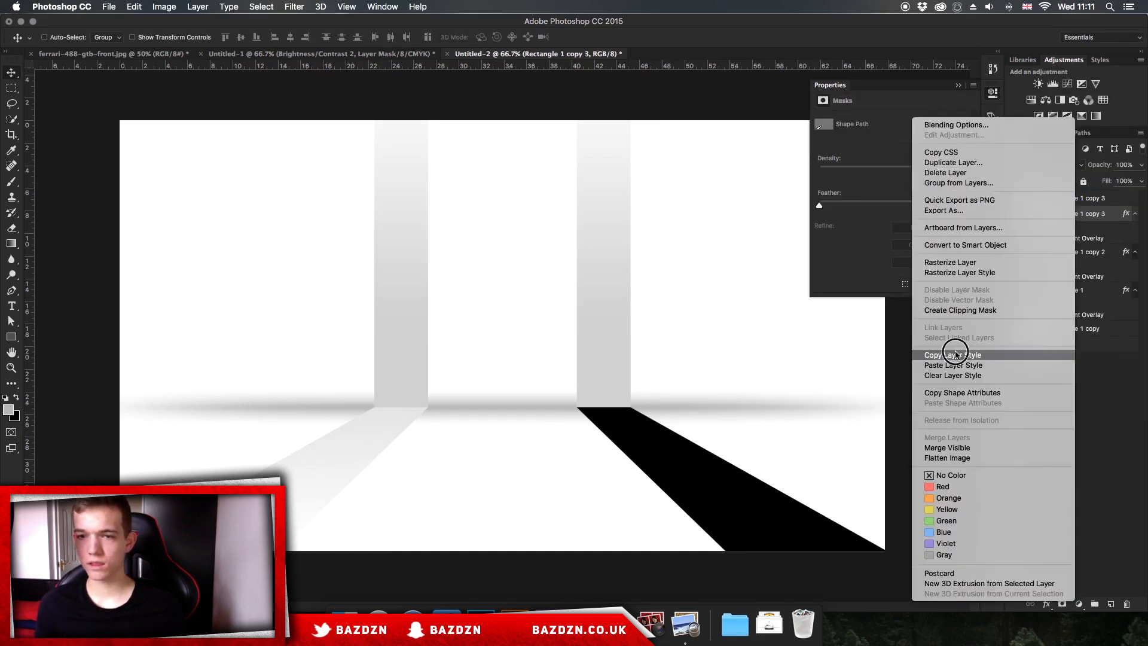
pyautogui.click(953, 348)
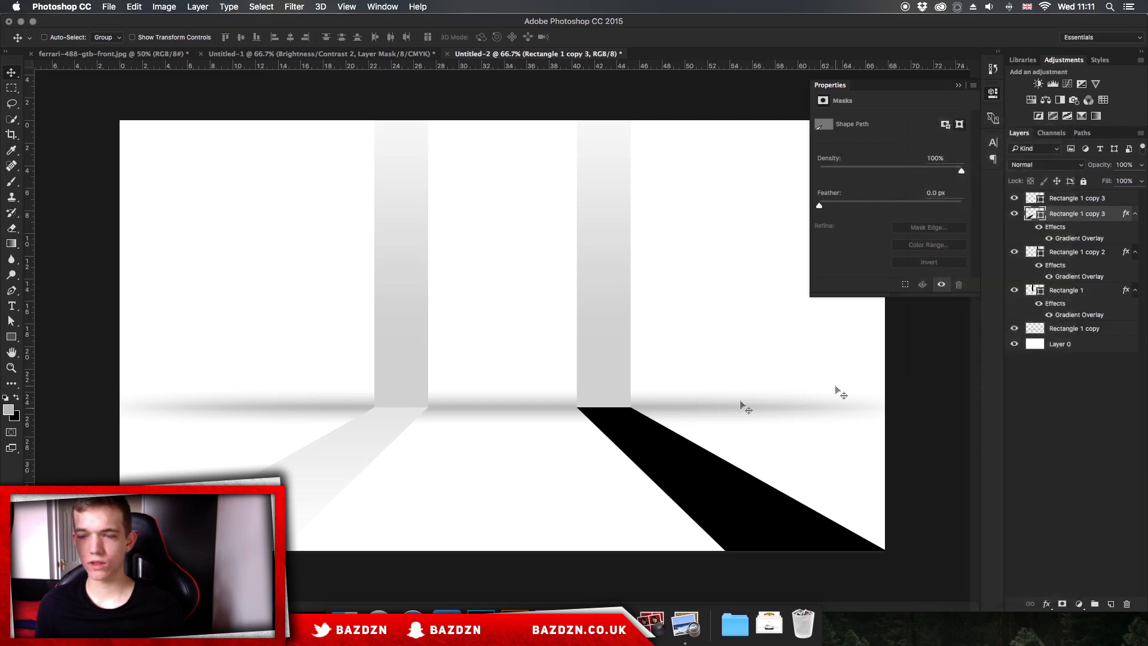
pyautogui.rightClick(1065, 199)
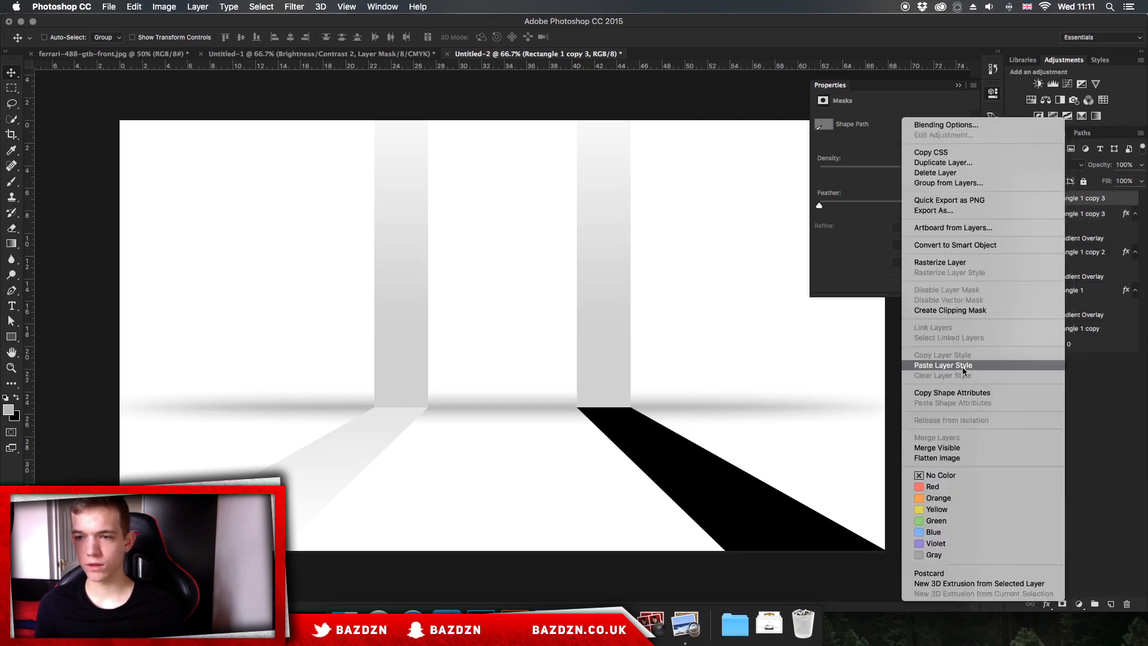
pyautogui.click(964, 363)
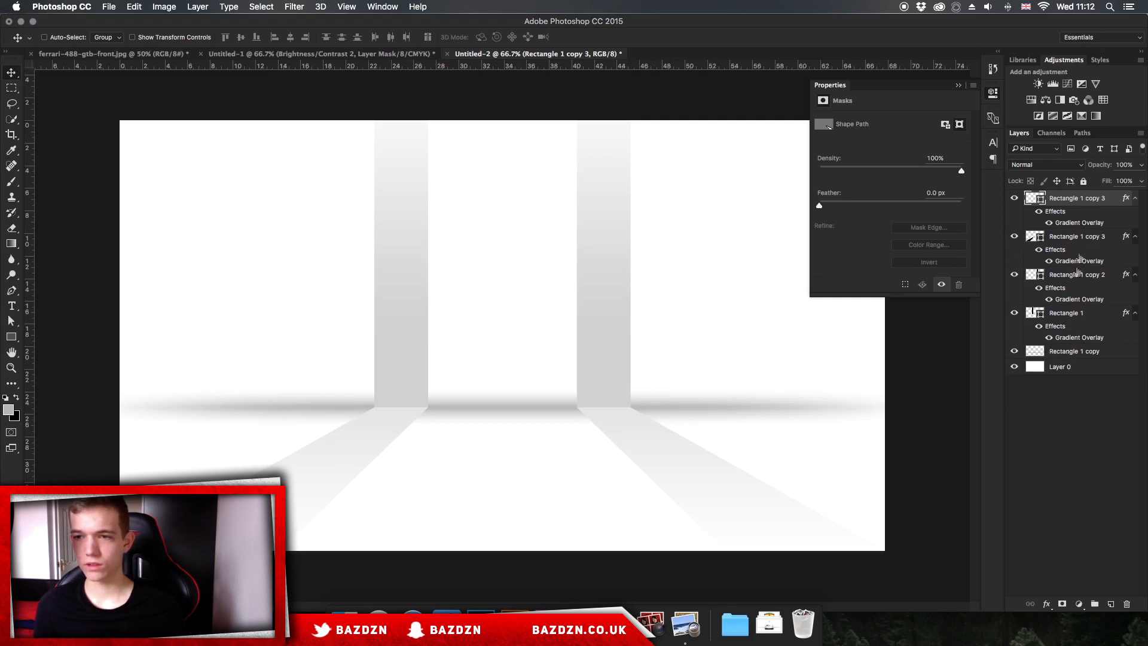
pyautogui.click(1014, 199)
pyautogui.click(1014, 198)
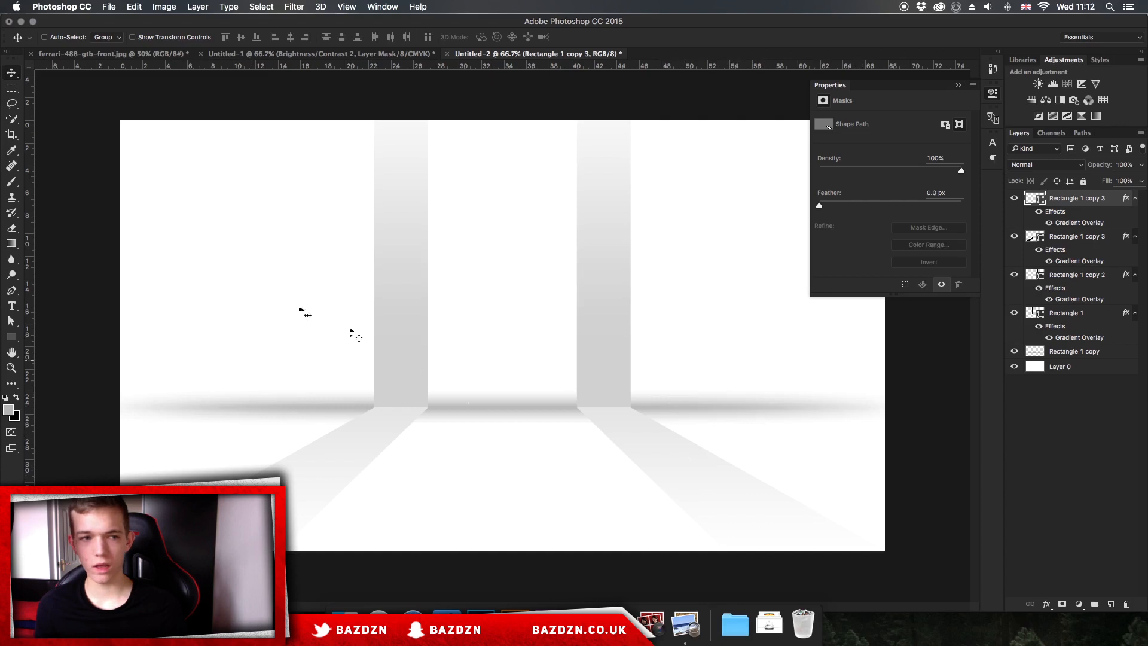
# Rasterize the right floor stripe and fade out its lower end with the soft 1200 px Eraser
pyautogui.click(9, 228)
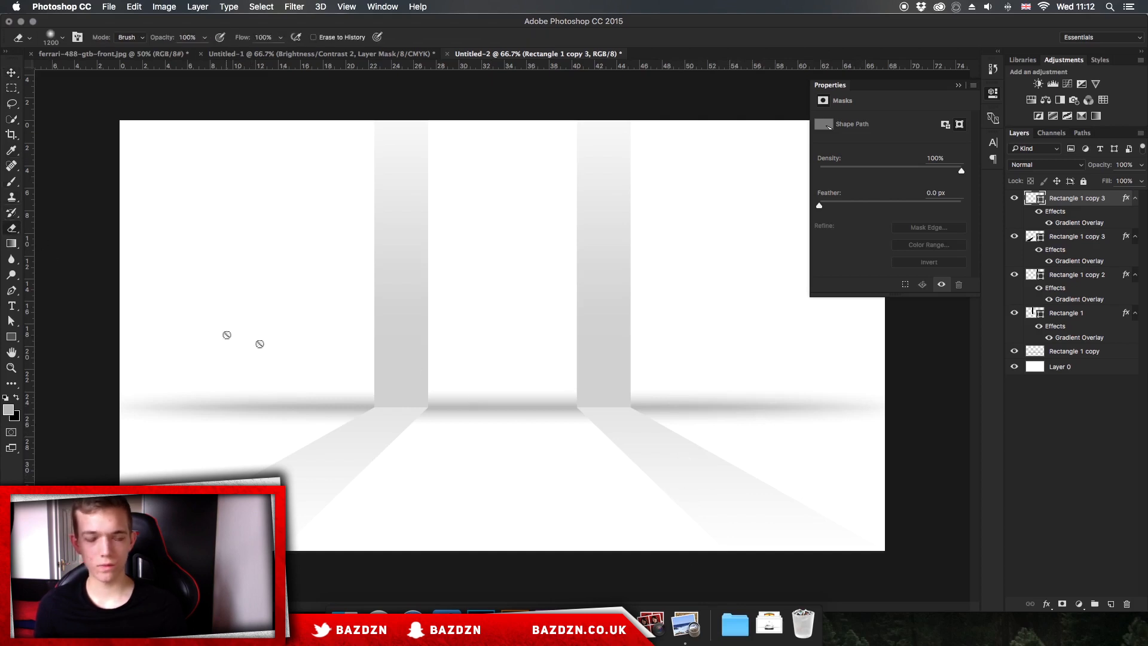
pyautogui.click(554, 435)
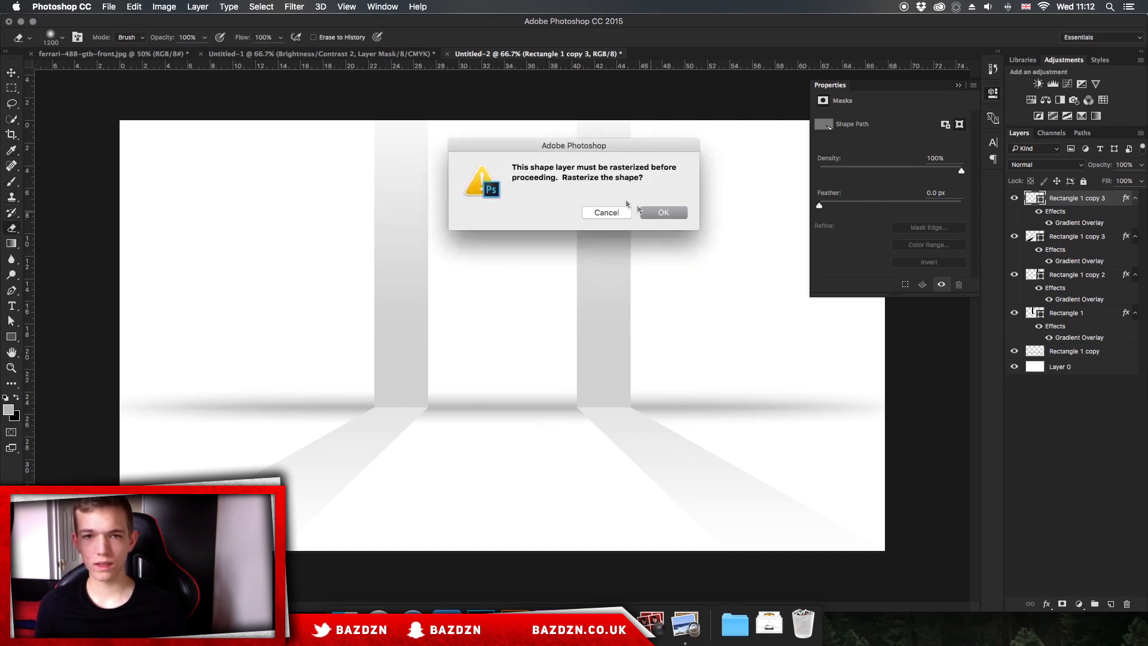
pyautogui.click(676, 216)
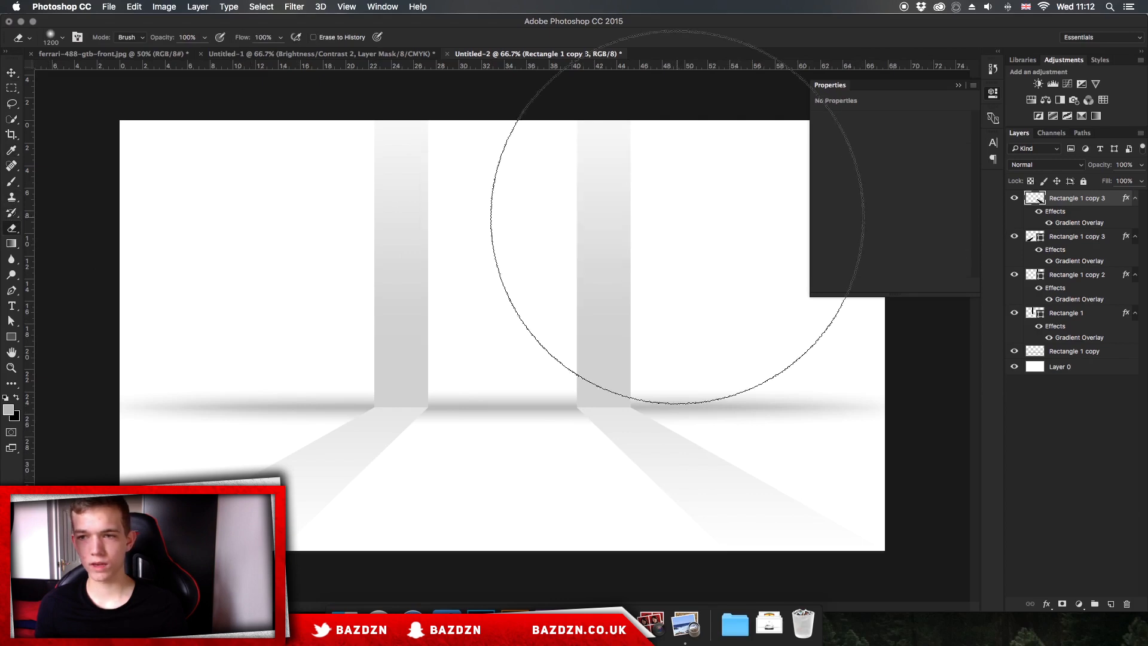
pyautogui.press('super+minus')
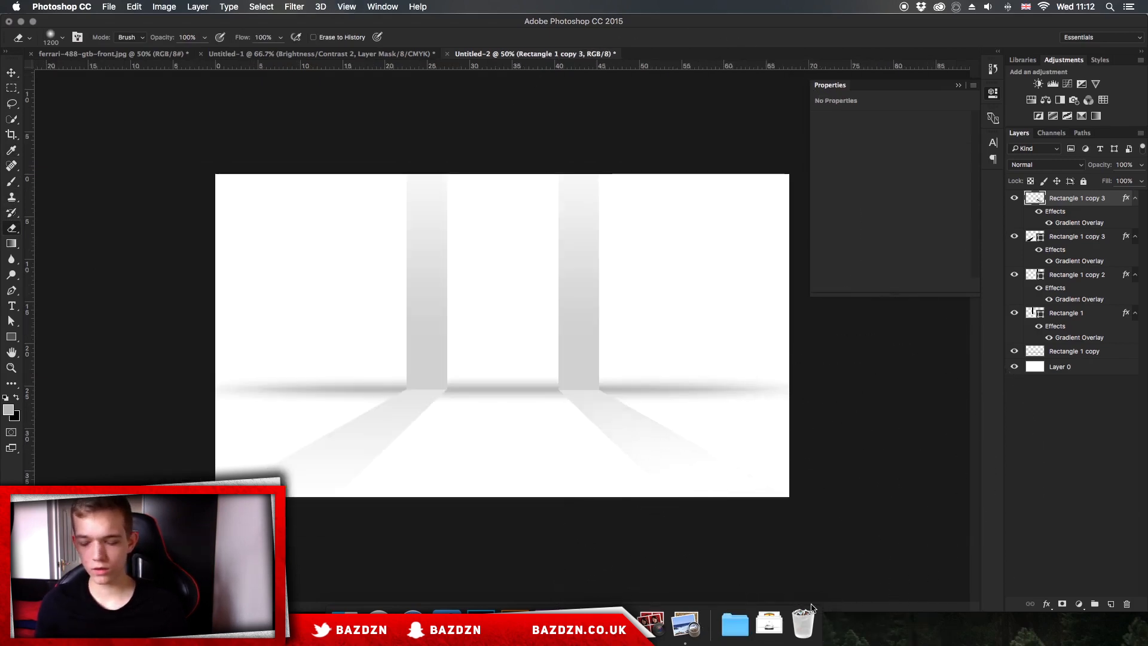
pyautogui.press('super+plus')
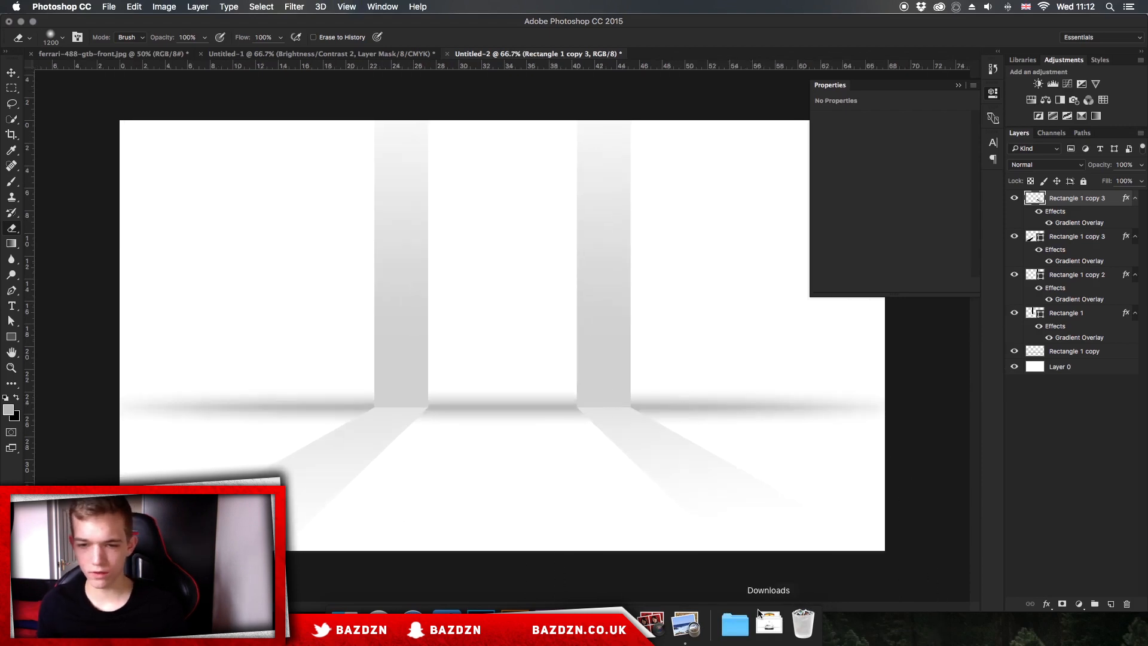
pyautogui.press('super+minus')
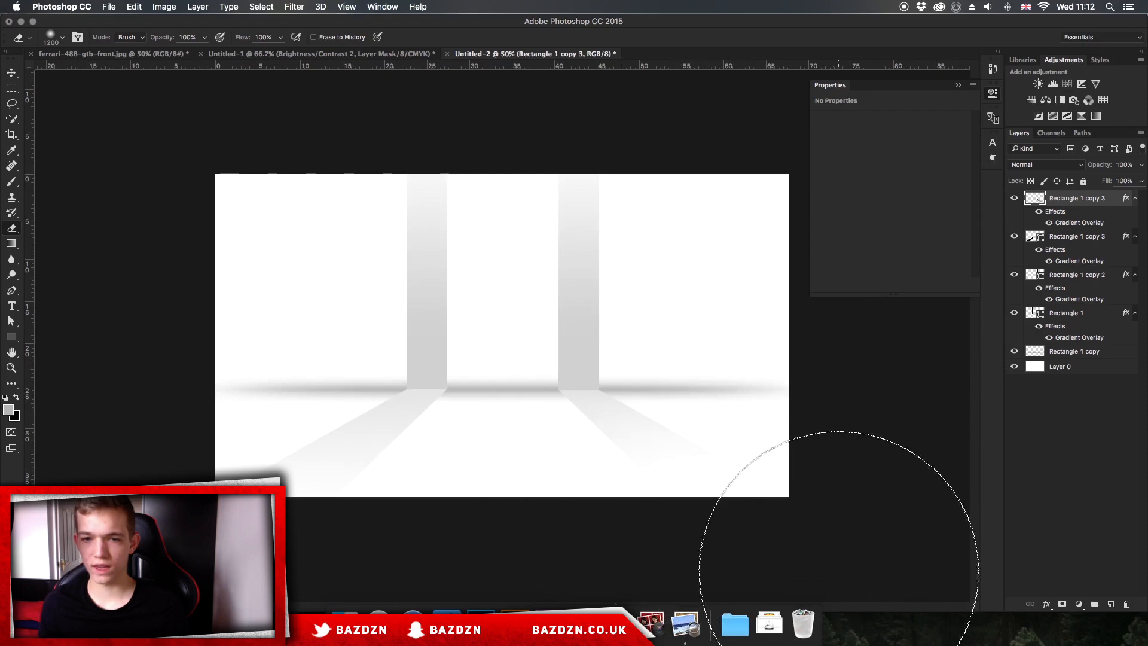
pyautogui.press('super+plus')
pyautogui.press('super+plus')
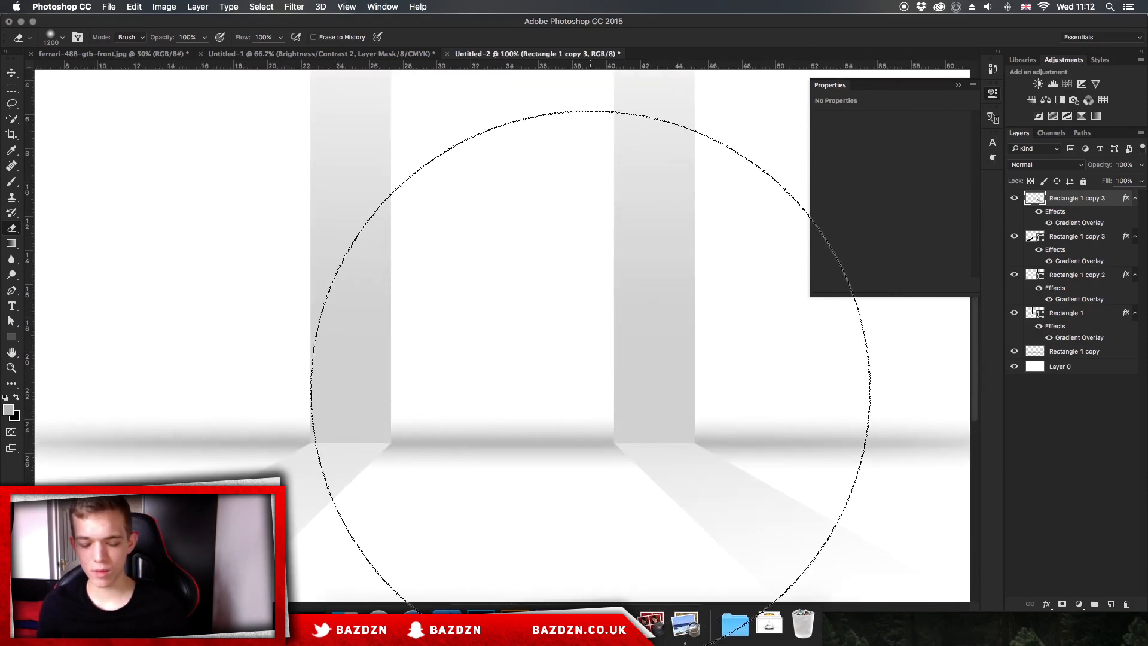
pyautogui.press('v')
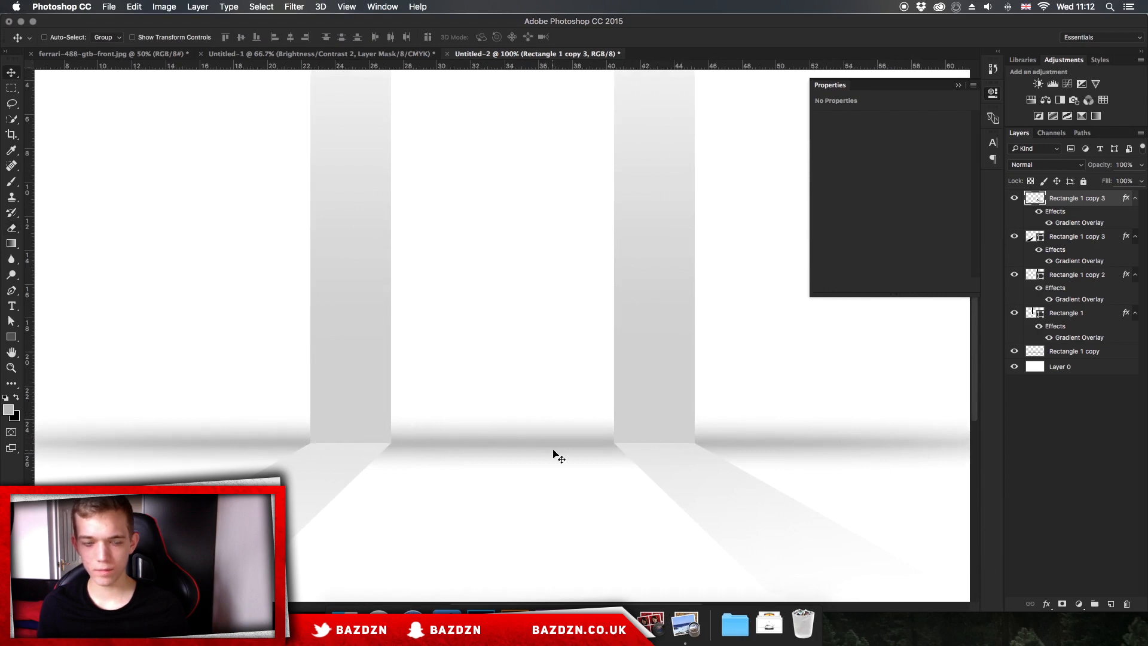
pyautogui.press('super+minus')
pyautogui.press('super+minus')
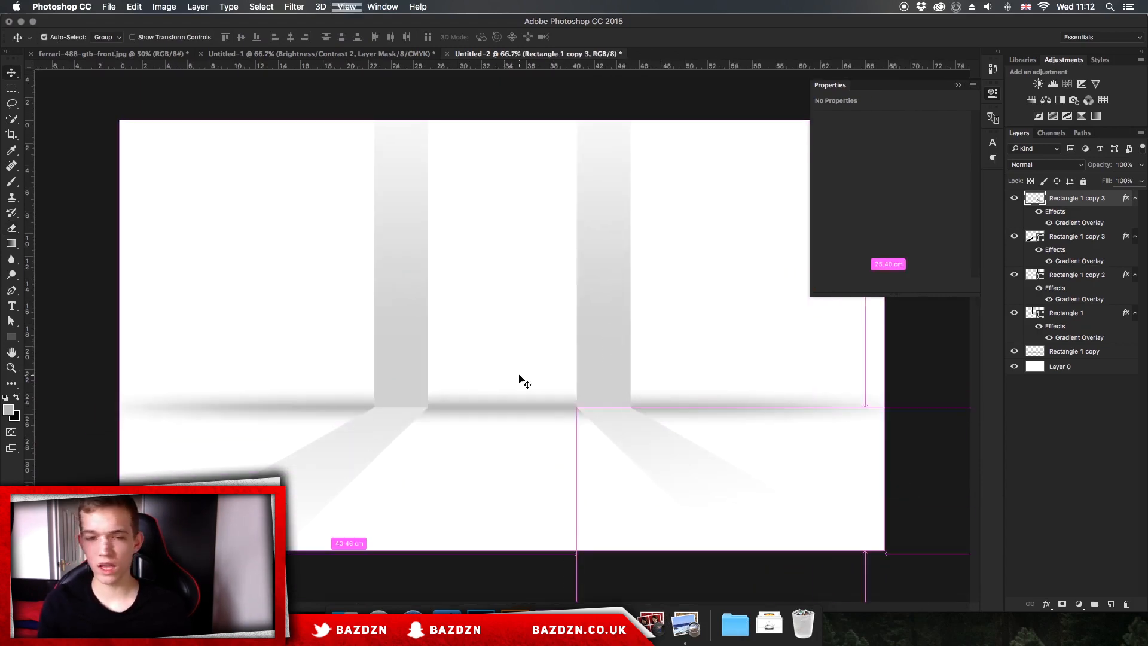
pyautogui.press('super+minus')
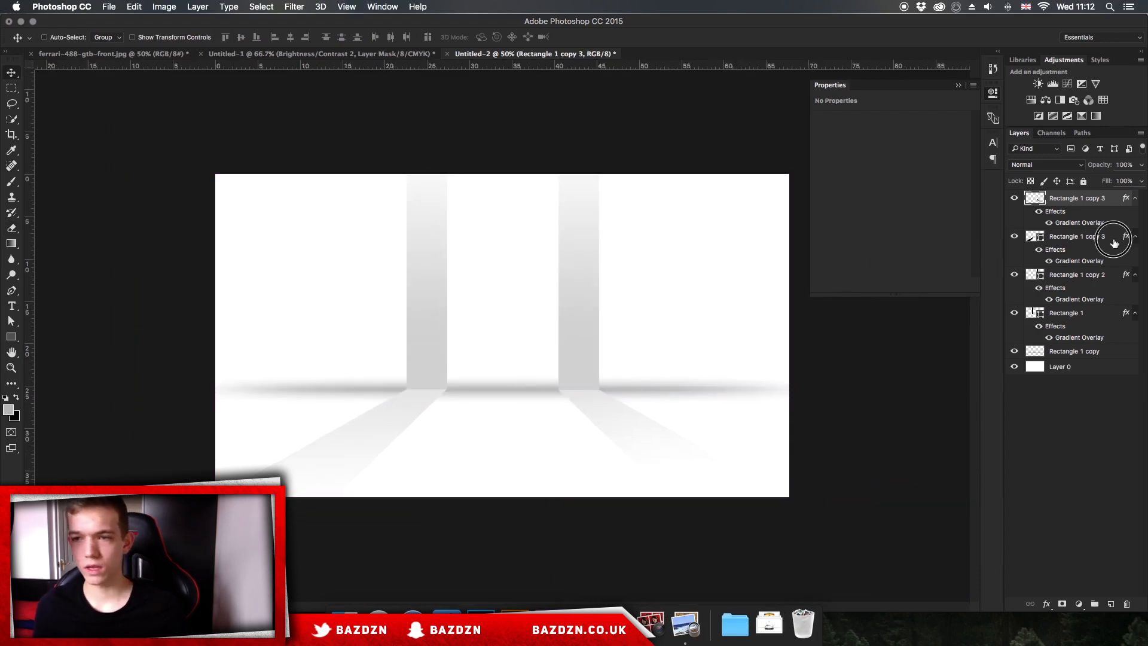
# Rasterize the left floor stripe and fade out its lower end with the soft 1200 px Eraser
pyautogui.click(1040, 236)
pyautogui.press('e')
pyautogui.click(553, 214)
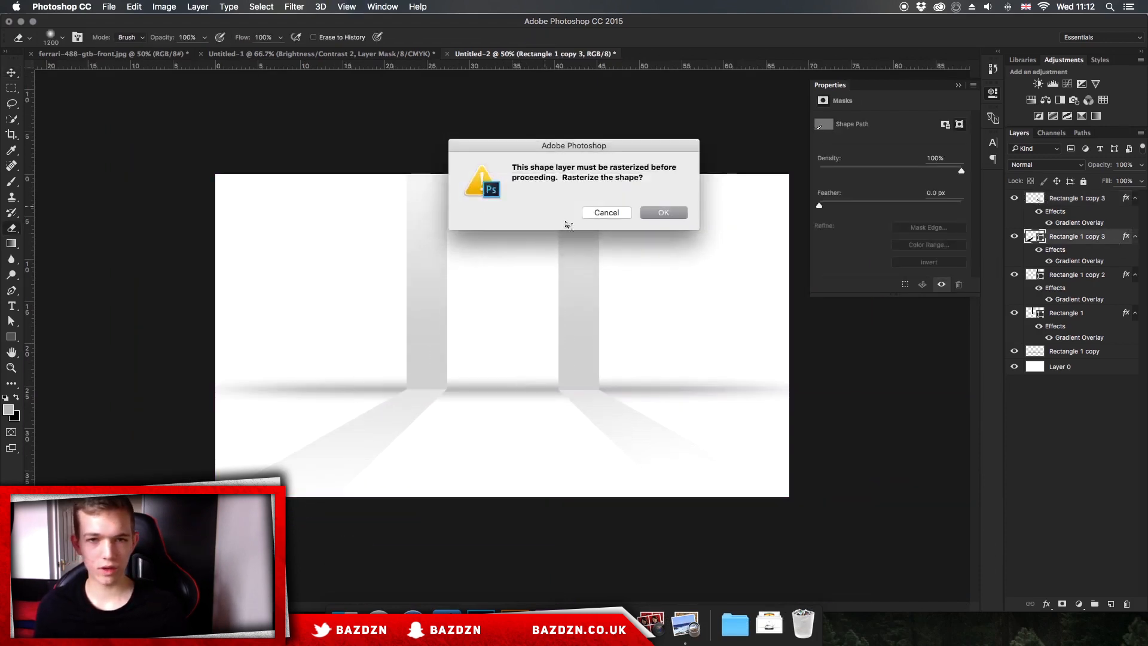
pyautogui.click(678, 219)
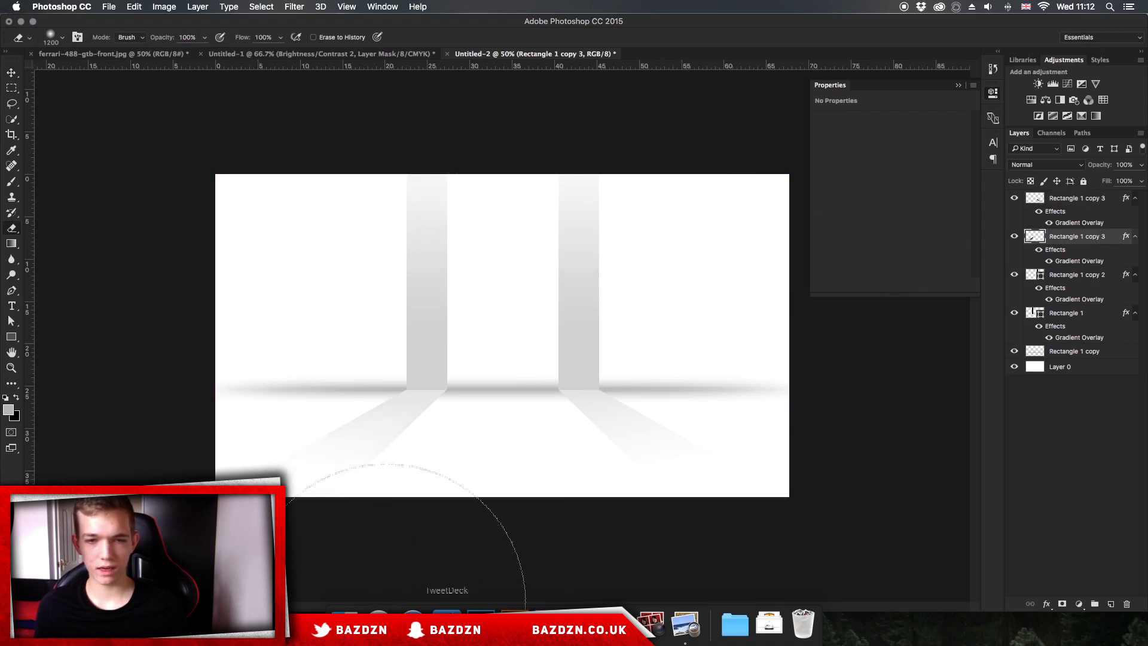
# Rasterize the right wall stripe and fade out its upper end with the soft 1200 px Eraser
pyautogui.click(1054, 275)
pyautogui.click(602, 267)
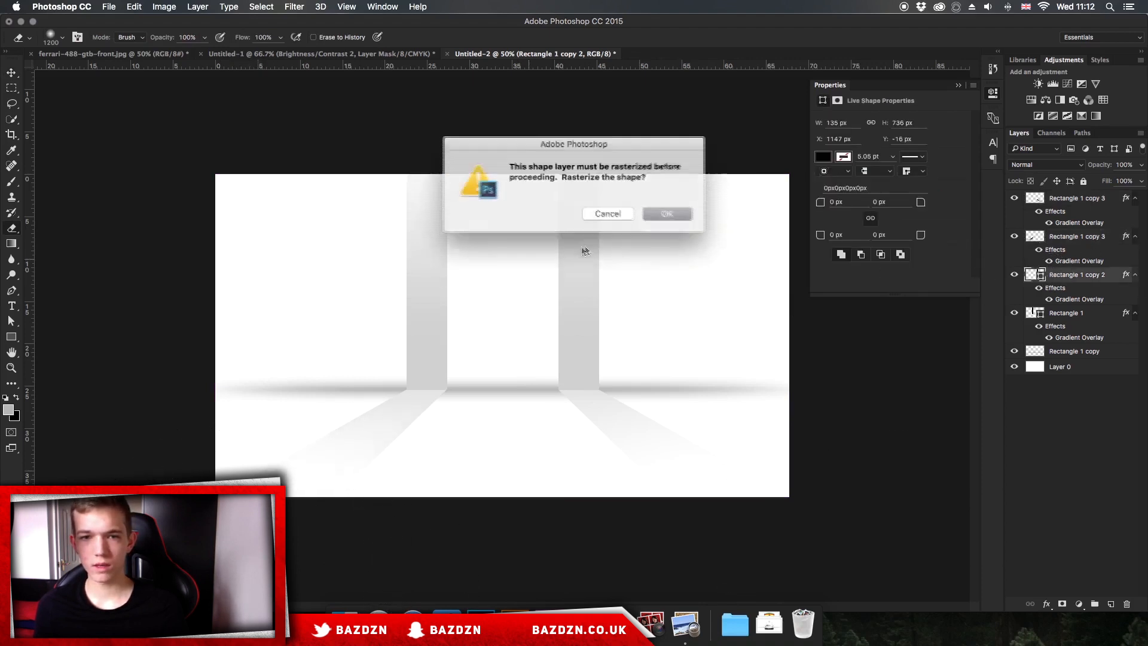
pyautogui.click(661, 217)
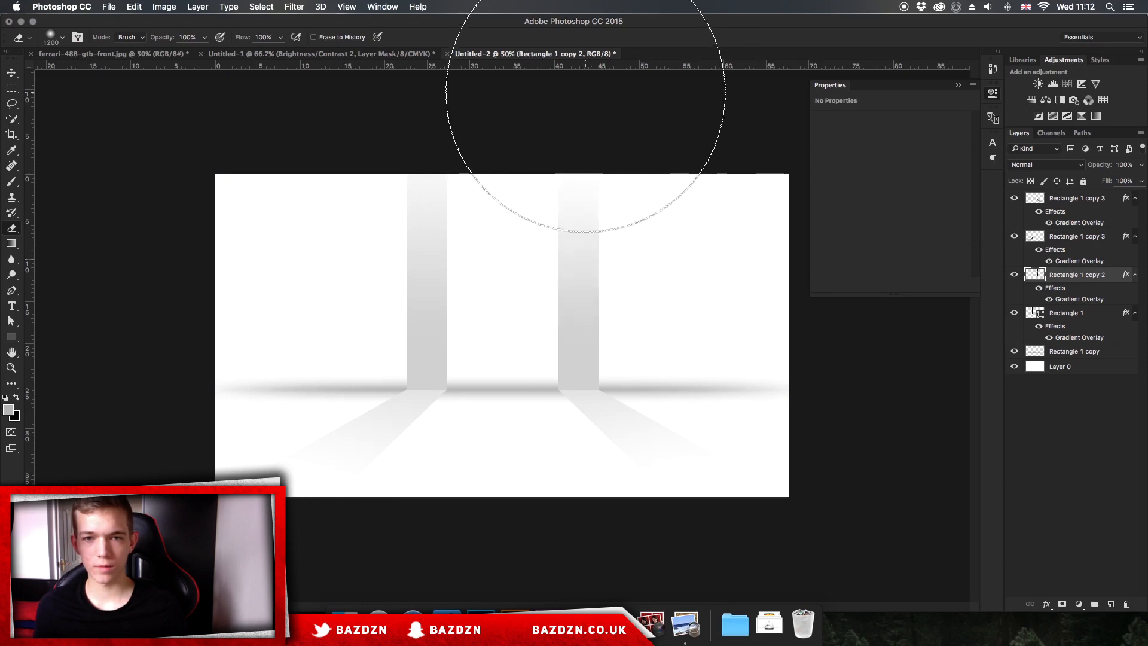
pyautogui.click(584, 86)
# Rasterize the left wall stripe and erase its upper end with the 1200 px Eraser to match the right wall stripe
pyautogui.click(1064, 313)
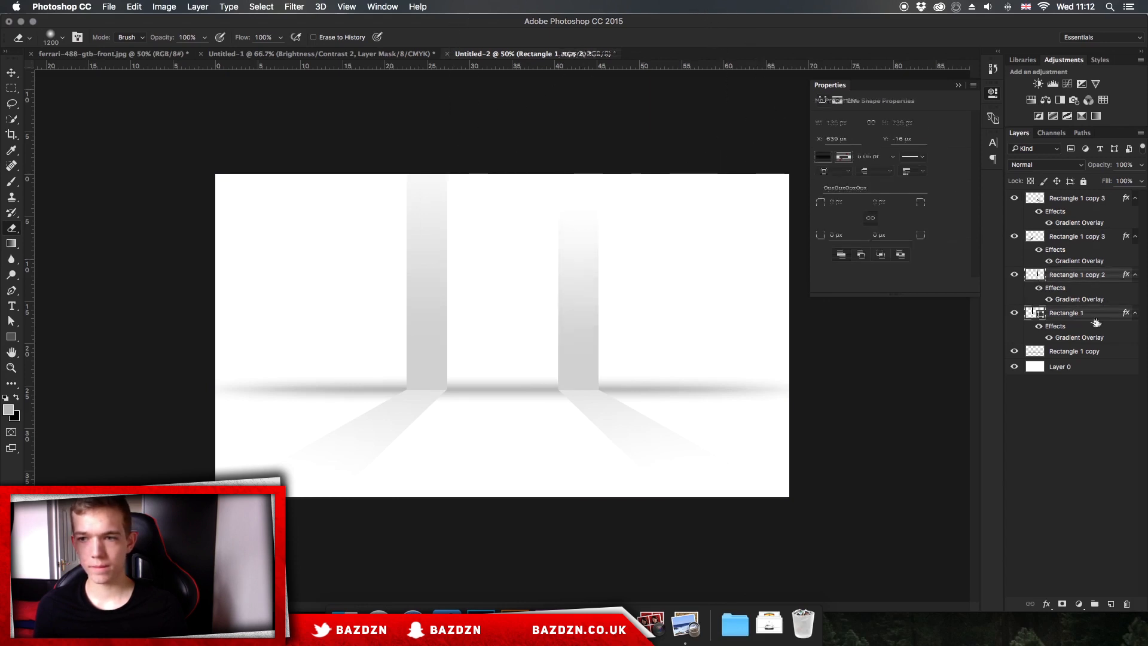
pyautogui.click(418, 153)
pyautogui.click(673, 216)
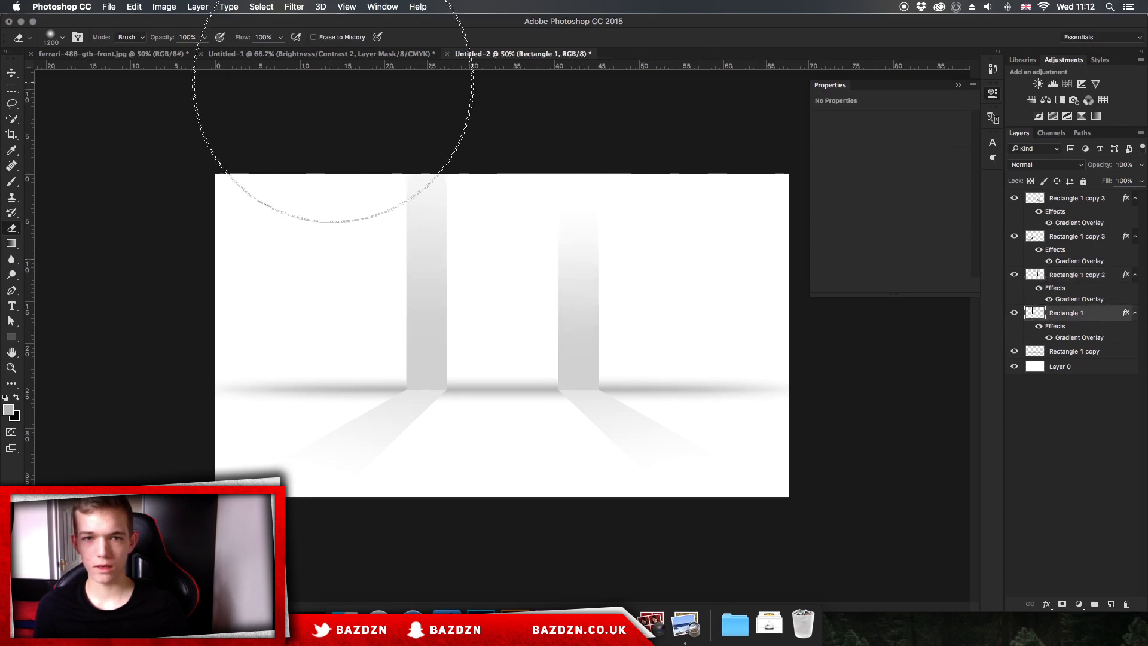
pyautogui.click(417, 95)
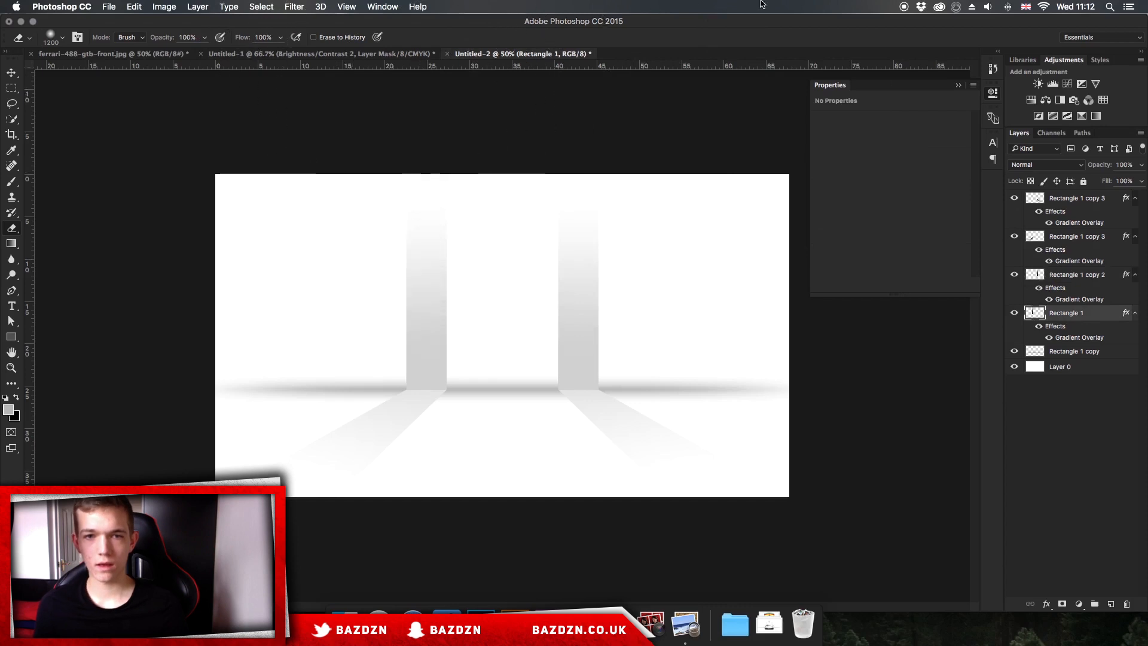
# Move the blurred horizon layer, Rectangle 1 copy, above all the stripe layers
pyautogui.press('super+minus')
pyautogui.press('super+equal')
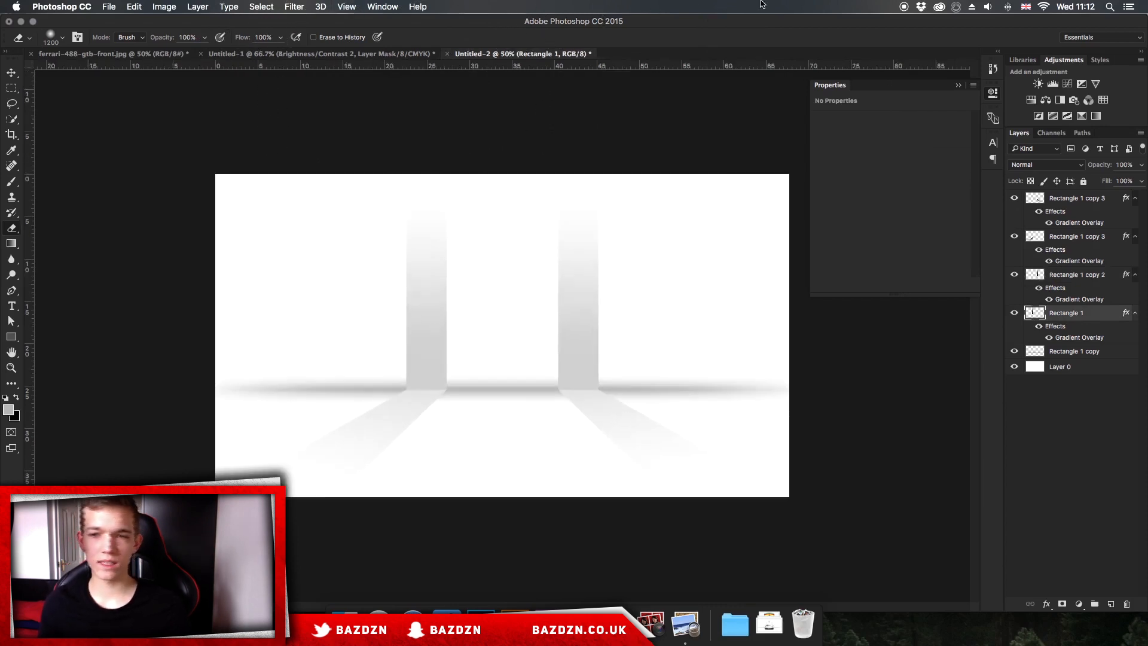
pyautogui.click(1094, 347)
pyautogui.moveTo(1110, 353); pyautogui.dragTo(1097, 199)
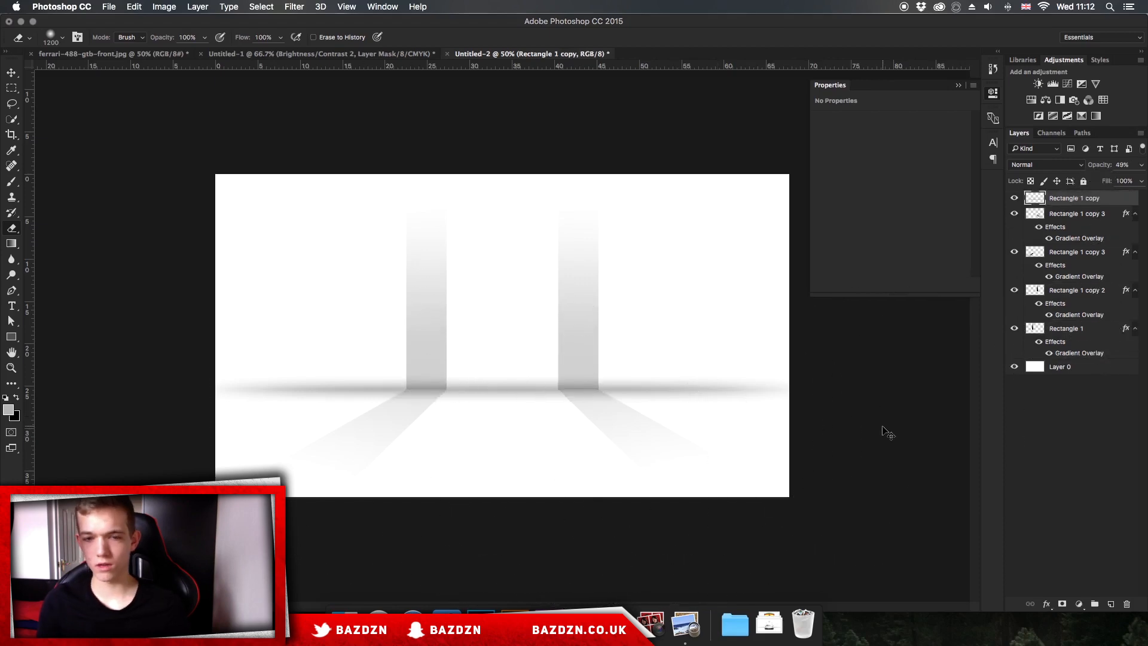
pyautogui.press('super+plus')
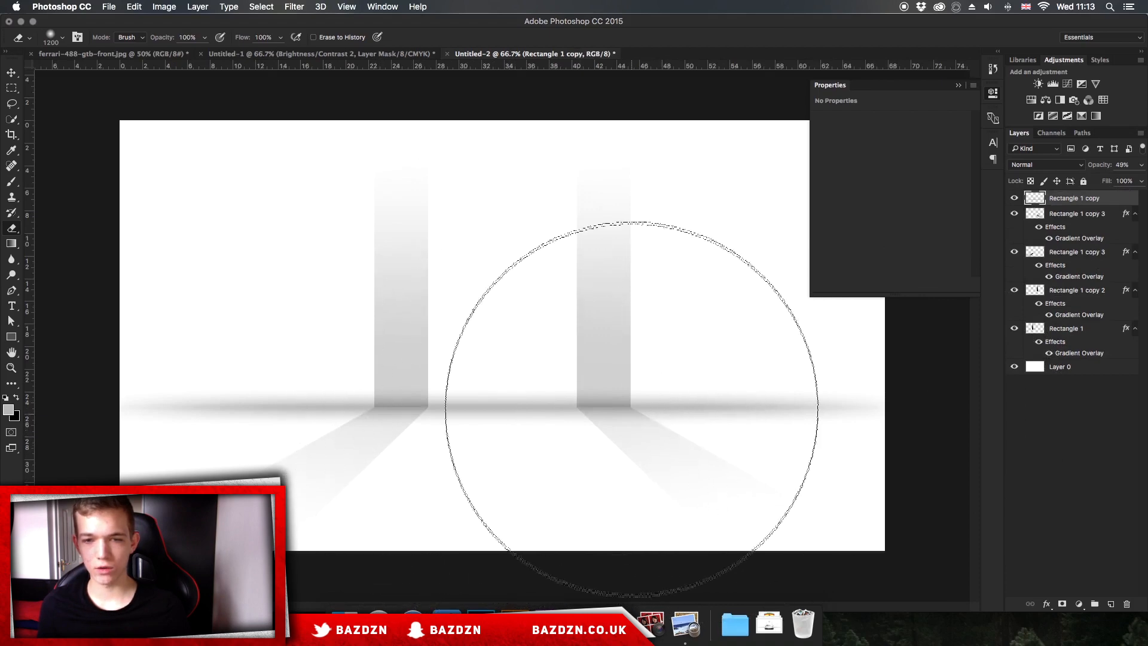
pyautogui.press('v')
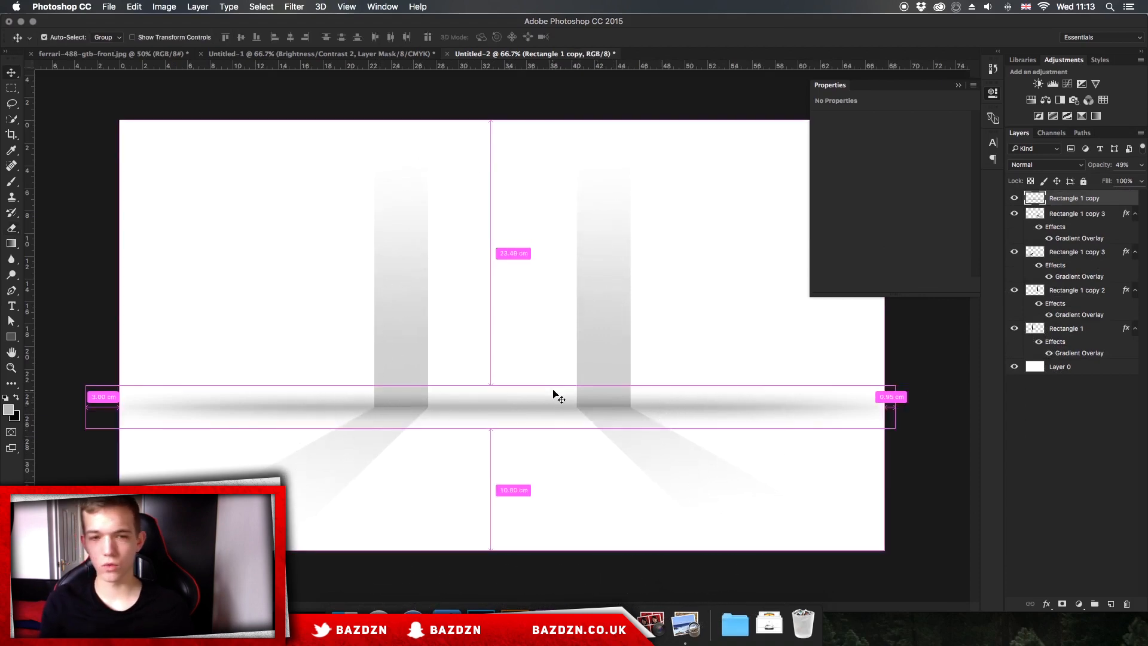
pyautogui.press('super+minus')
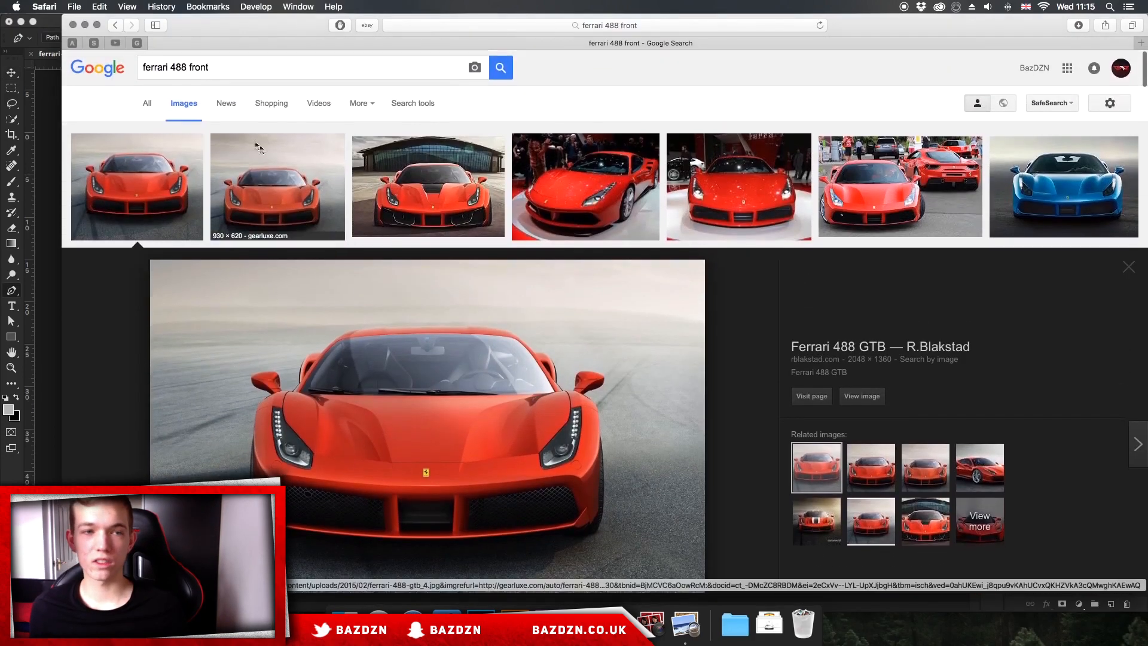
# In Safari, search Google Images for "ferrari 488"
pyautogui.tripleClick(204, 68)
pyautogui.moveTo(192, 70)
pyautogui.mouseDown()
pyautogui.moveTo(150, 66)
pyautogui.moveTo(192, 70)
pyautogui.mouseUp()
pyautogui.click(220, 70)
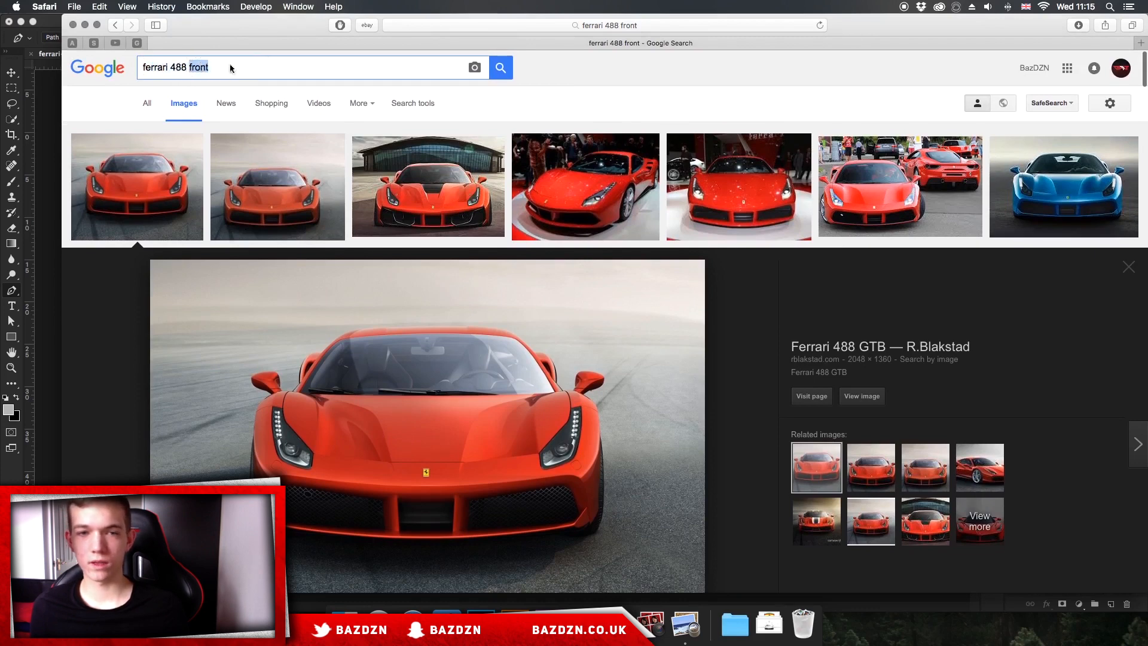
pyautogui.press('BackSpace')
pyautogui.press('Return')
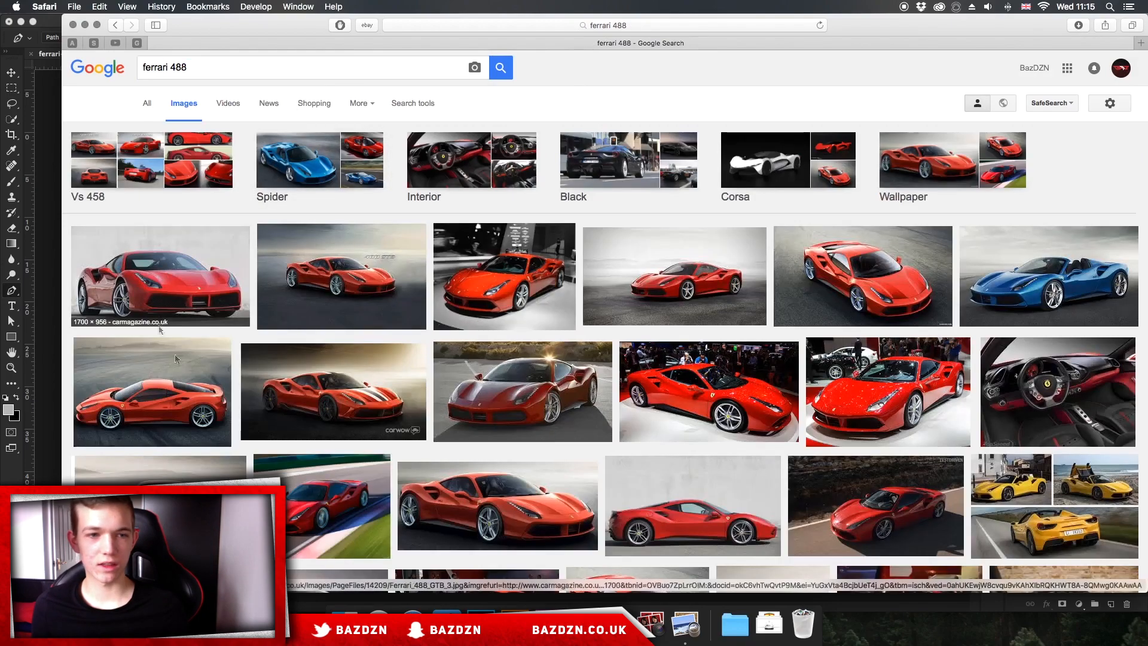
# Return to the "ferrari 488 front" image results and view the front-on red Ferrari 488 GTB photo
pyautogui.click(117, 28)
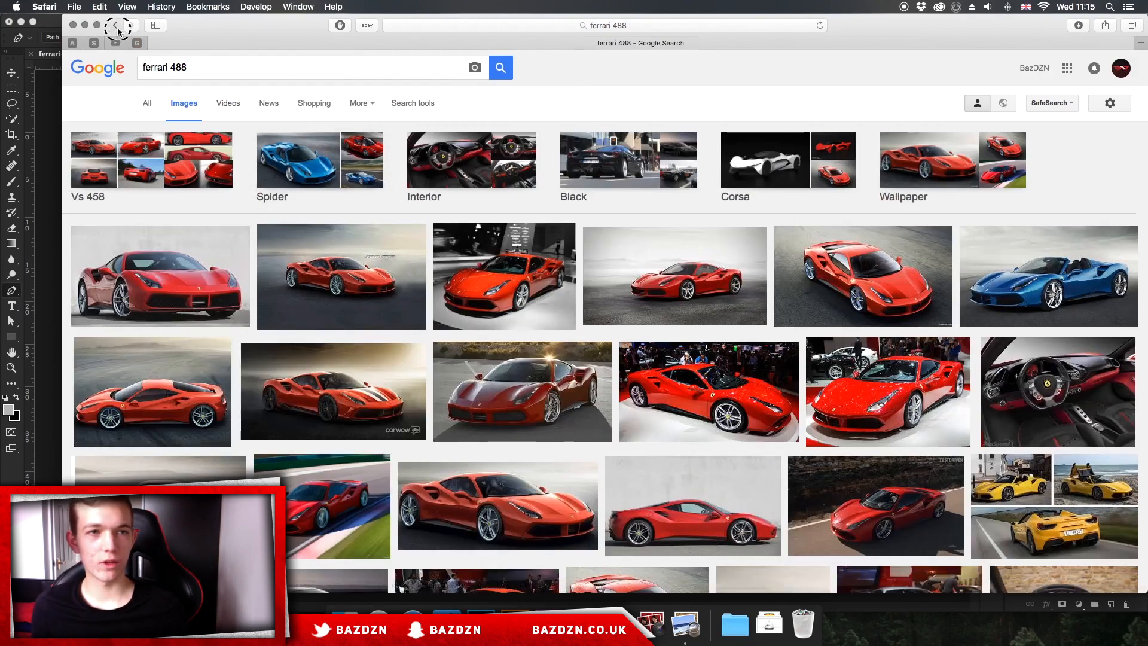
pyautogui.click(180, 192)
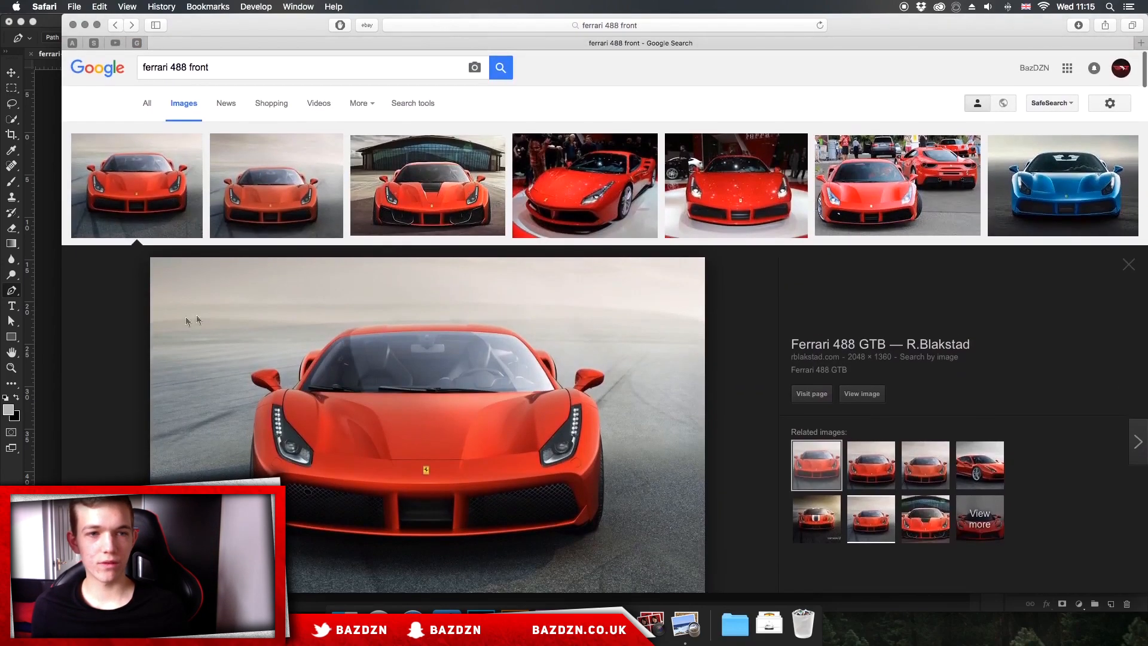
pyautogui.scroll(-2, 374, 318)
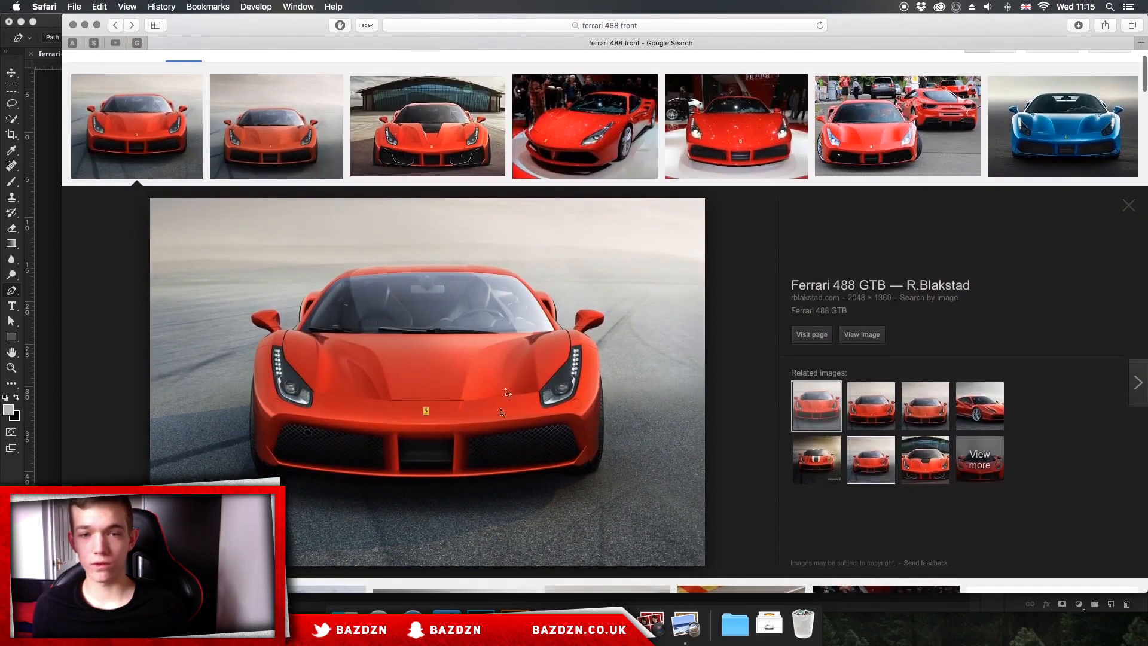
# Switch to Photoshop, check the finished reference design in Untitled-1, and bring up the ferrari-488-gtb-front.jpg document
pyautogui.click(27, 314)
pyautogui.click(323, 54)
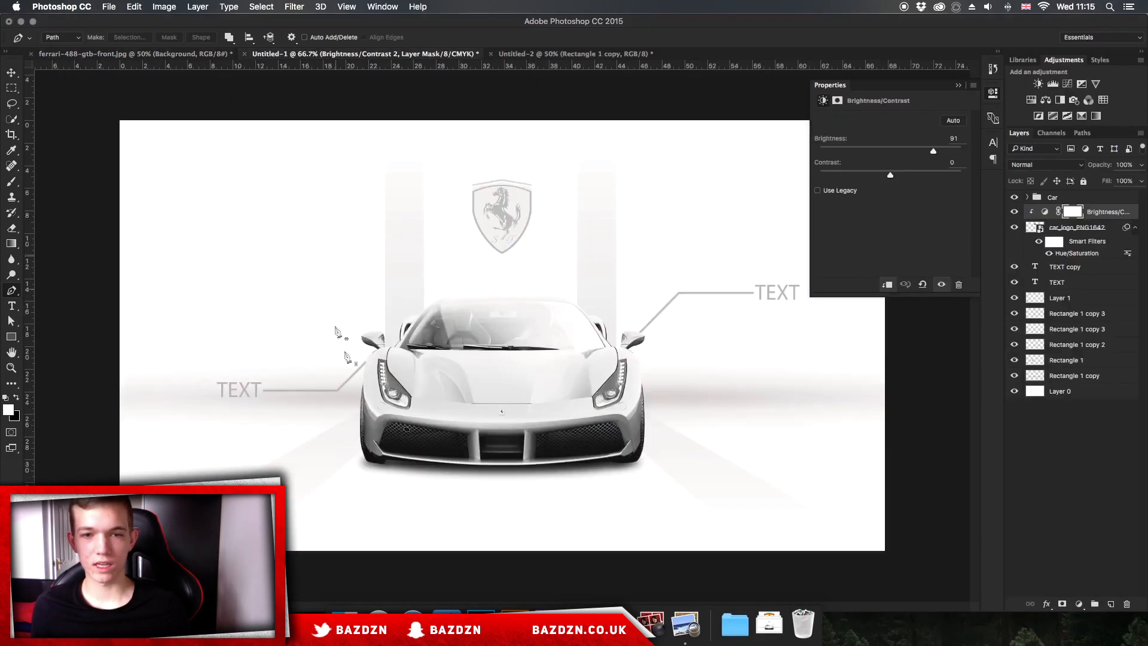
pyautogui.click(203, 55)
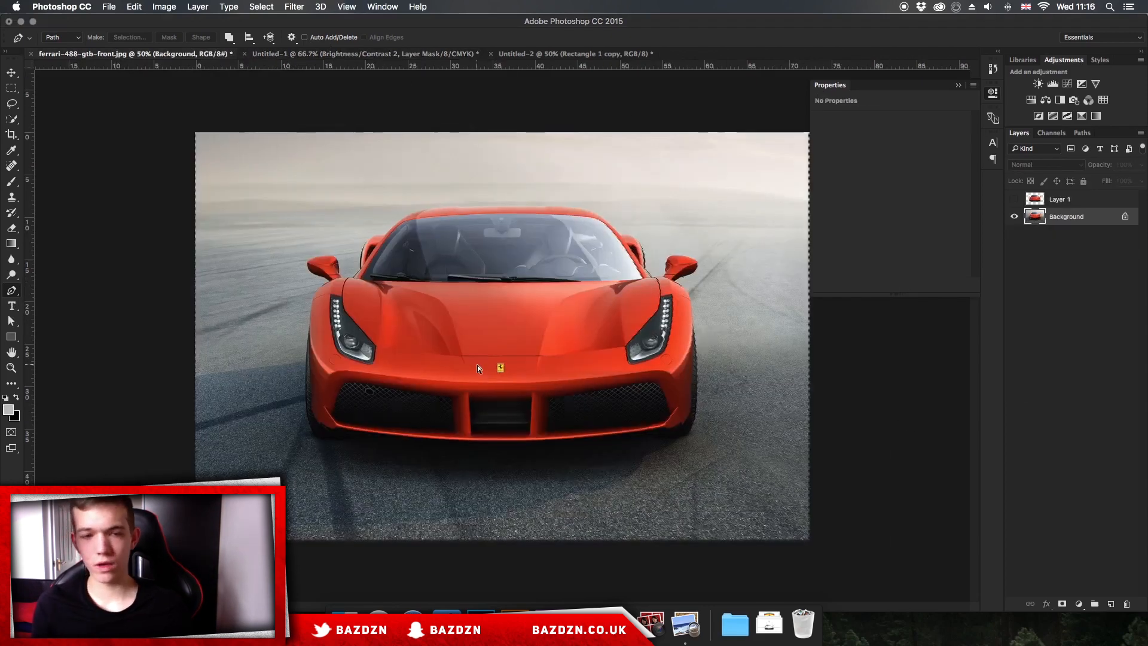
# Start tracing a Pen path along the lower edge of the car's front bumper toward the right front tyre
pyautogui.press('super+equal')
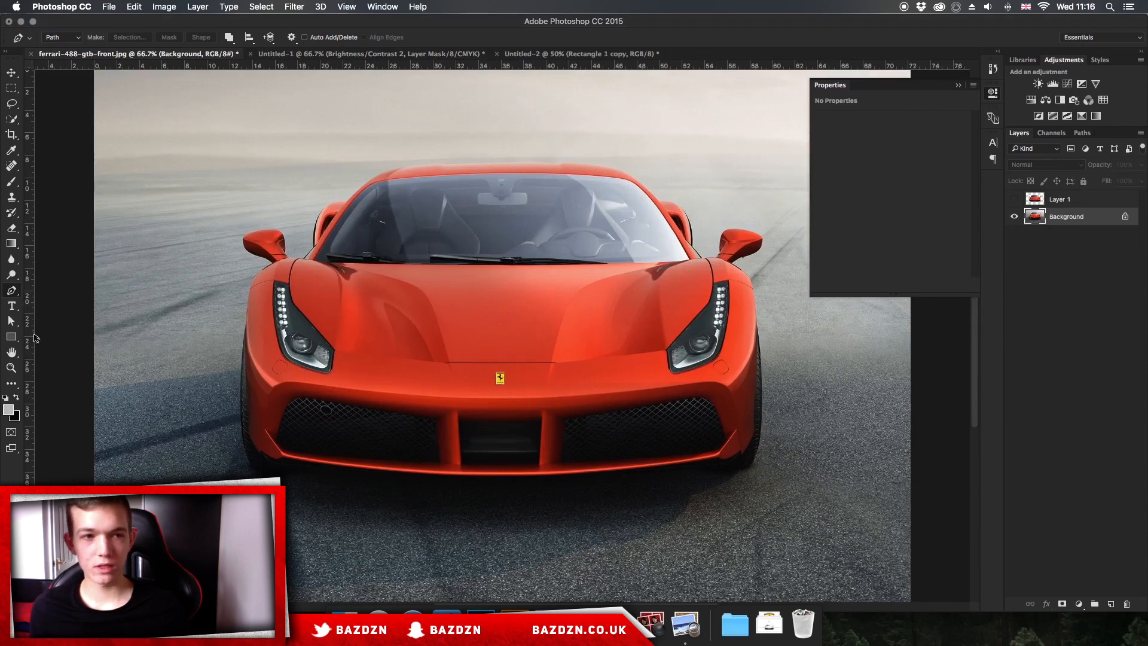
pyautogui.moveTo(504, 476); pyautogui.dragTo(513, 476)
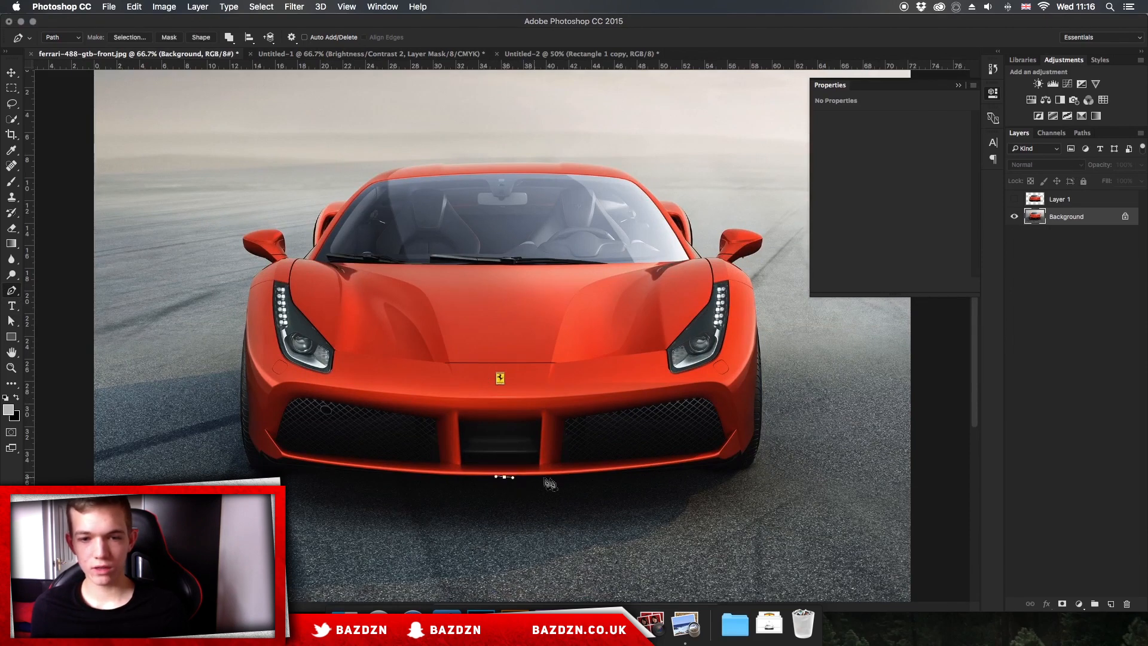
pyautogui.moveTo(649, 470); pyautogui.dragTo(703, 462)
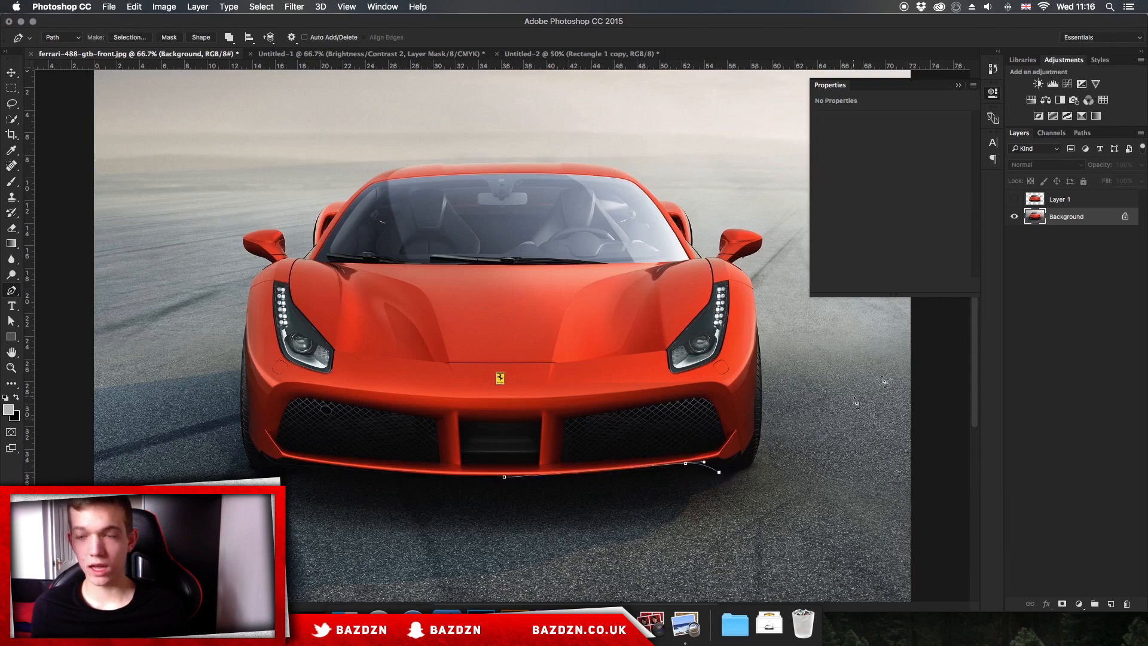
# Hide the Background photo and show the cut-out car on Layer 1
pyautogui.click(1014, 217)
pyautogui.click(1014, 200)
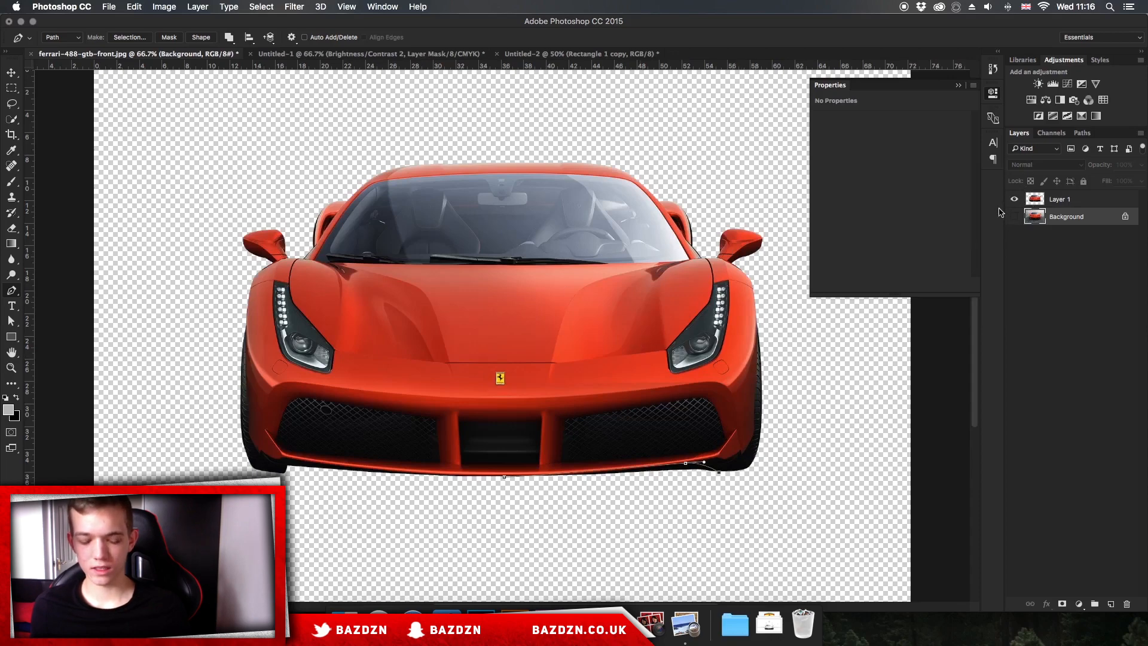
pyautogui.press('super+shift+s')
pyautogui.press('BackSpace')
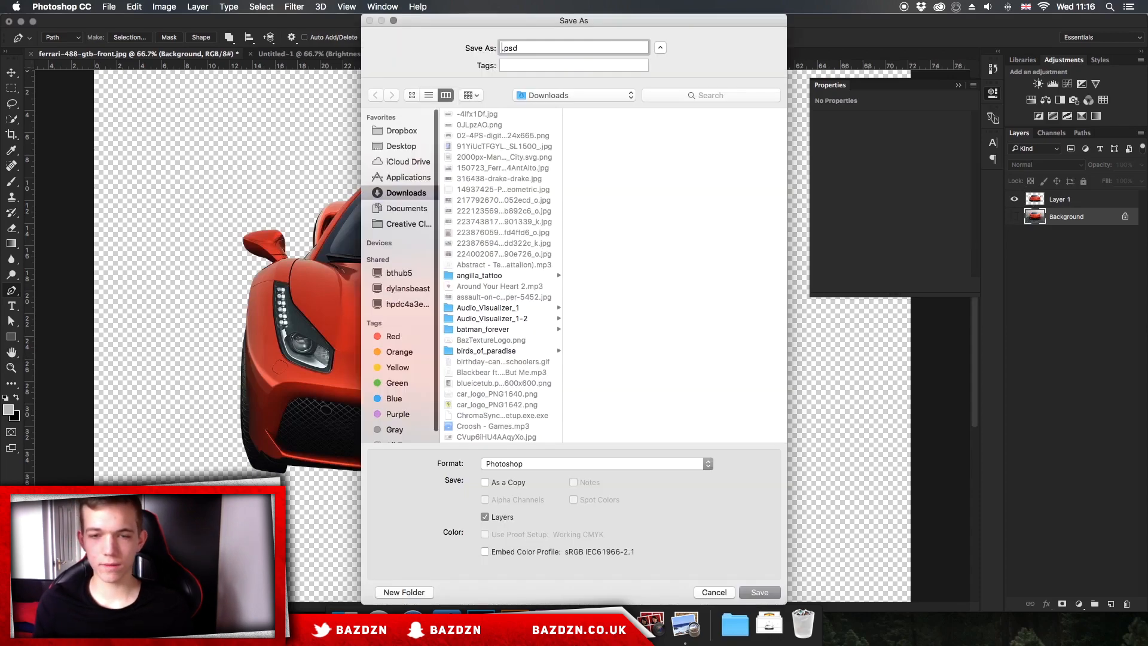
pyautogui.click(718, 592)
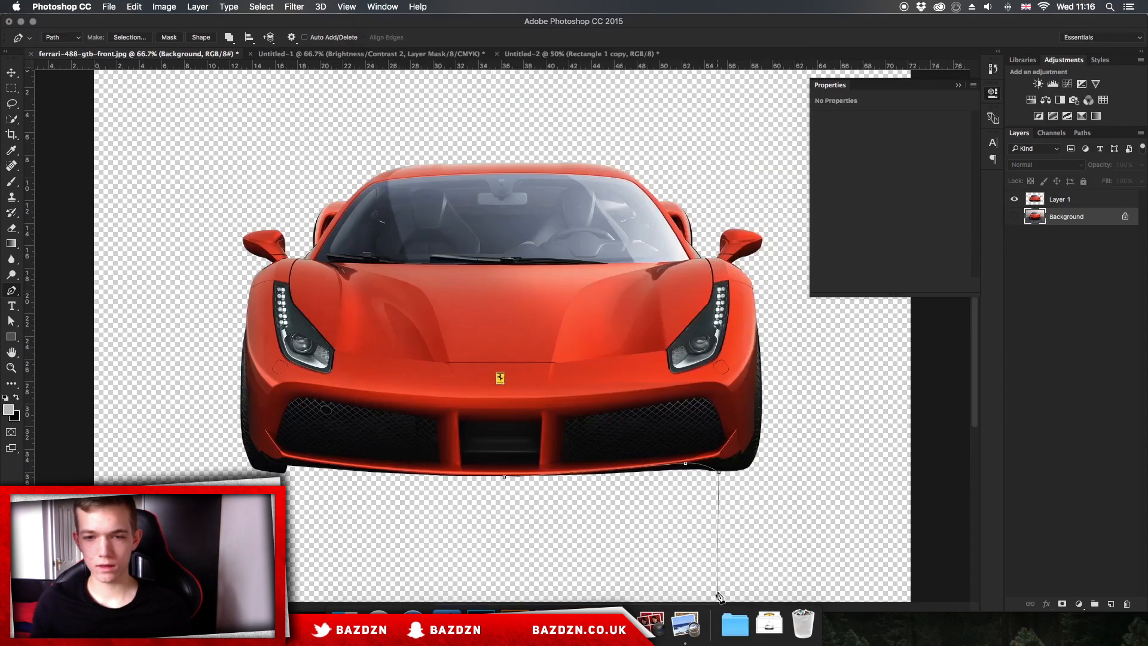
pyautogui.press('super+minus')
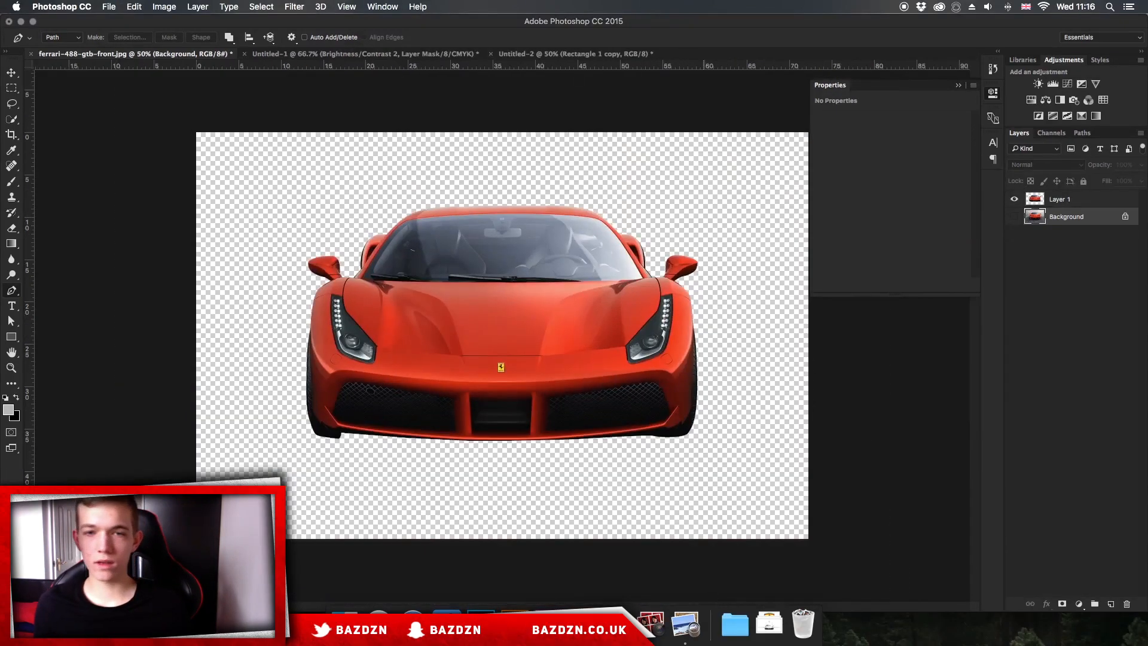
# Check the reference design in Untitled-1, and desaturate the cut-out car on Layer 1 with Hue/Saturation at Saturation -100
pyautogui.click(377, 54)
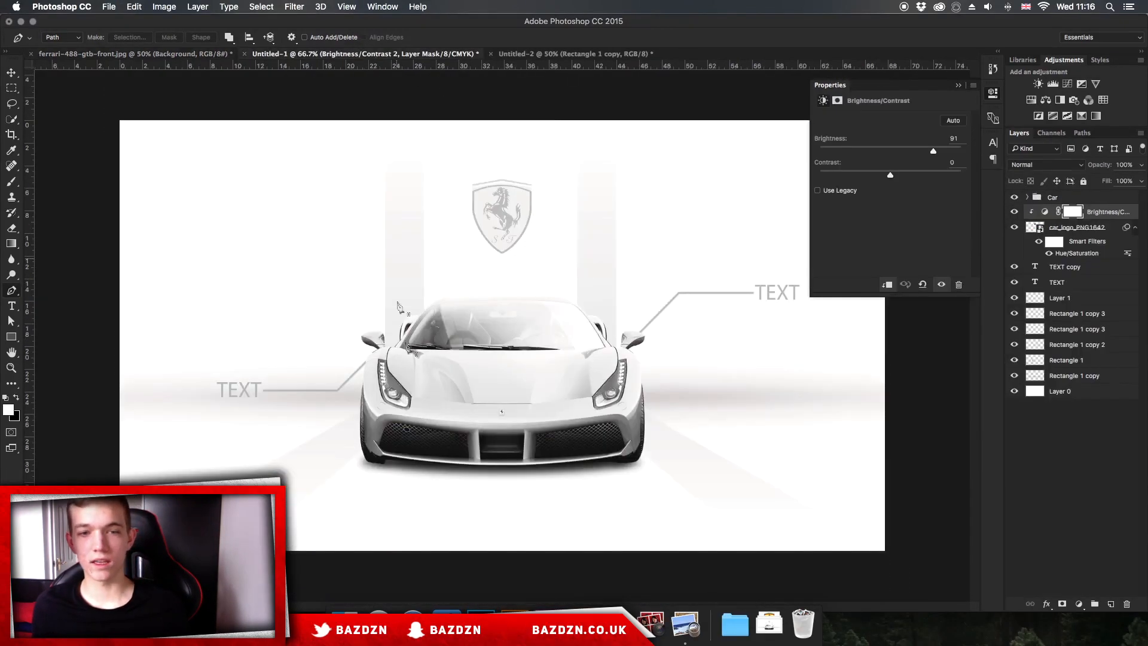
pyautogui.click(194, 53)
pyautogui.click(1074, 198)
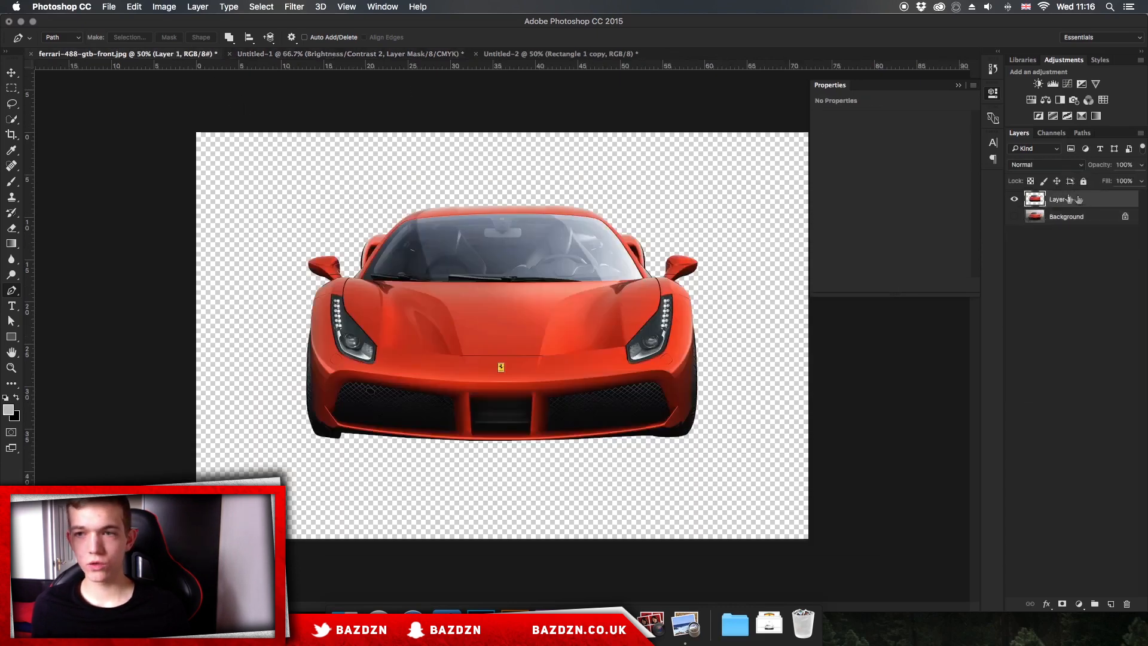
pyautogui.press('v')
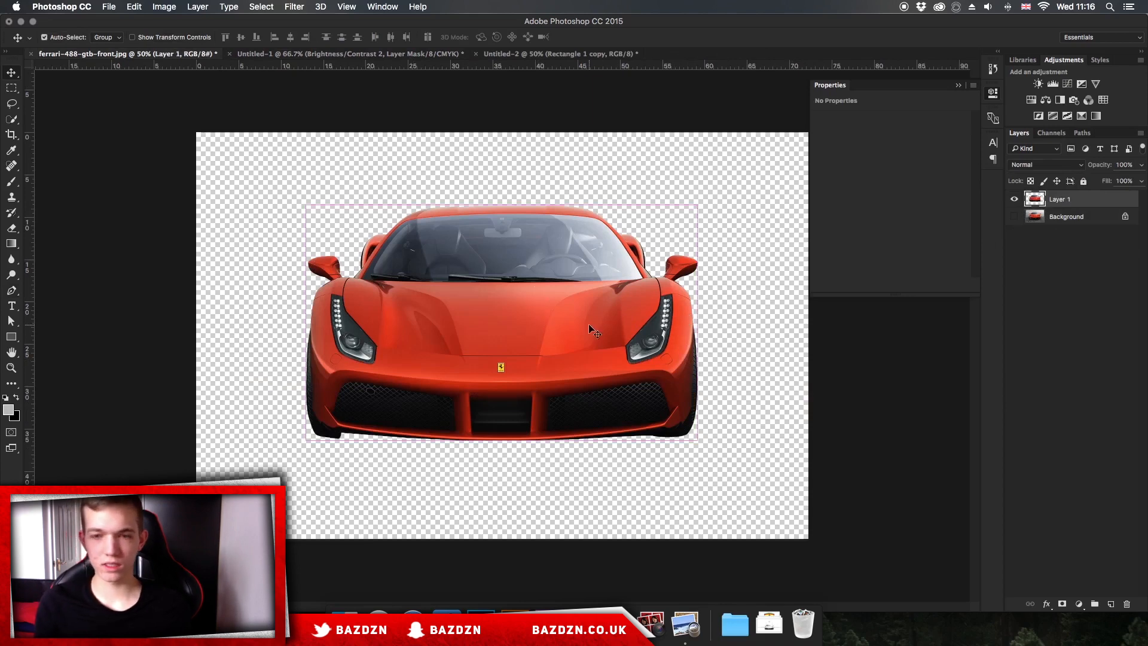
pyautogui.press('super+u')
pyautogui.moveTo(974, 178); pyautogui.dragTo(800, 182)
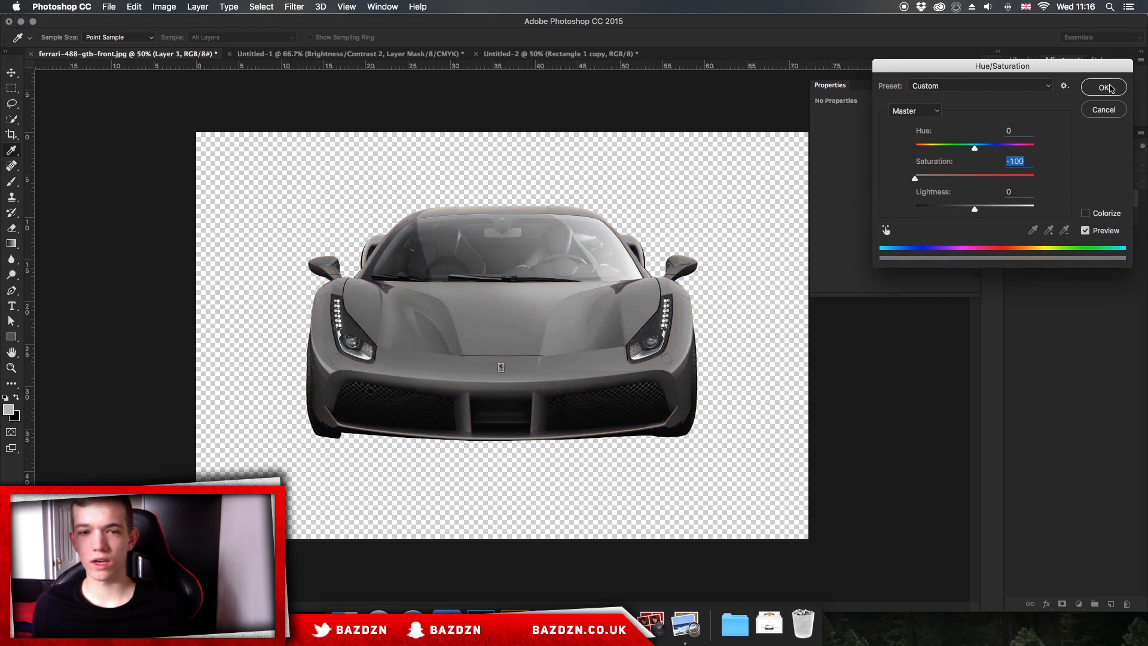
pyautogui.click(1105, 87)
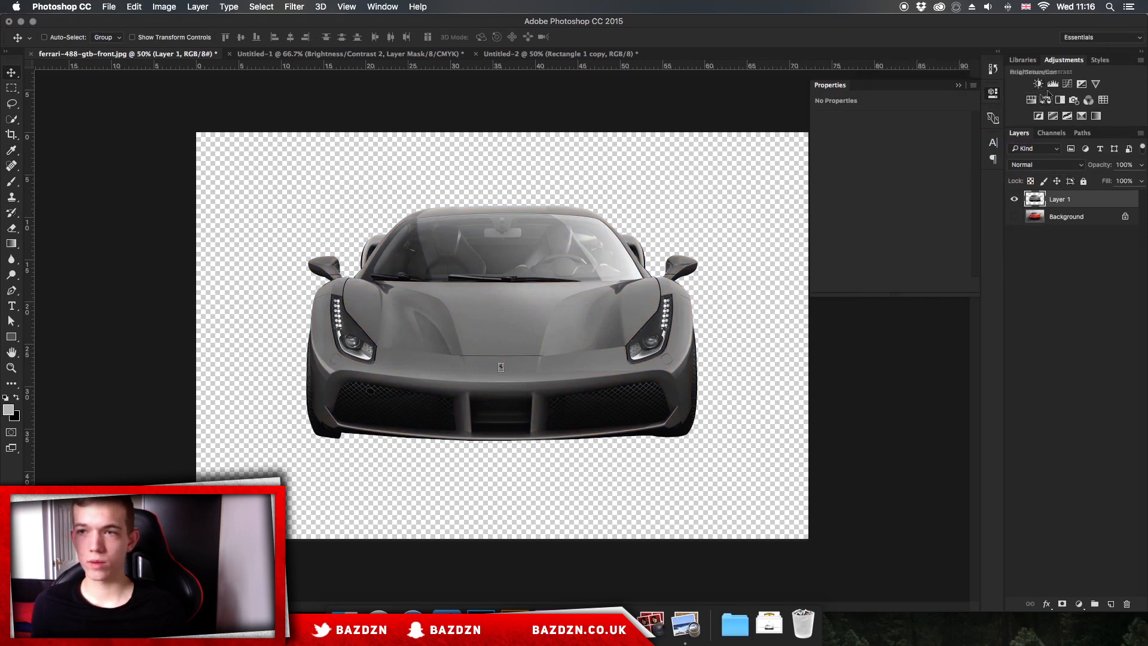
# Add a Brightness/Contrast adjustment layer above Layer 1 and set Brightness to 150 to turn the car white
pyautogui.click(1063, 63)
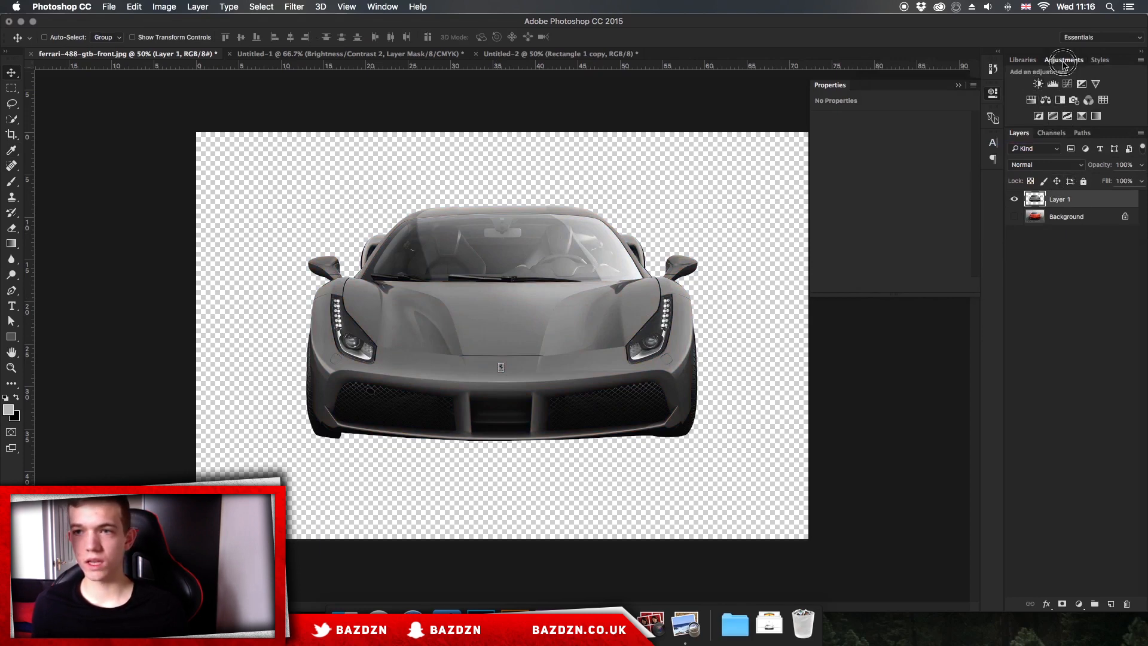
pyautogui.click(382, 6)
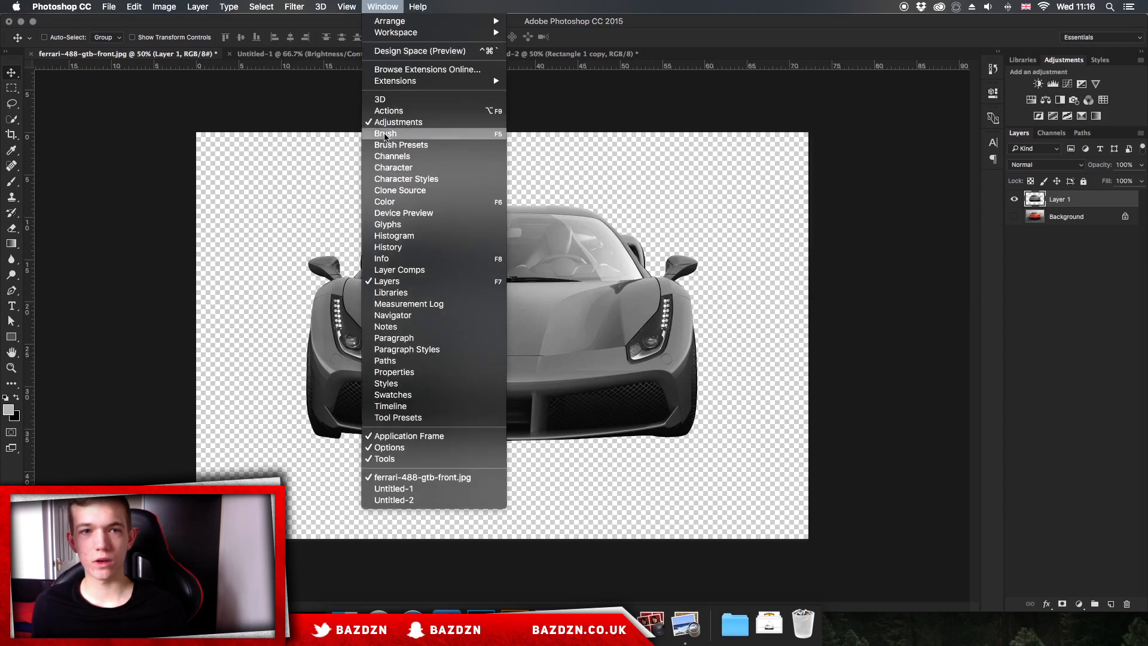
pyautogui.click(1037, 83)
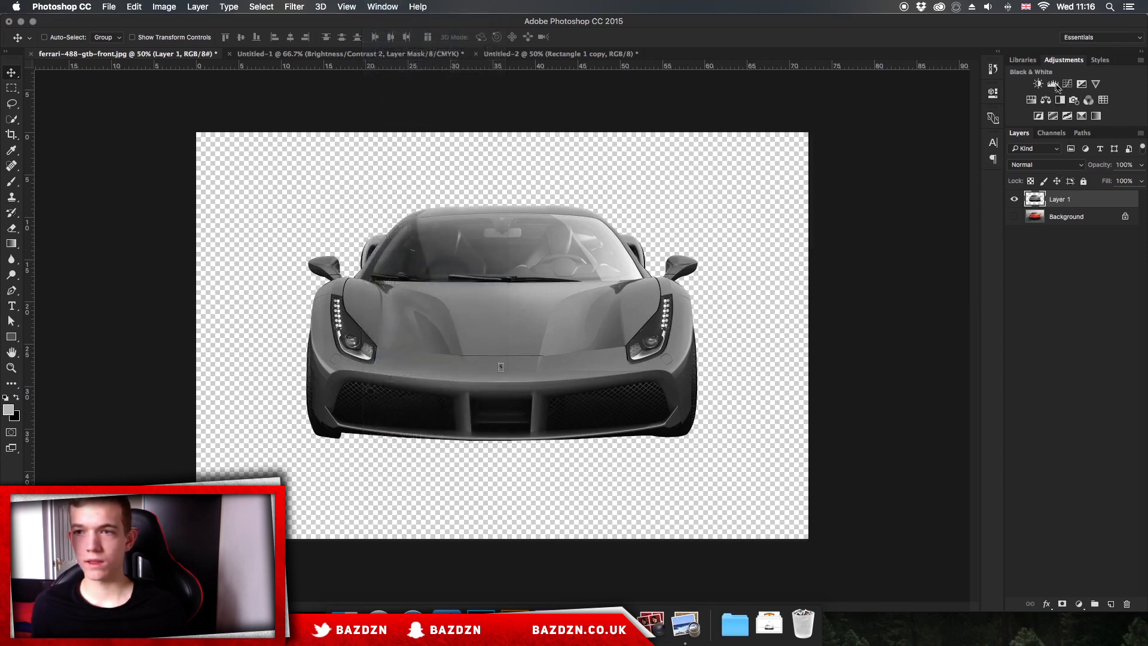
pyautogui.click(1038, 84)
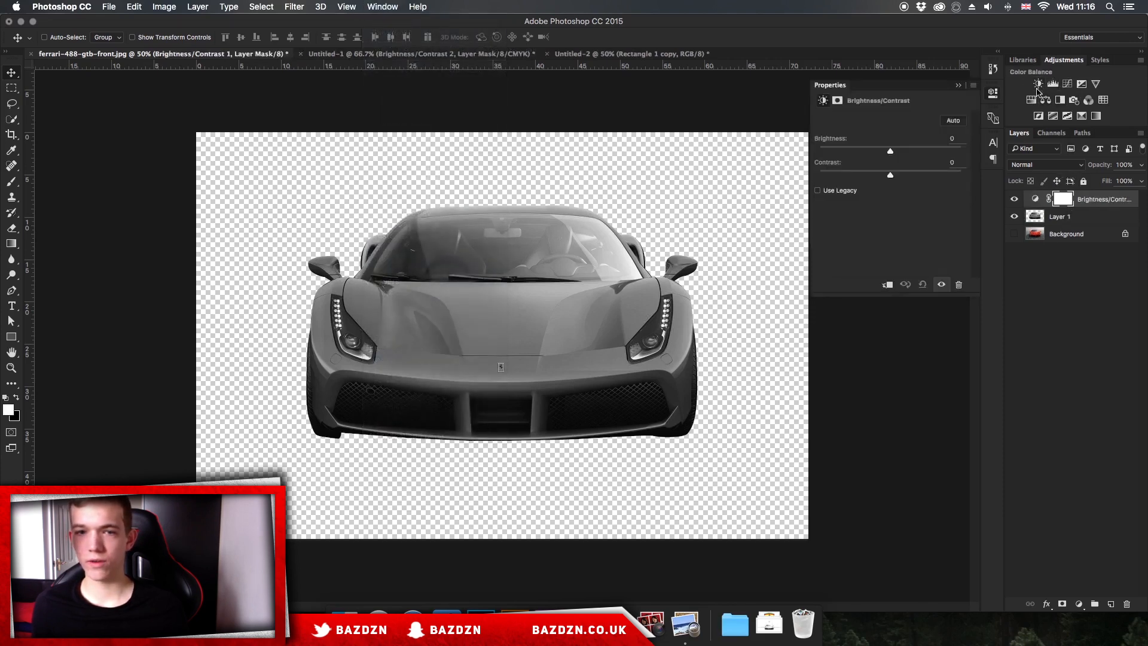
pyautogui.moveTo(895, 153); pyautogui.dragTo(985, 151)
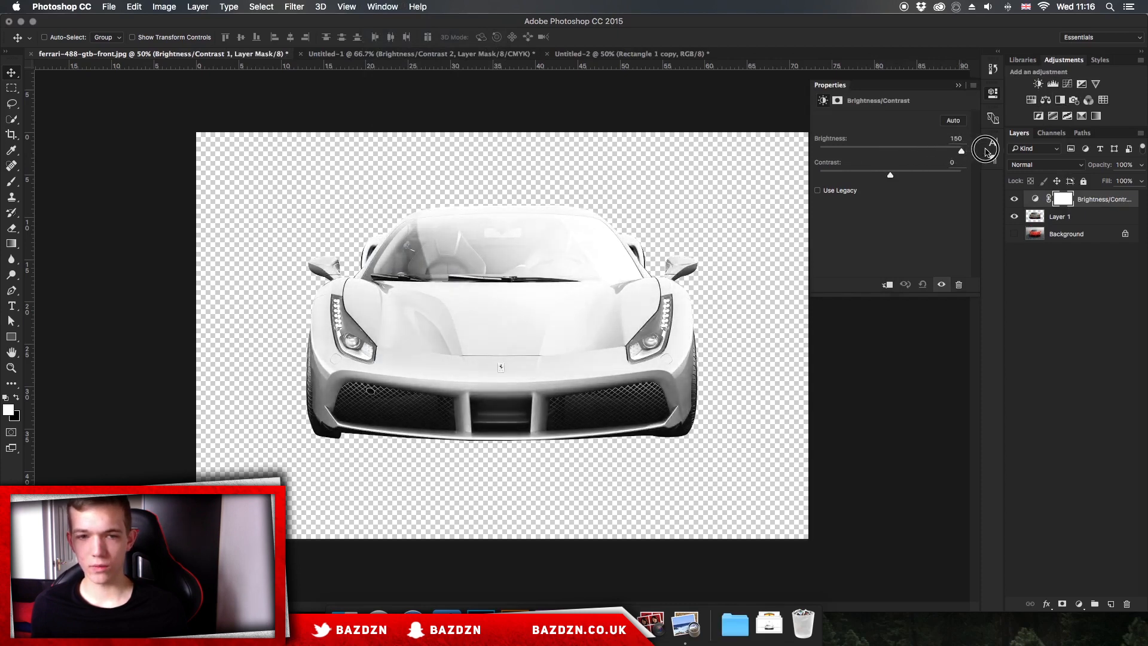
pyautogui.click(955, 139)
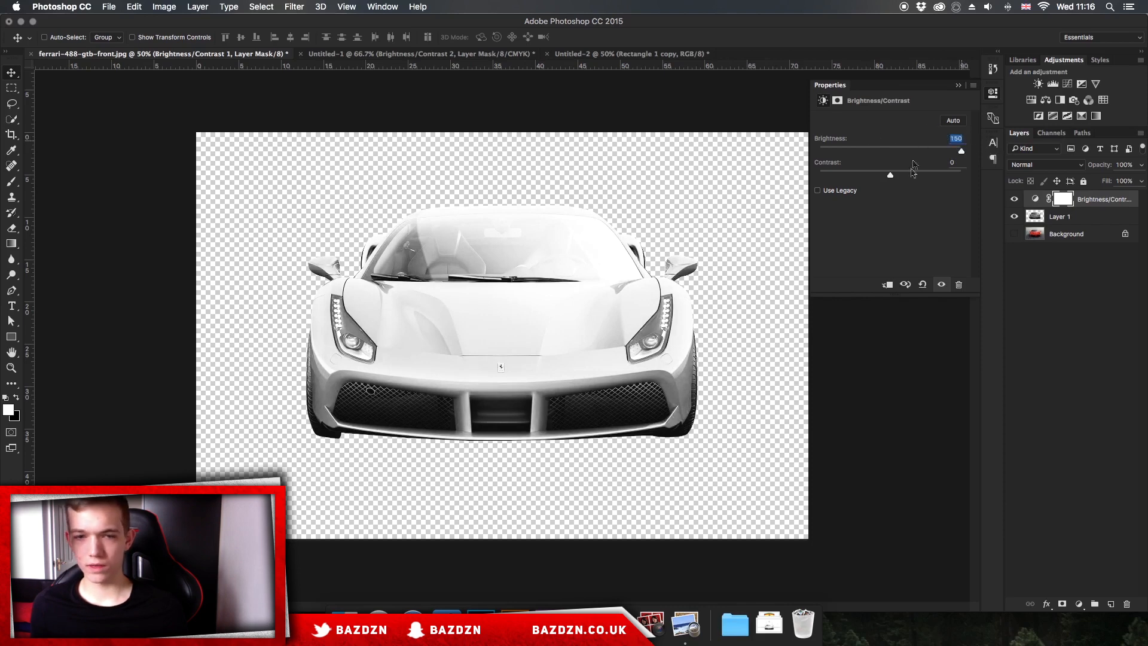
# Merge the Brightness/Contrast adjustment with Layer 1, show the Background photo, and compare the white car with the original
pyautogui.click(1111, 219)
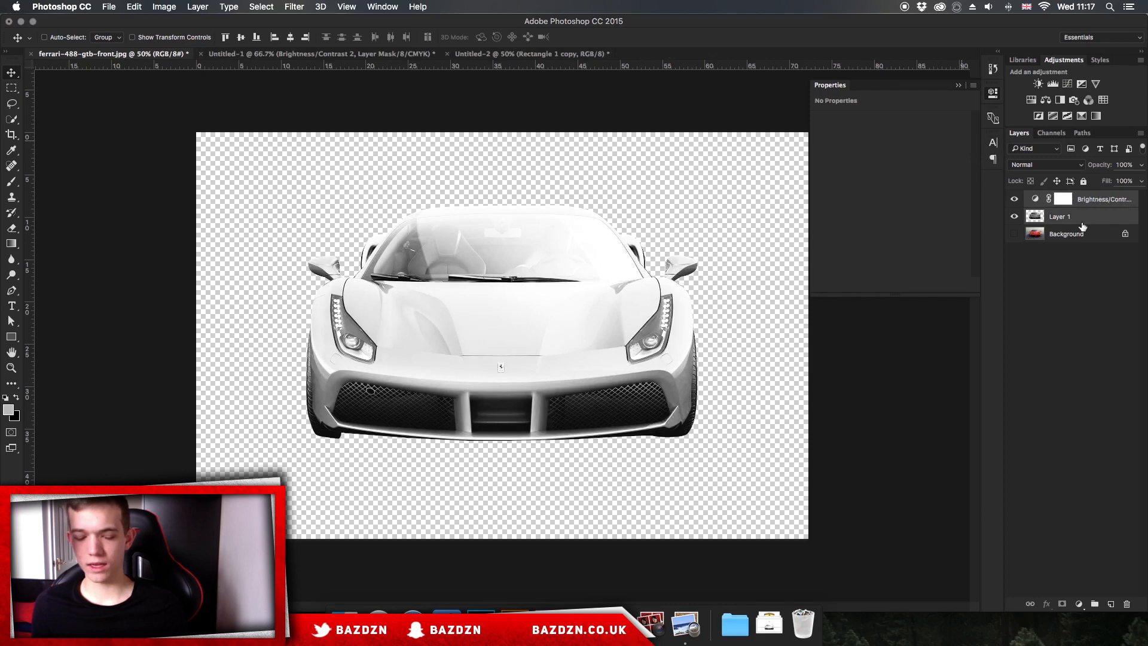
pyautogui.press('super+e')
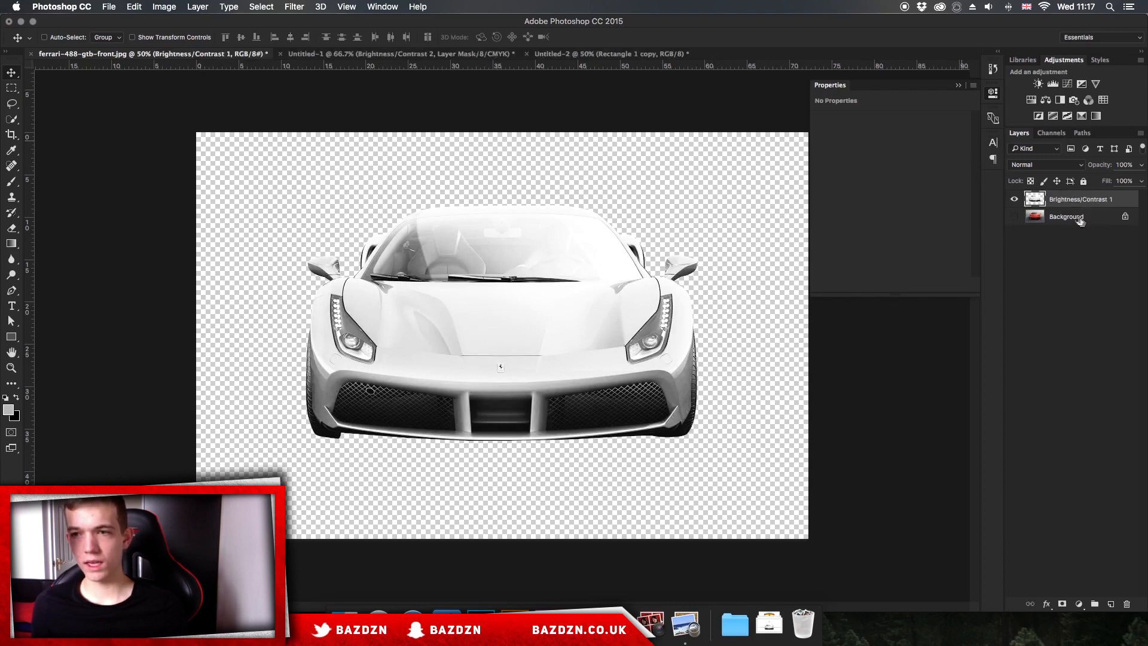
pyautogui.click(1014, 199)
pyautogui.click(1015, 217)
pyautogui.click(1014, 199)
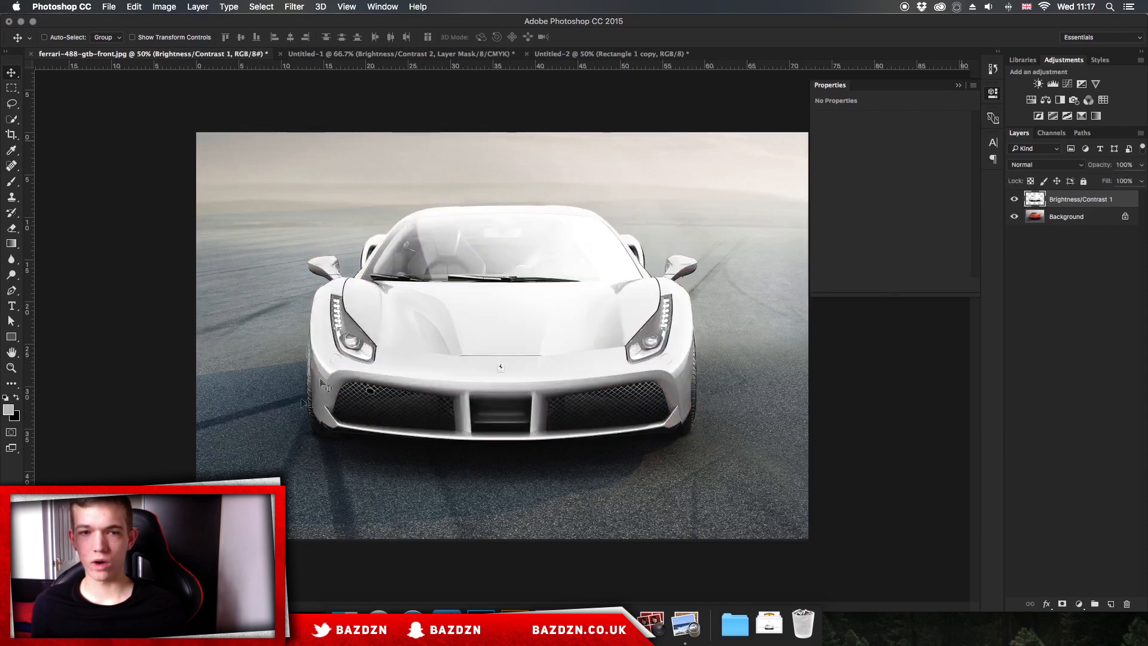
pyautogui.click(1014, 200)
pyautogui.click(1013, 199)
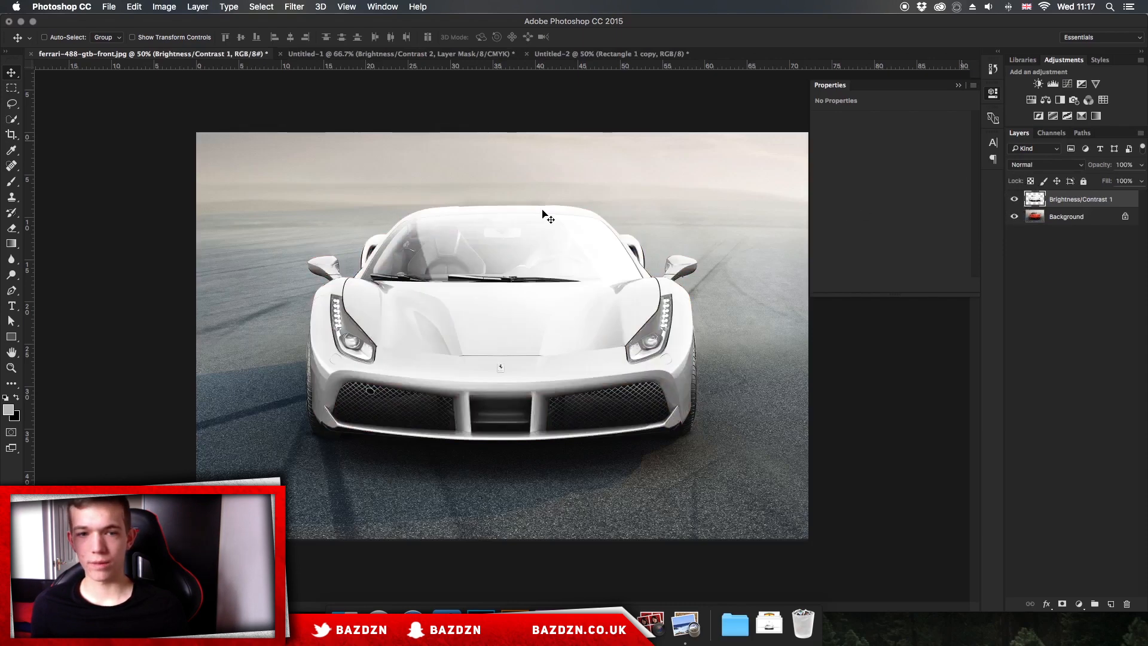
# Bring the white car into Untitled-2, scale it down with Free Transform and centre it on the vertical guide between the stripes
pyautogui.moveTo(568, 224); pyautogui.dragTo(613, 282)
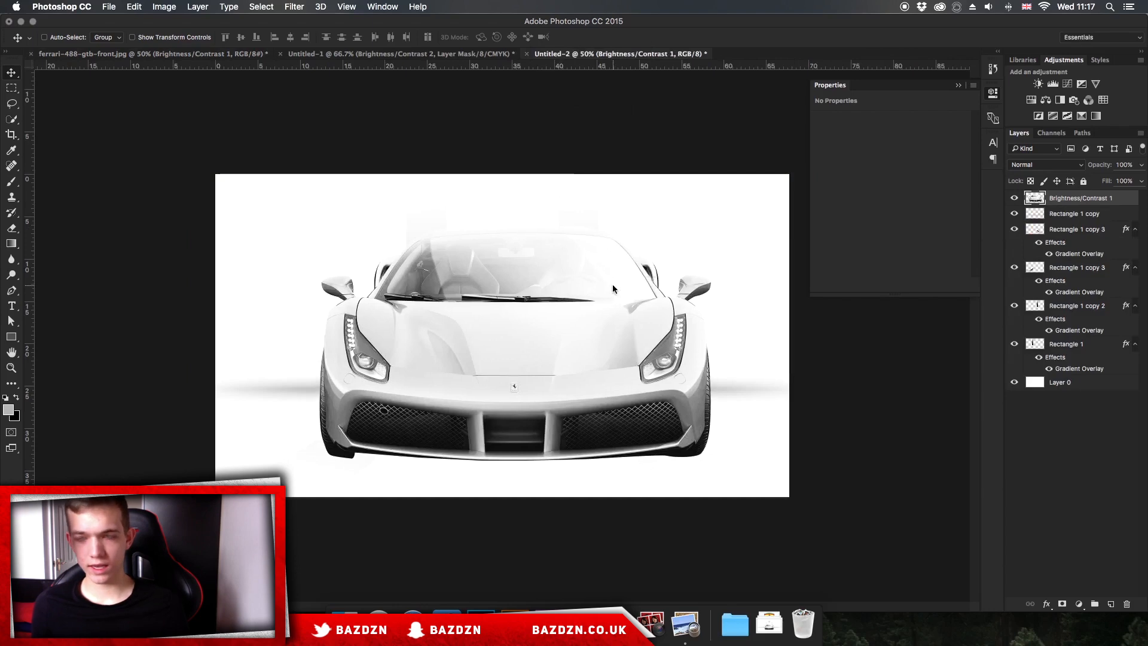
pyautogui.moveTo(682, 280); pyautogui.dragTo(682, 280)
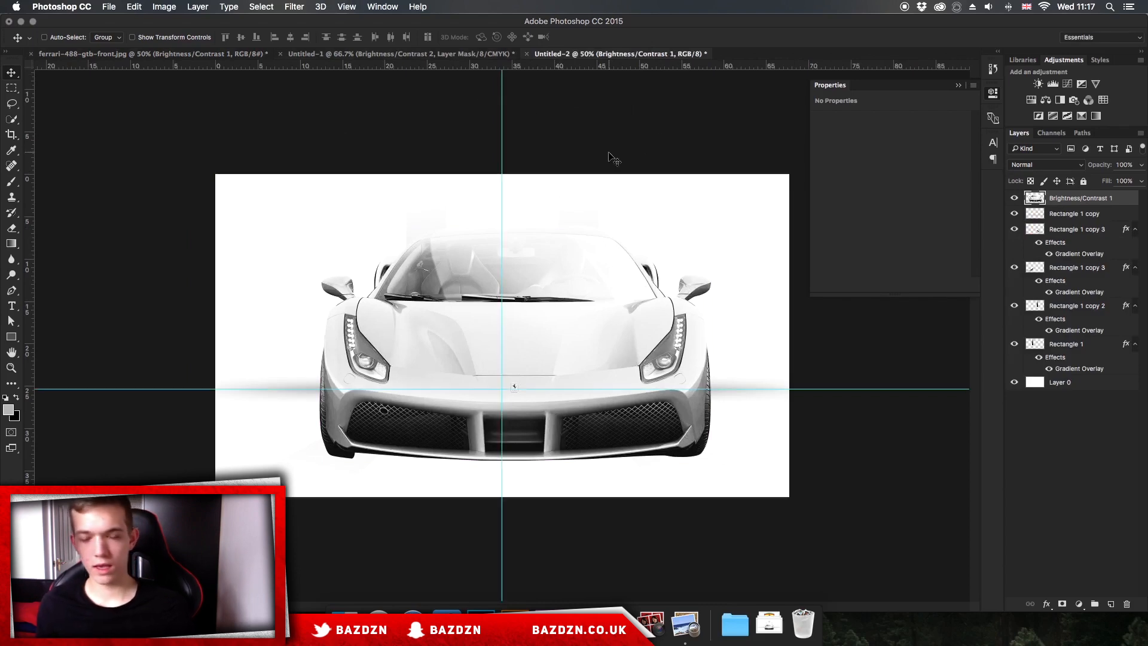
pyautogui.press('super+t')
pyautogui.moveTo(712, 223); pyautogui.dragTo(622, 277)
pyautogui.moveTo(599, 324); pyautogui.dragTo(585, 334)
pyautogui.moveTo(609, 289); pyautogui.dragTo(650, 343)
pyautogui.press('Return')
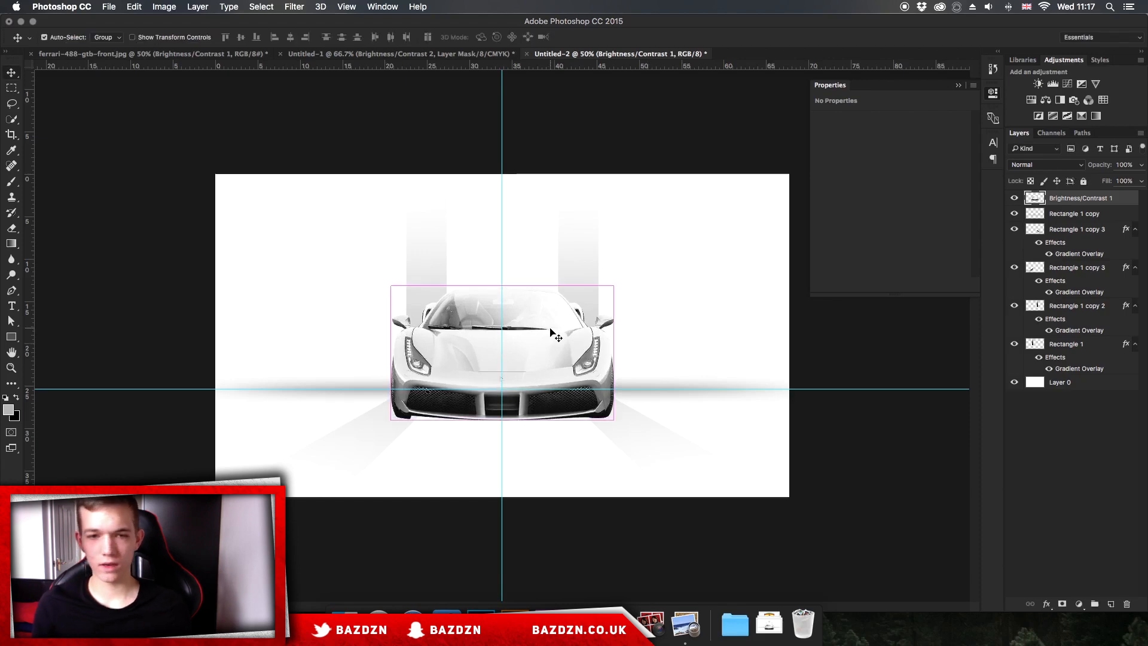
# Hide the guides and move the car straight down so it stands on the floor stripes below the horizon shadow
pyautogui.press('super+semicolon')
pyautogui.press('super+plus')
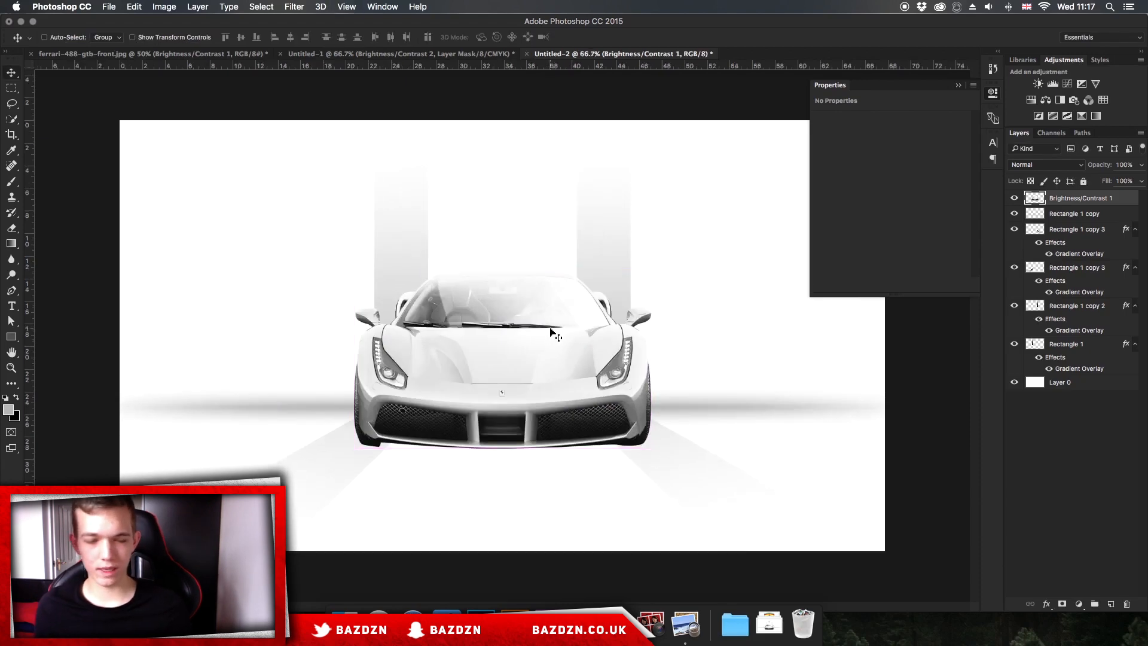
pyautogui.moveTo(555, 330); pyautogui.dragTo(554, 357)
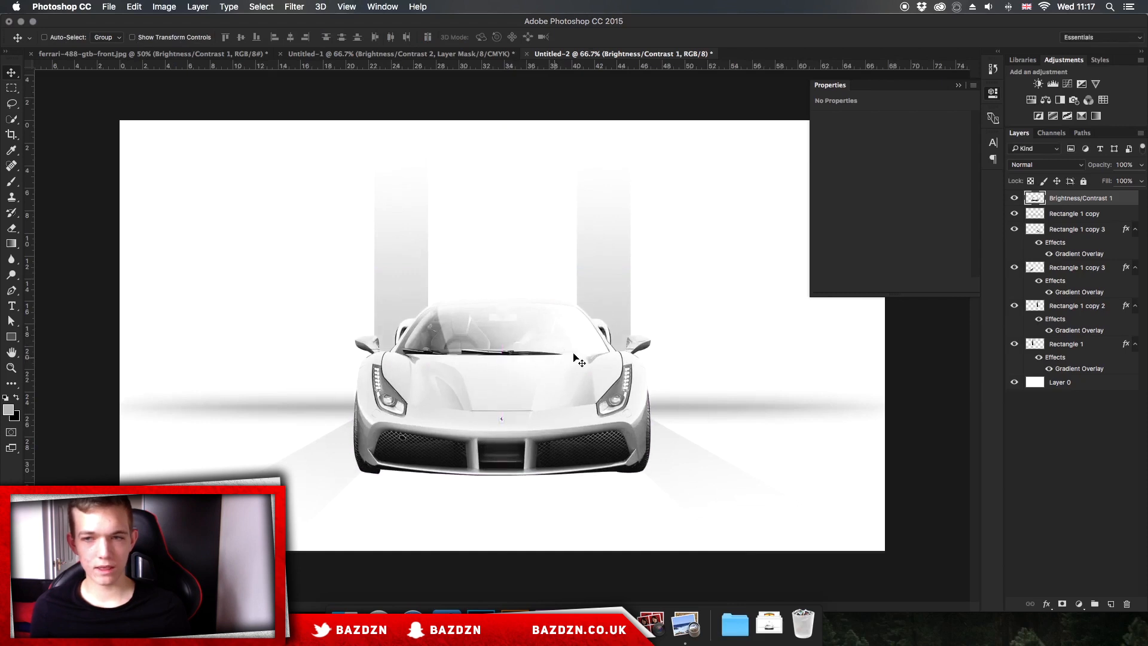
# Compare the Untitled-2 composition with and without the car, and check the shadow under the car in the Untitled-1 reference
pyautogui.click(1014, 198)
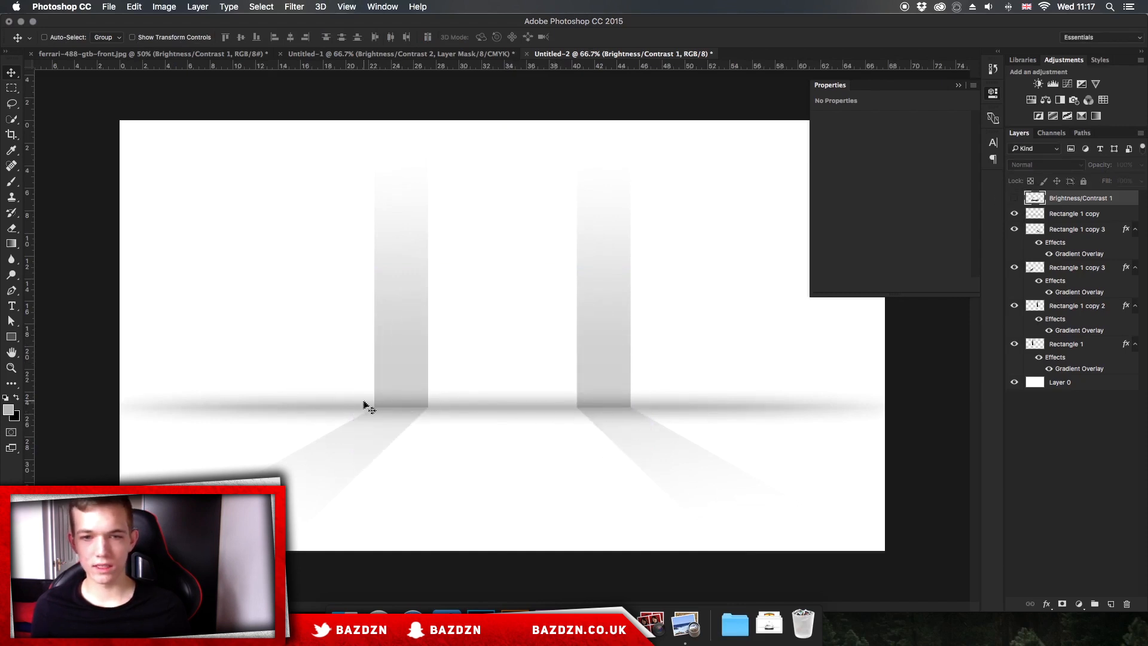
pyautogui.click(1014, 197)
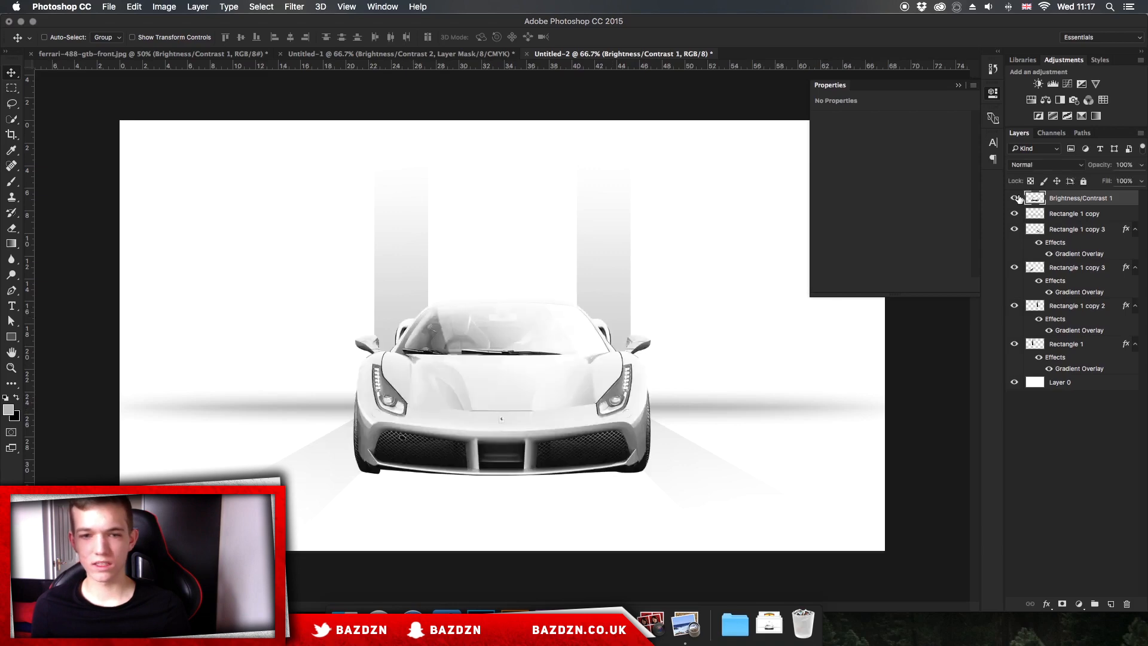
pyautogui.press('super+minus')
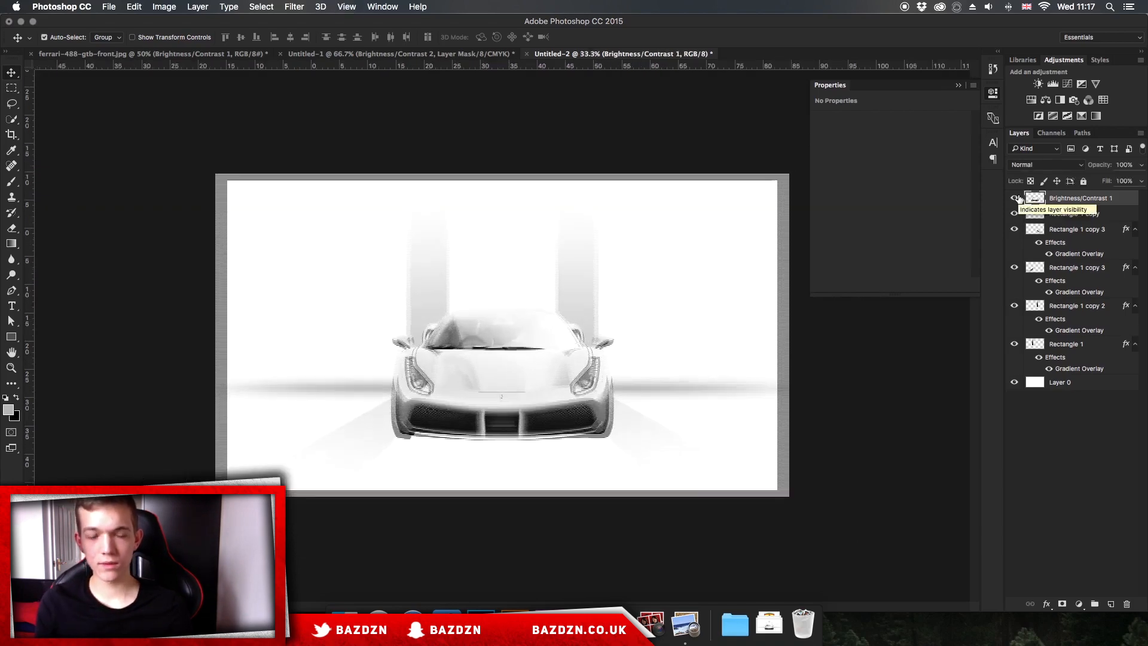
pyautogui.press('super+plus')
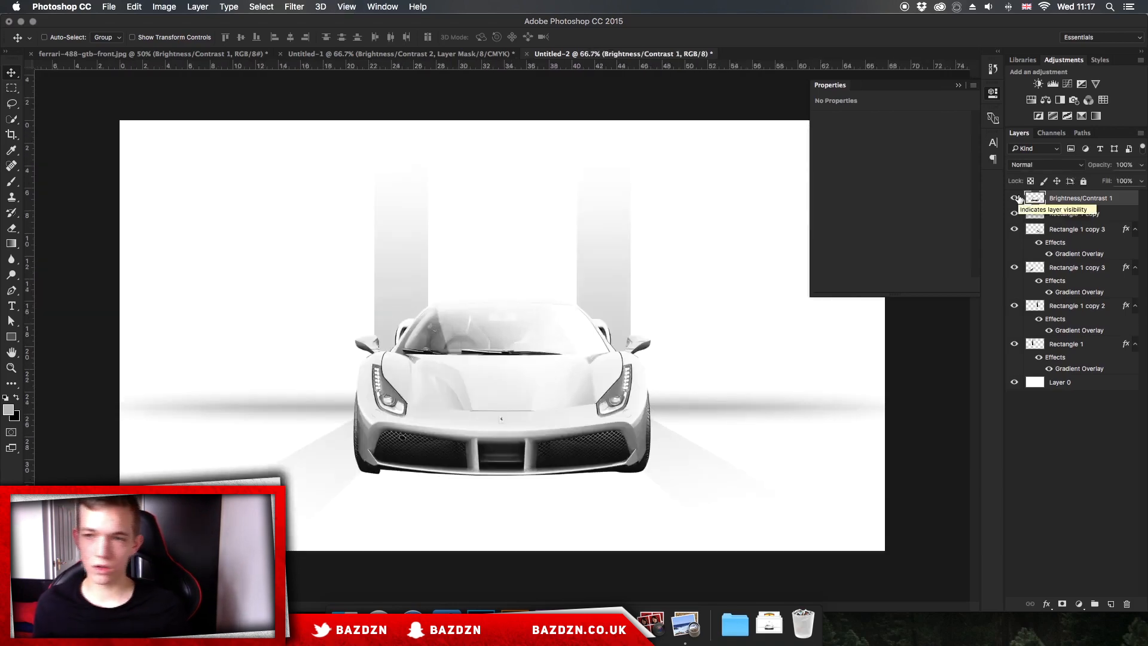
pyautogui.click(959, 87)
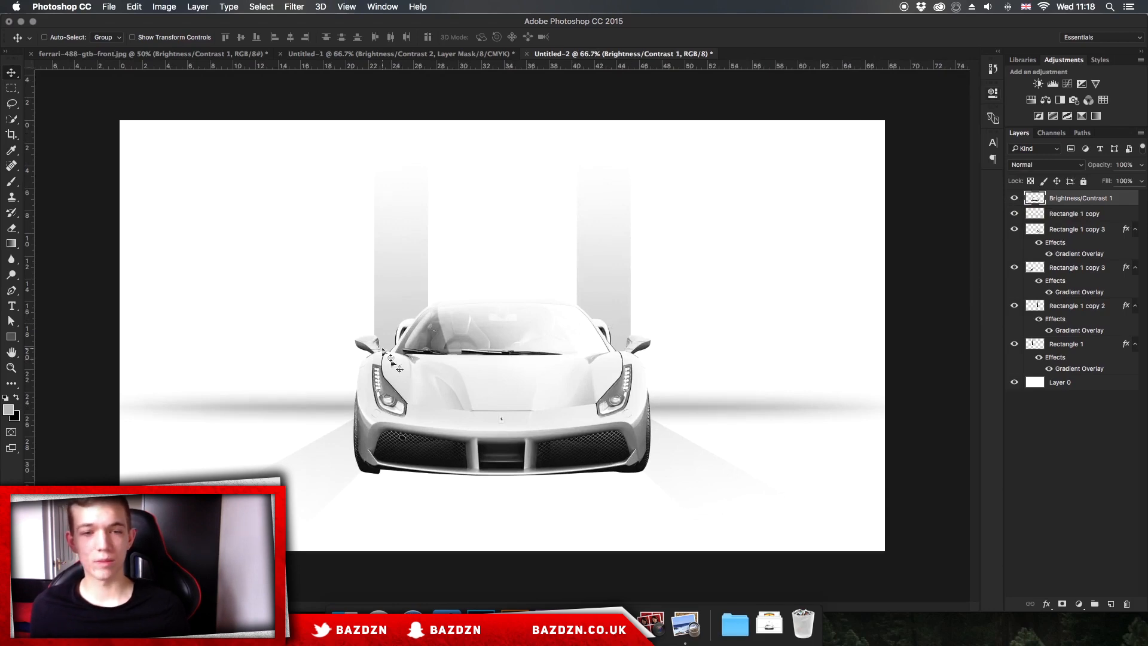
pyautogui.click(389, 54)
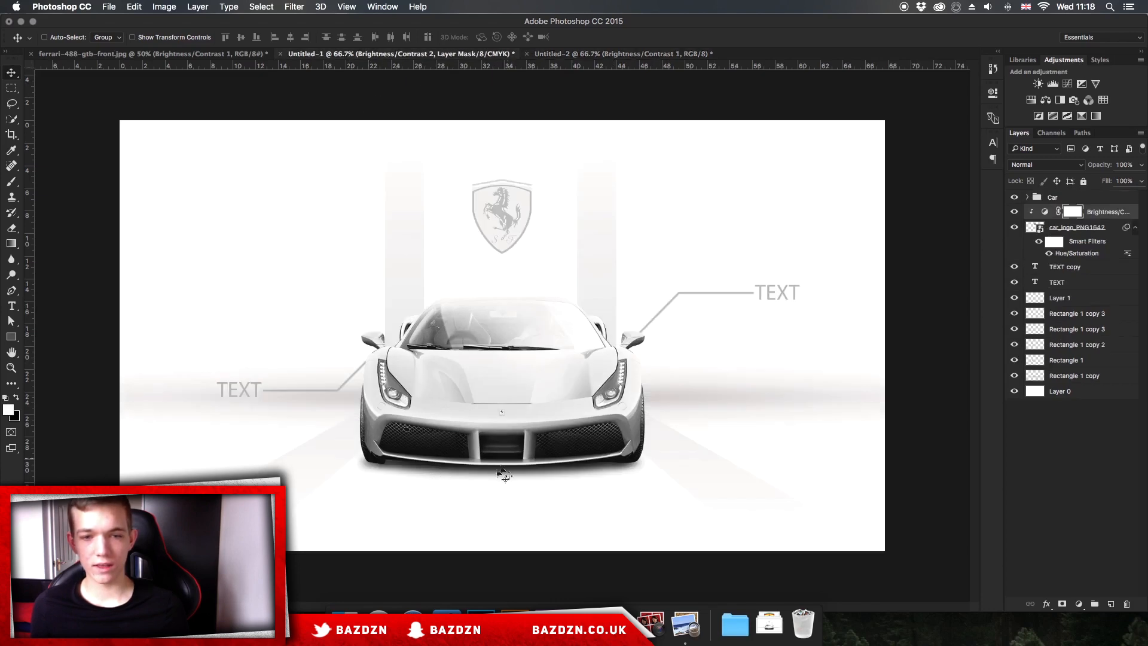
pyautogui.click(588, 53)
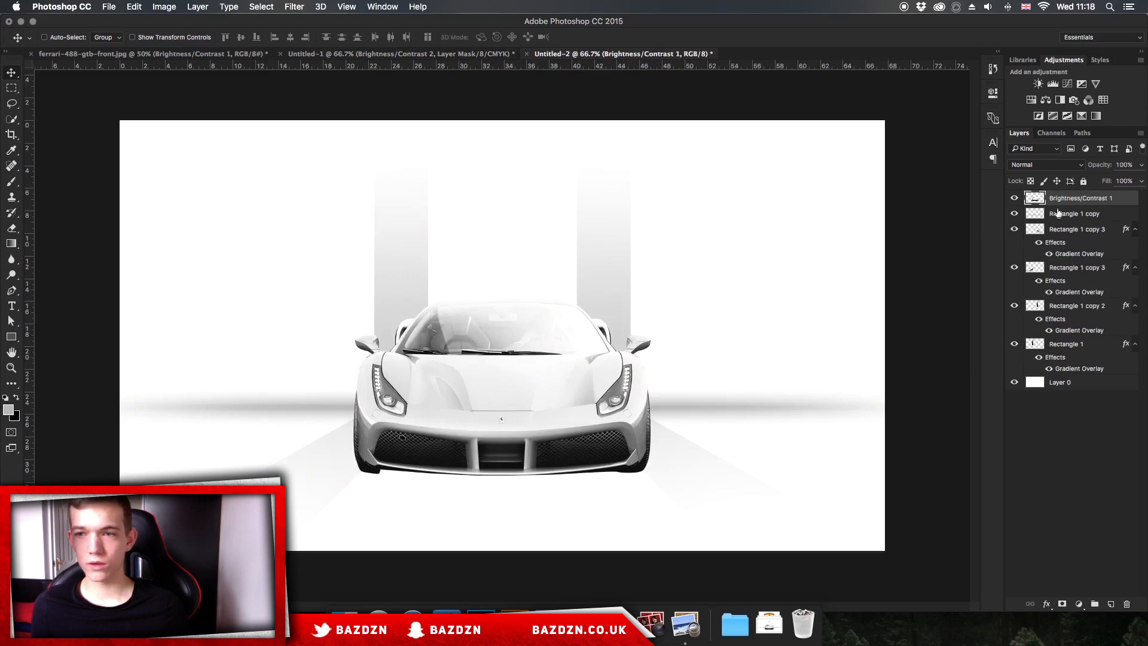
# Select the Rectangle 1 copy layer beneath the car and set the foreground colour to black, #000000
pyautogui.click(1057, 214)
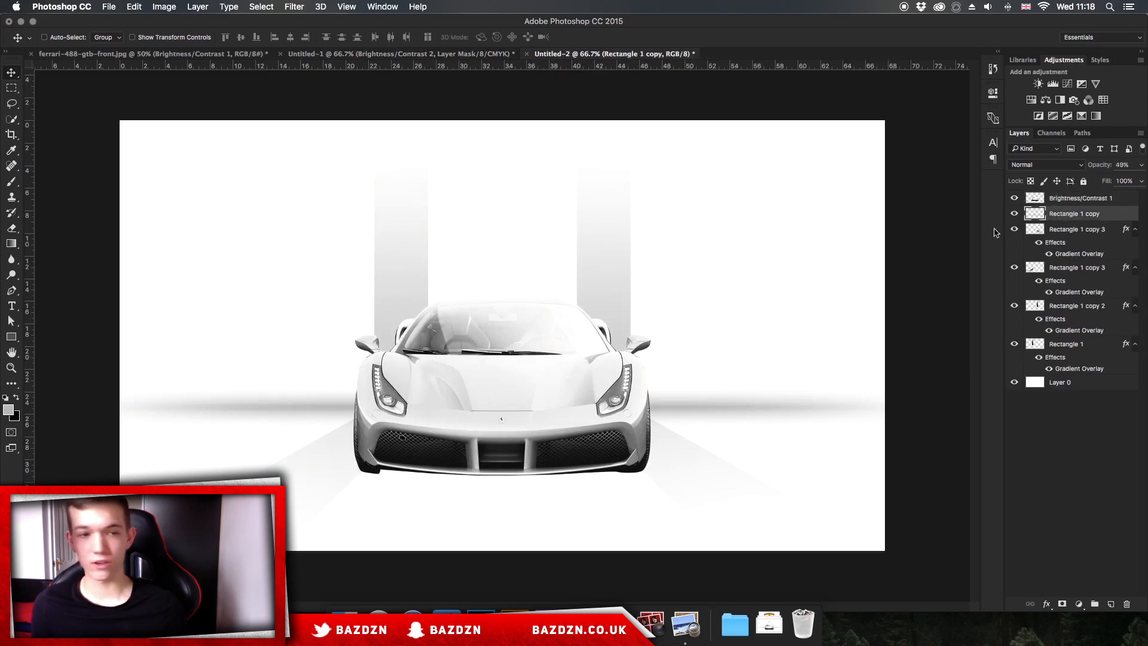
pyautogui.click(10, 409)
pyautogui.click(760, 241)
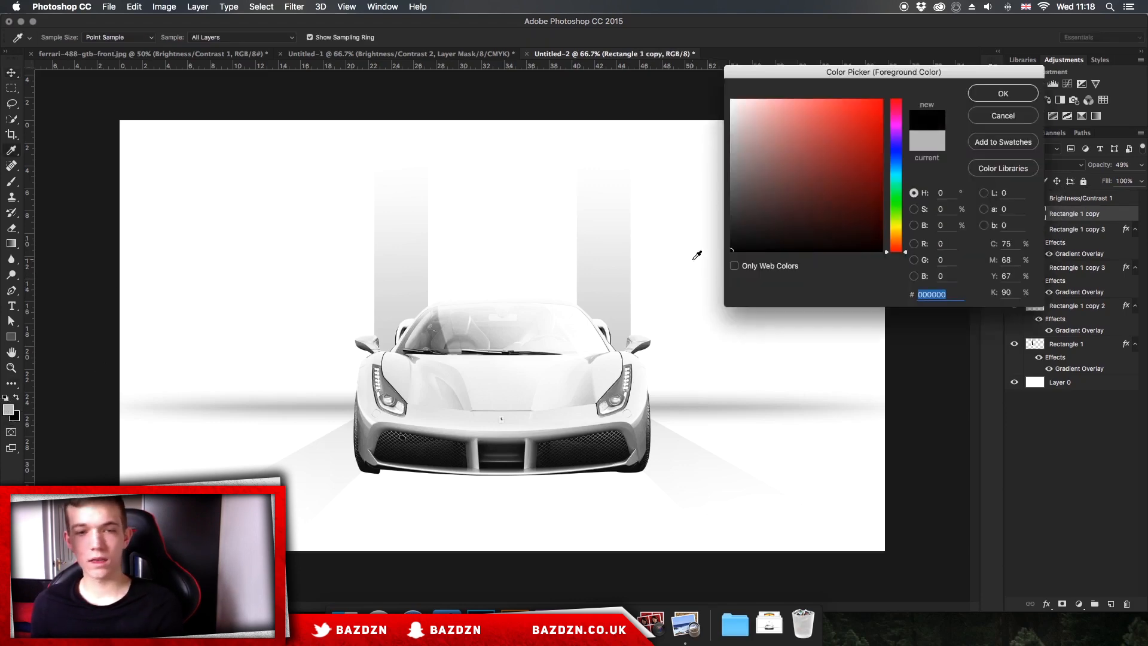
pyautogui.press('Return')
pyautogui.press('v')
# Show the guides and draw a flat black ellipse, about 652 × 28 px, centred on the vertical guide beneath the car's front bumper
pyautogui.click(11, 337)
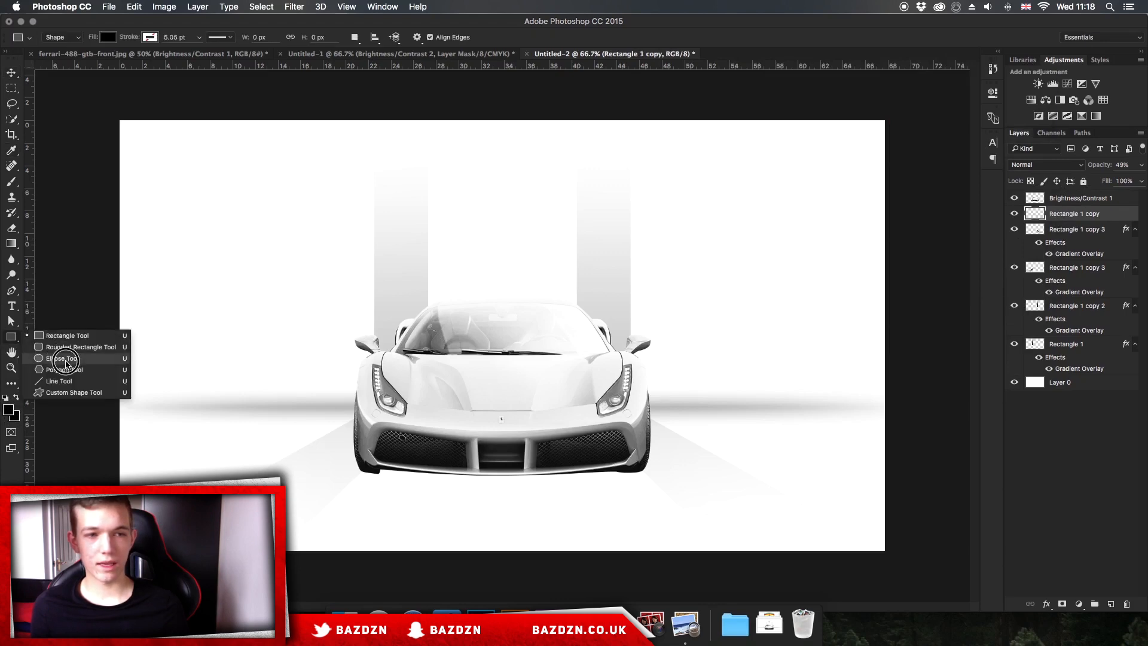
pyautogui.click(65, 363)
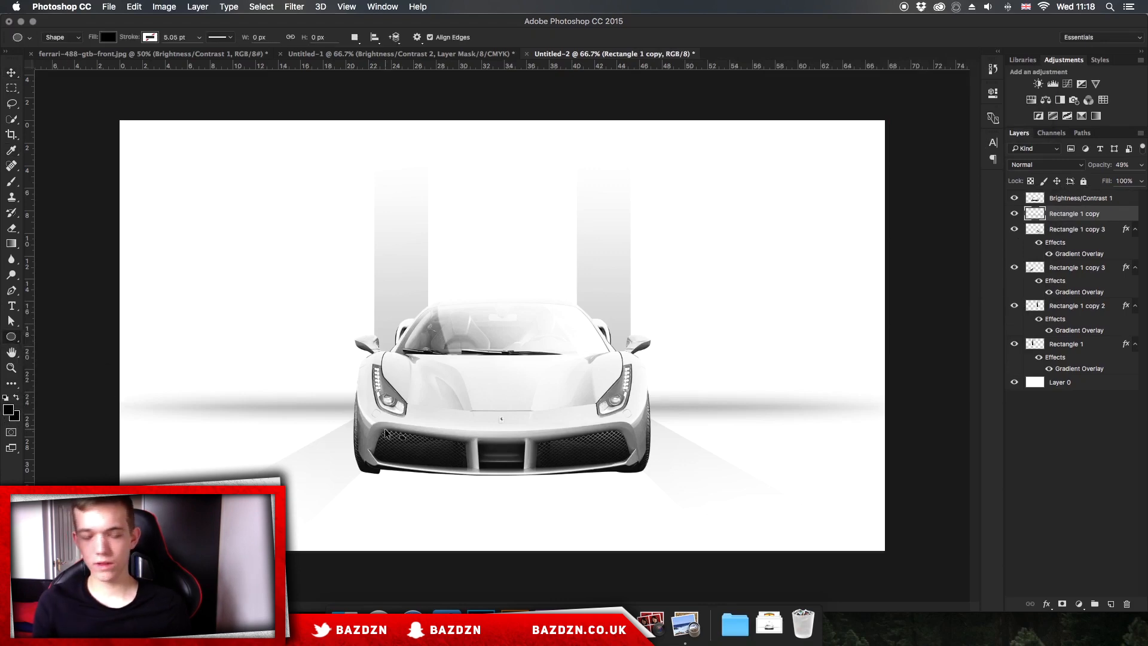
pyautogui.press('super+plus')
pyautogui.scroll(-5, 389, 359)
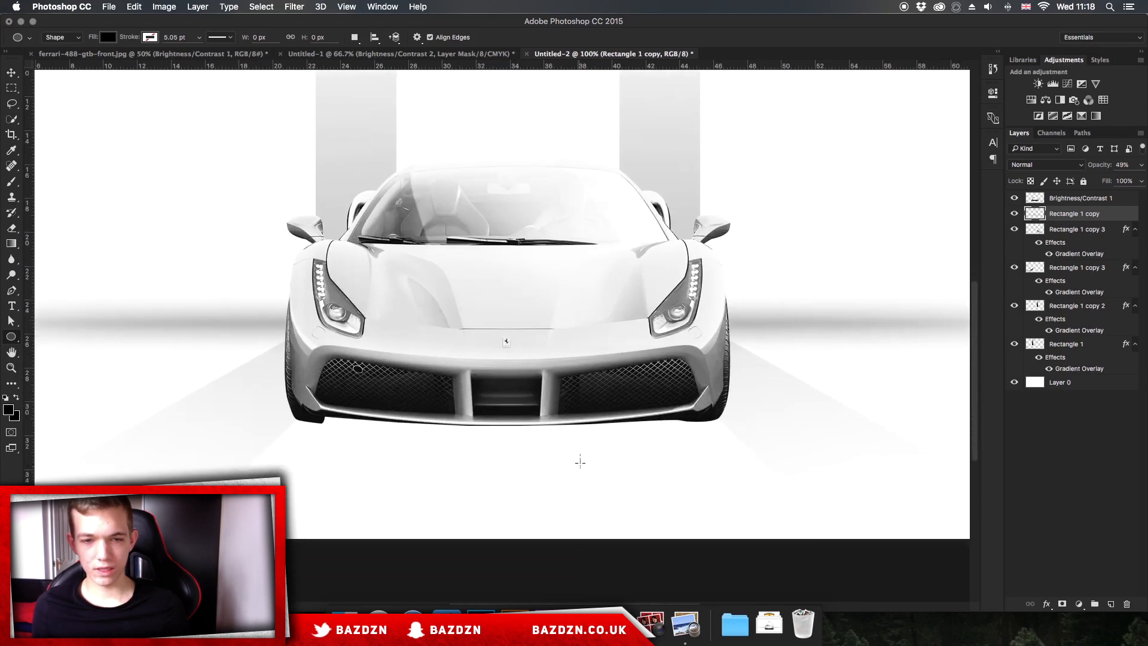
pyautogui.hscroll(-3, 578, 465)
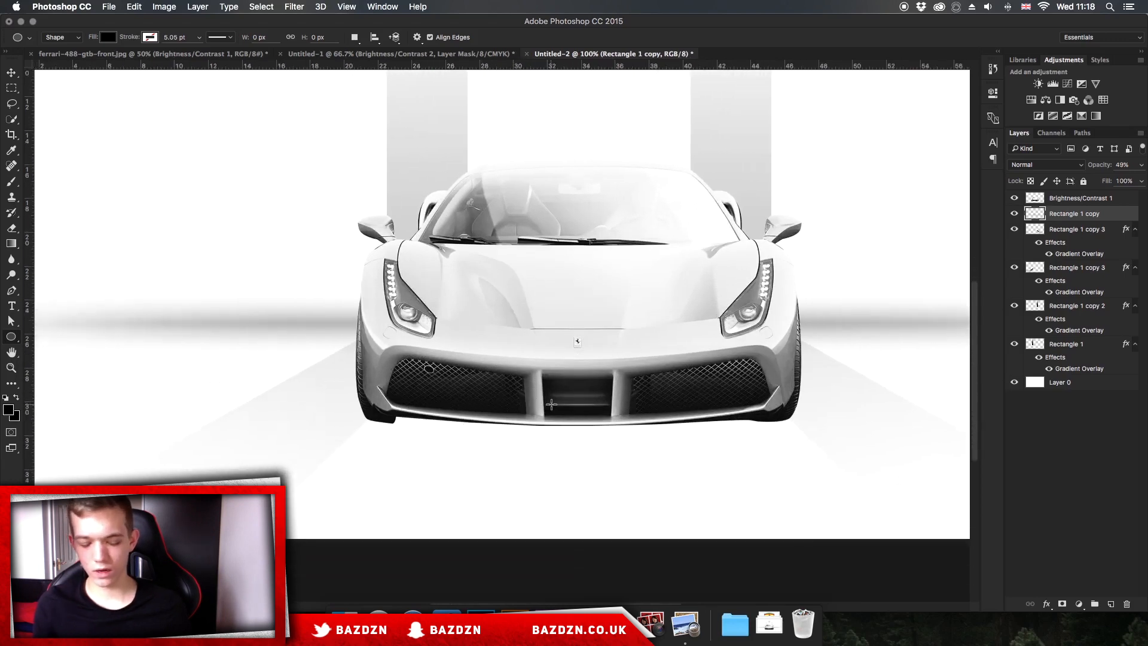
pyautogui.press('super+semicolon')
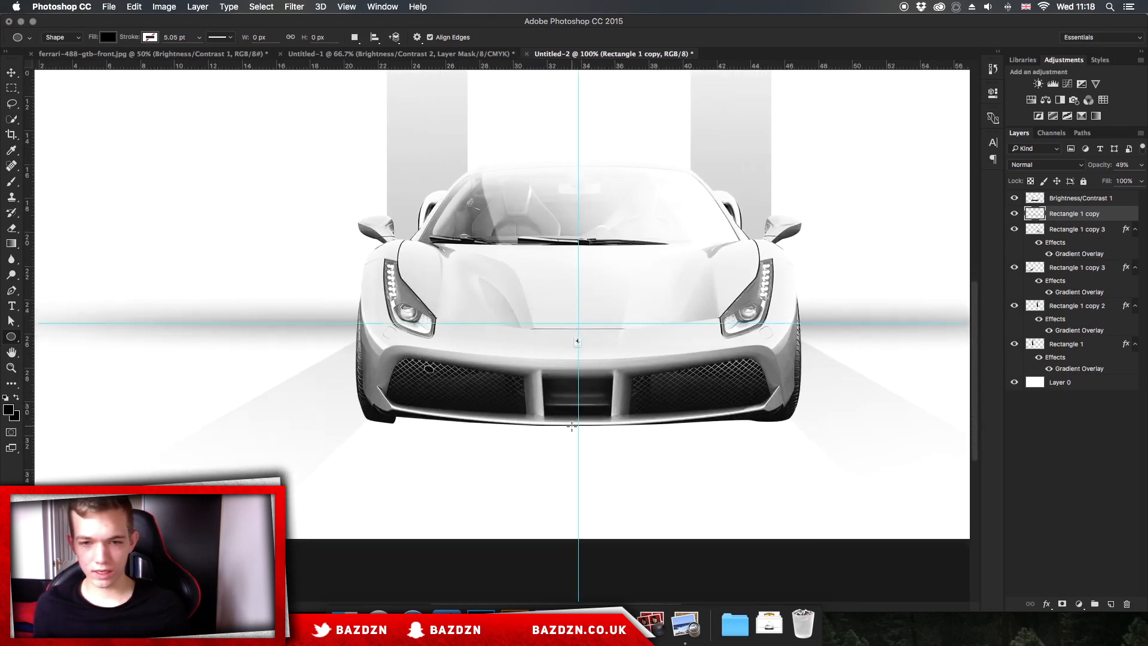
pyautogui.moveTo(578, 425); pyautogui.dragTo(773, 417)
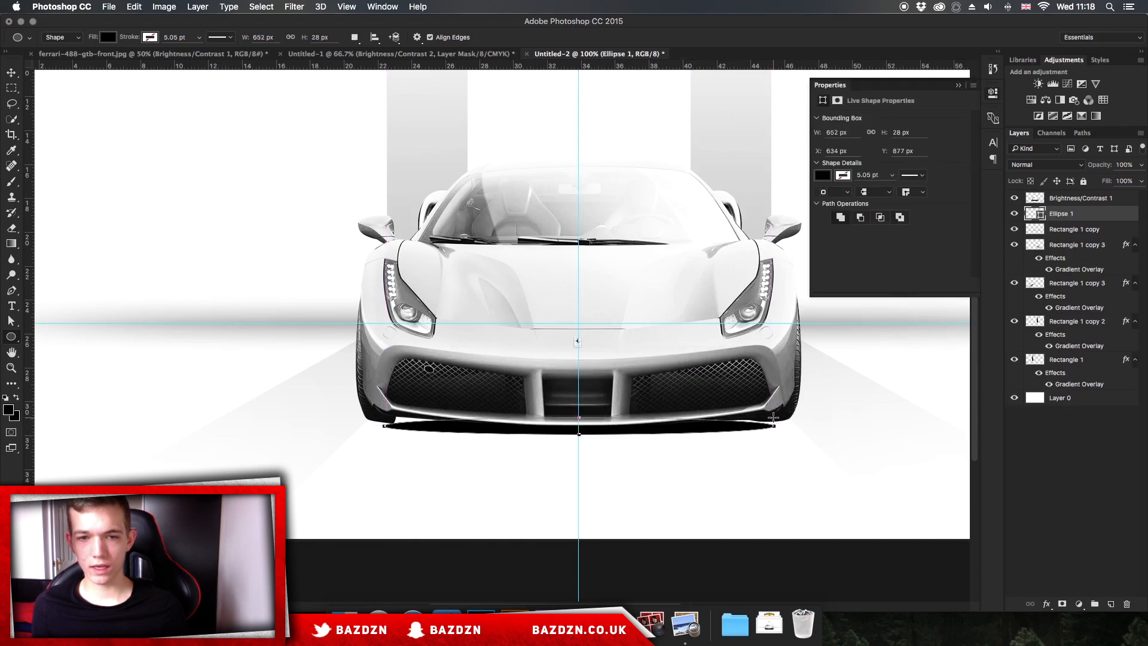
pyautogui.click(824, 175)
pyautogui.click(844, 176)
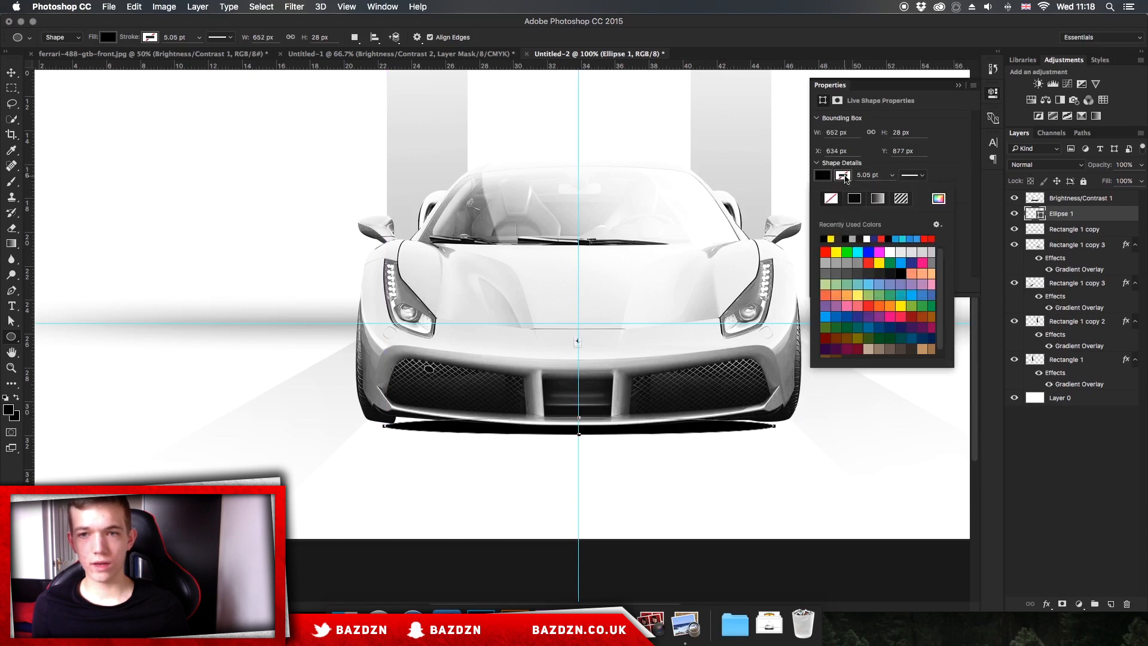
# Move the black ellipse up so it tucks under the front bumper, with its Y position at 872 px
pyautogui.click(15, 74)
pyautogui.moveTo(646, 430); pyautogui.dragTo(648, 423)
pyautogui.press('Down')
pyautogui.press('Down')
pyautogui.press('Down')
pyautogui.press('Down')
pyautogui.press('Down')
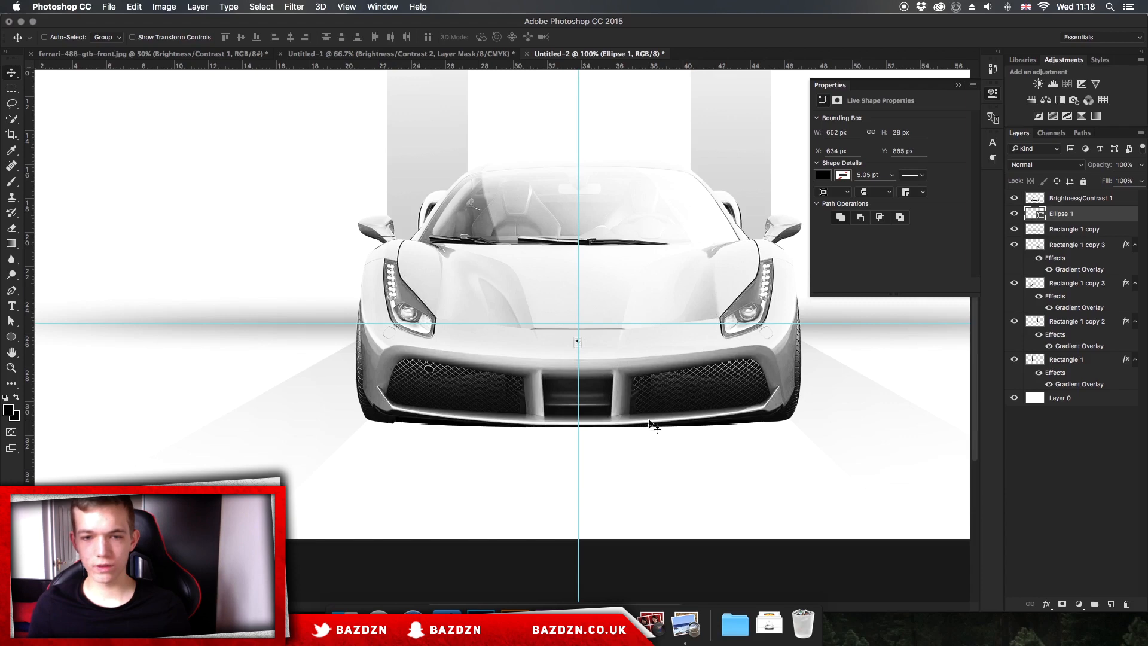
pyautogui.press('Down')
pyautogui.press('Down')
pyautogui.press('Down')
pyautogui.press('Down')
pyautogui.press('Down')
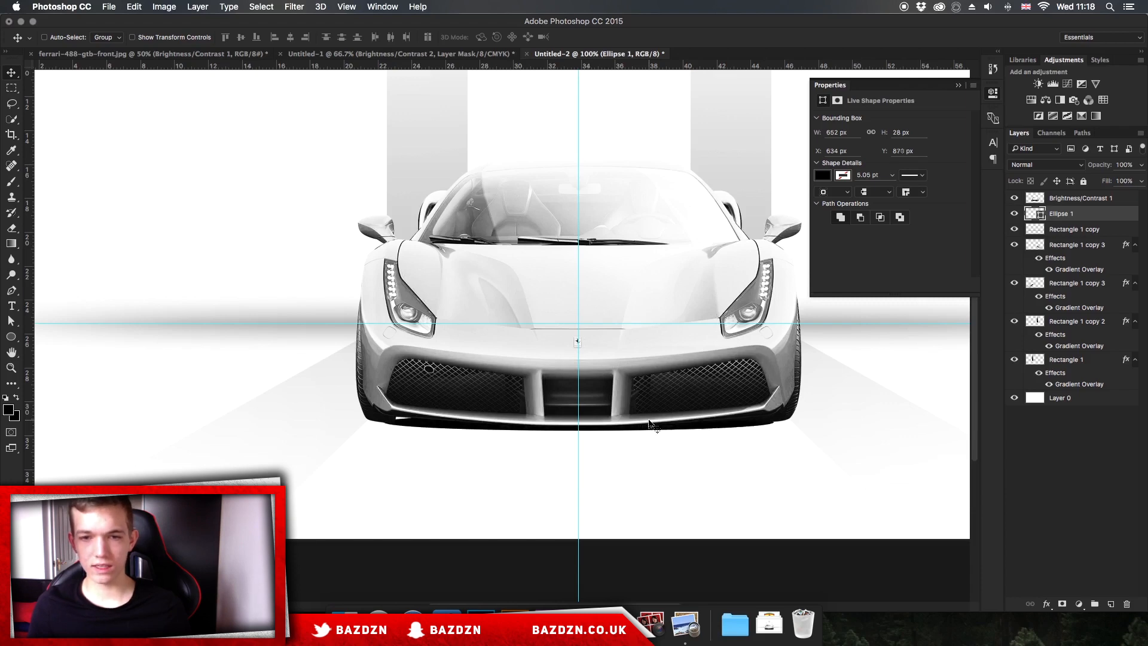
pyautogui.press('Up')
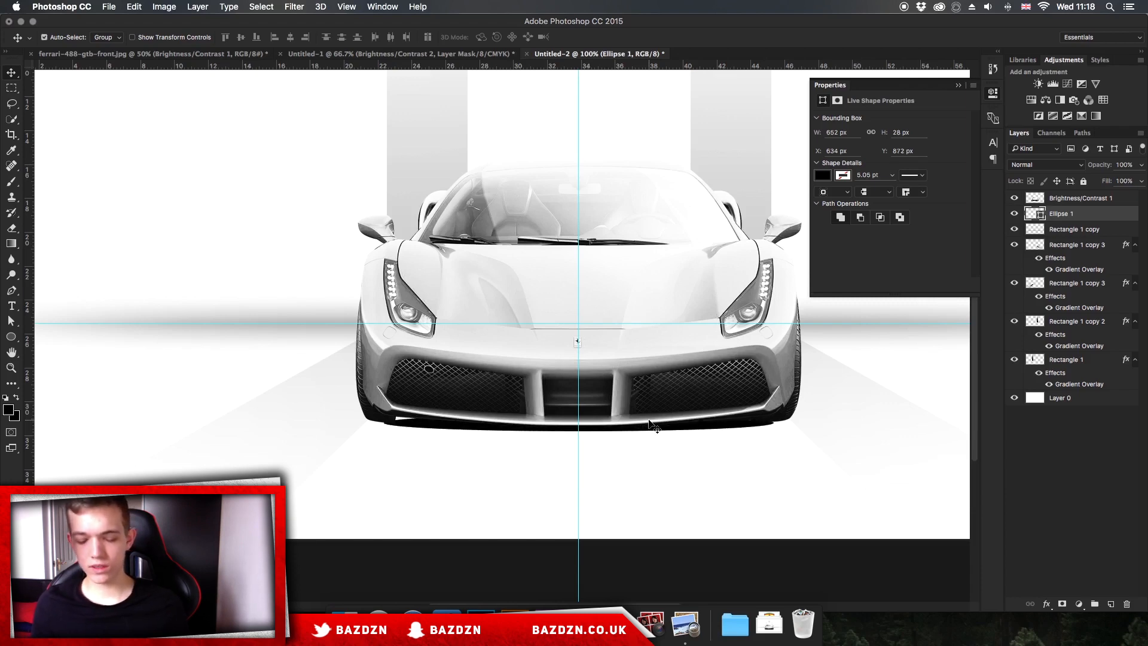
# Stretch the black ellipse beneath the bumper vertically to a height of 36 px and hide the guides
pyautogui.press('super+t')
pyautogui.click(578, 415)
pyautogui.moveTo(578, 415); pyautogui.dragTo(579, 411)
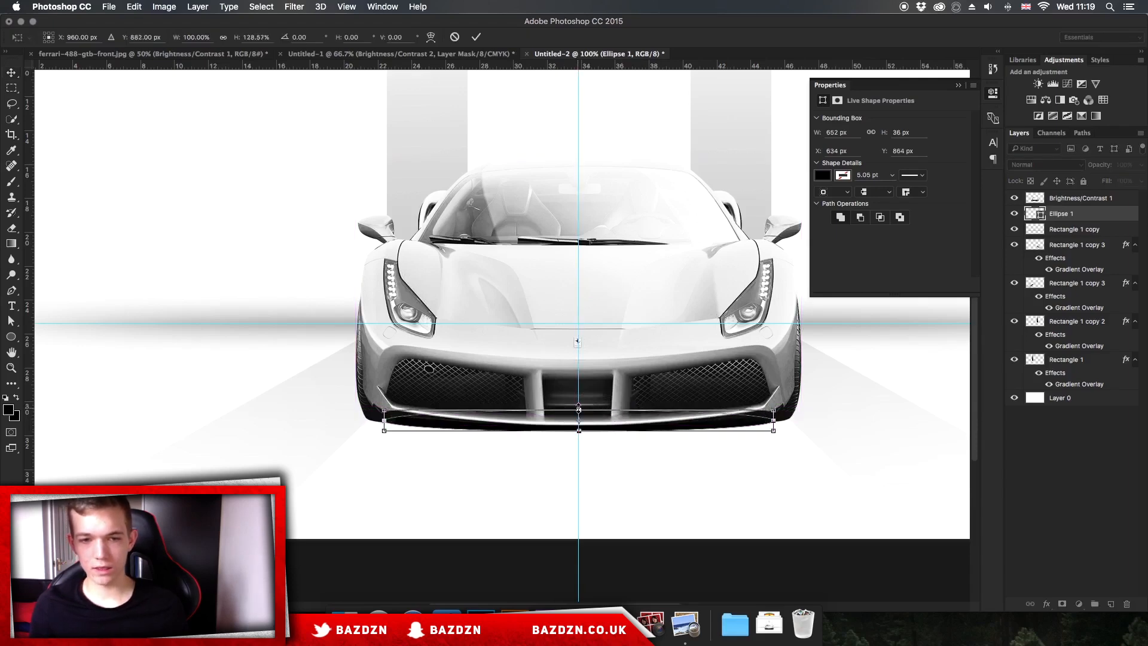
pyautogui.press('Return')
pyautogui.press('super+semicolon')
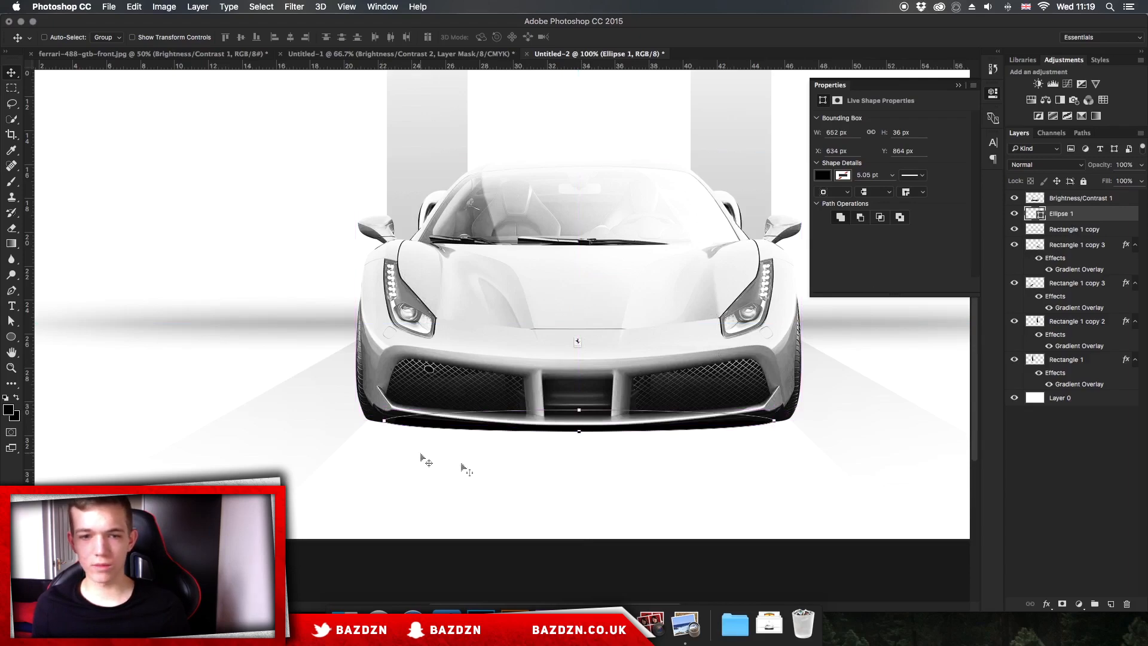
# Rasterize the large black ellipse and soften it with a Gaussian Blur of 5.0 px radius
pyautogui.press('super+plus')
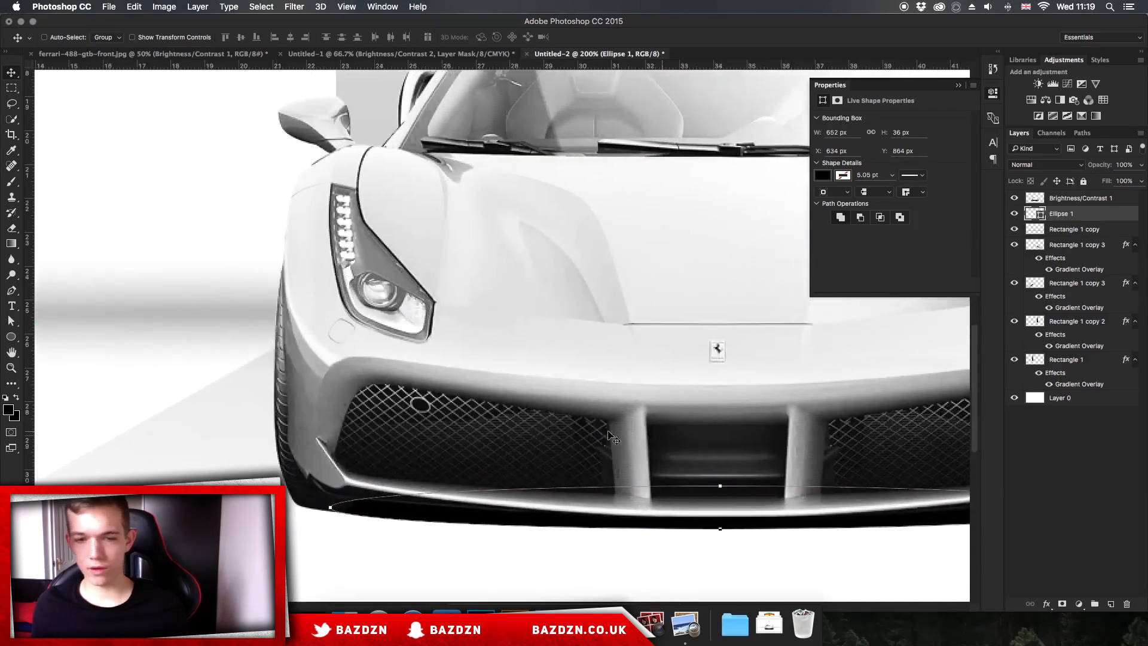
pyautogui.press('super+minus')
pyautogui.press('super+minus')
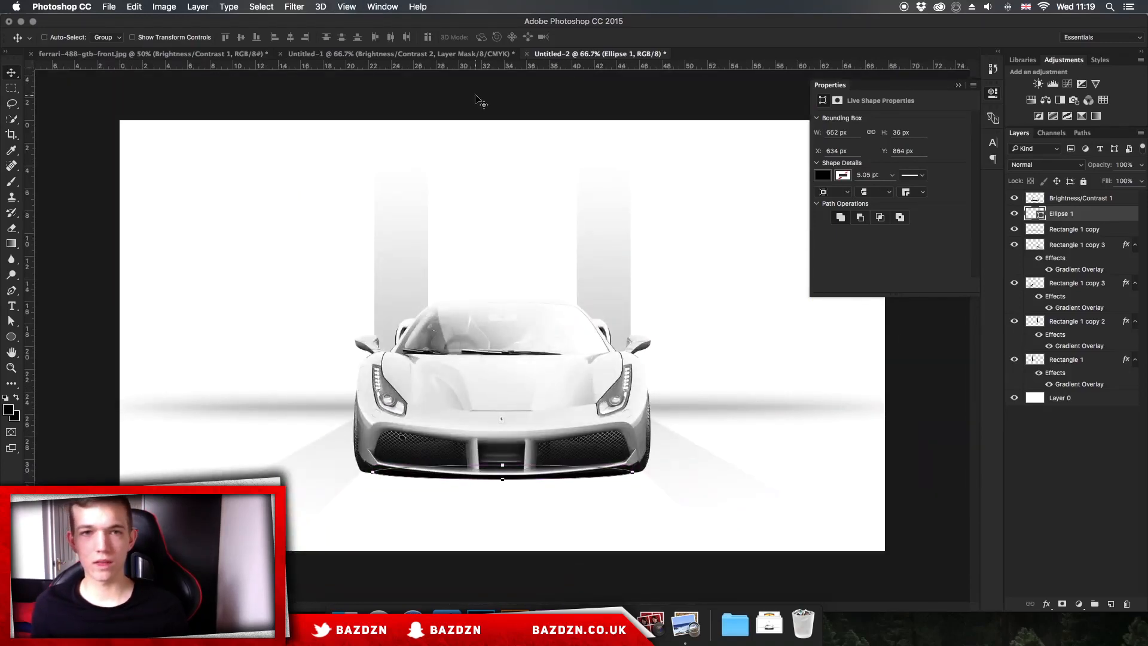
pyautogui.click(294, 6)
pyautogui.moveTo(413, 149)
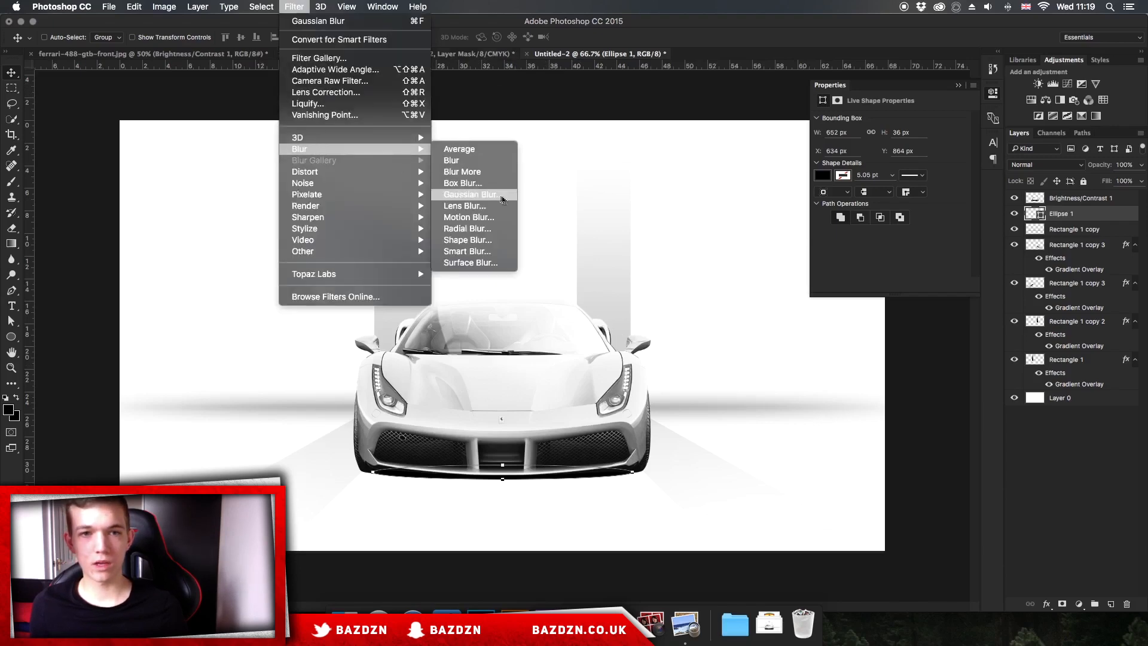
pyautogui.click(499, 202)
pyautogui.click(574, 216)
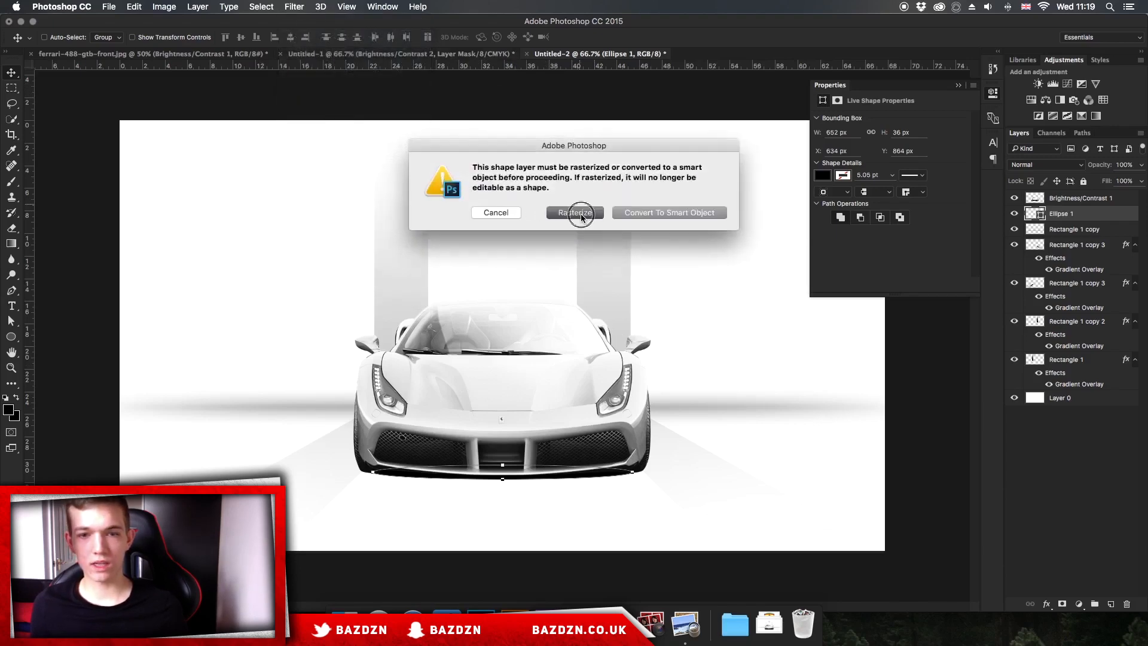
pyautogui.moveTo(92, 221)
pyautogui.mouseDown()
pyautogui.moveTo(42, 221)
pyautogui.moveTo(90, 221)
pyautogui.mouseUp()
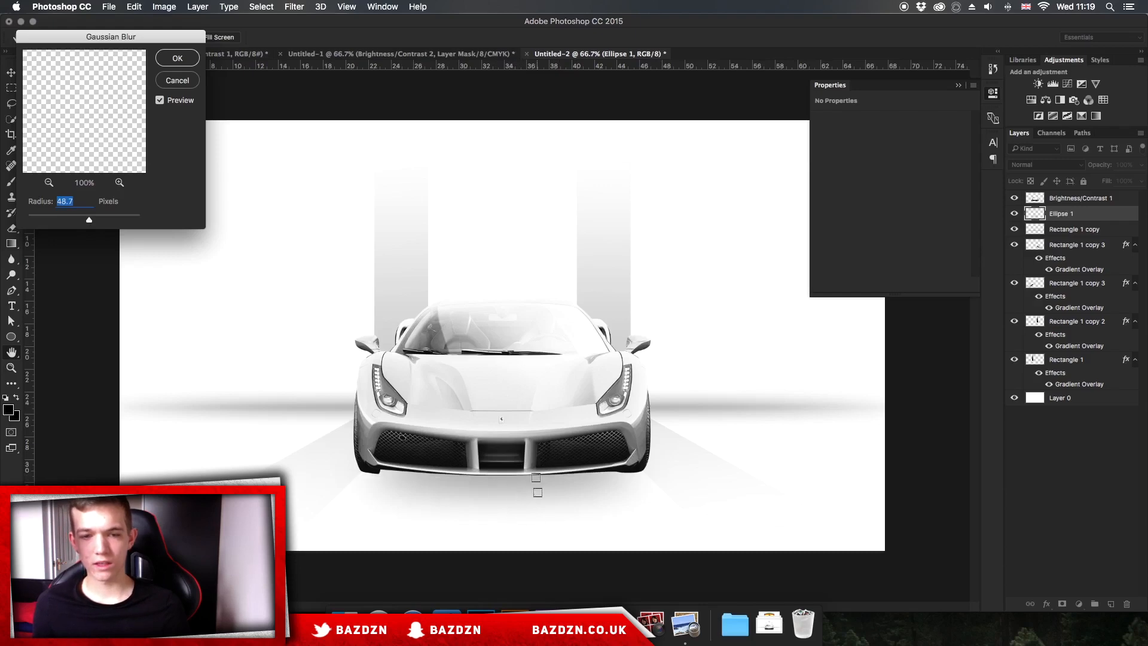
pyautogui.moveTo(91, 220); pyautogui.dragTo(61, 221)
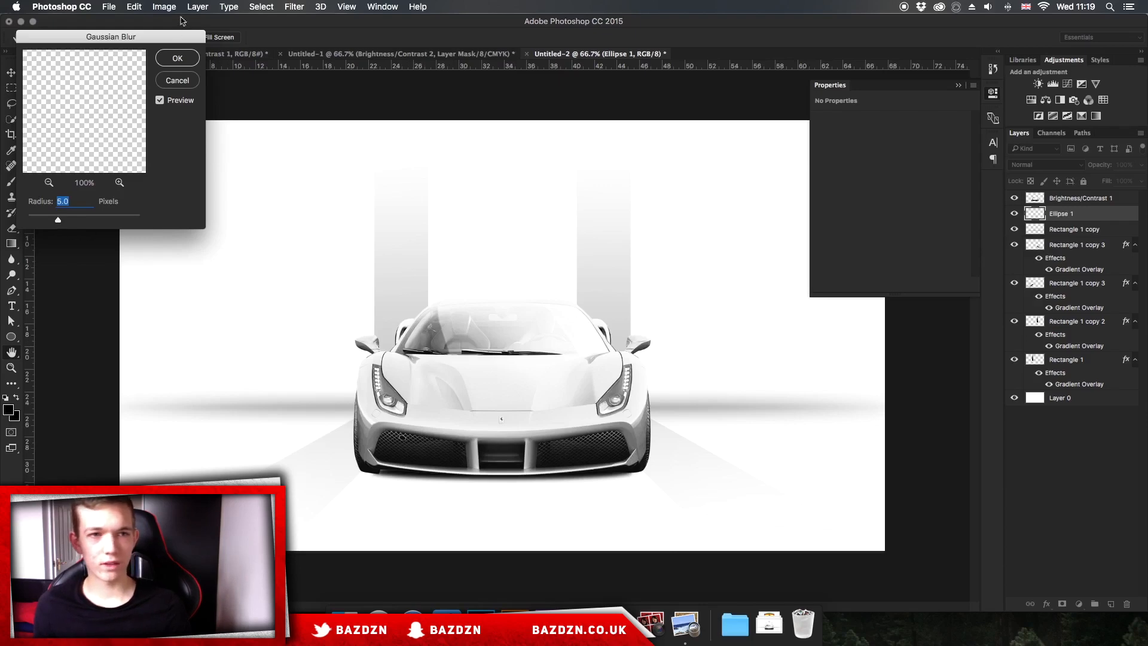
pyautogui.click(178, 57)
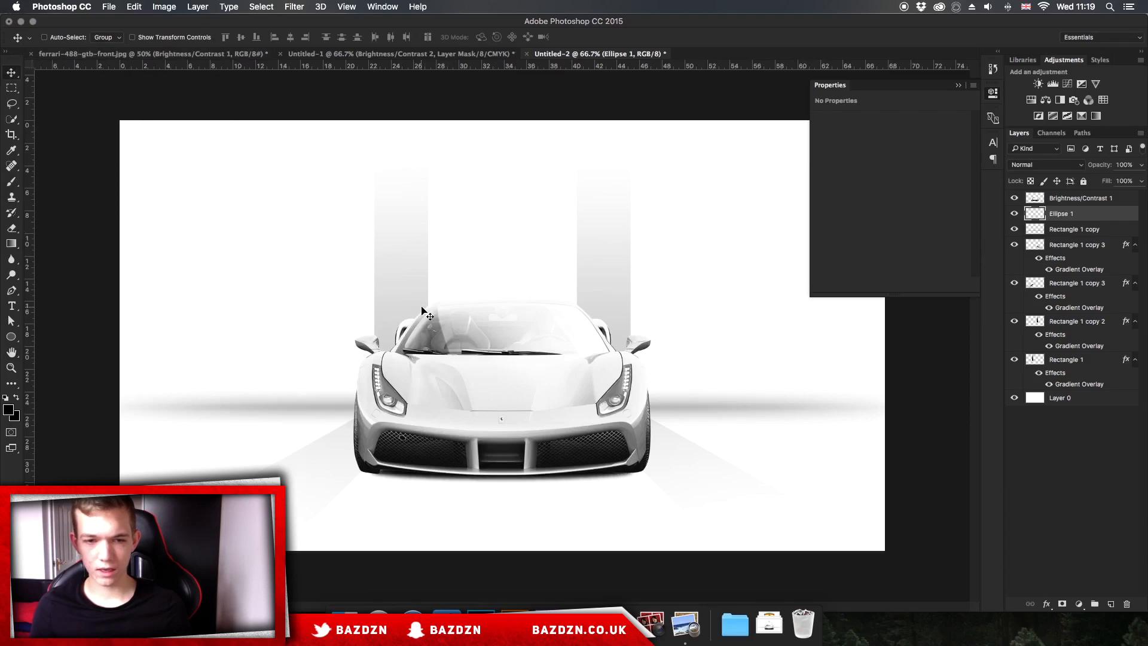
# Draw a small black ellipse about 53 × 16 px under the car's left-hand tyre and nudge it to X 600 px, Y 876 px
pyautogui.press('super+equal')
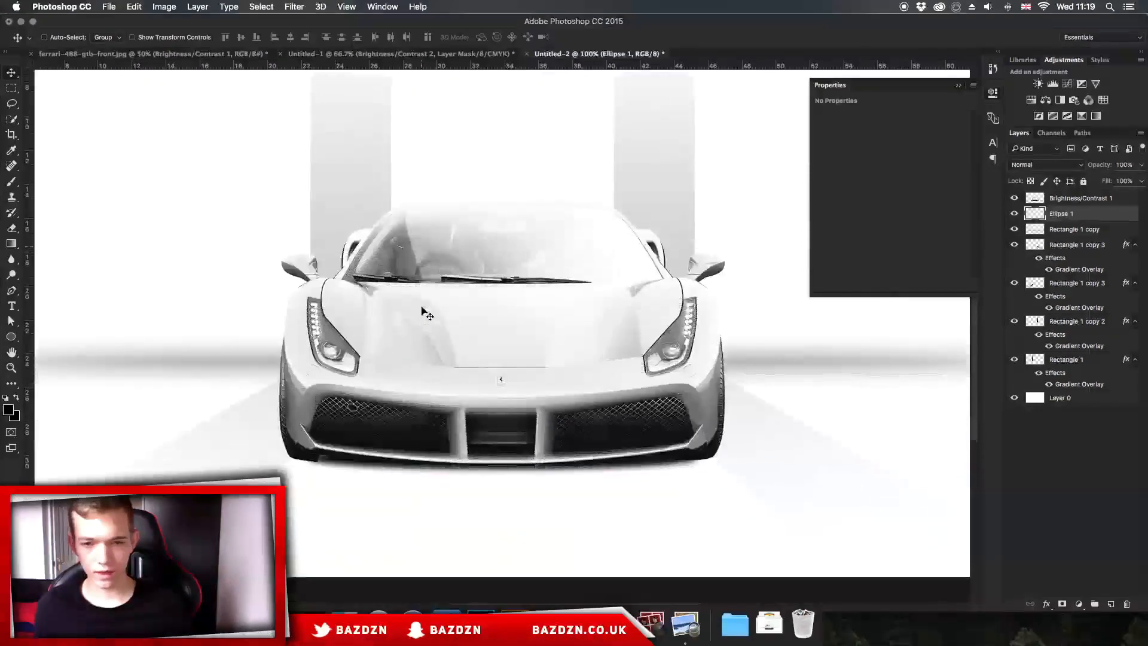
pyautogui.scroll(-3, 427, 314)
pyautogui.press('super')
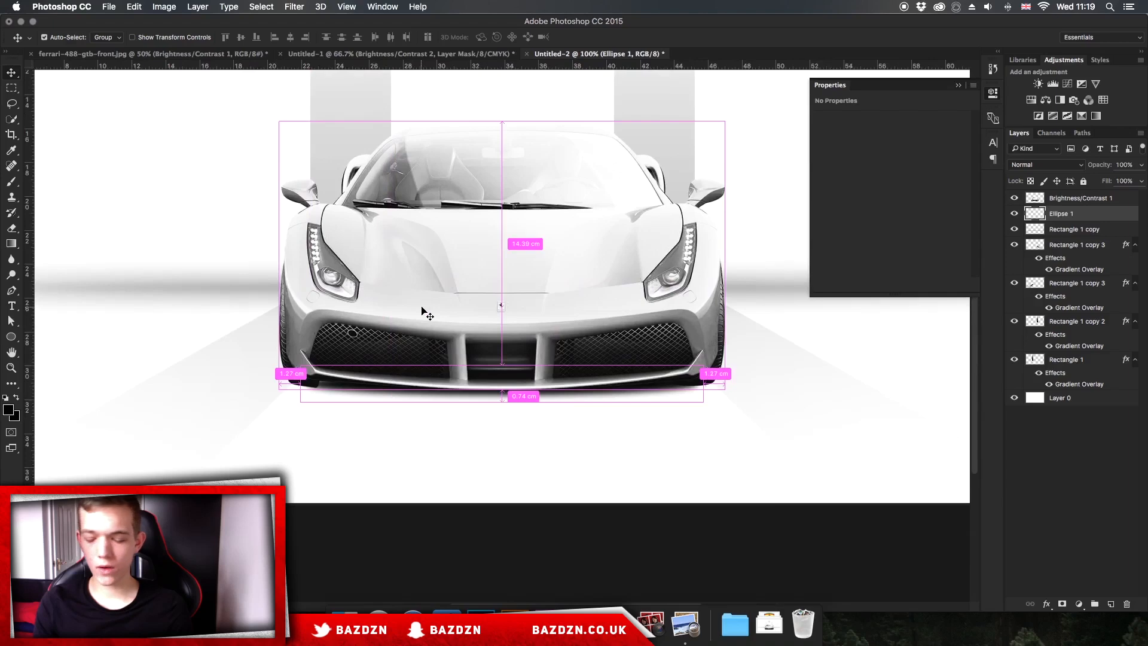
pyautogui.press('super+minus')
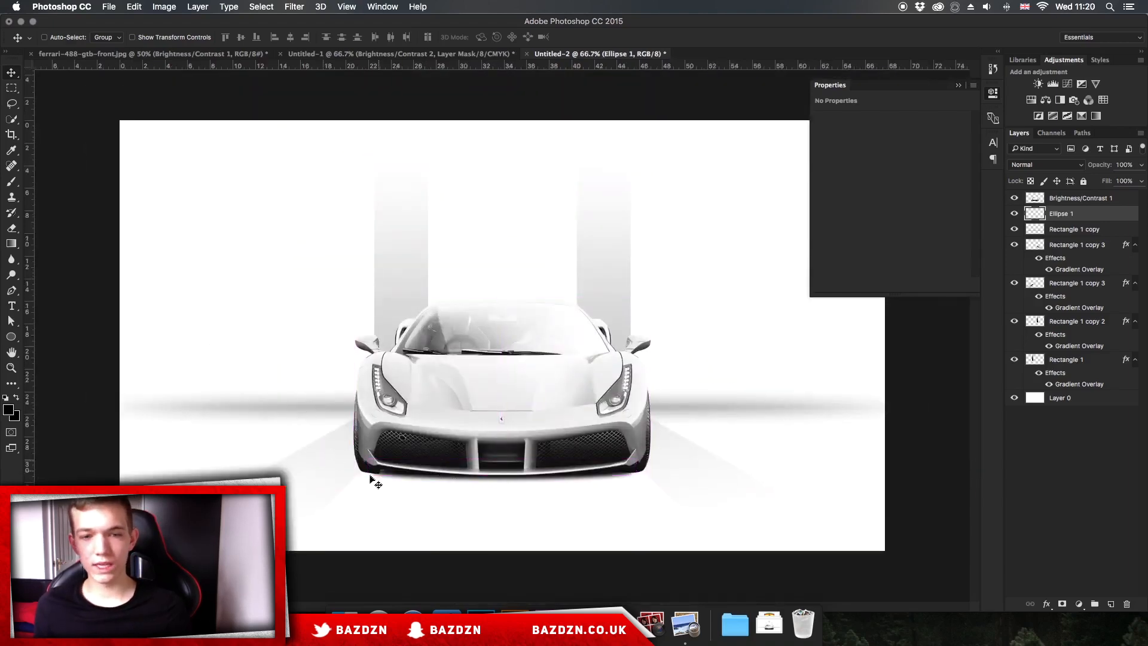
pyautogui.click(12, 338)
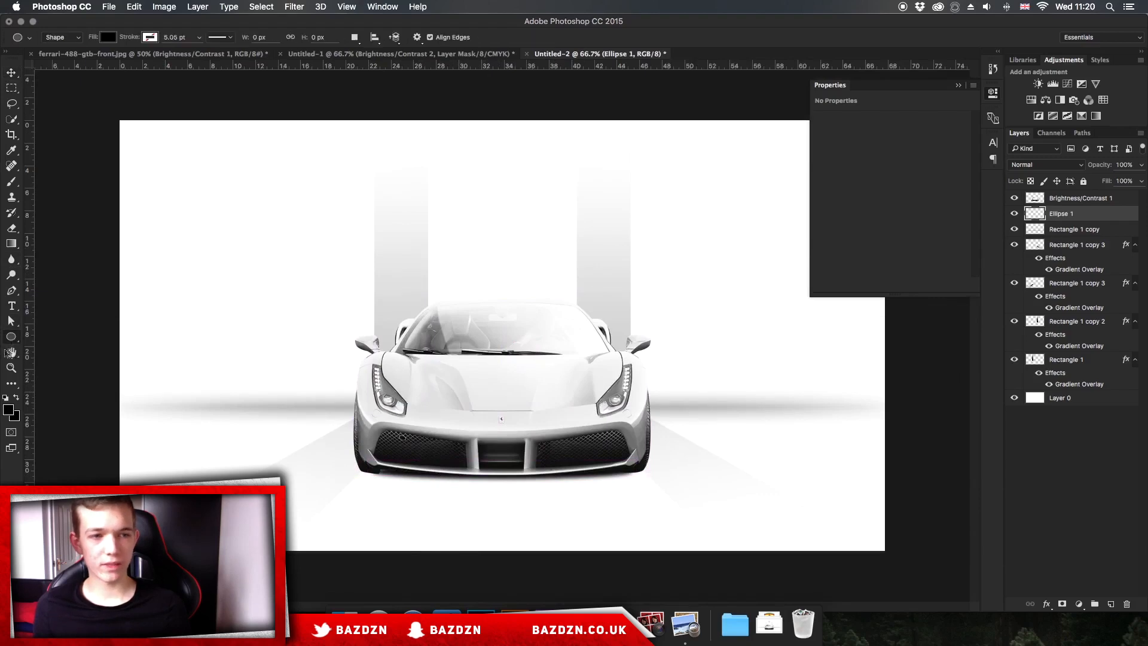
pyautogui.moveTo(369, 473); pyautogui.dragTo(379, 475)
pyautogui.press('super+1')
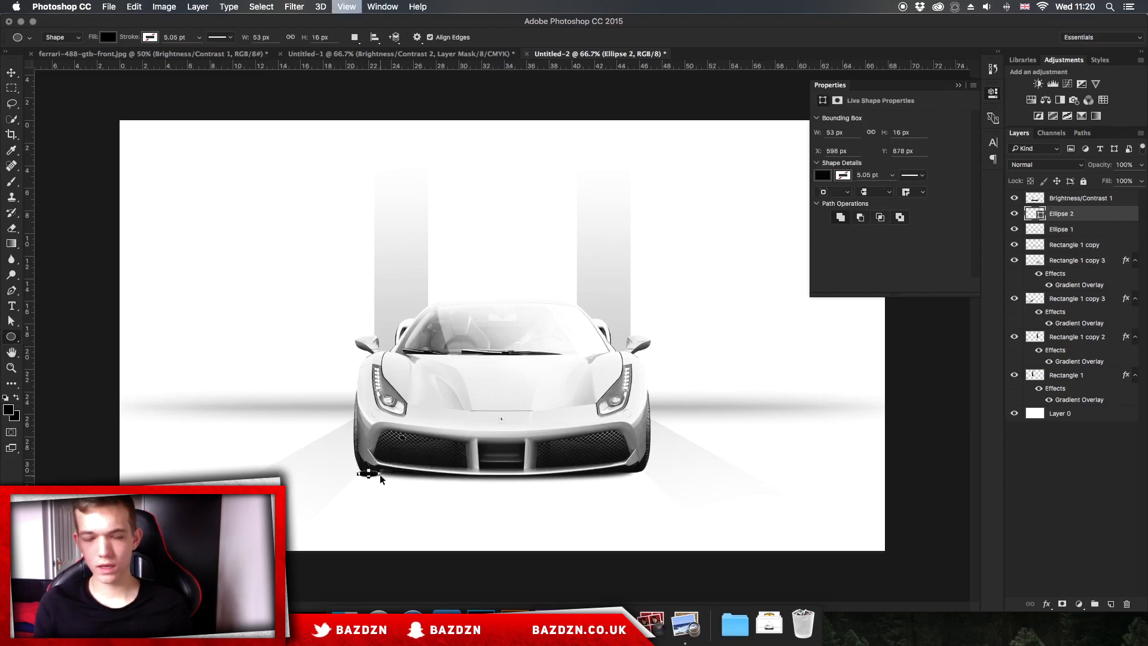
pyautogui.click(11, 73)
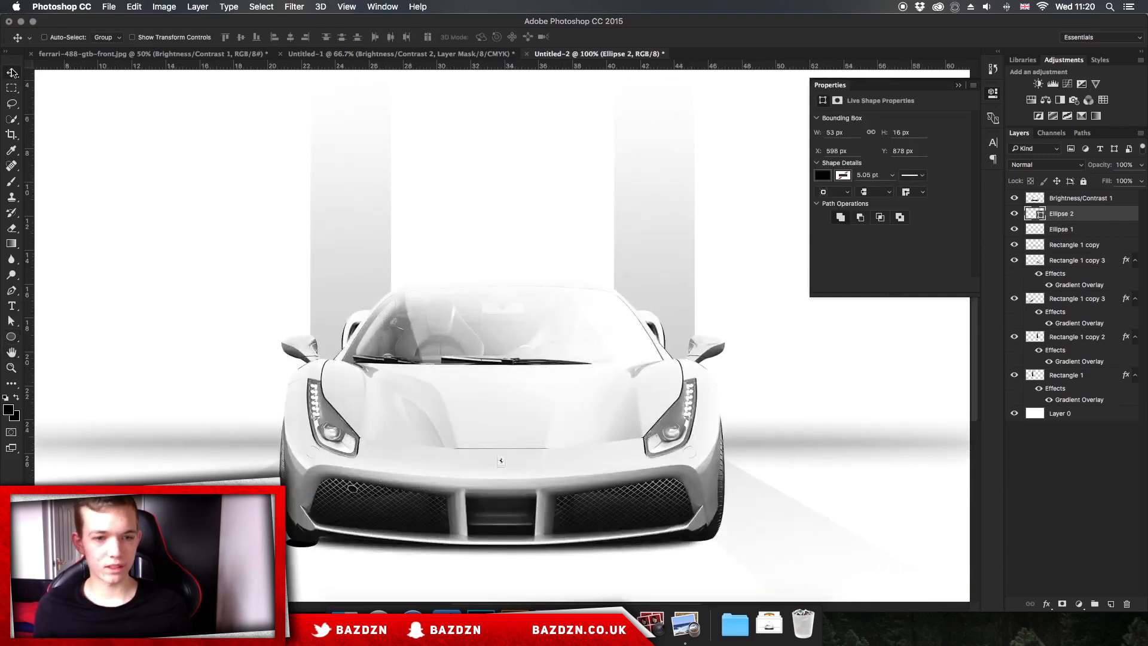
pyautogui.press('Right')
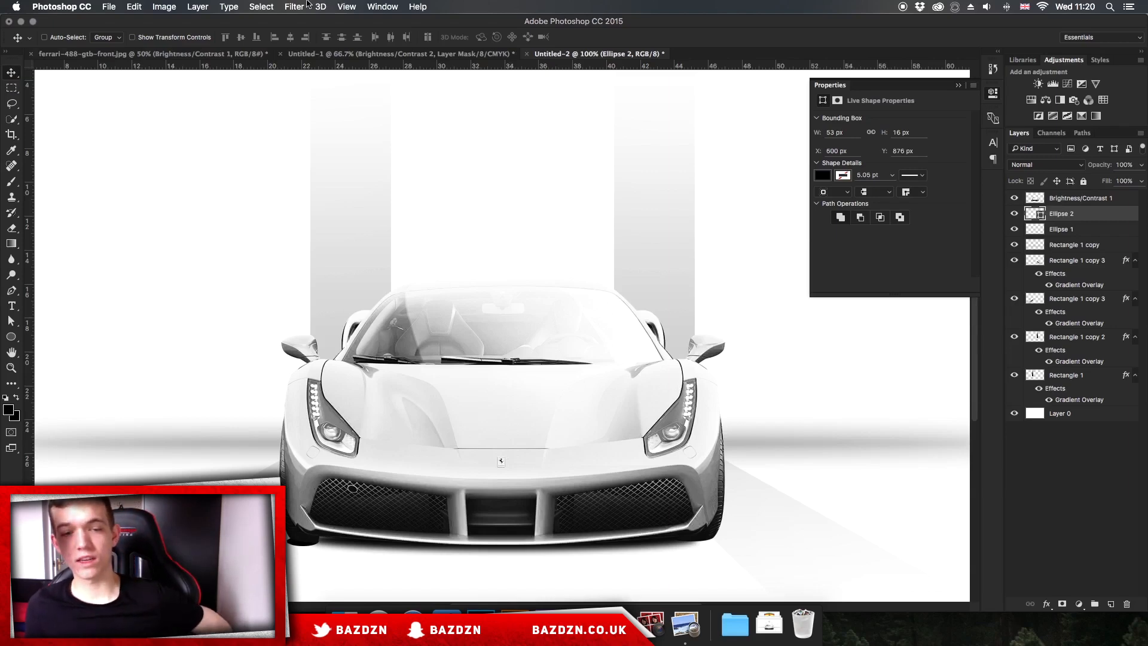
# Rasterize the small tyre ellipse and apply a Gaussian Blur with a radius of 4.2 px
pyautogui.click(305, 6)
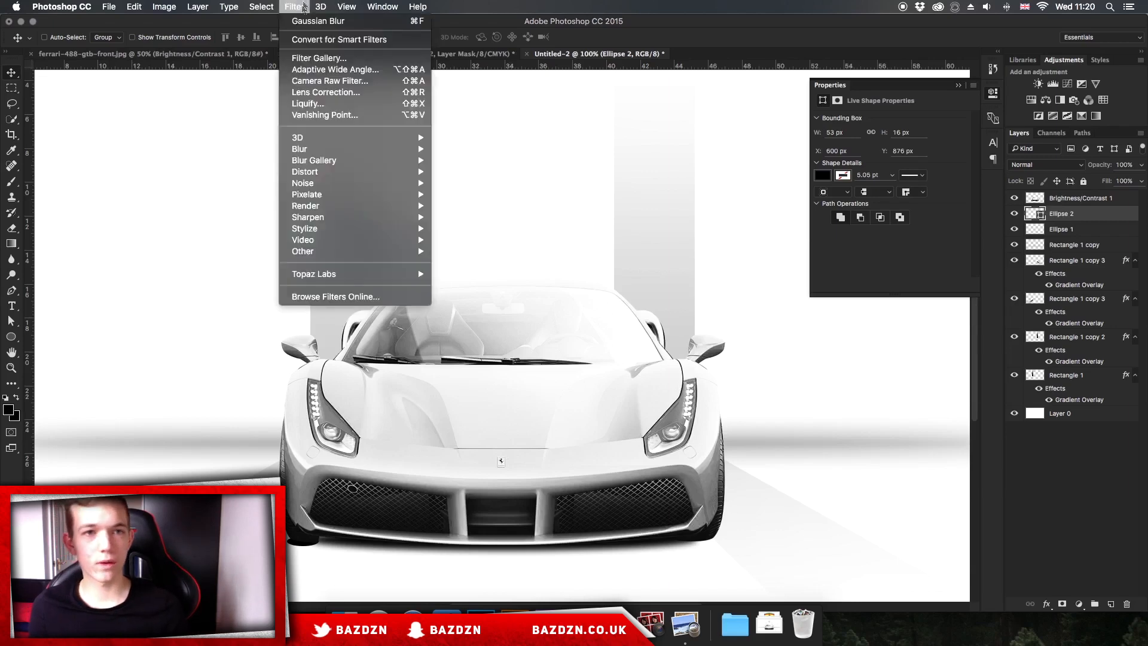
pyautogui.moveTo(313, 153)
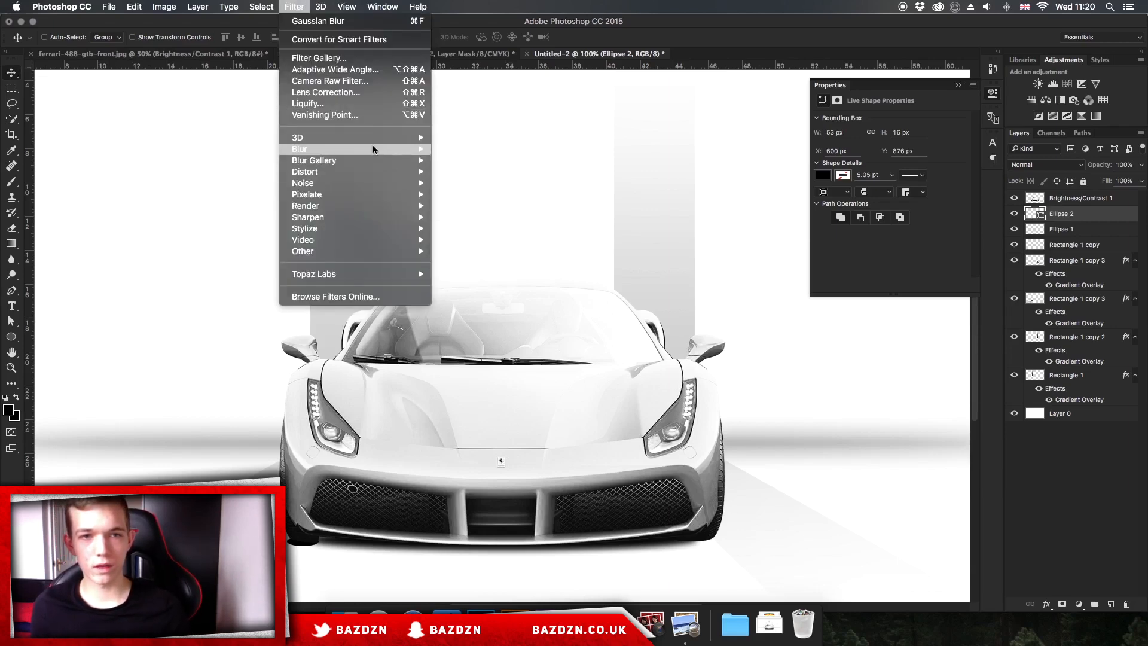
pyautogui.click(459, 194)
pyautogui.click(567, 213)
pyautogui.click(39, 221)
pyautogui.moveTo(40, 220); pyautogui.dragTo(53, 220)
pyautogui.click(49, 219)
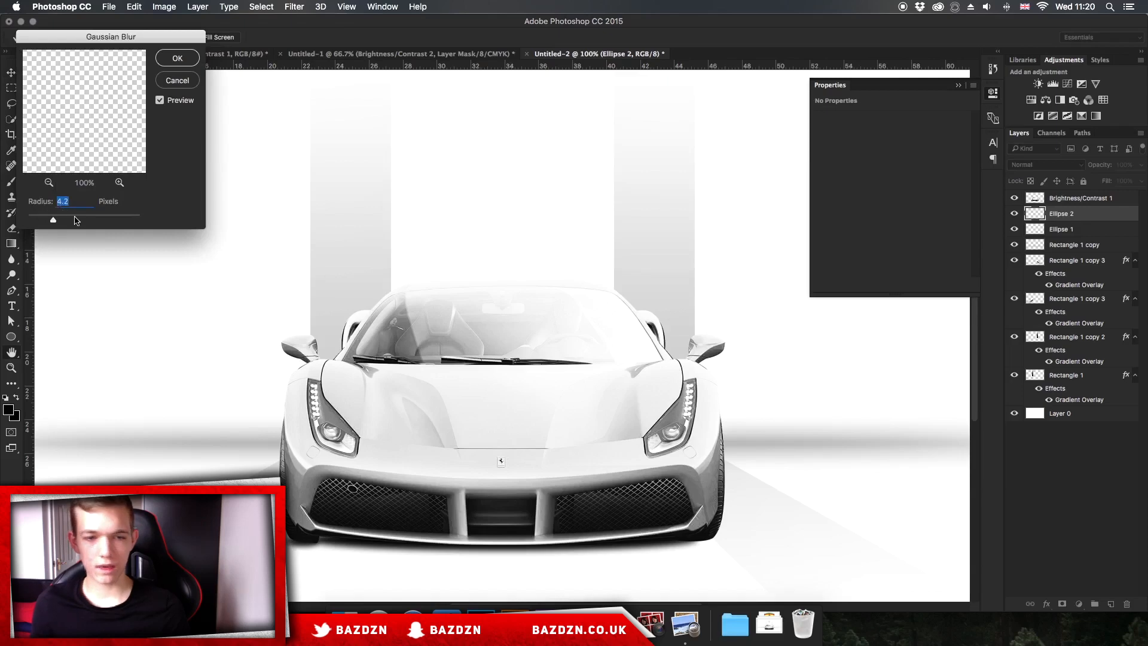
pyautogui.press('Return')
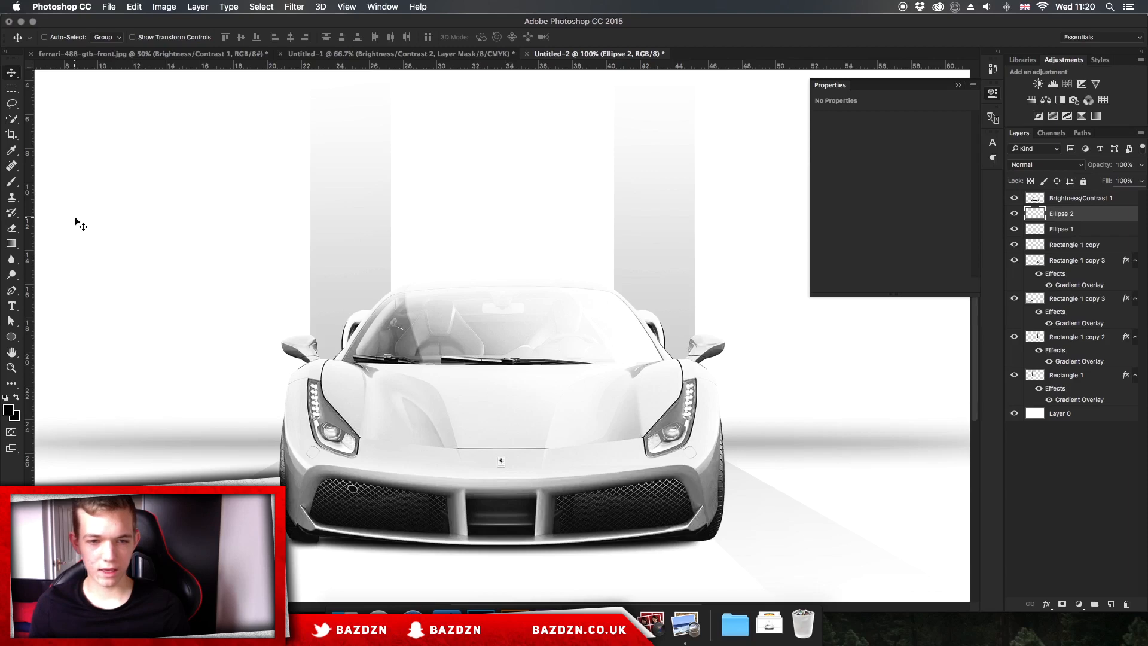
# Duplicate the blurred tyre shadow and place the copy beneath the car's right-hand tyre
pyautogui.press('super+minus')
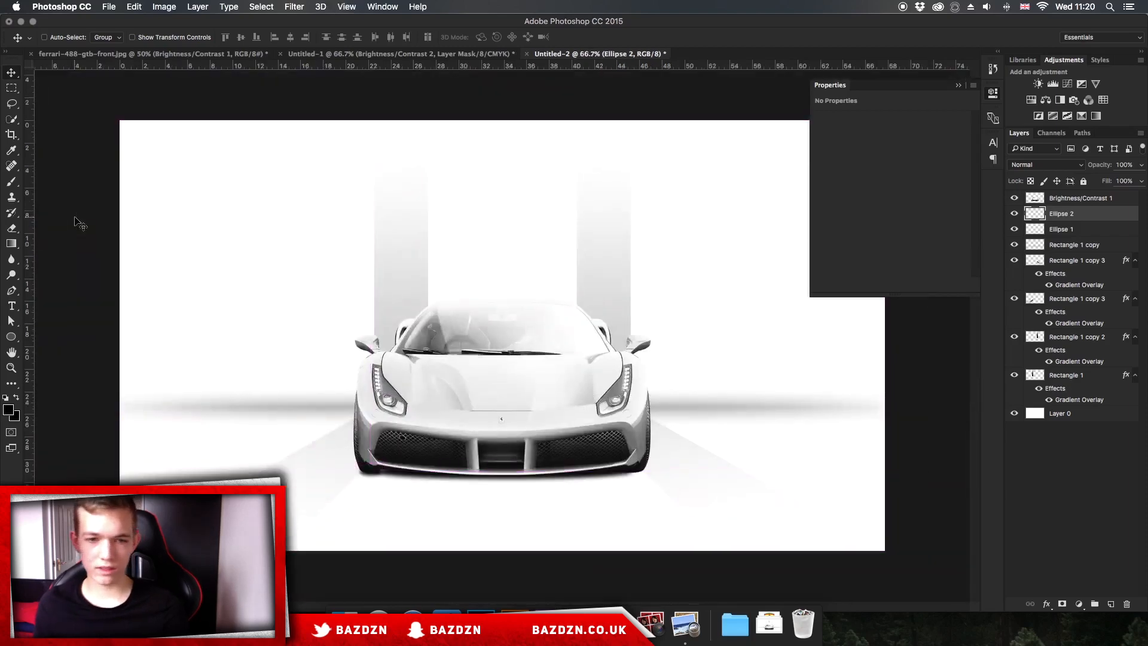
pyautogui.moveTo(399, 466); pyautogui.dragTo(666, 476)
pyautogui.press('super+z')
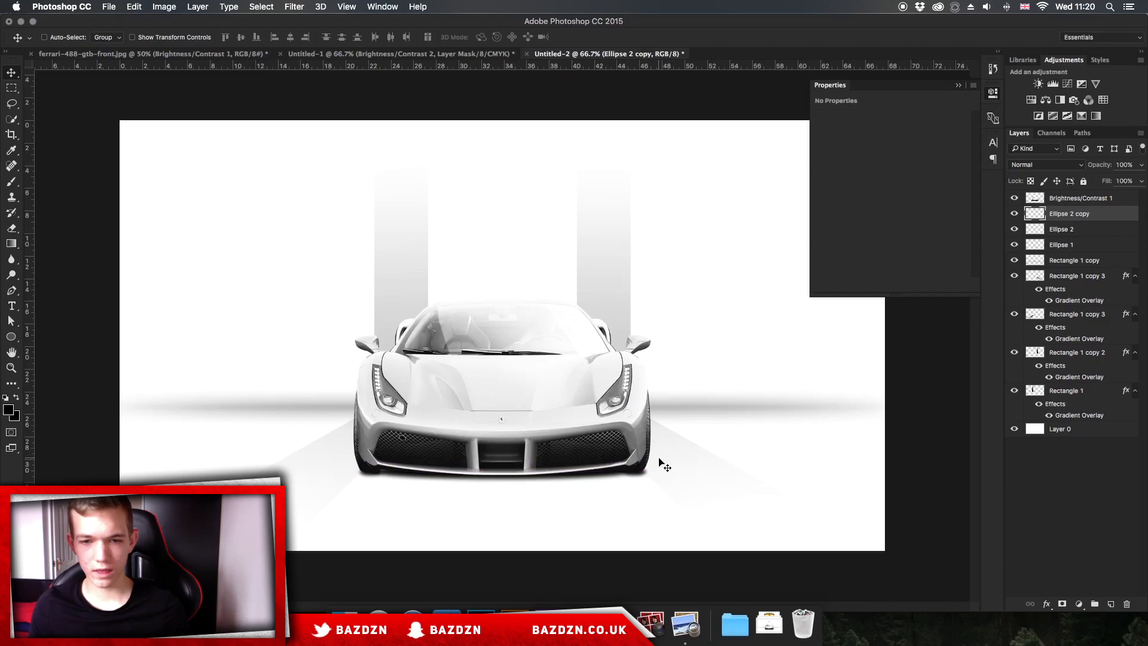
pyautogui.press('super+plus')
pyautogui.press('super+minus')
pyautogui.press('super+minus')
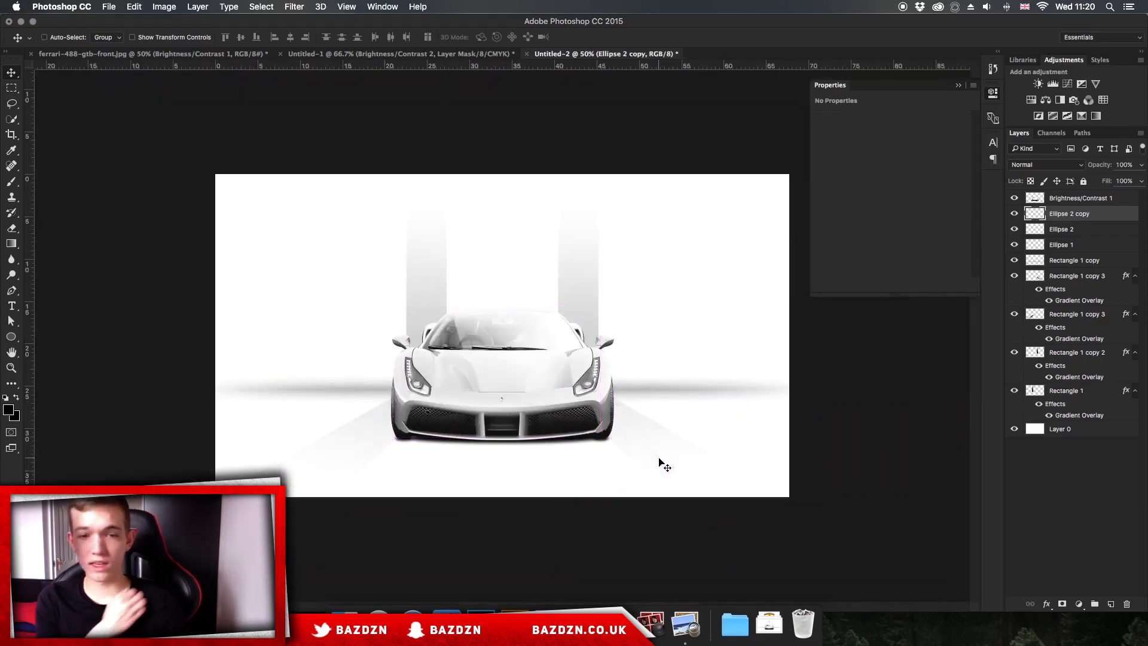
pyautogui.press('super+plus')
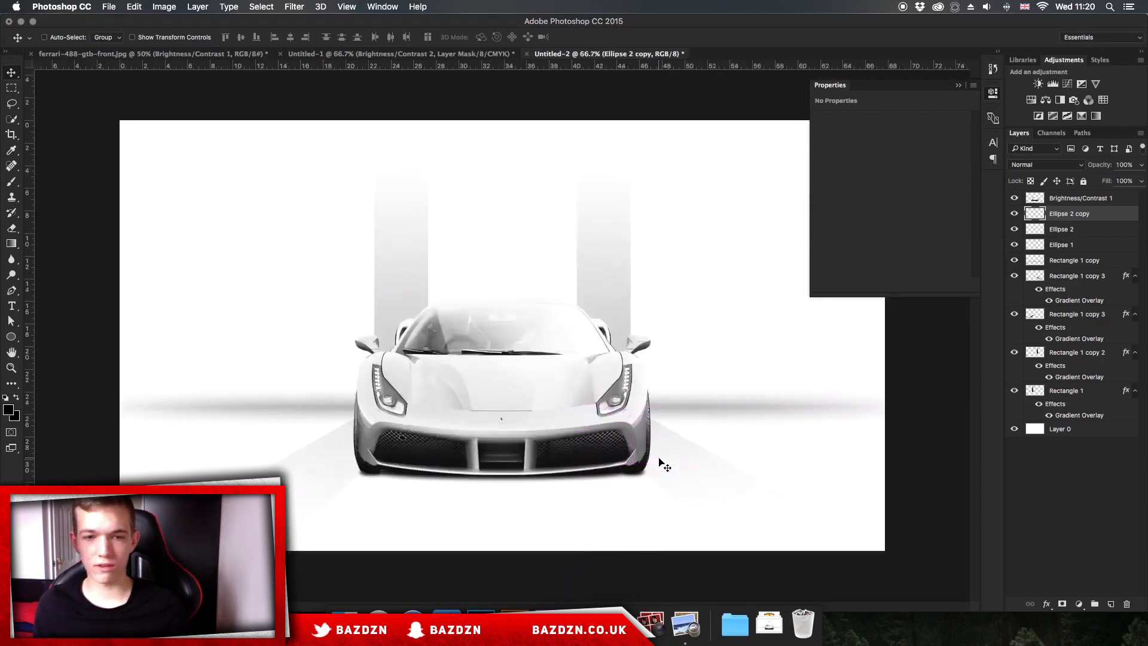
# Select the Ellipse 1 layer and adjust the height of the bumper shadow with Free Transform
pyautogui.click(1068, 245)
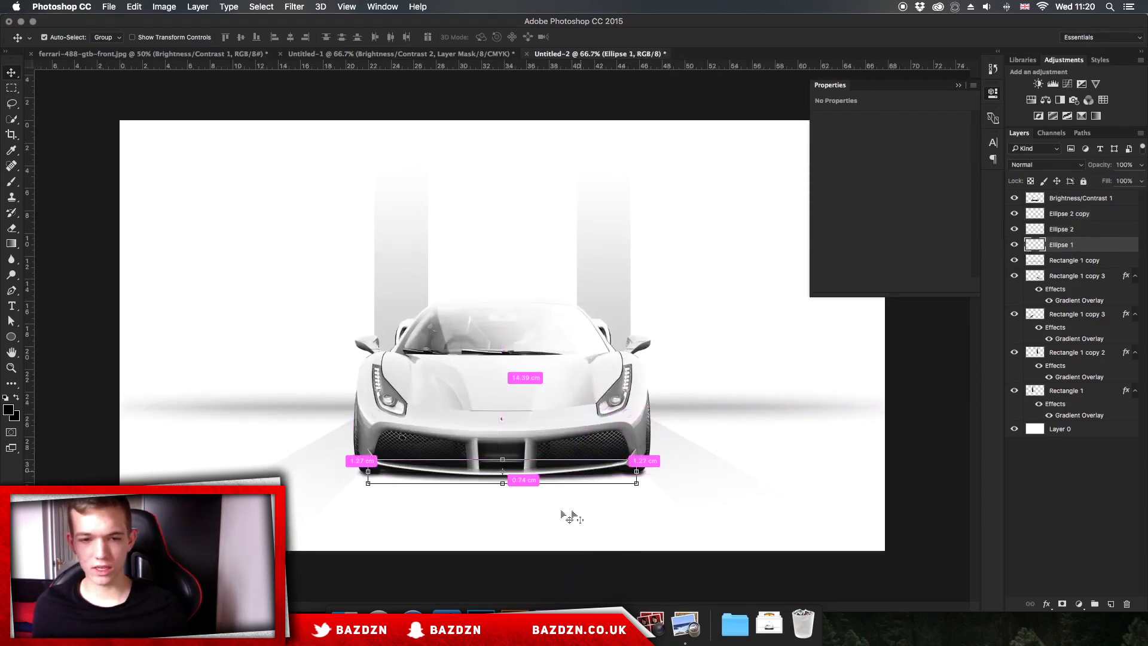
pyautogui.press('super+t')
pyautogui.click(503, 484)
pyautogui.moveTo(503, 489); pyautogui.dragTo(562, 475)
pyautogui.press('Return')
pyautogui.press('v')
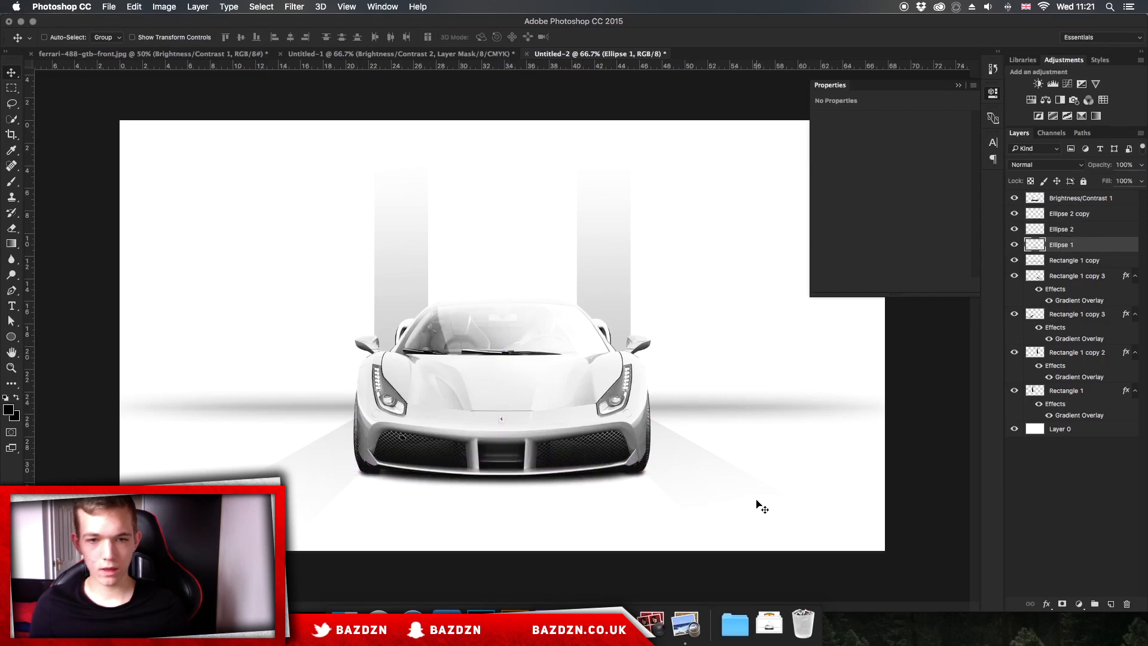
# Compare the whole Untitled-2 composition with the finished Untitled-1 reference
pyautogui.press('super+minus')
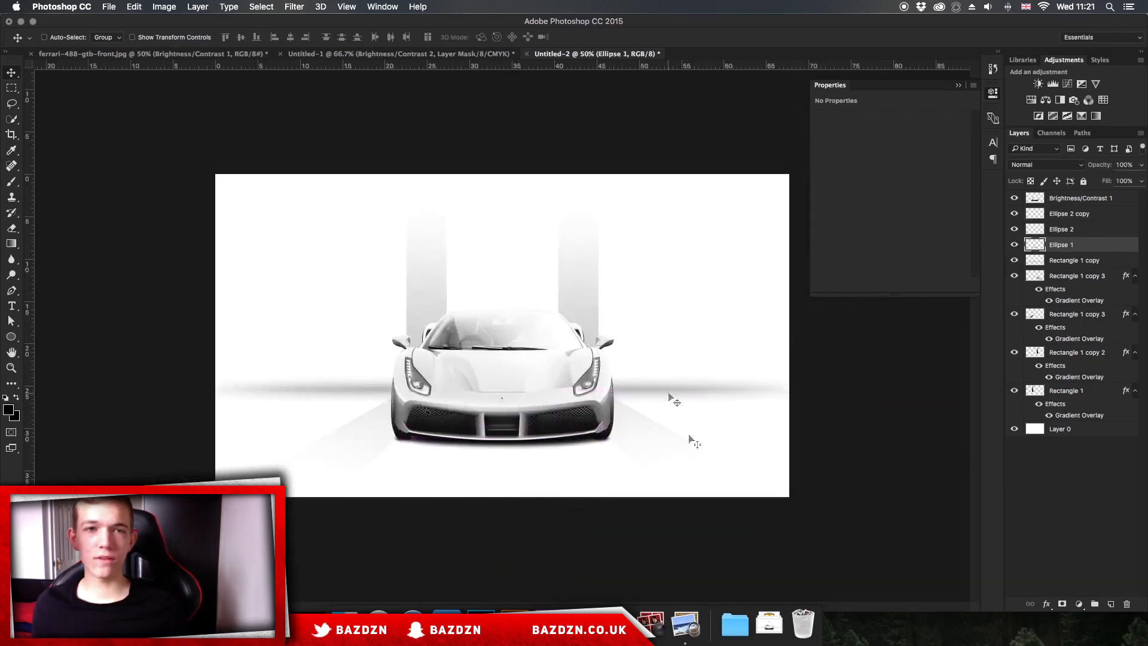
pyautogui.click(380, 55)
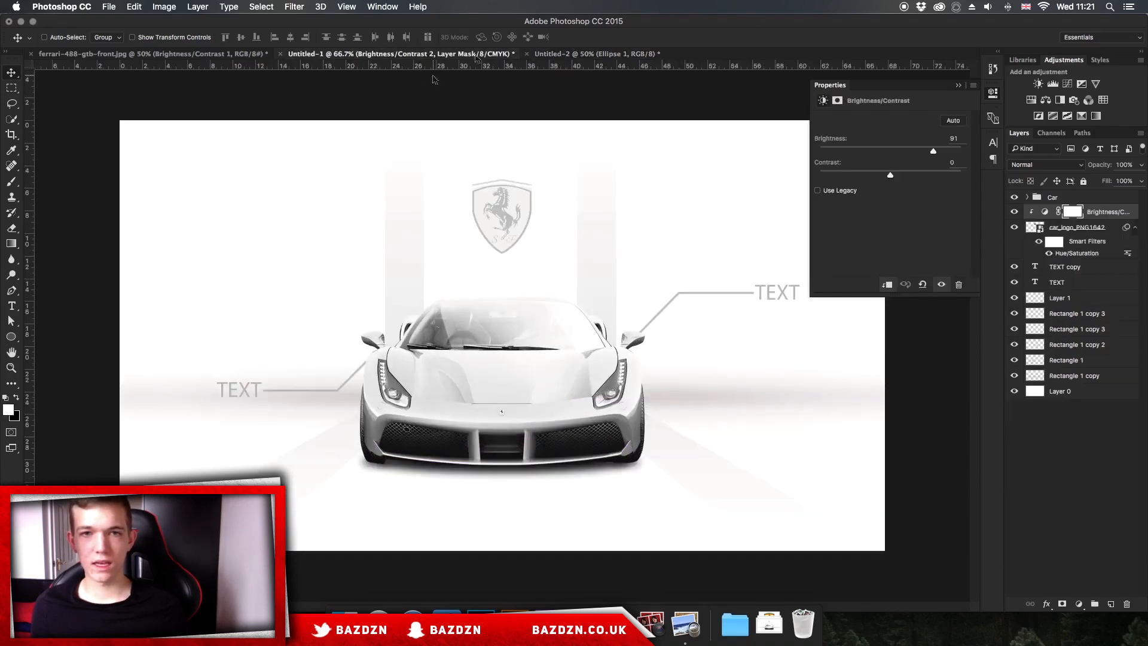
pyautogui.click(621, 55)
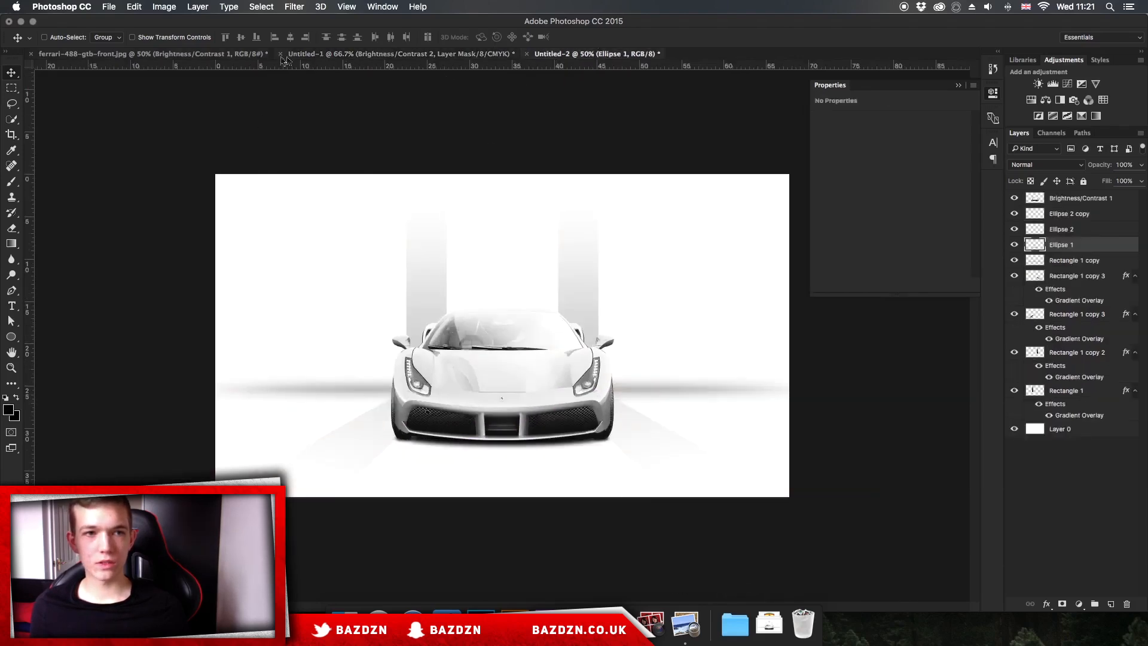
# Switch to Safari, search Google Images for "ferrari badge png" and open the preview of car_logo_PNG1642.png
pyautogui.click(412, 618)
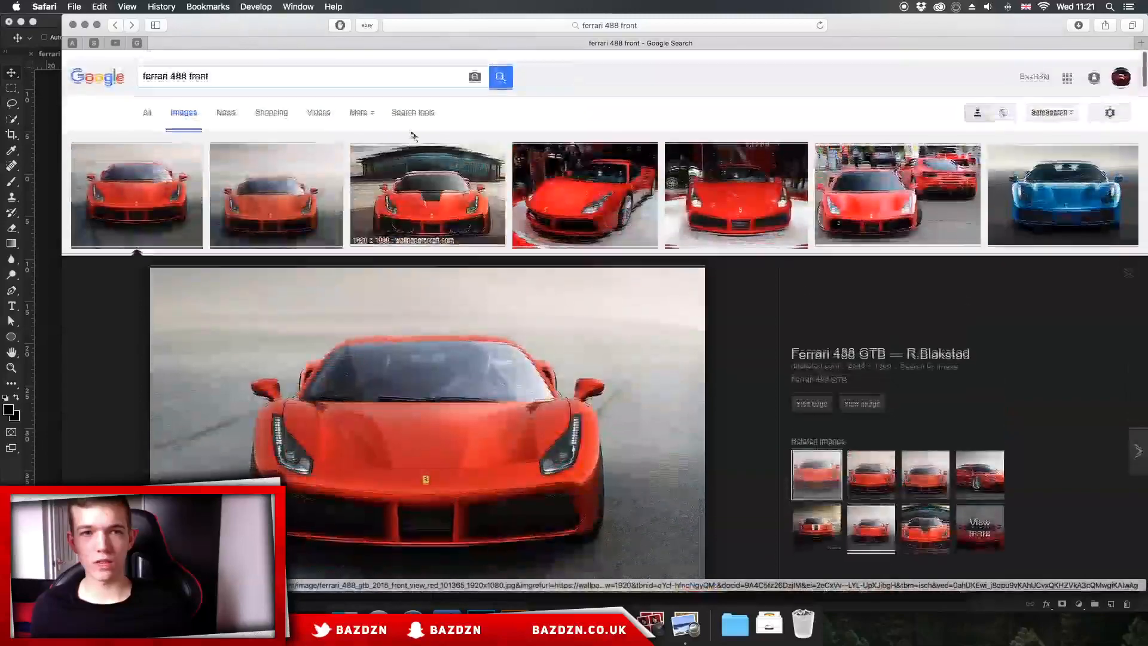
pyautogui.moveTo(210, 68); pyautogui.dragTo(173, 68)
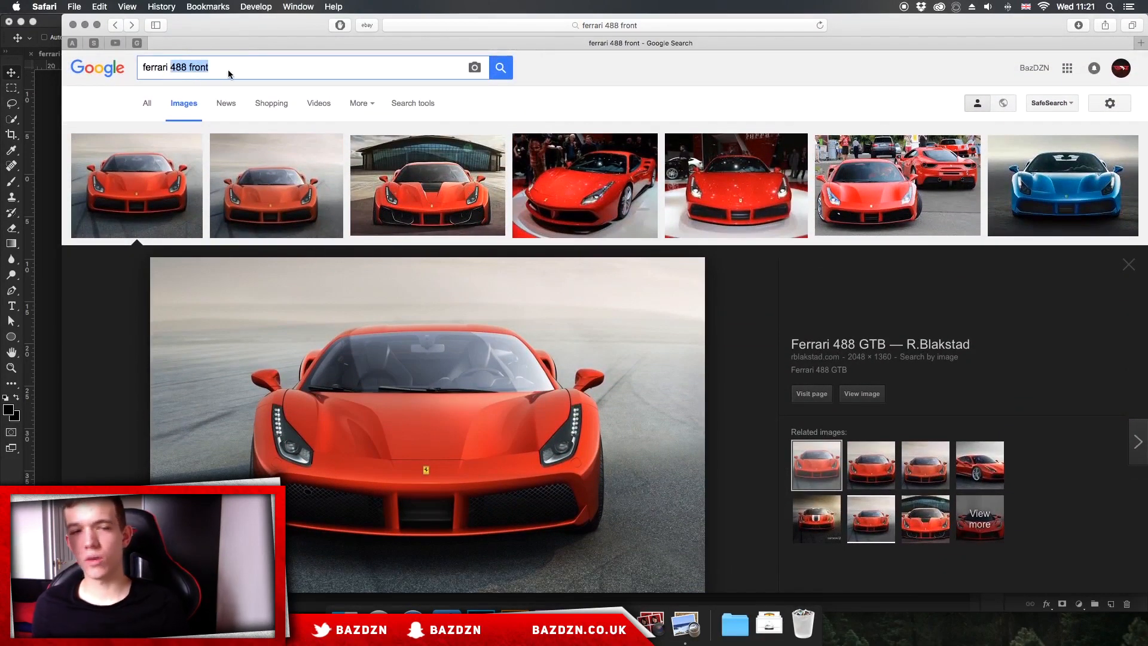
pyautogui.write('badge ')
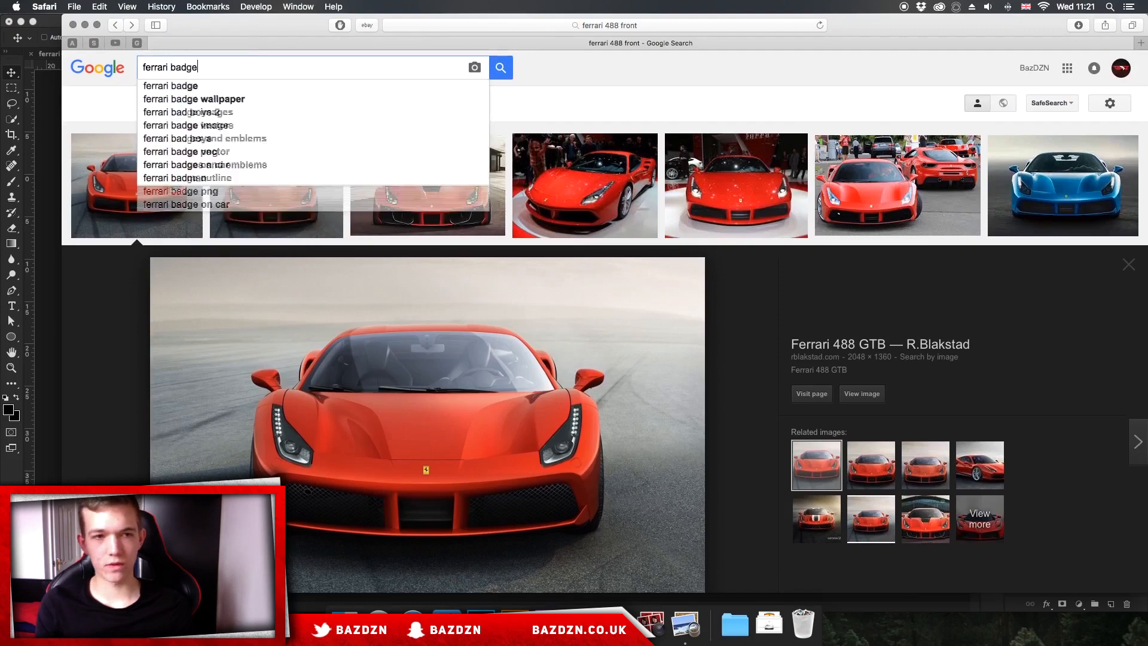
pyautogui.write('png')
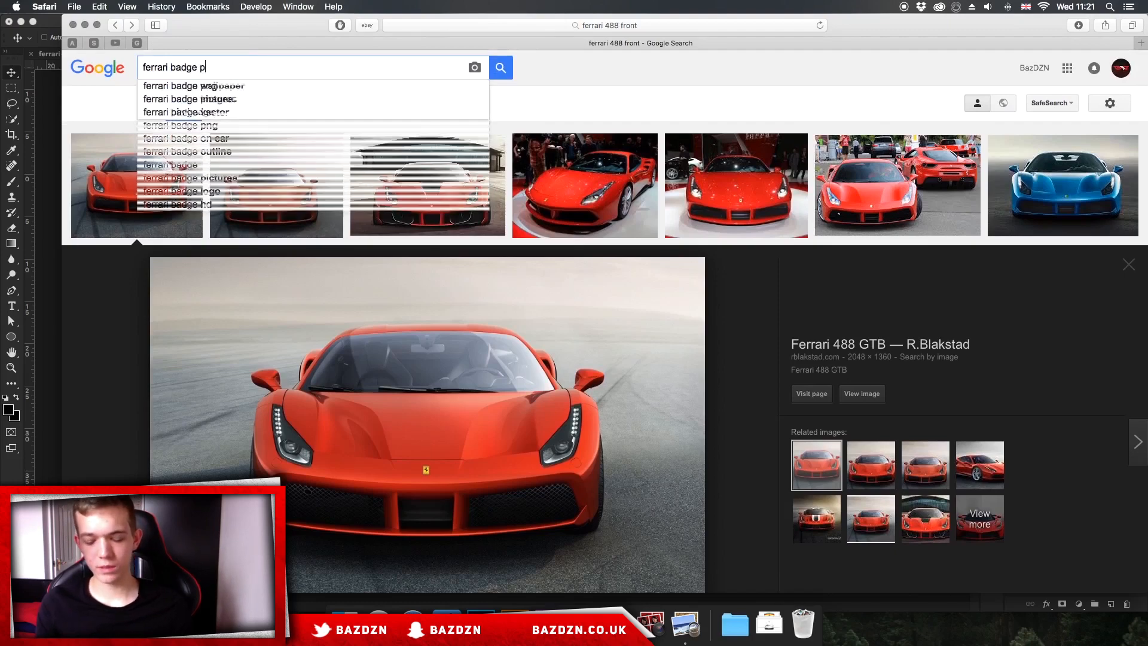
pyautogui.press('Return')
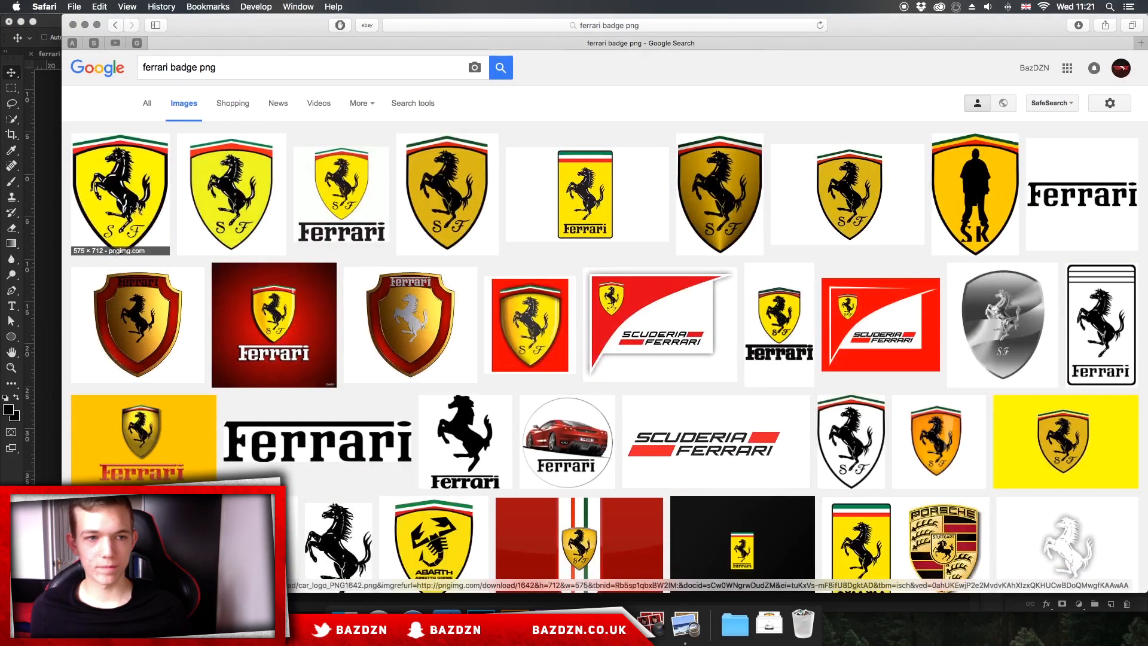
pyautogui.click(147, 211)
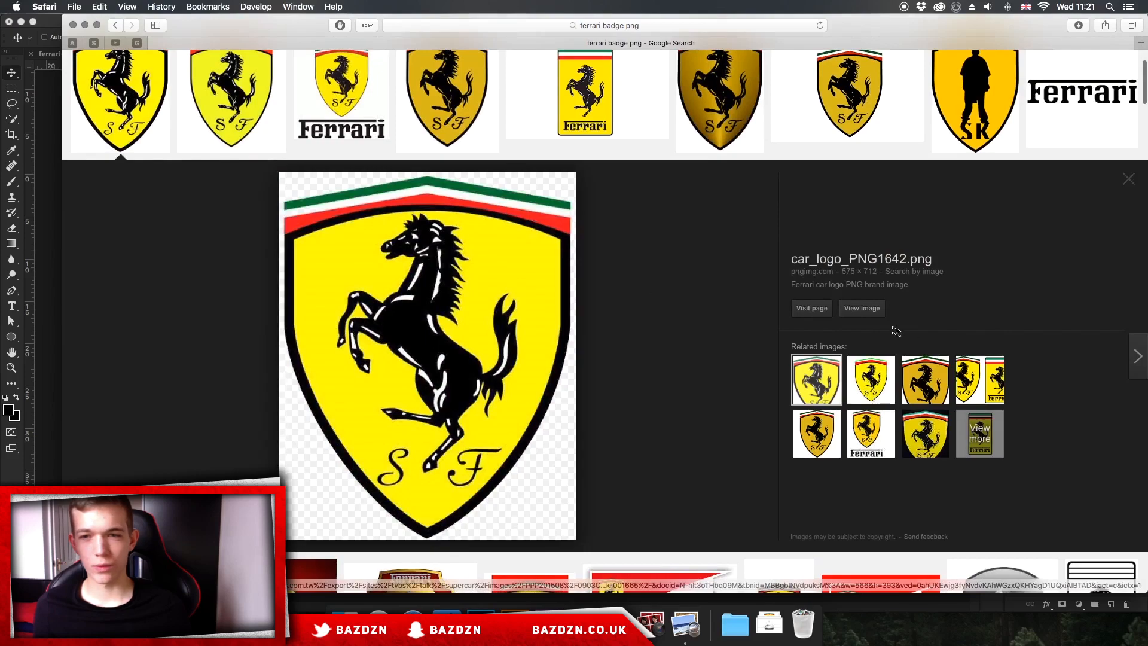
# Open the full-size car_logo_PNG1642.png badge, save it to Downloads and copy the image
pyautogui.click(862, 308)
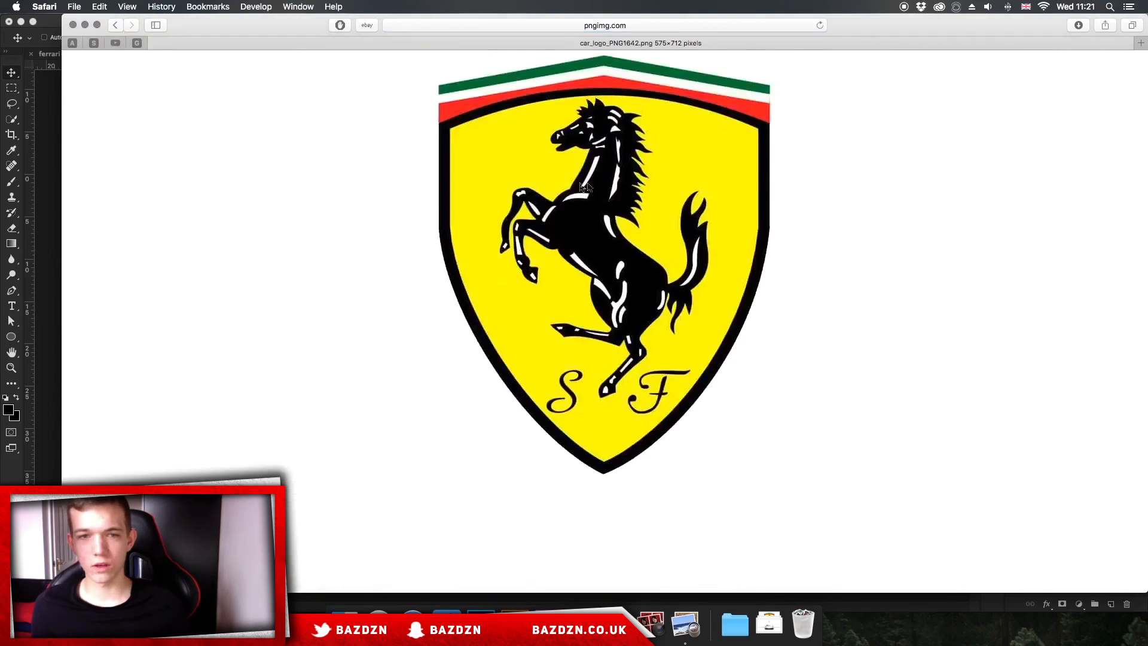
pyautogui.rightClick(645, 203)
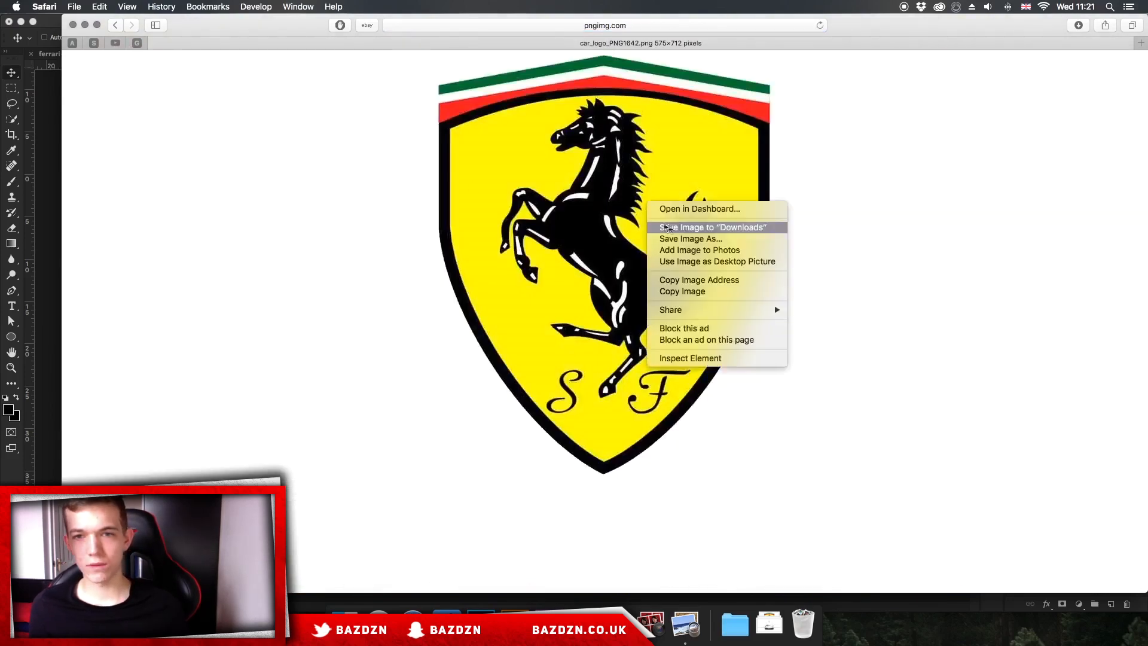
pyautogui.click(703, 229)
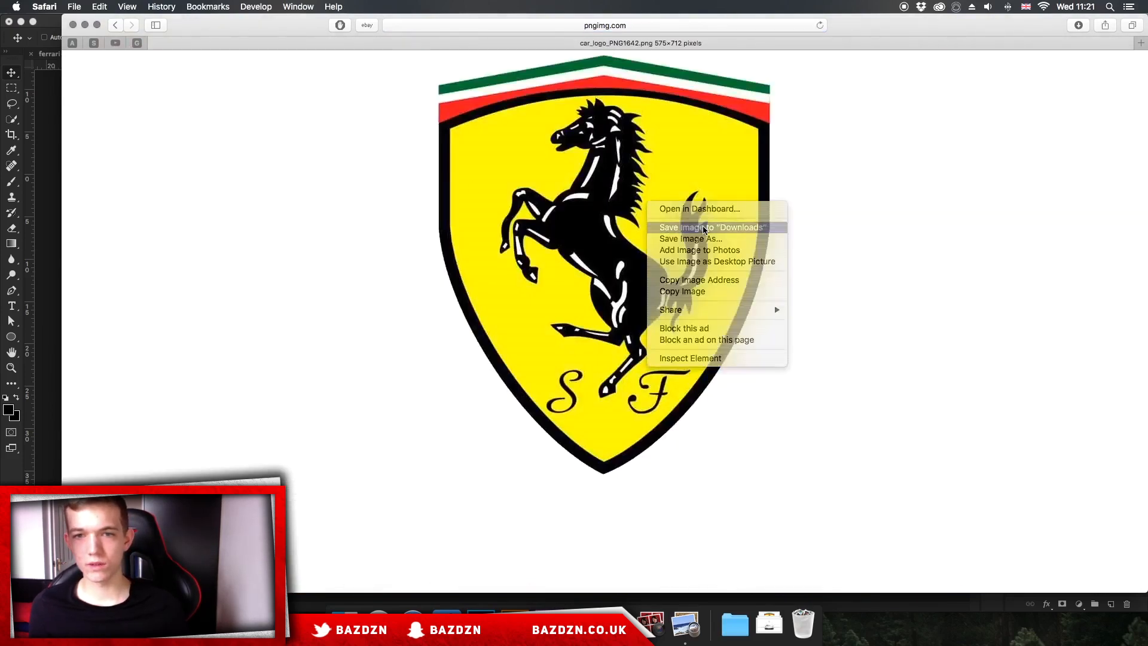
pyautogui.rightClick(615, 248)
pyautogui.click(657, 336)
# Switch to Photoshop, paste the Ferrari badge into Untitled-2 and move it up above the car
pyautogui.press('super+Tab')
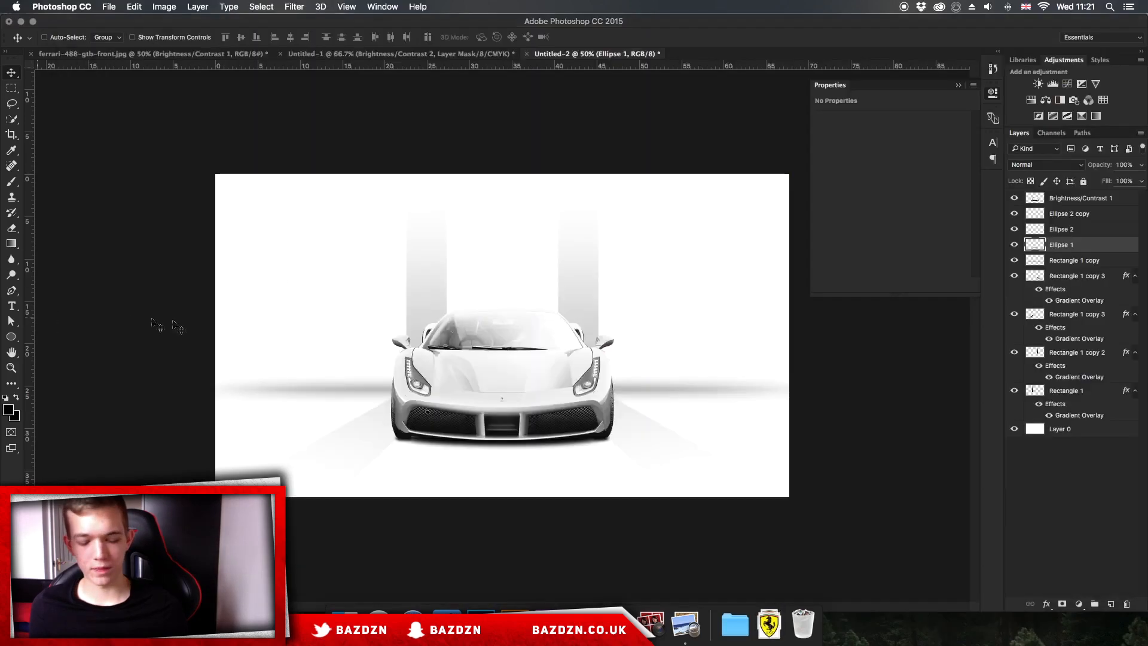
pyautogui.press('super+v')
pyautogui.moveTo(565, 296); pyautogui.dragTo(565, 256)
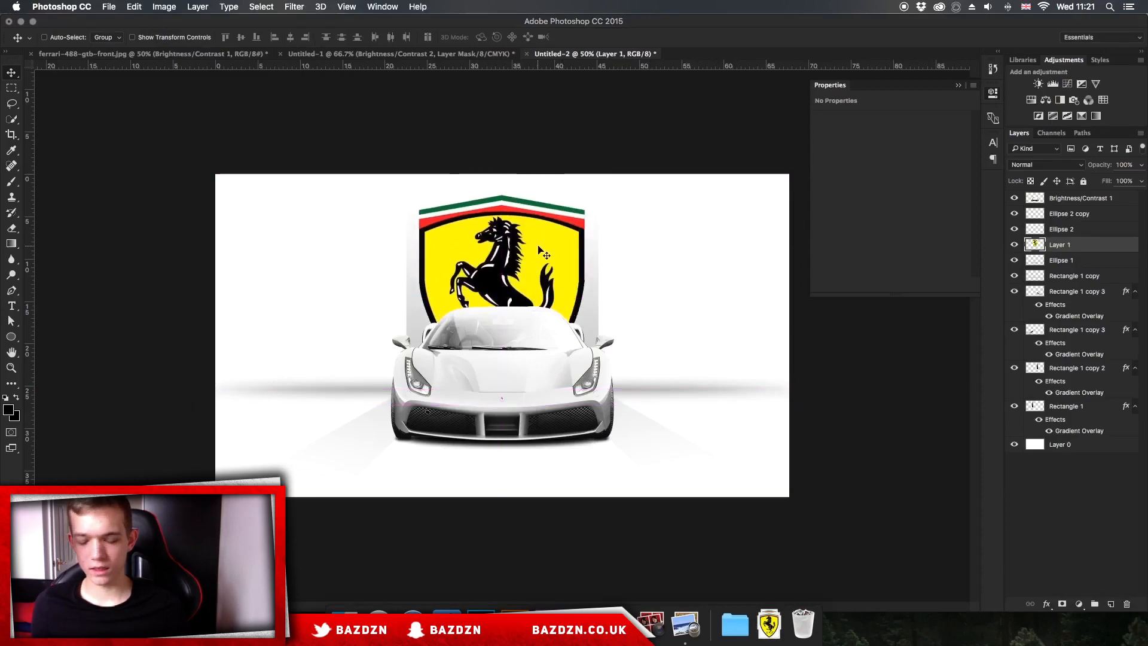
# Scale the Ferrari badge down to about 31% with Free Transform, checking its centring between the two pillars against the guides
pyautogui.press('super+equal')
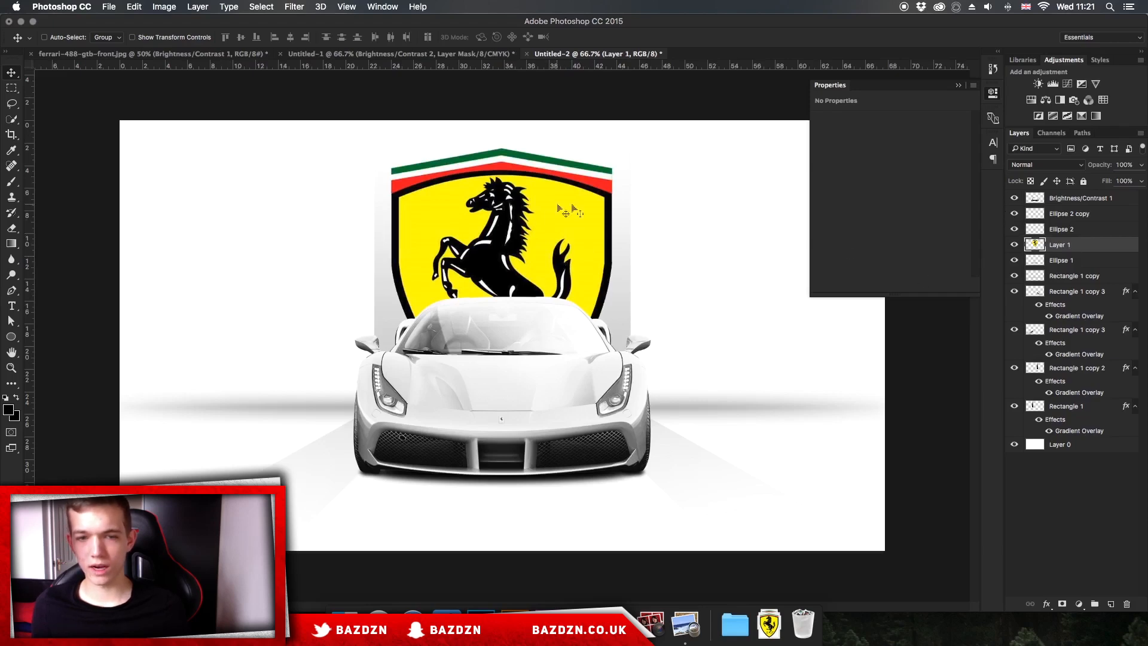
pyautogui.press('super+t')
pyautogui.moveTo(620, 151); pyautogui.dragTo(533, 210)
pyautogui.press('super+semicolon')
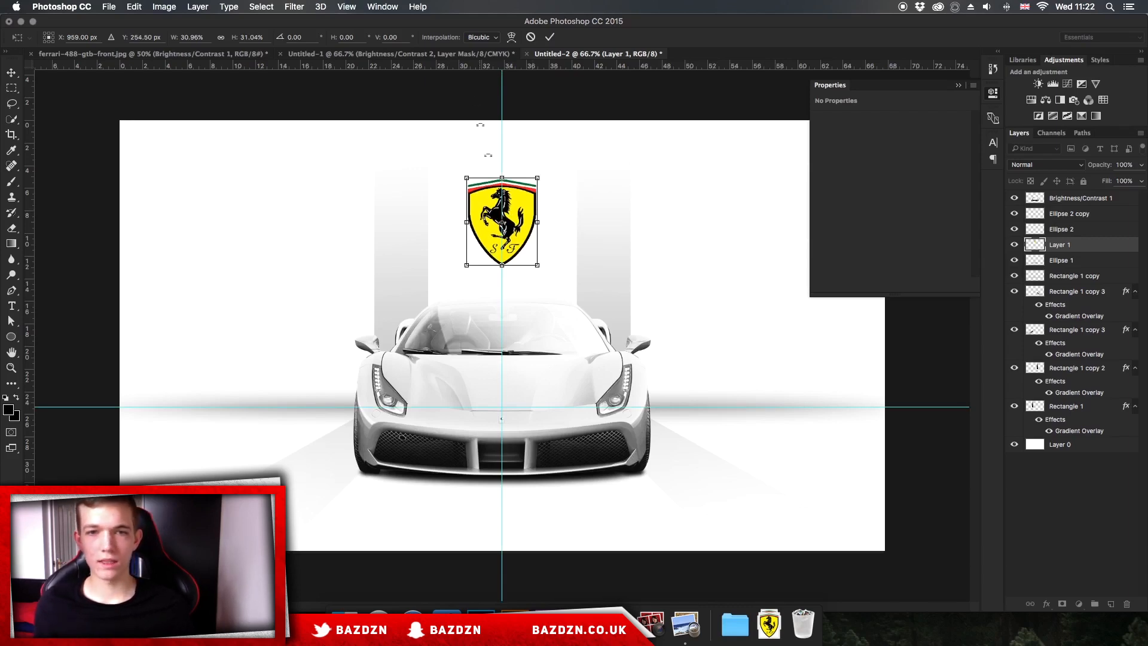
pyautogui.press('Return')
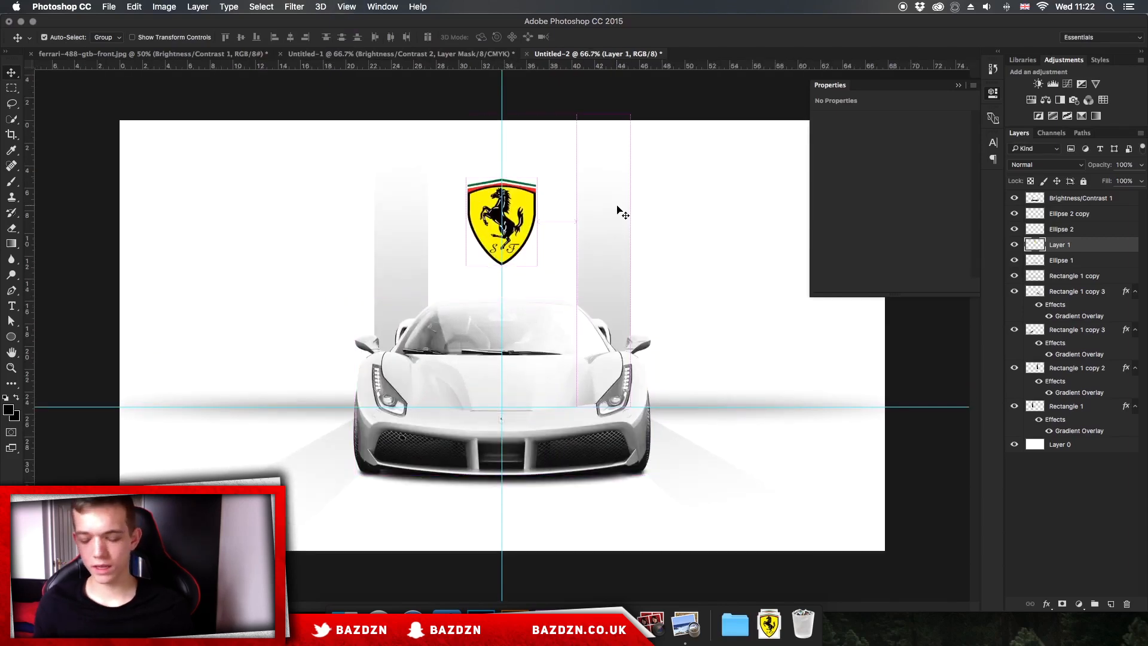
pyautogui.press('super+semicolon')
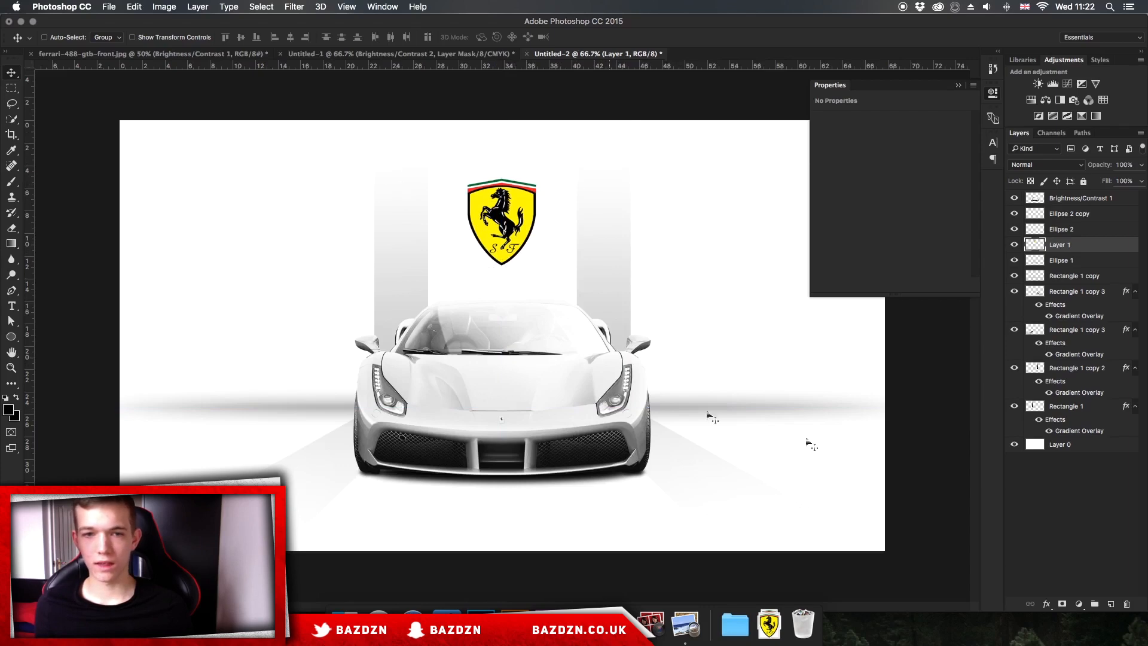
pyautogui.click(958, 86)
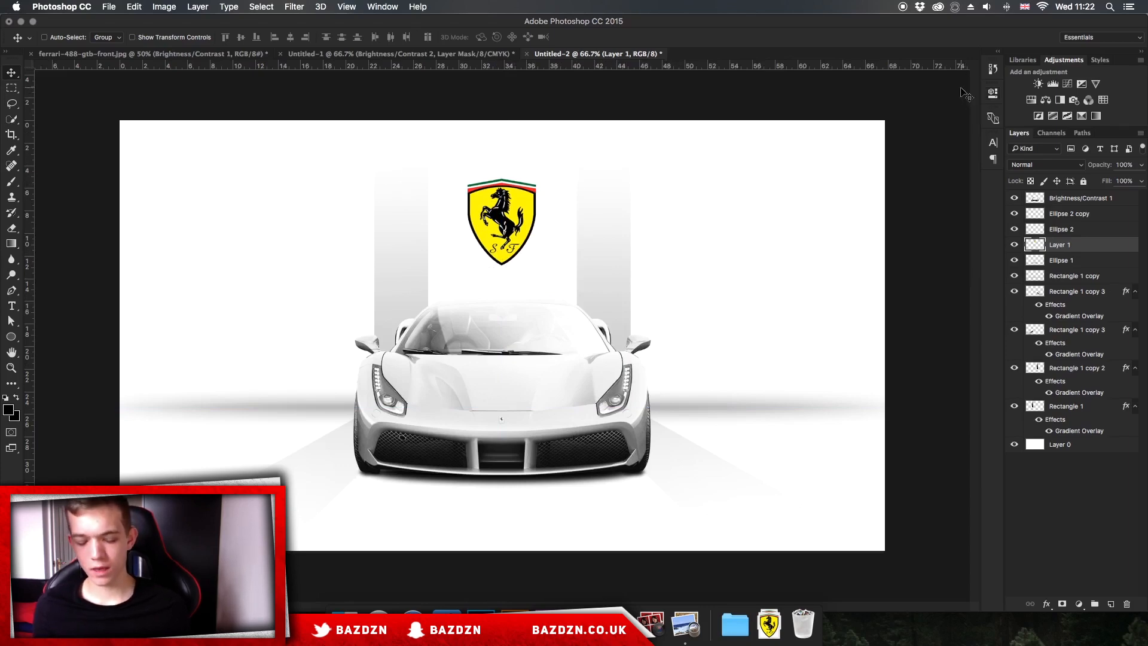
# Turn the Ferrari badge grey with Hue/Saturation by setting Saturation to -100
pyautogui.press('super+u')
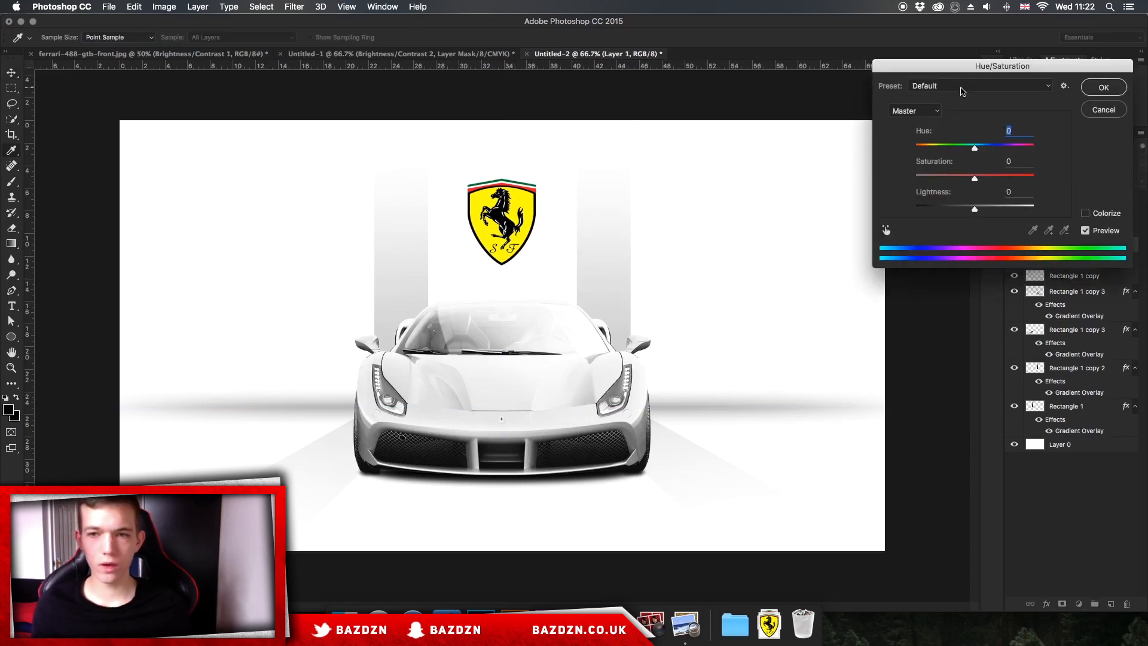
pyautogui.moveTo(961, 173); pyautogui.dragTo(867, 177)
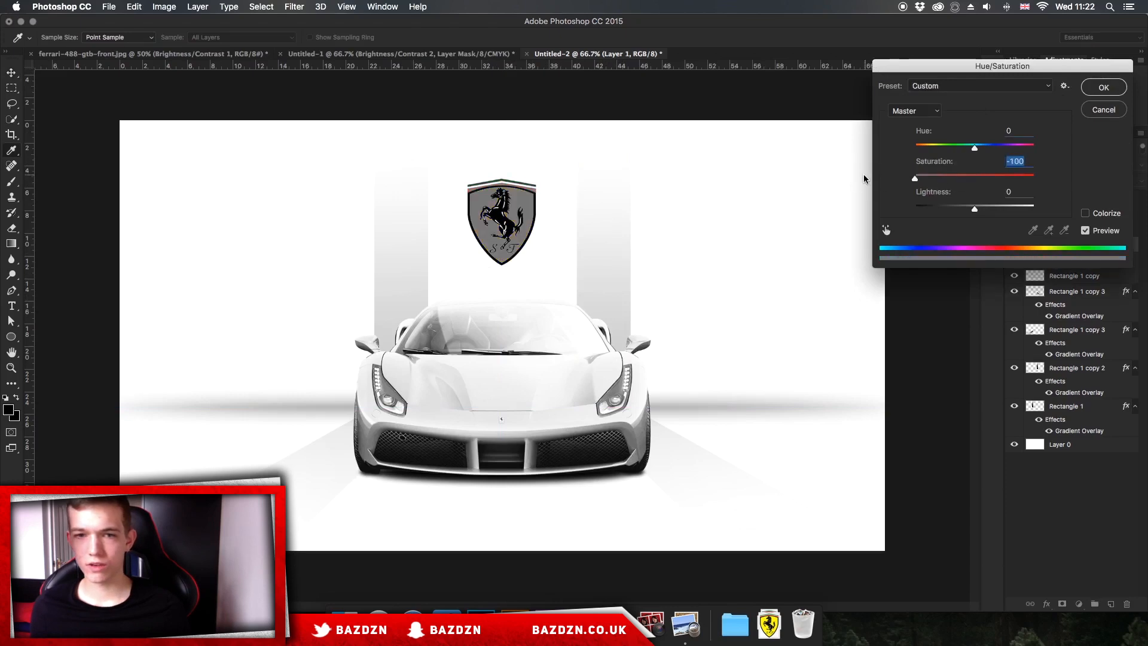
pyautogui.click(1117, 94)
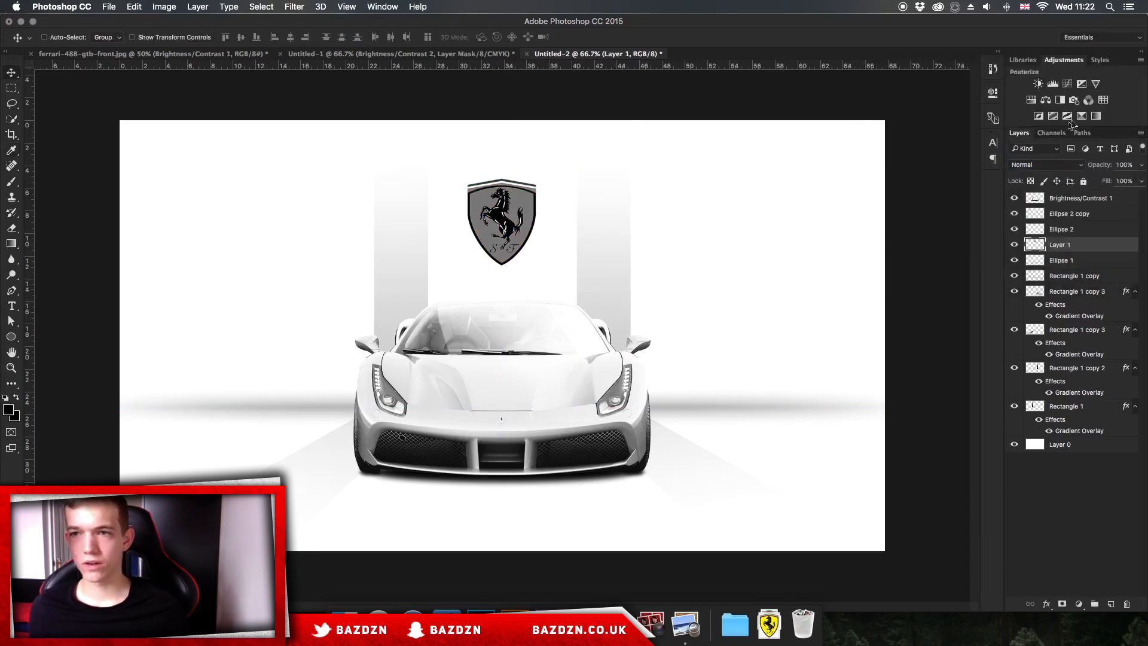
# Add a Brightness/Contrast adjustment above the badge layer, clip it to the badge and set Brightness to 126
pyautogui.click(1038, 84)
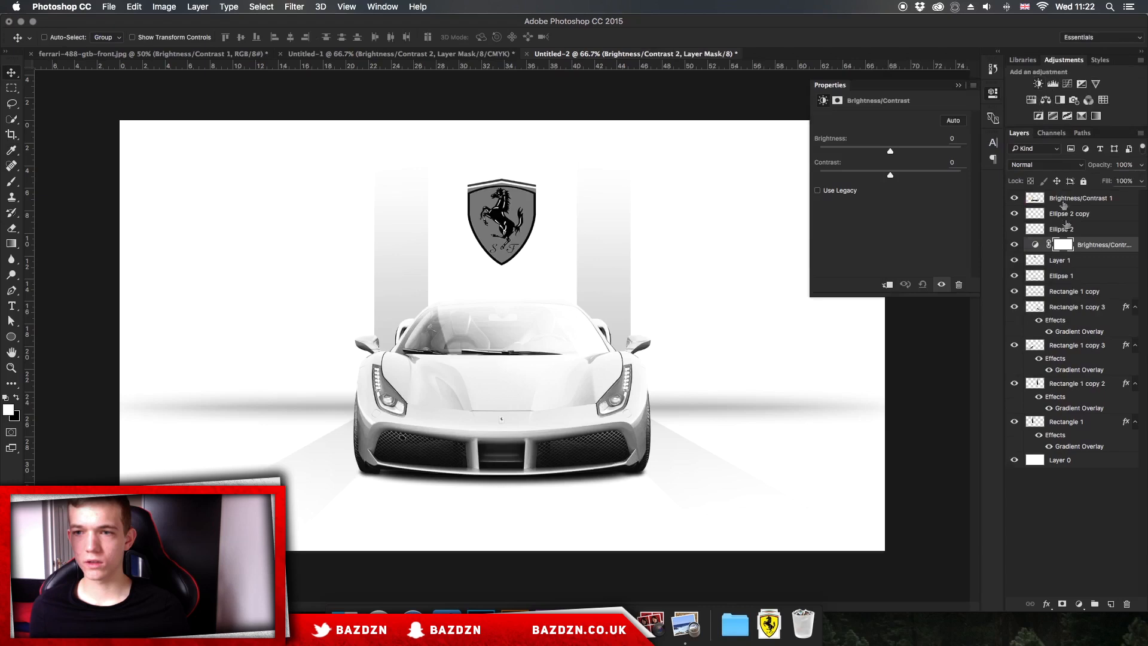
pyautogui.rightClick(1106, 245)
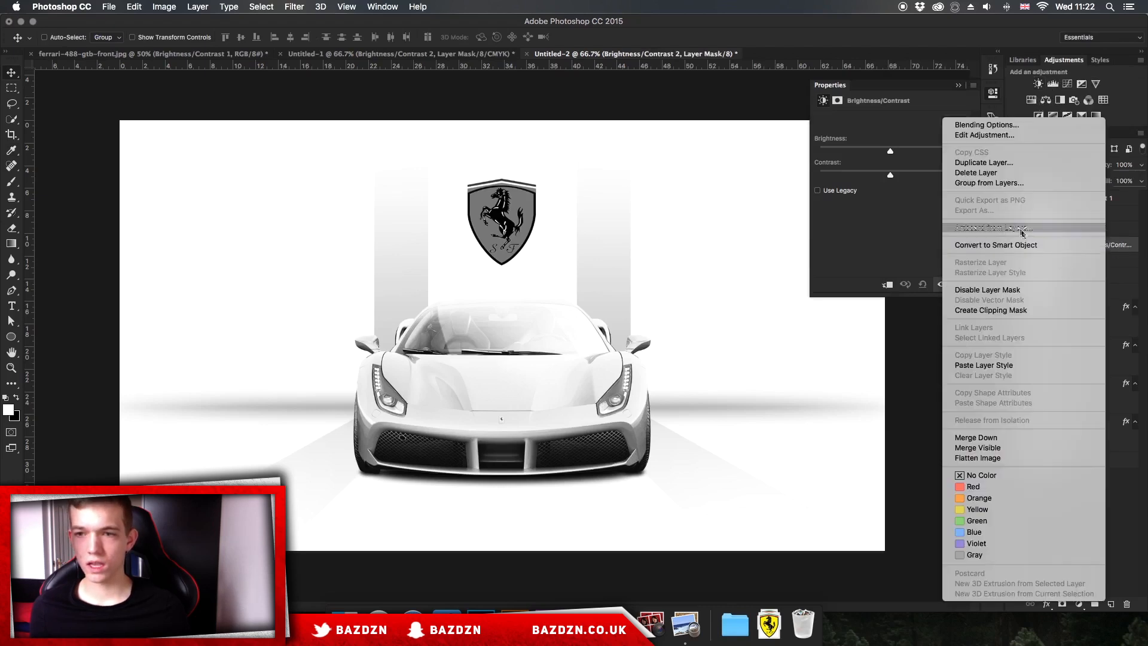
pyautogui.click(1004, 309)
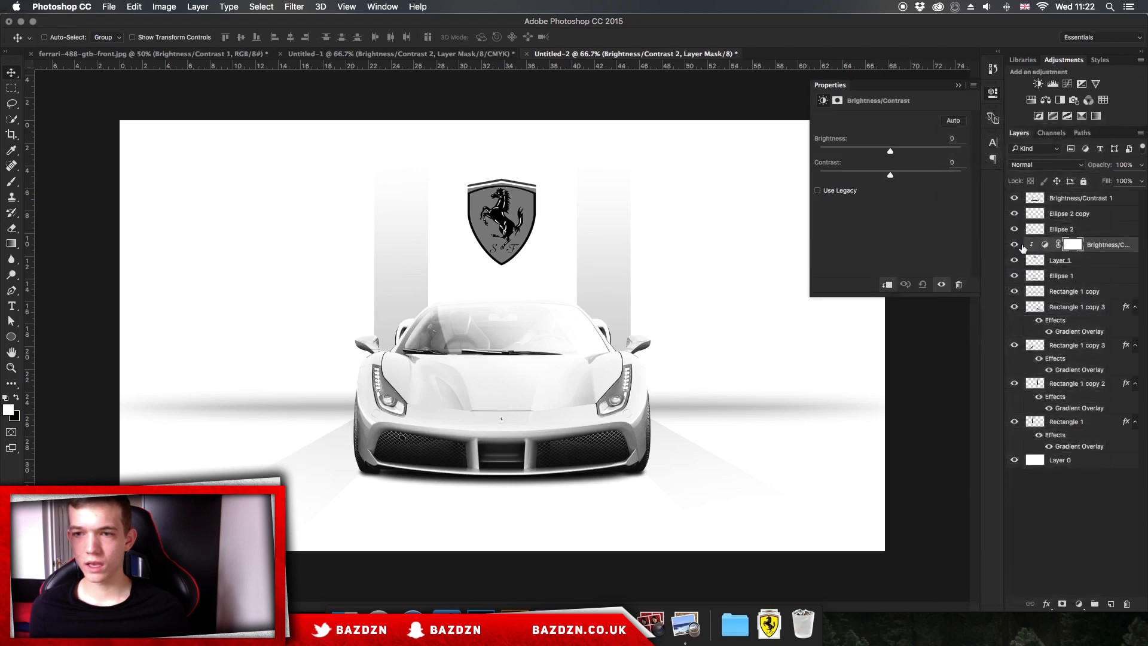
pyautogui.click(1046, 263)
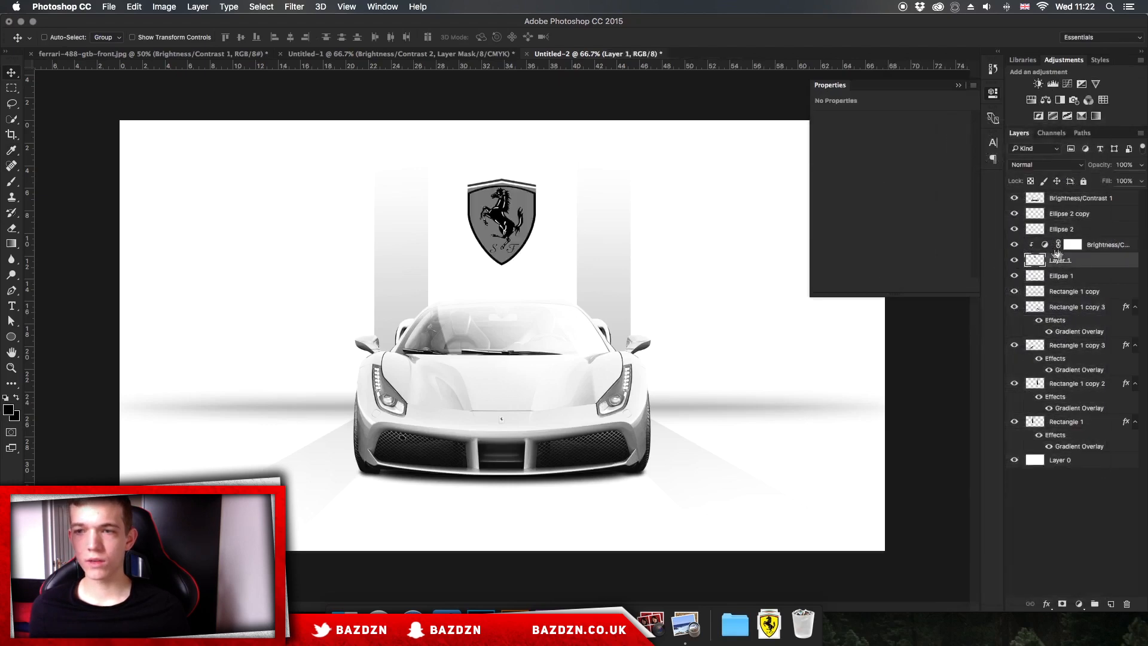
pyautogui.click(1073, 247)
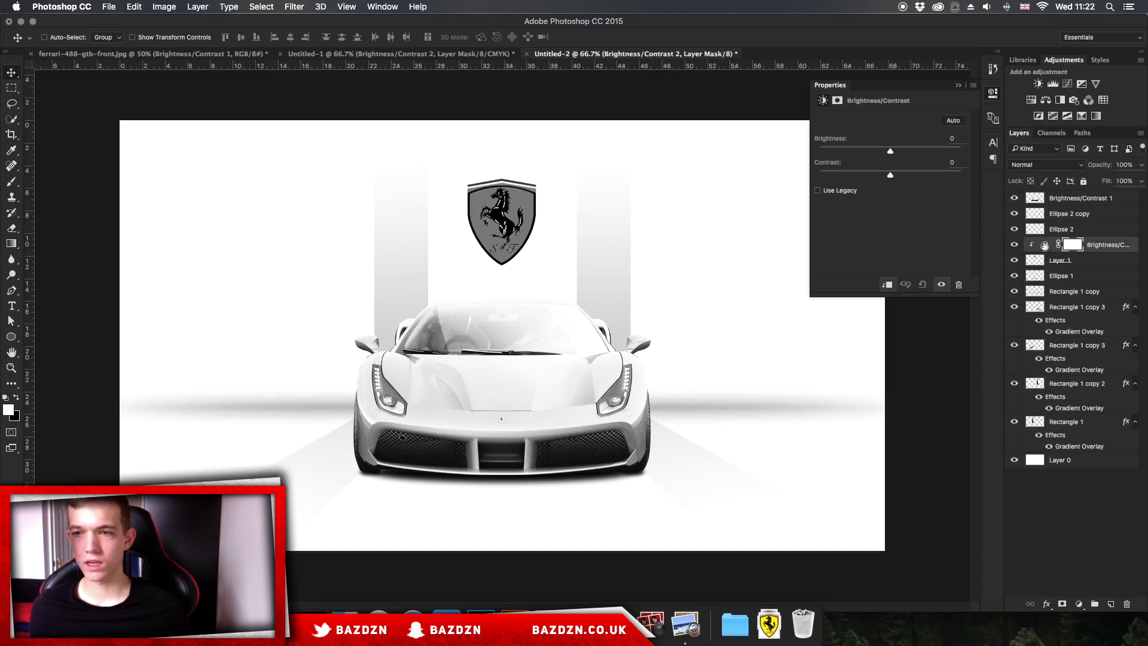
pyautogui.moveTo(891, 151); pyautogui.dragTo(950, 152)
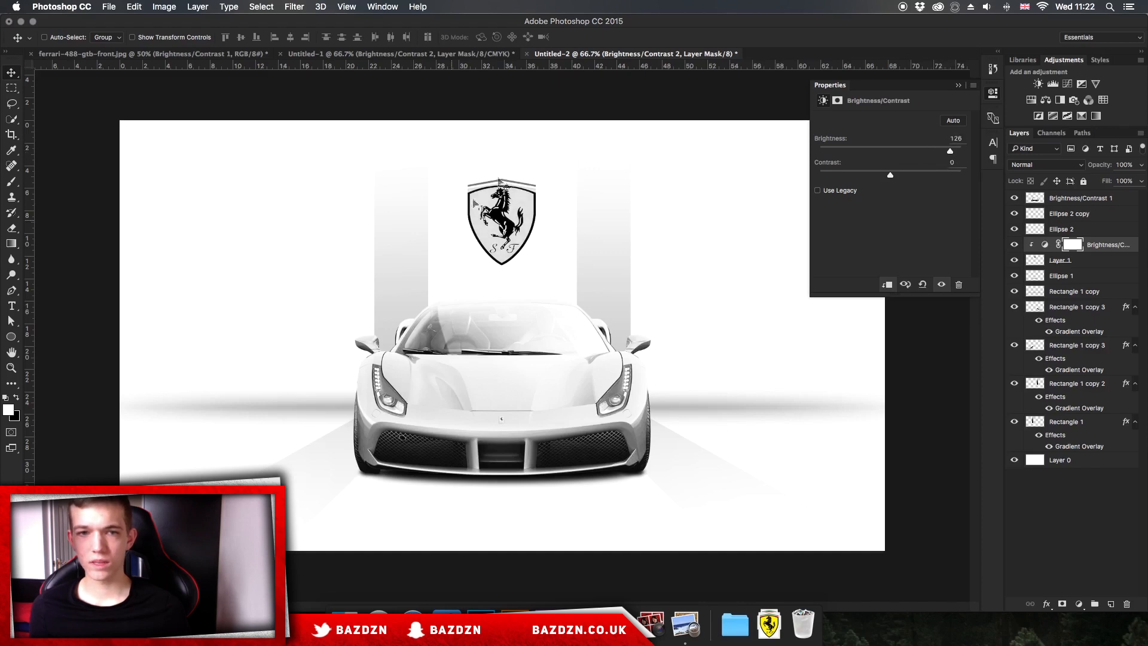
# Lower the opacity of the badge's Layer 1 to 7% and check how it looks in the composition
pyautogui.press('super+equal')
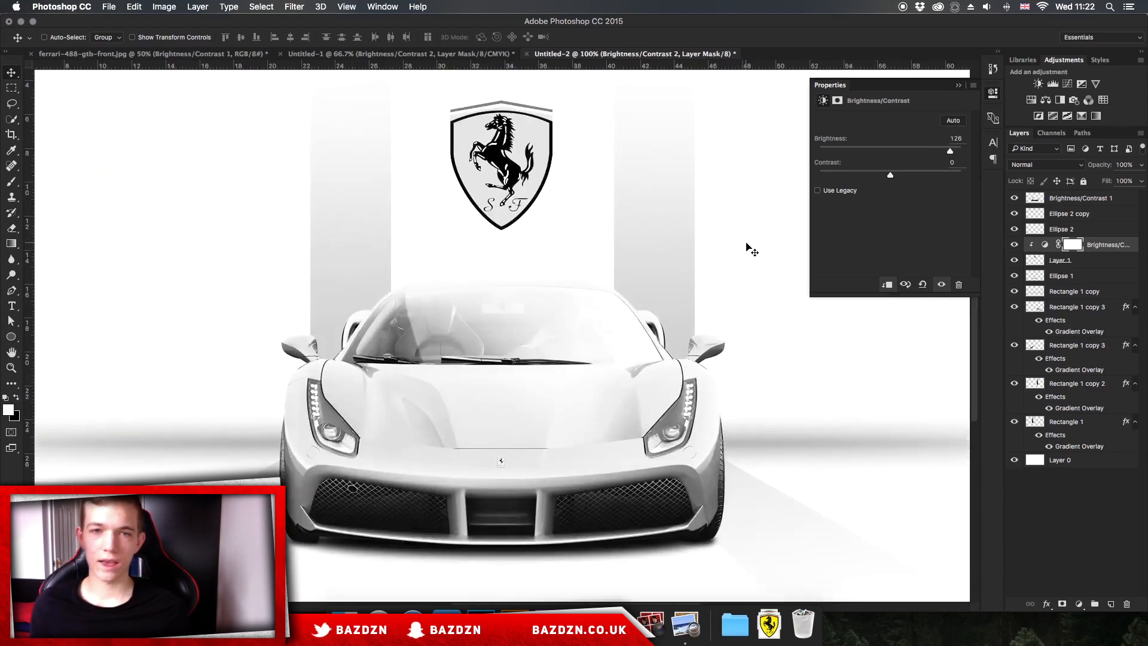
pyautogui.click(1080, 257)
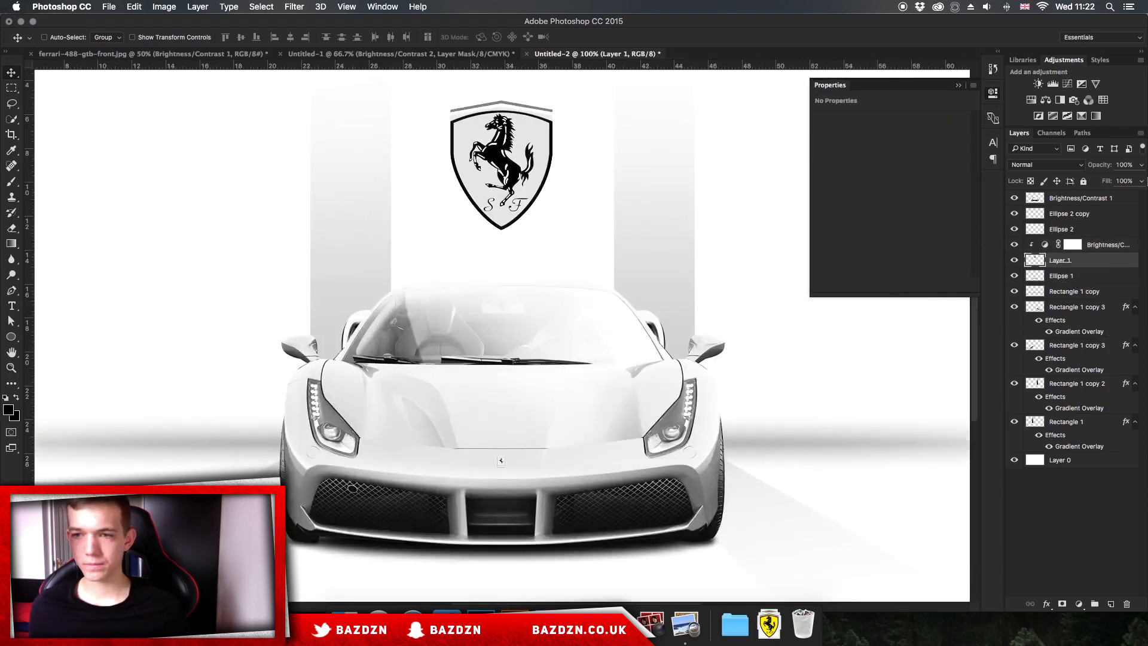
pyautogui.moveTo(1139, 173); pyautogui.dragTo(1092, 184)
pyautogui.press('super+minus')
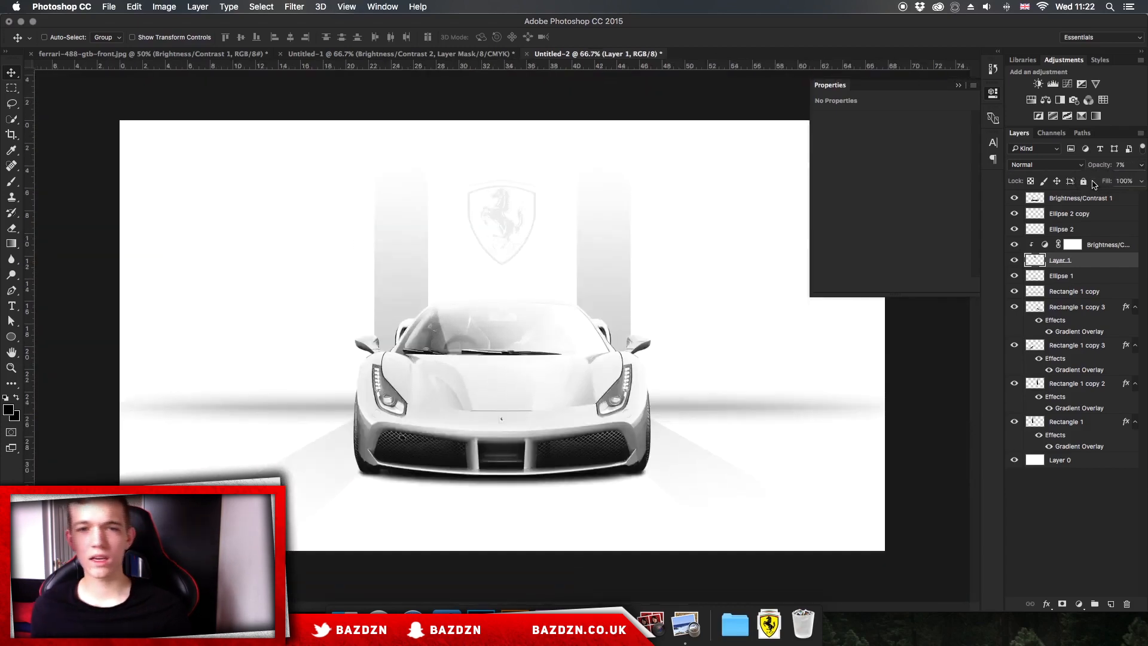
pyautogui.click(1140, 166)
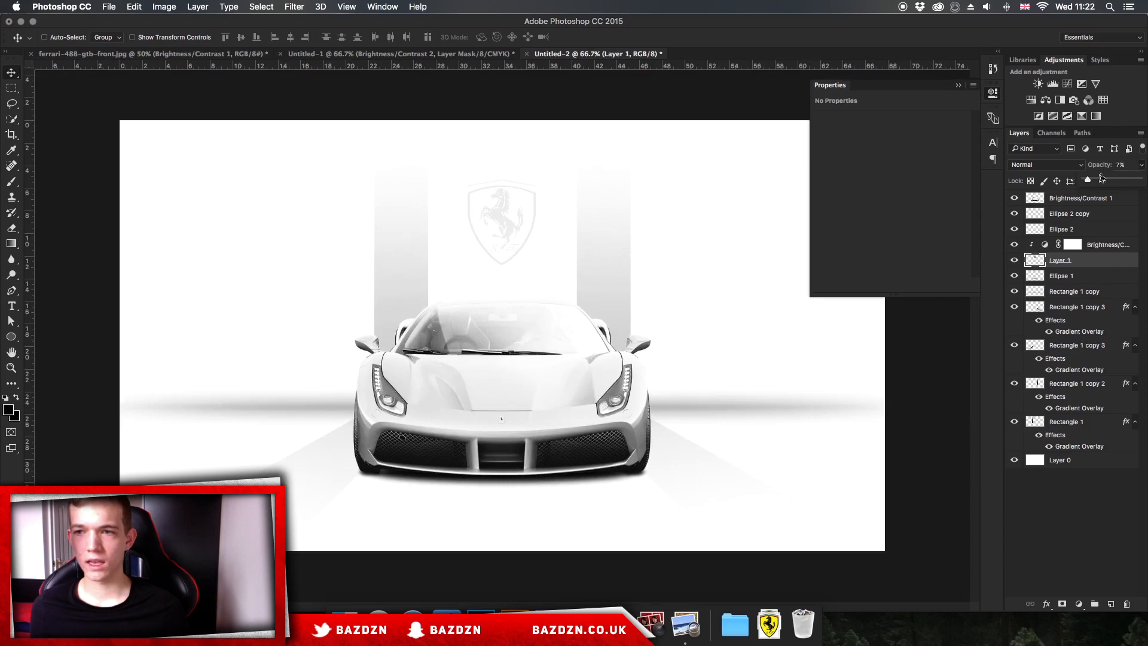
pyautogui.click(798, 161)
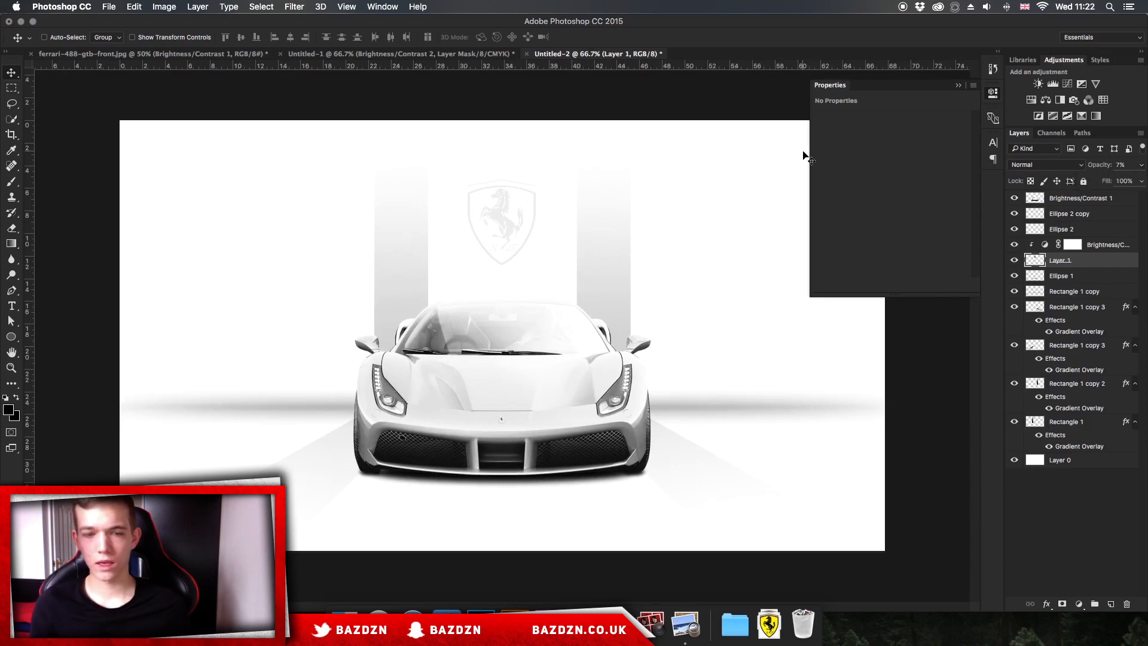
pyautogui.press('super+minus')
pyautogui.press('super+equal')
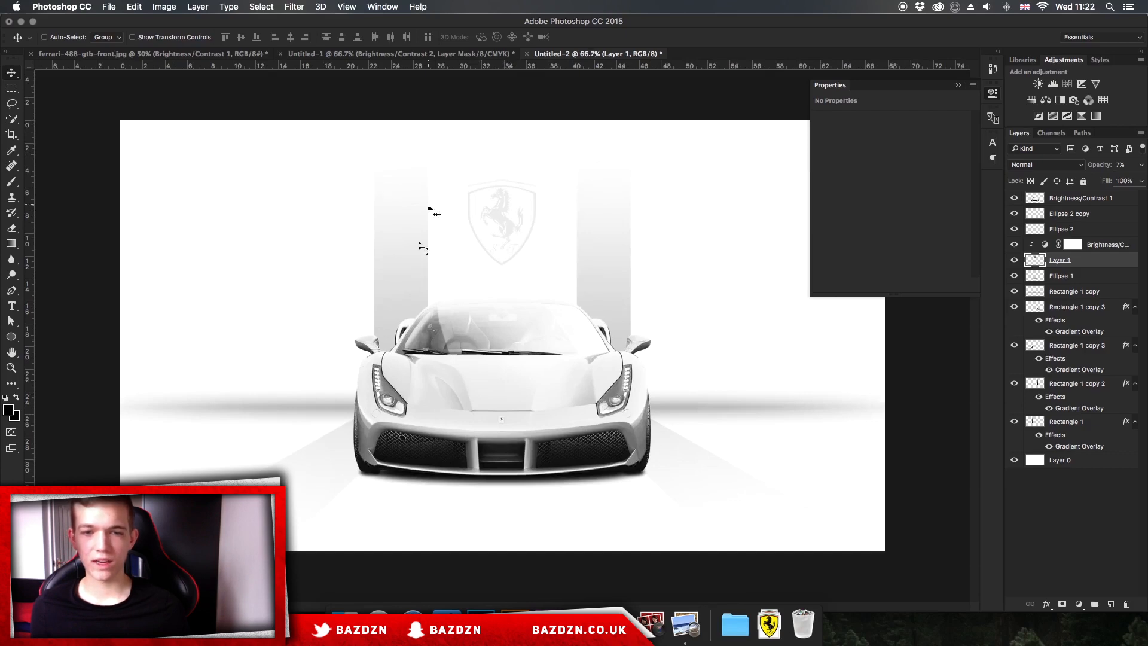
pyautogui.click(959, 85)
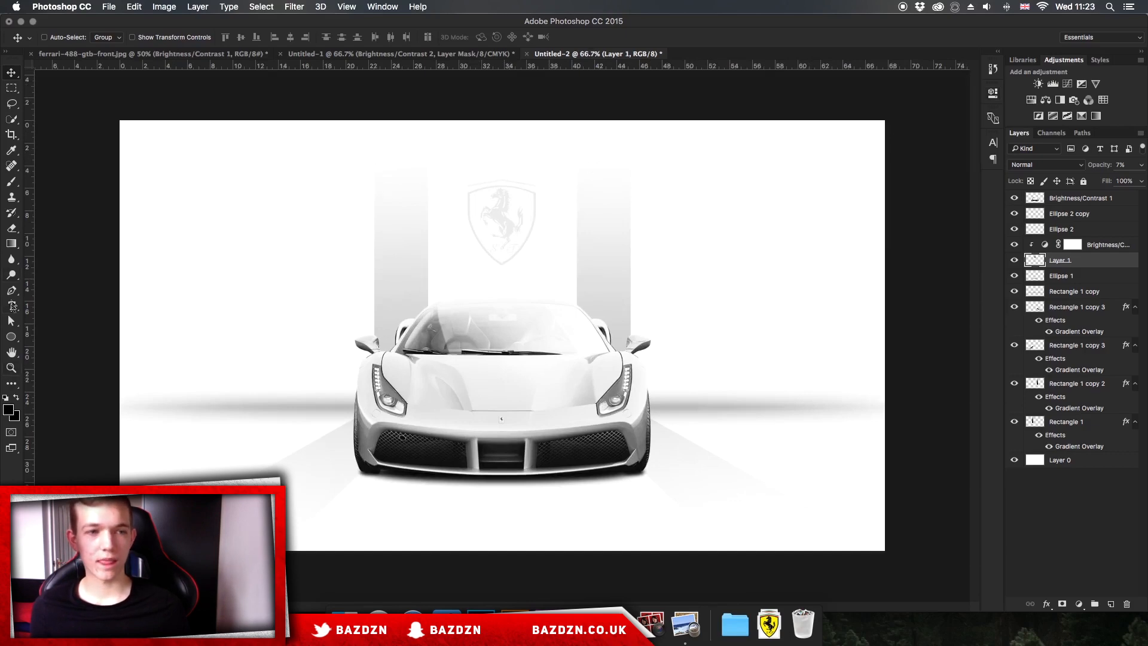
# Examine the TEXT labels and the angled callout lines leading to the car in the Untitled-1 reference
pyautogui.click(325, 54)
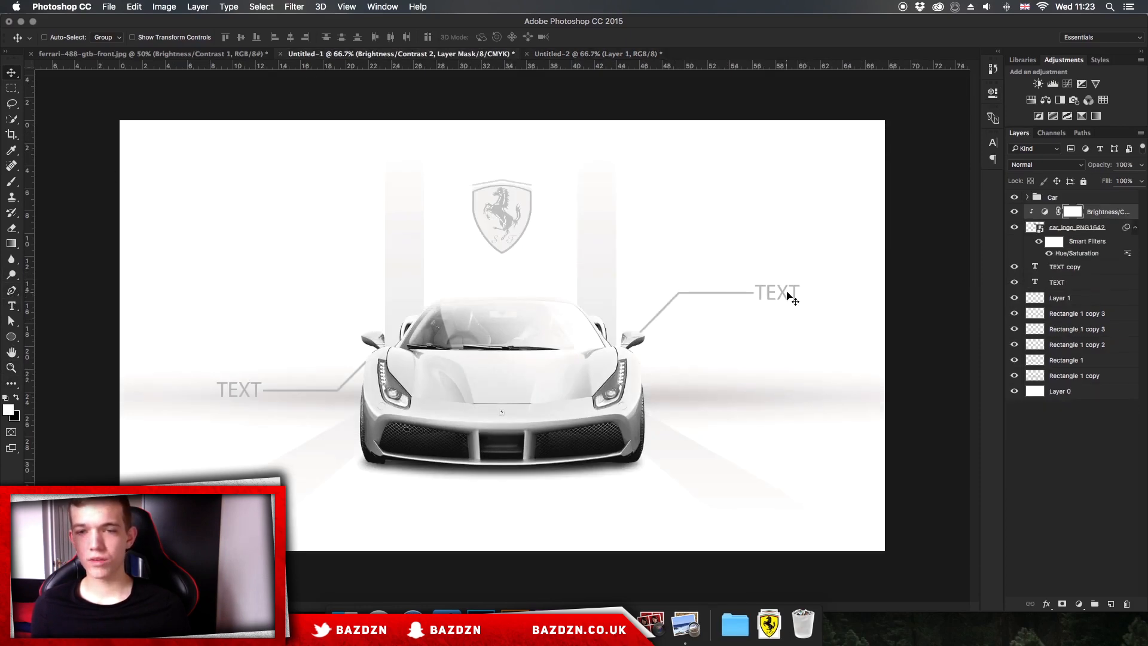
pyautogui.press('super+equal')
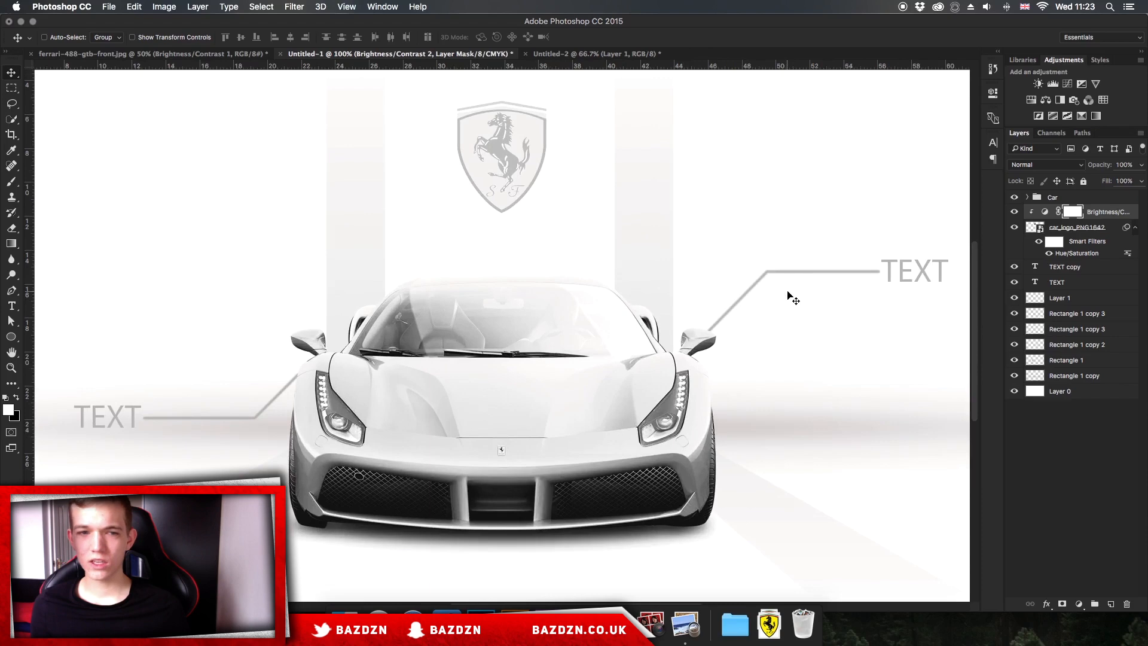
pyautogui.hscroll(4, 792, 297)
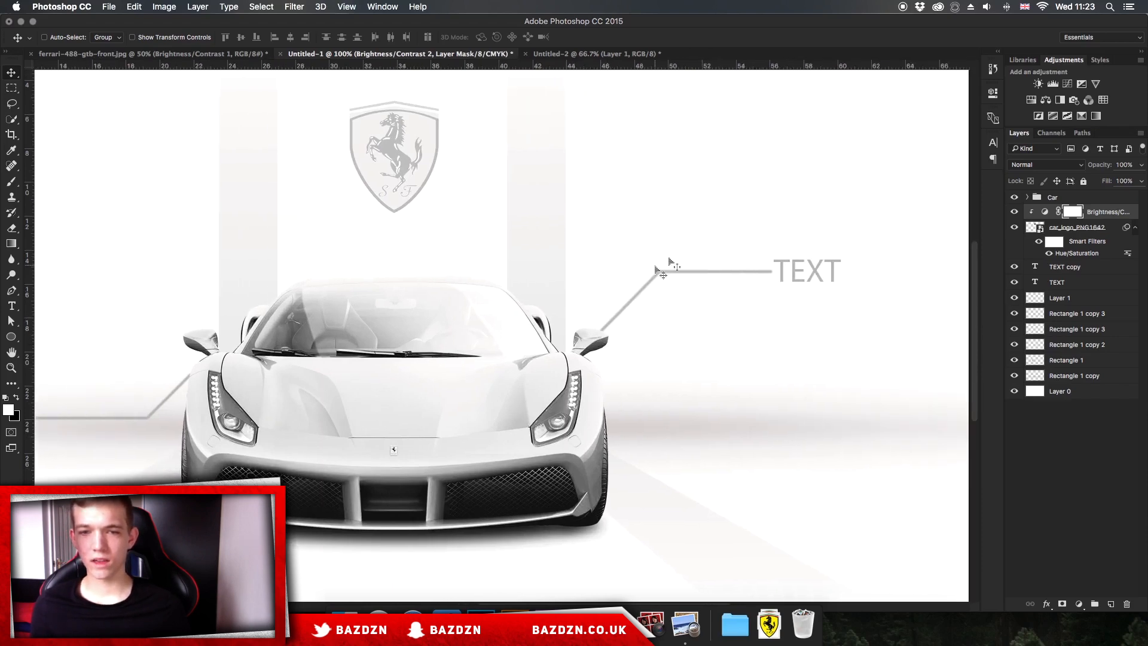
# Return to Untitled-2 and set up the Brush tool with a 6 px size and 50% hardness
pyautogui.click(619, 56)
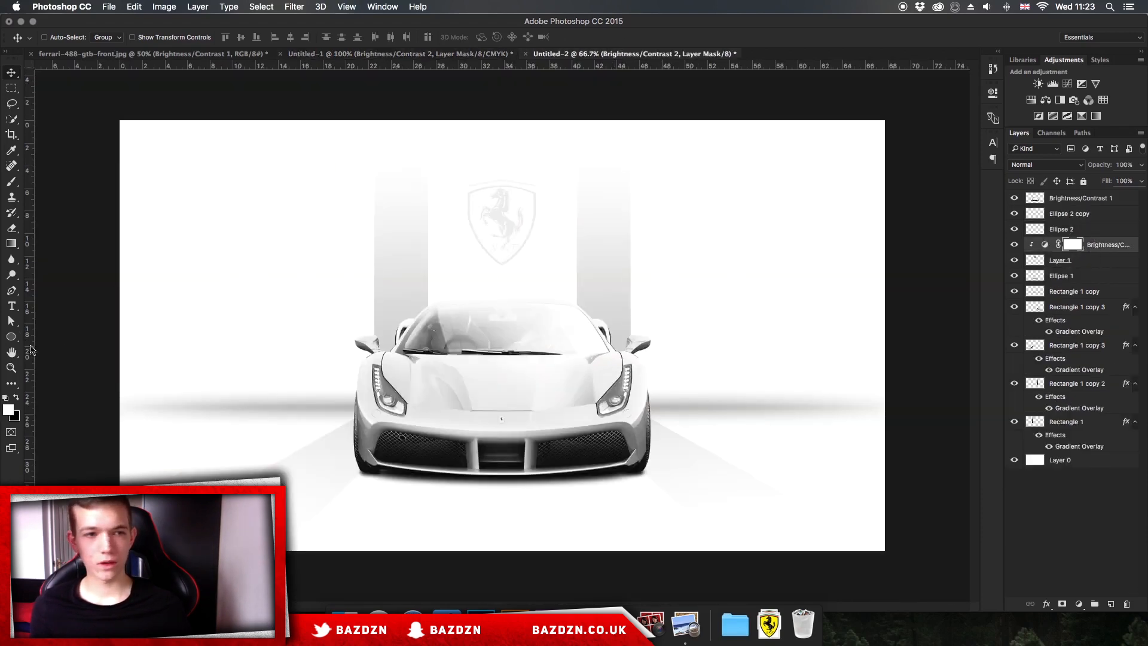
pyautogui.press('b')
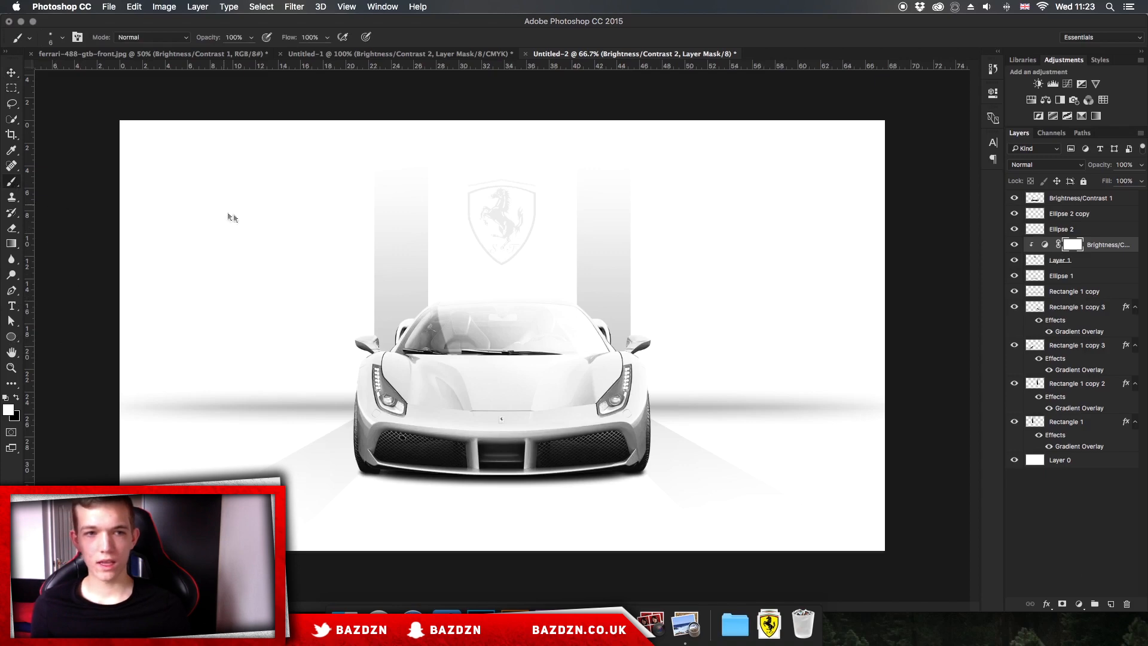
pyautogui.rightClick(263, 220)
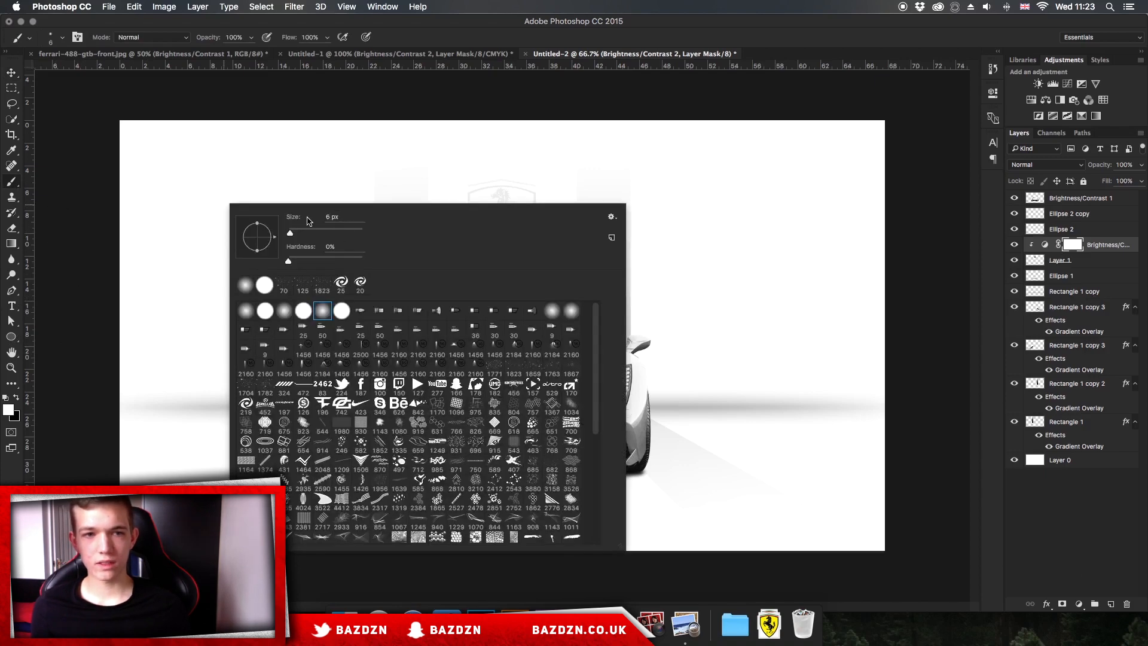
pyautogui.doubleClick(329, 217)
pyautogui.doubleClick(333, 245)
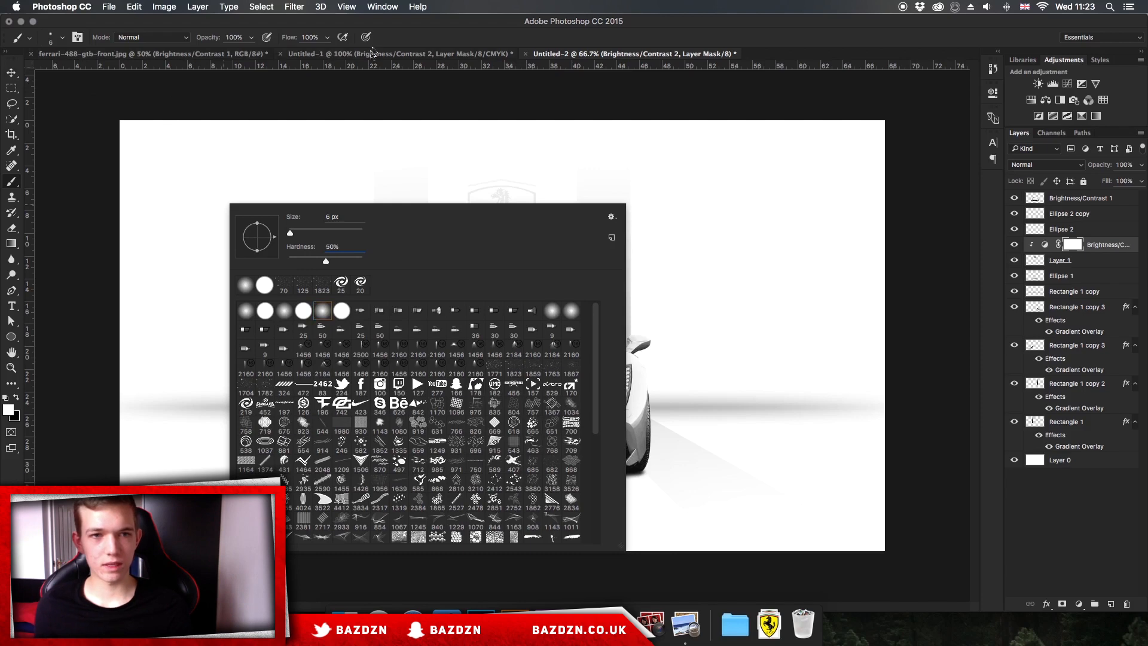
pyautogui.press('Return')
# Add a new layer directly above the badge's clipped Brightness/Contrast adjustment for the callout line
pyautogui.press('v')
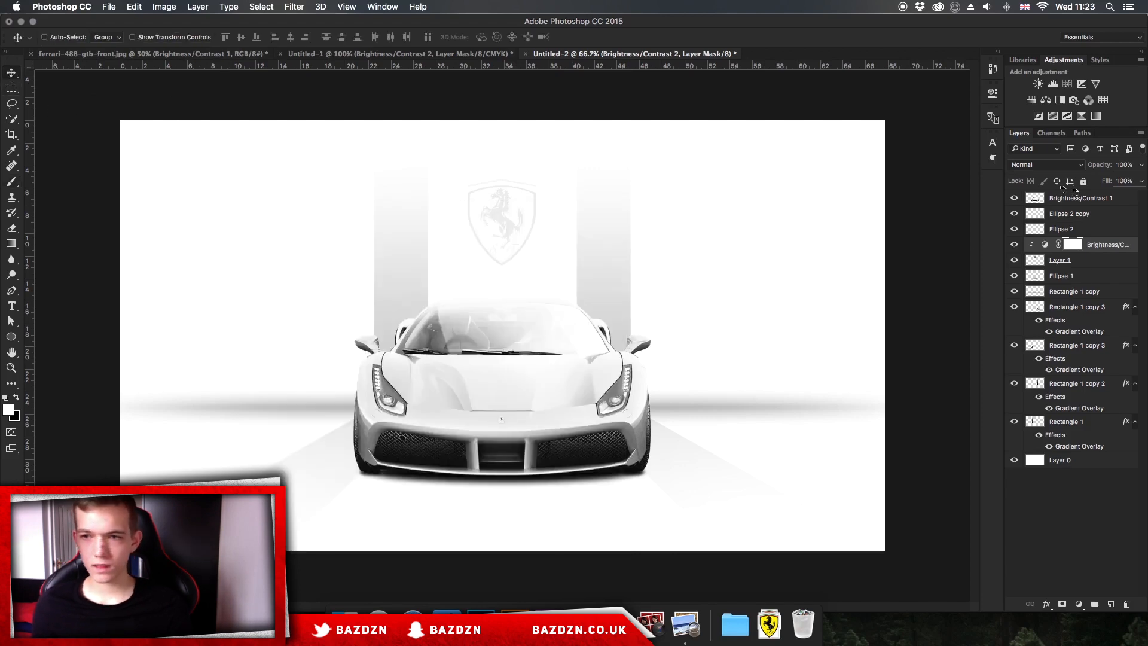
pyautogui.moveTo(1084, 307); pyautogui.dragTo(1047, 308)
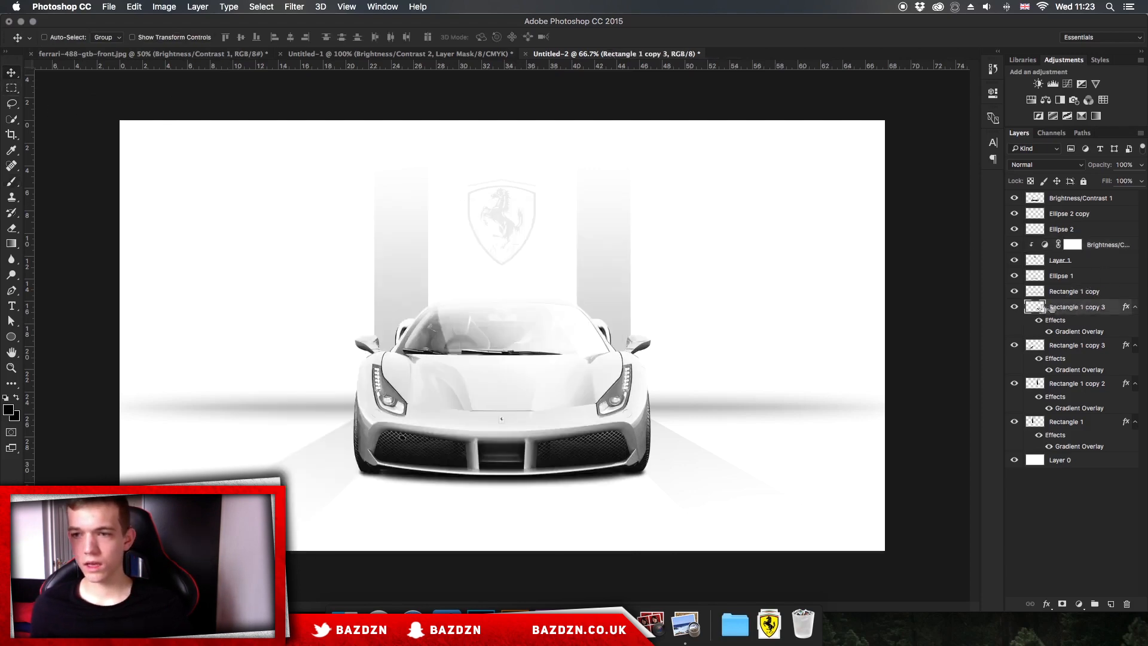
pyautogui.click(1015, 291)
pyautogui.click(1014, 290)
pyautogui.click(1013, 274)
pyautogui.click(1012, 274)
pyautogui.click(1013, 201)
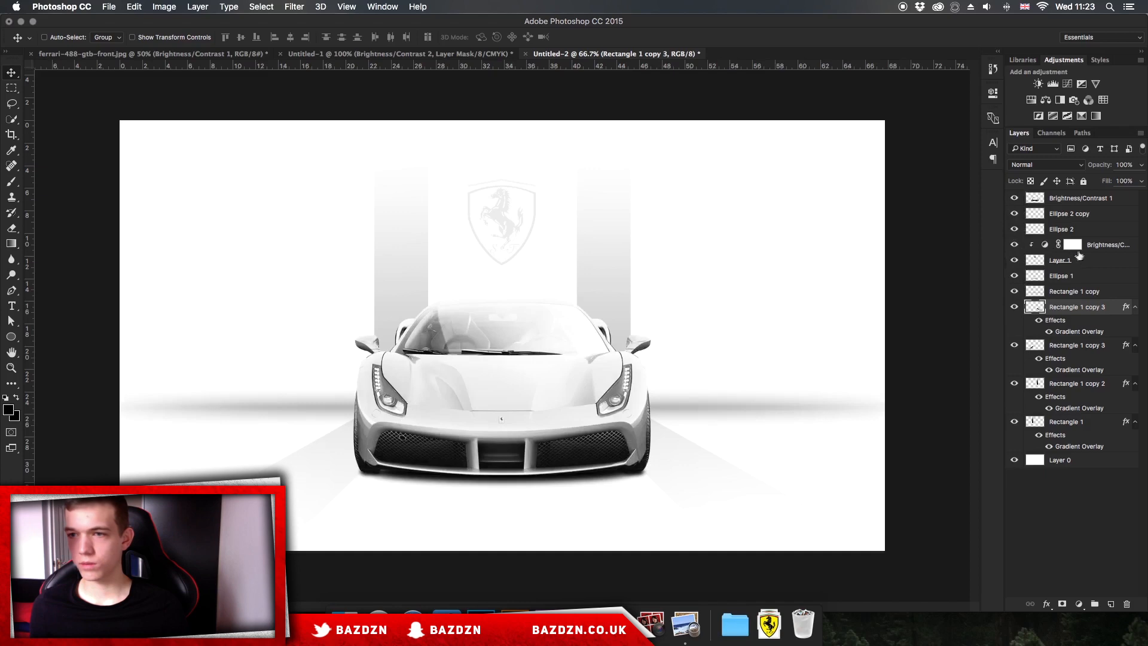
pyautogui.click(1074, 246)
pyautogui.click(1110, 605)
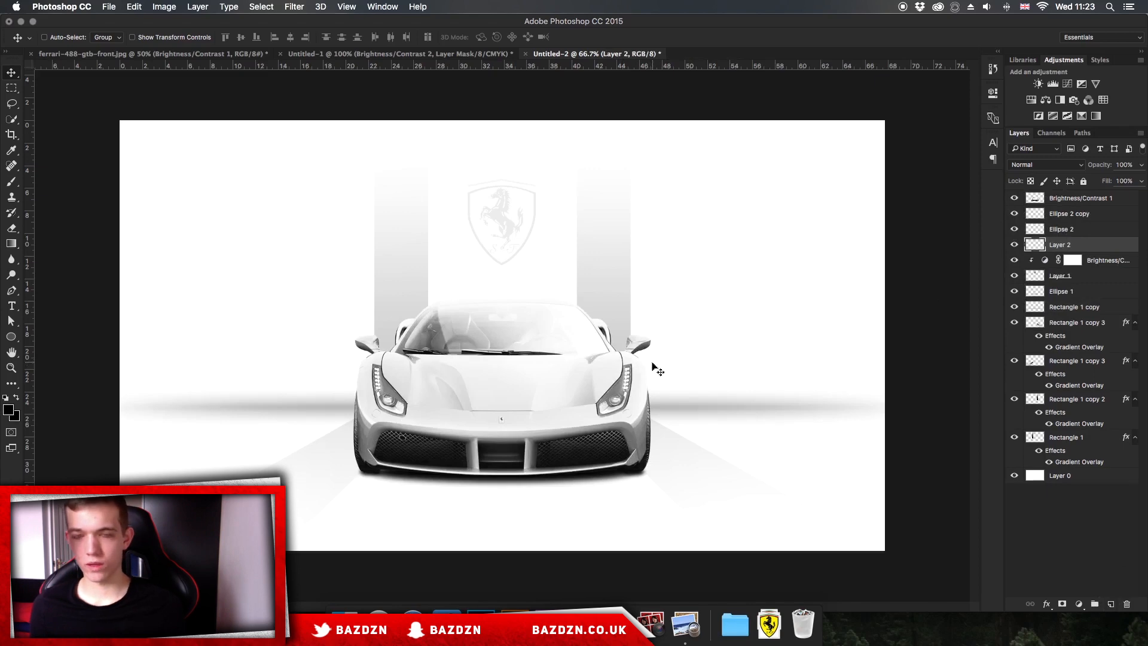
# Set the foreground colour to black for stroking the callout line
pyautogui.press('super+1')
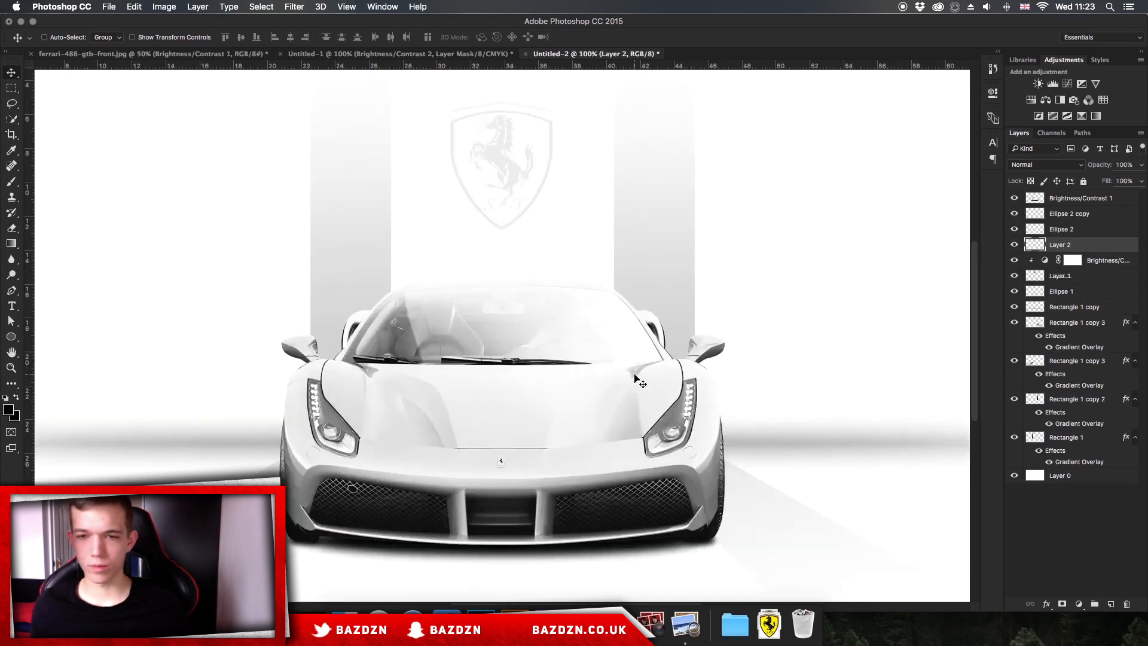
pyautogui.hscroll(5, 601, 341)
pyautogui.scroll(-3, 601, 341)
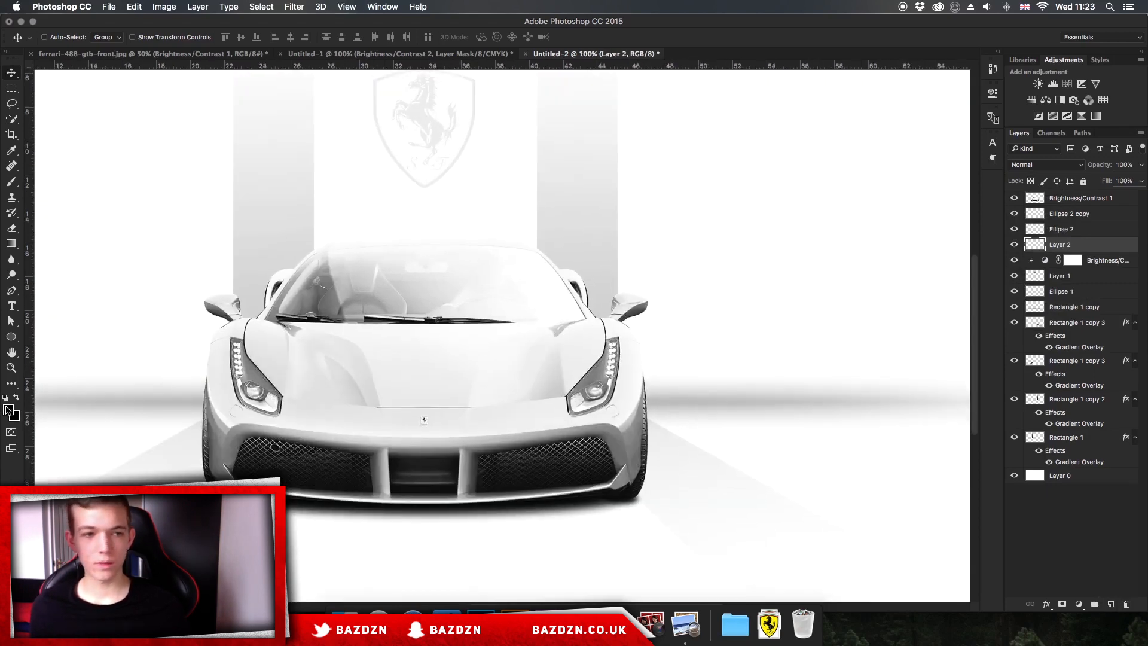
pyautogui.click(8, 409)
pyautogui.click(1002, 95)
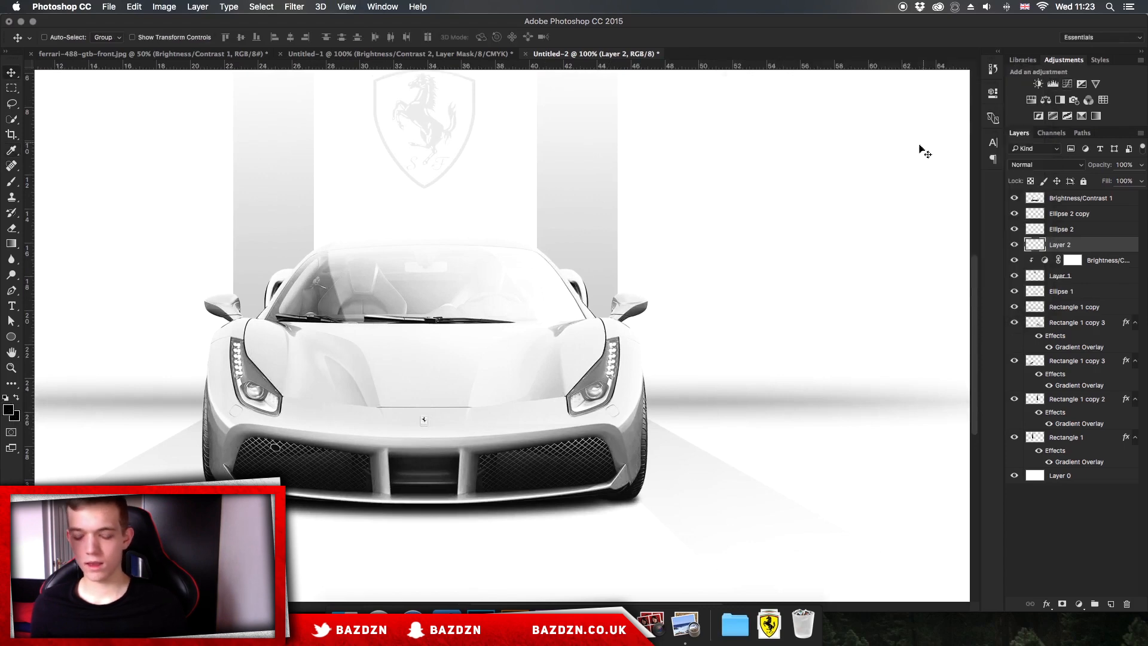
# Draw an open Pen path from the car's fender below the right mirror, diagonally upward and outward, ending in a short horizontal segment
pyautogui.press('p')
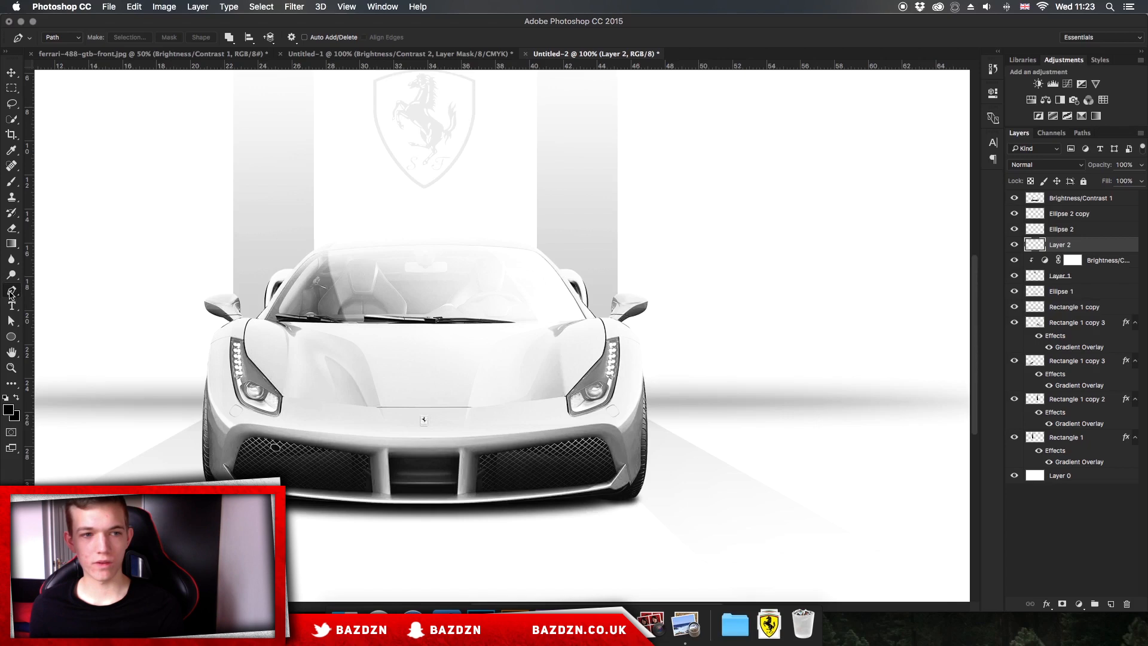
pyautogui.click(626, 341)
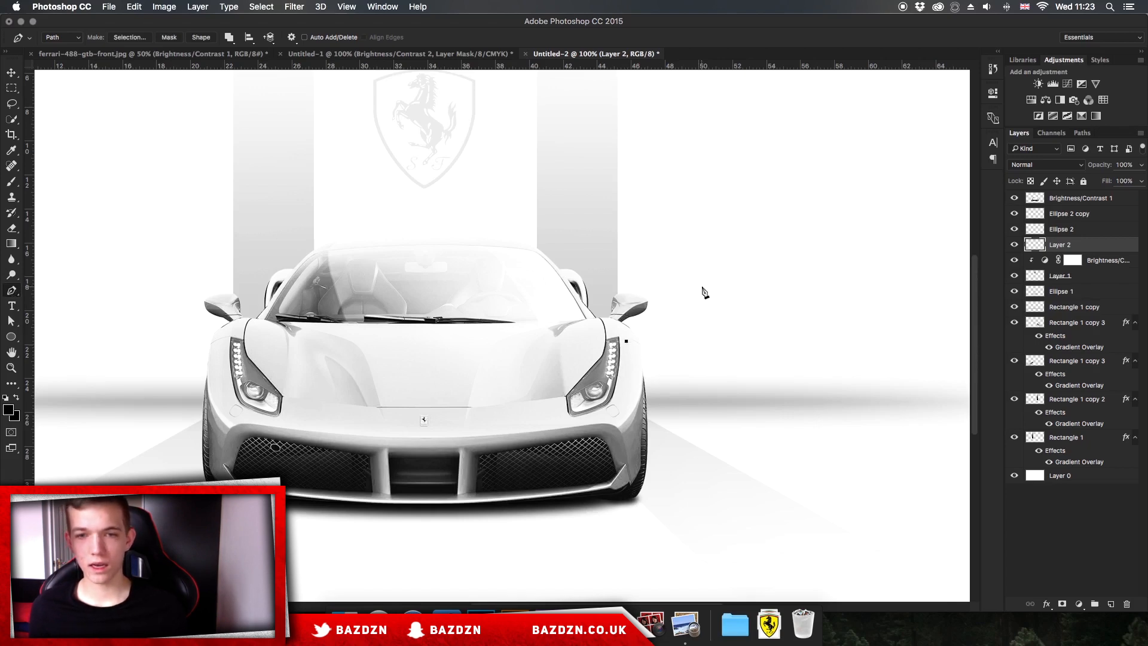
pyautogui.click(682, 286)
pyautogui.click(769, 286)
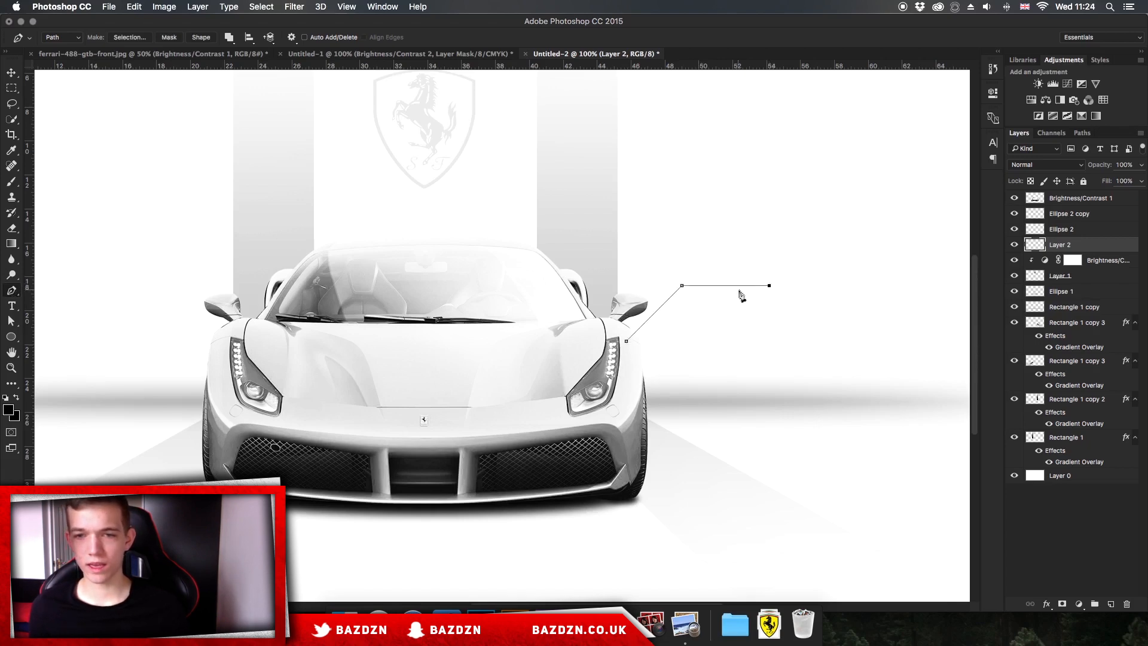
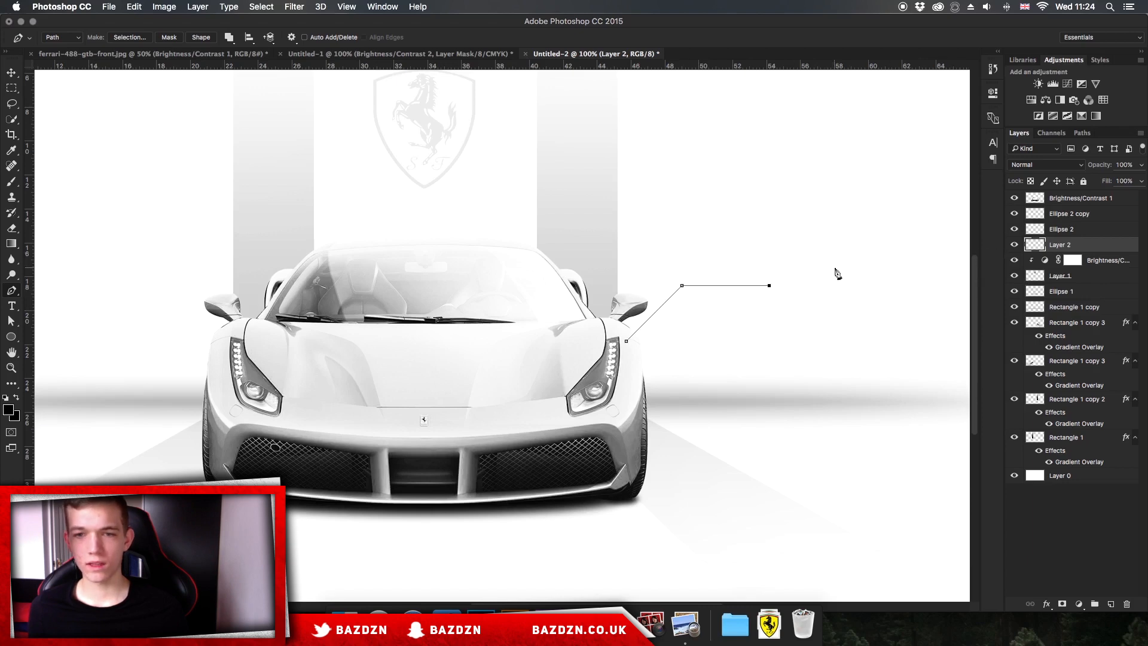
pyautogui.press('super+z')
pyautogui.click(763, 285)
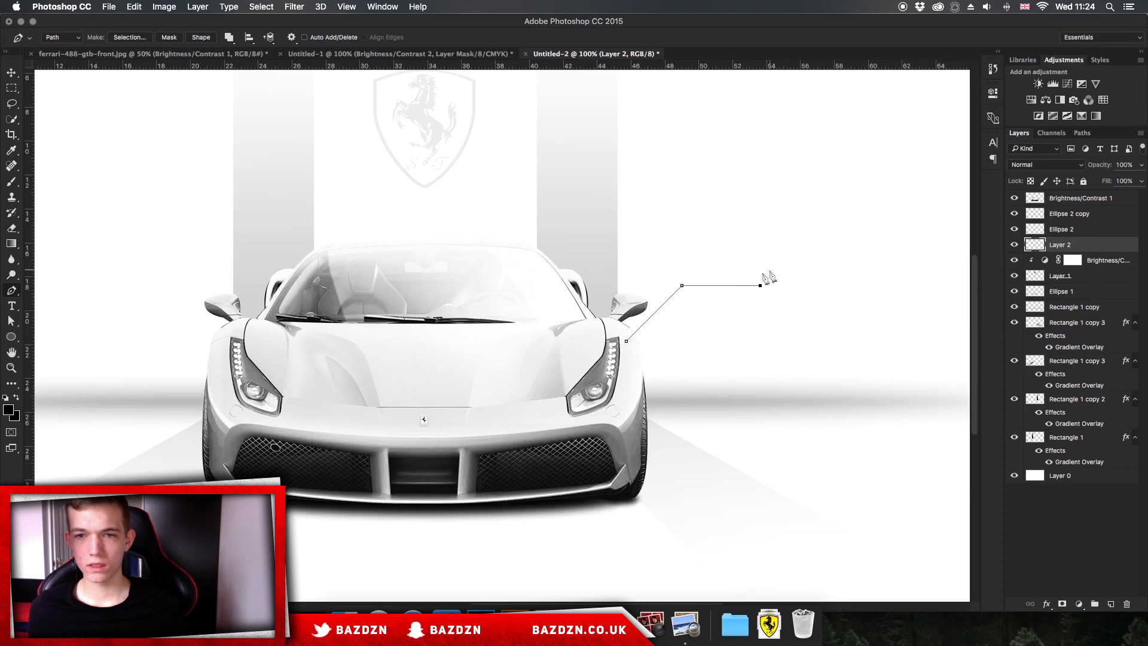
pyautogui.rightClick(729, 283)
pyautogui.click(760, 381)
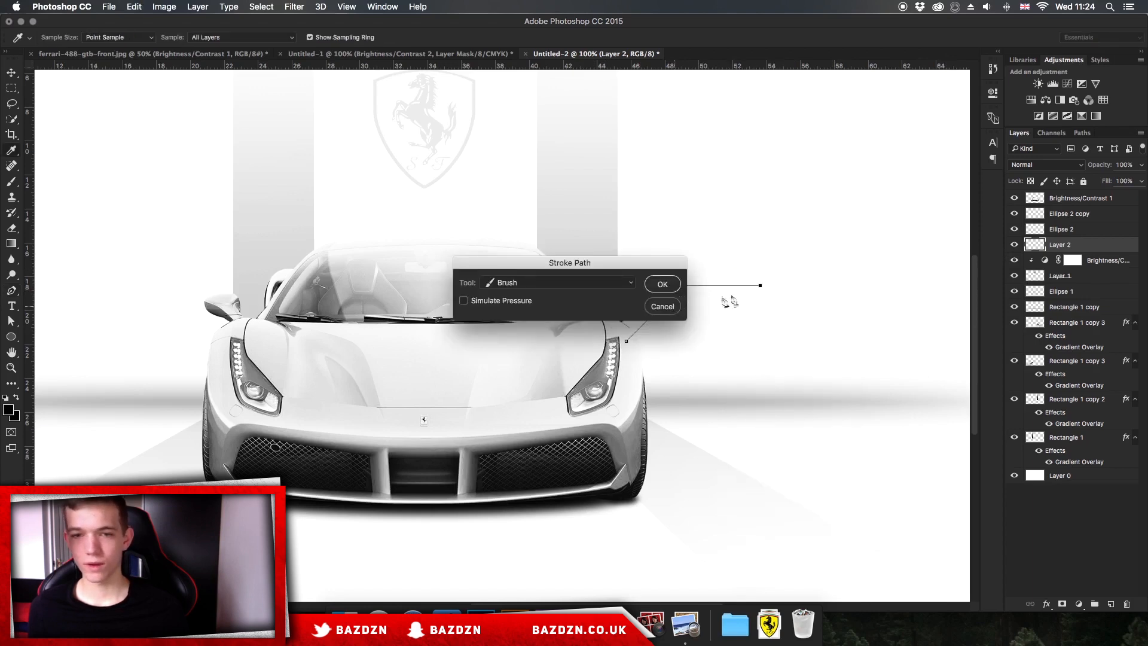
pyautogui.press('Escape')
# Stroke the callout path with the Brush on Layer 2 and dismiss the path
pyautogui.rightClick(744, 288)
pyautogui.click(797, 373)
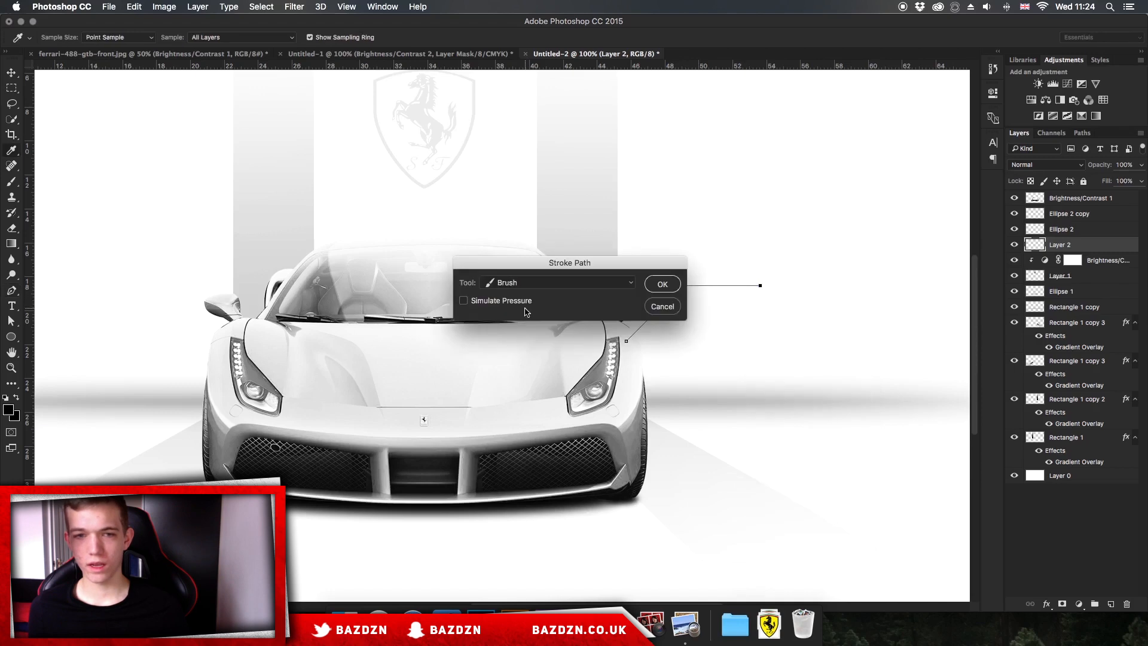
pyautogui.click(509, 283)
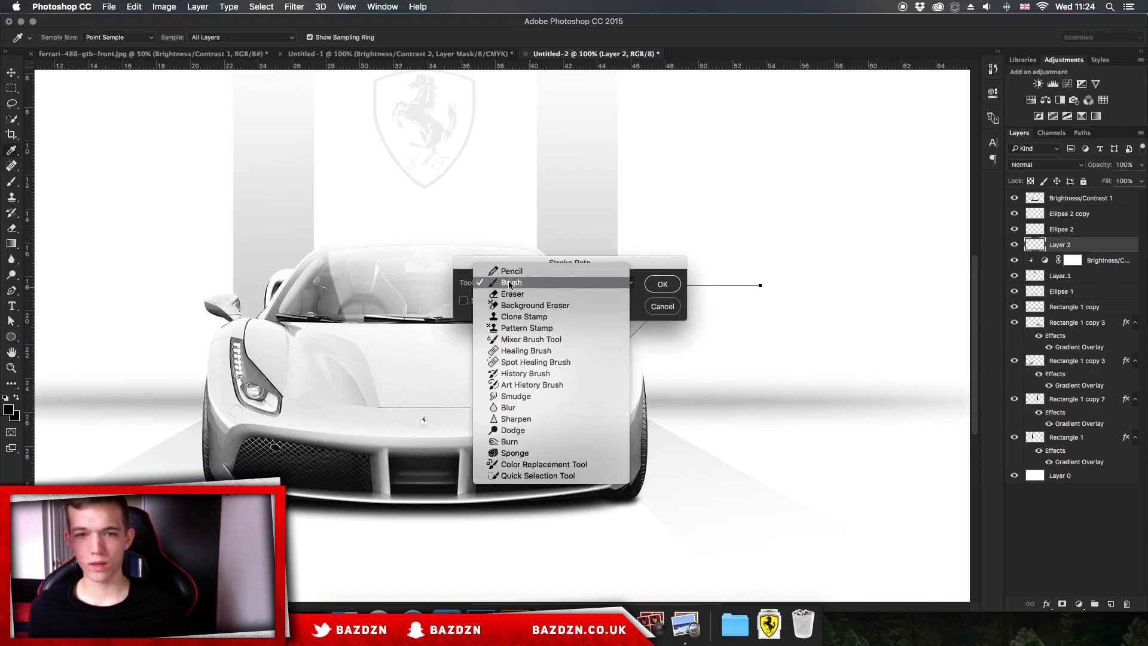
pyautogui.click(510, 283)
pyautogui.click(494, 305)
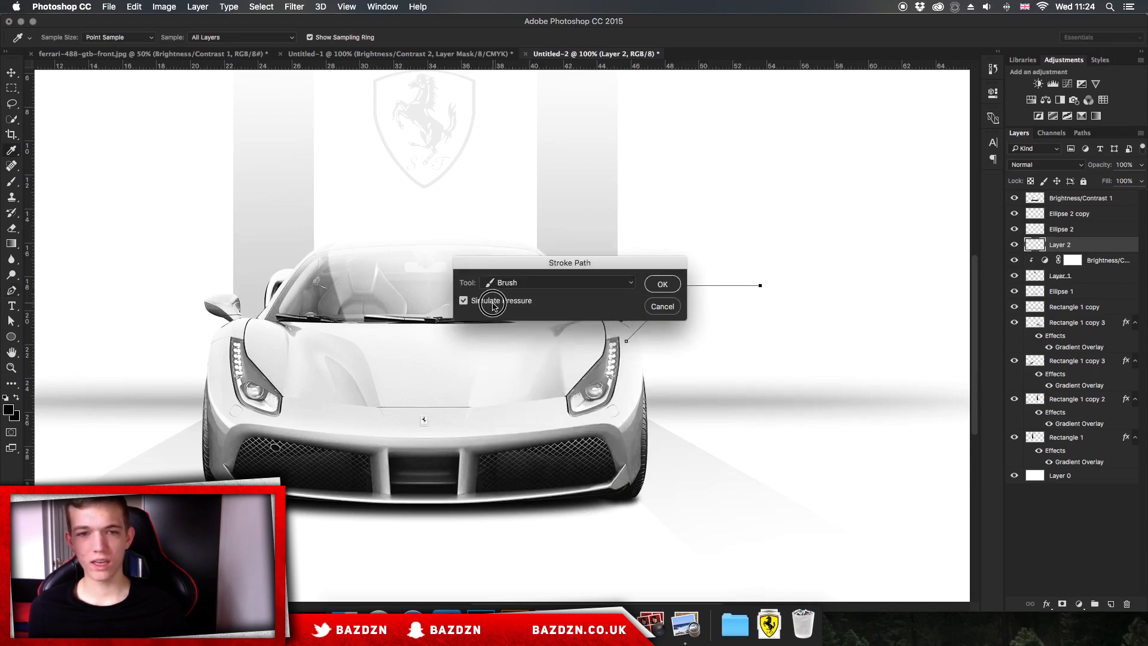
pyautogui.click(662, 285)
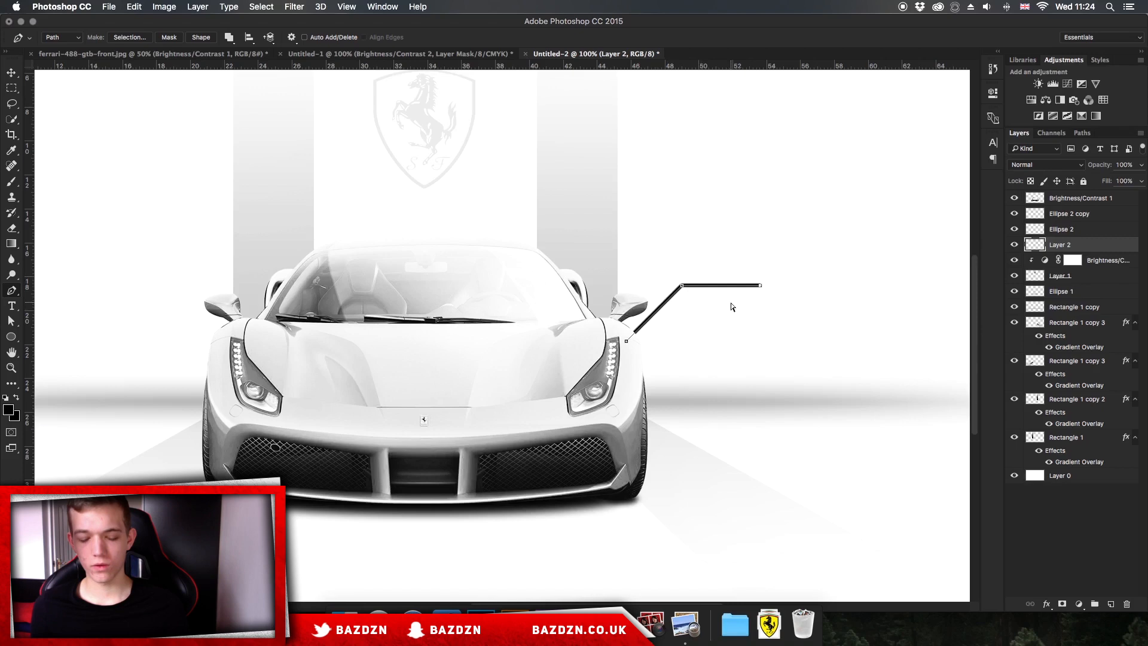
pyautogui.press('Return')
# Lighten the callout line to pale grey with Hue/Saturation, setting Saturation to -100 and raising Lightness strongly
pyautogui.press('super+0')
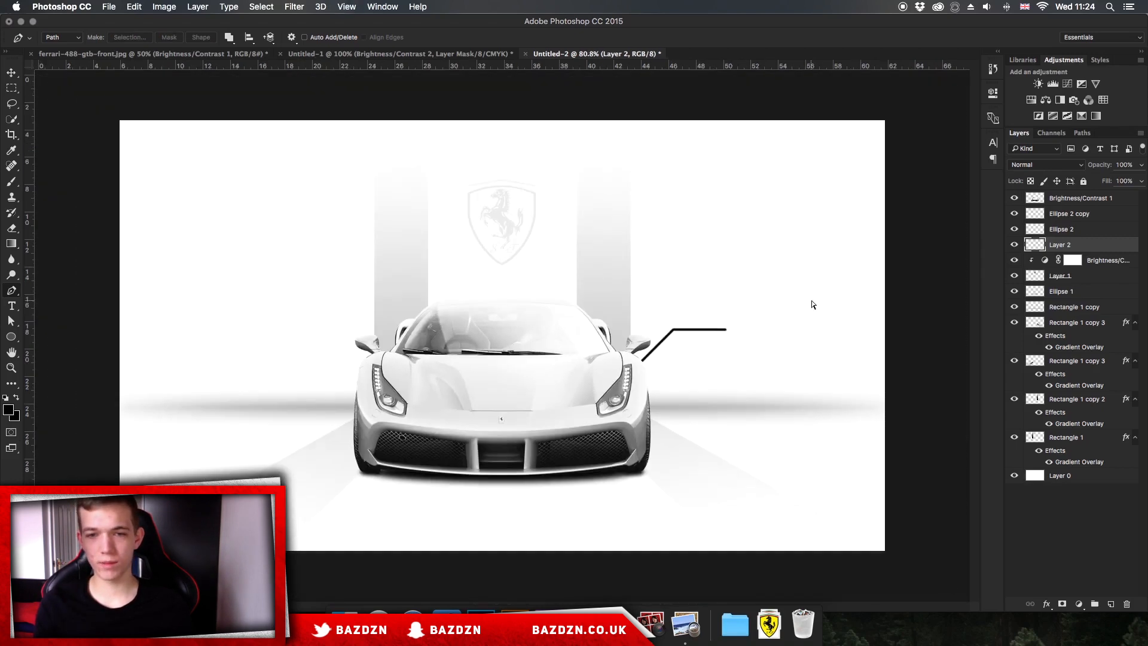
pyautogui.press('super+1')
pyautogui.hscroll(2, 813, 306)
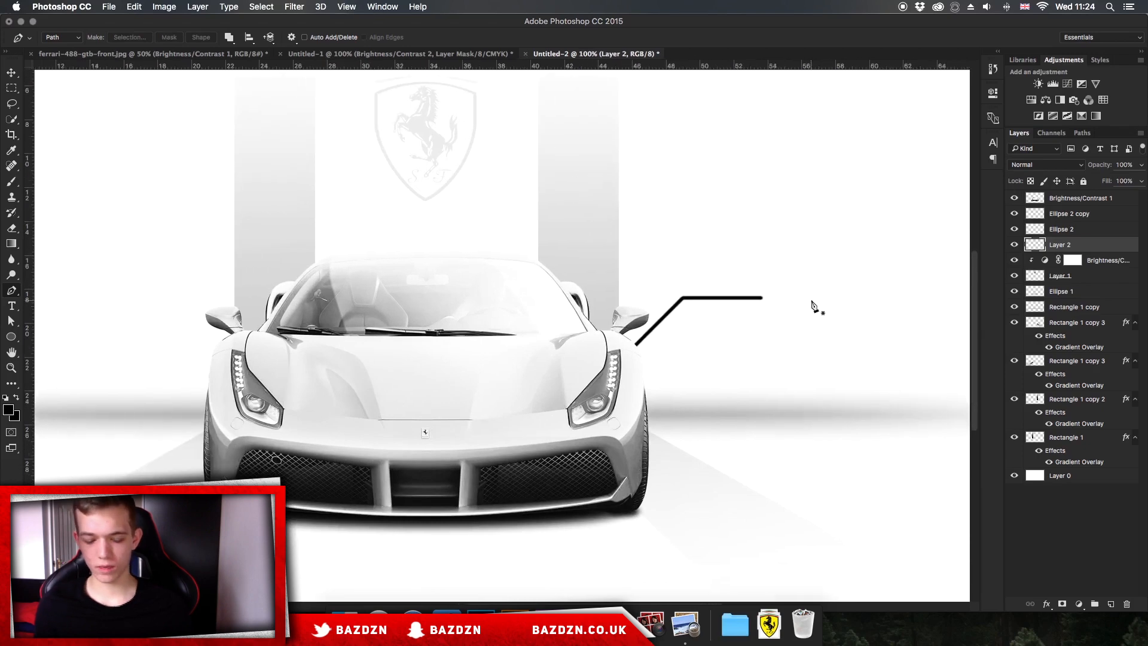
pyautogui.press('super+u')
pyautogui.moveTo(961, 174); pyautogui.dragTo(907, 181)
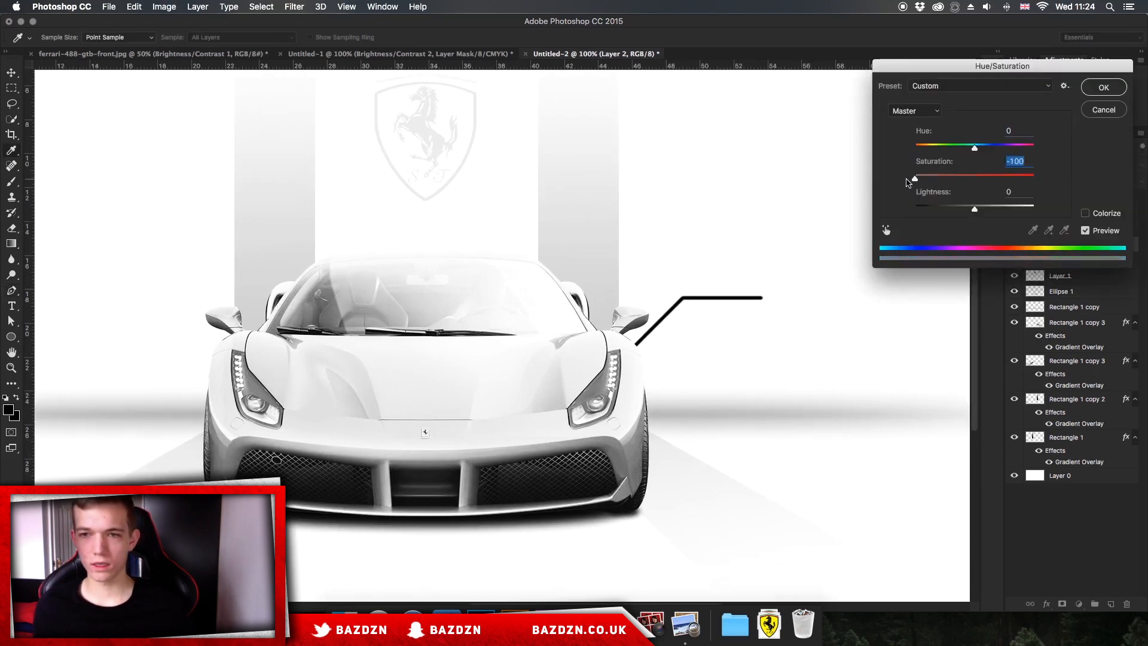
pyautogui.moveTo(974, 209); pyautogui.dragTo(1028, 210)
pyautogui.press('Return')
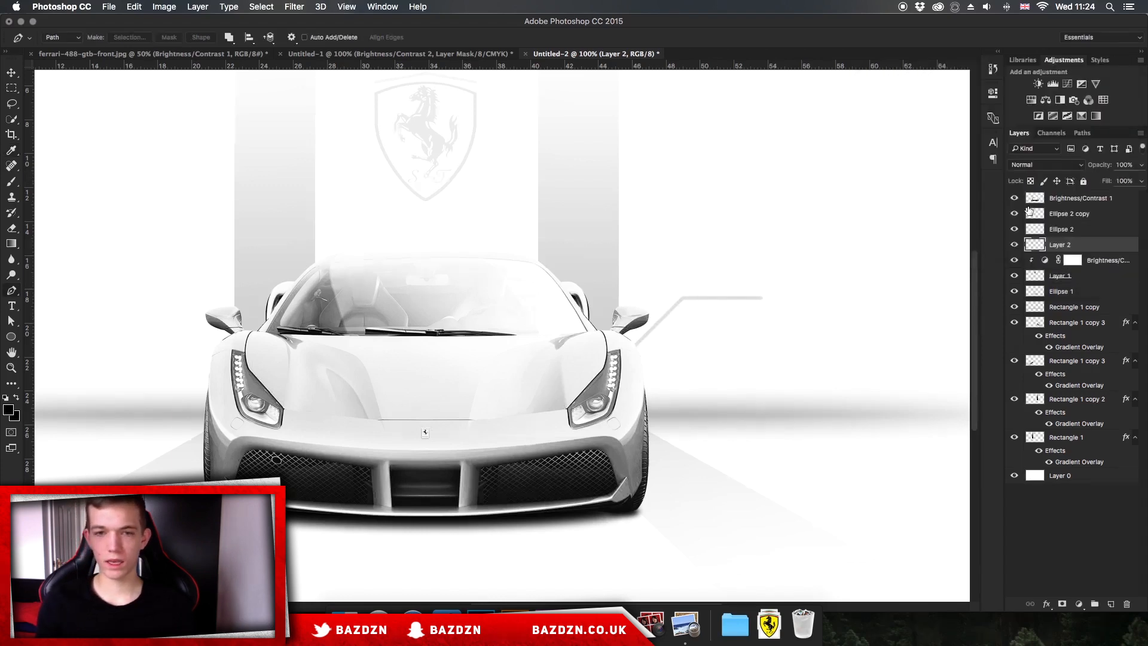
# Add a black "TEXT" label in Myriad Pro Regular, scale it down to 54.41 pt and place it at the callout line's outer end
pyautogui.press('super+minus')
pyautogui.press('super+equal')
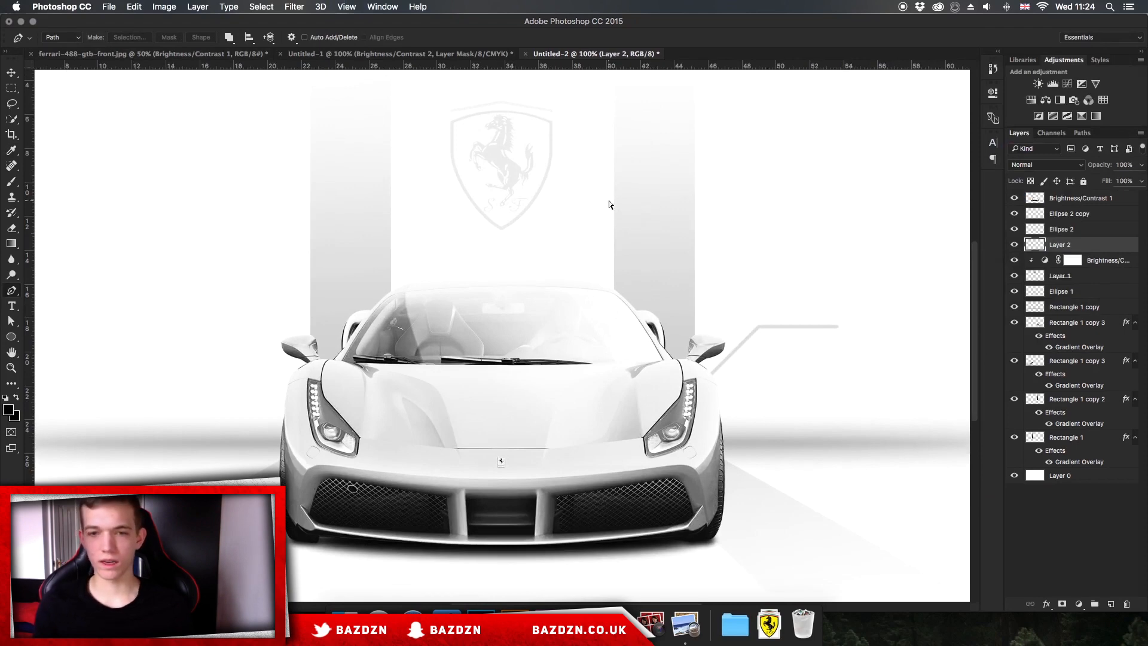
pyautogui.press('super+minus')
pyautogui.press('super+equal')
pyautogui.hscroll(5, 610, 205)
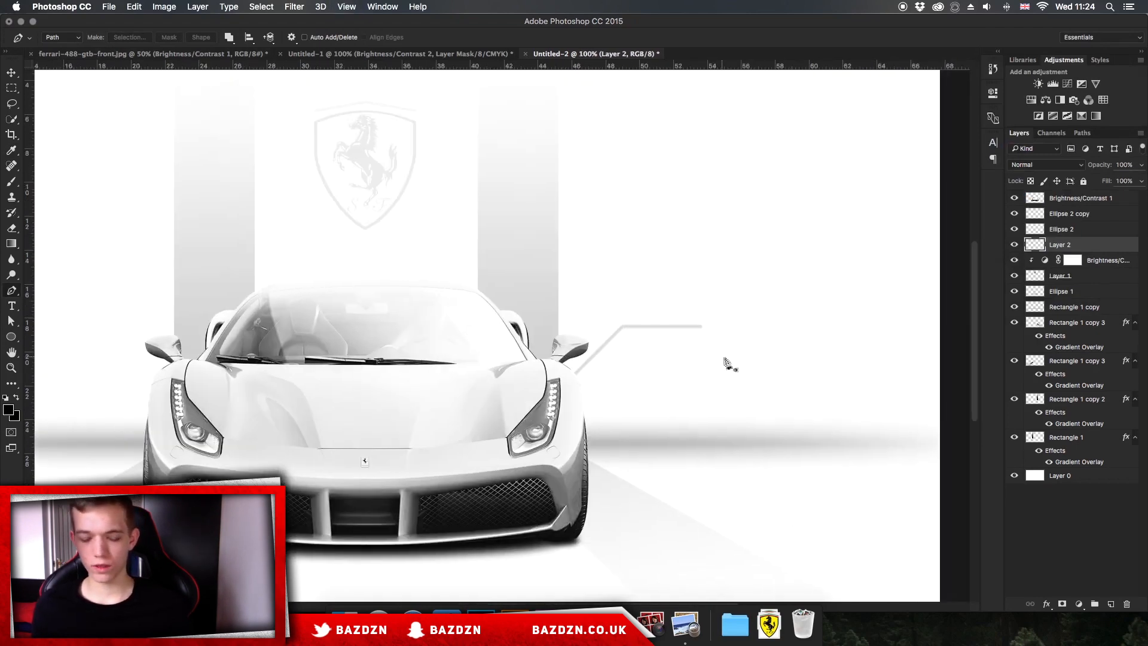
pyautogui.press('t')
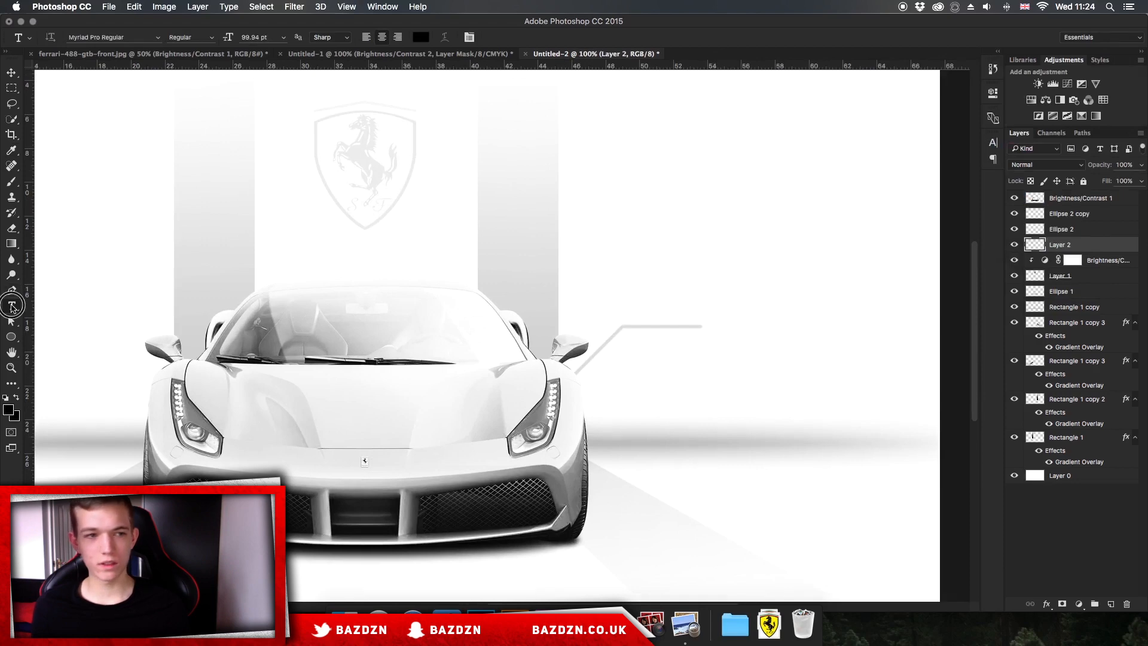
pyautogui.click(719, 329)
pyautogui.write('TEXT')
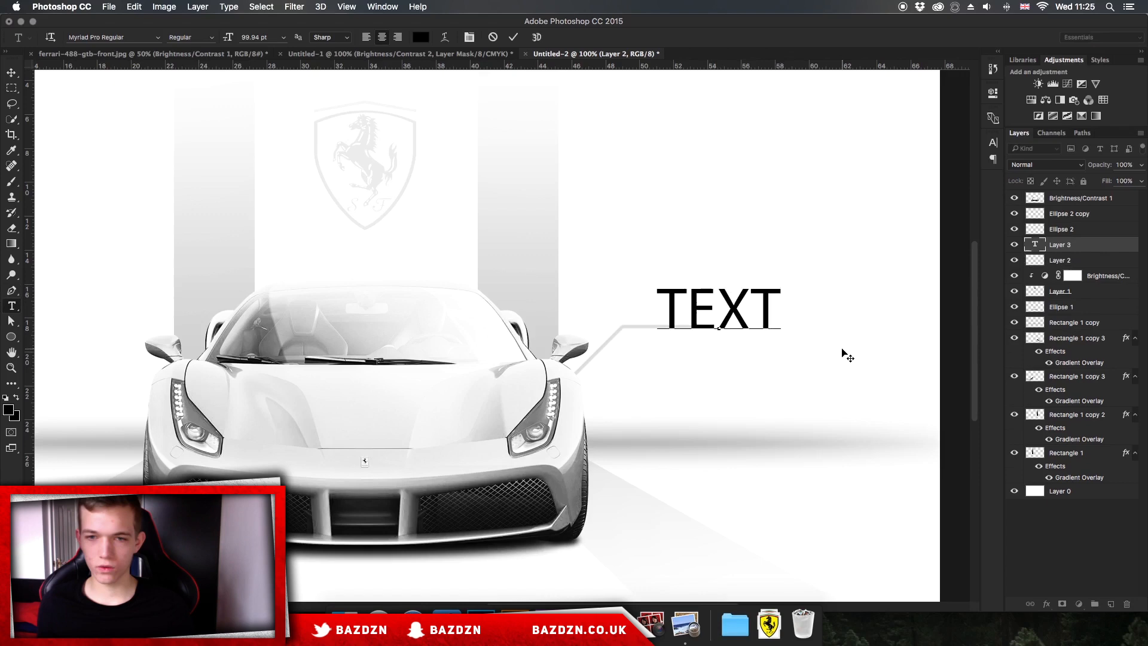
pyautogui.moveTo(653, 277); pyautogui.dragTo(713, 310)
pyautogui.click(513, 36)
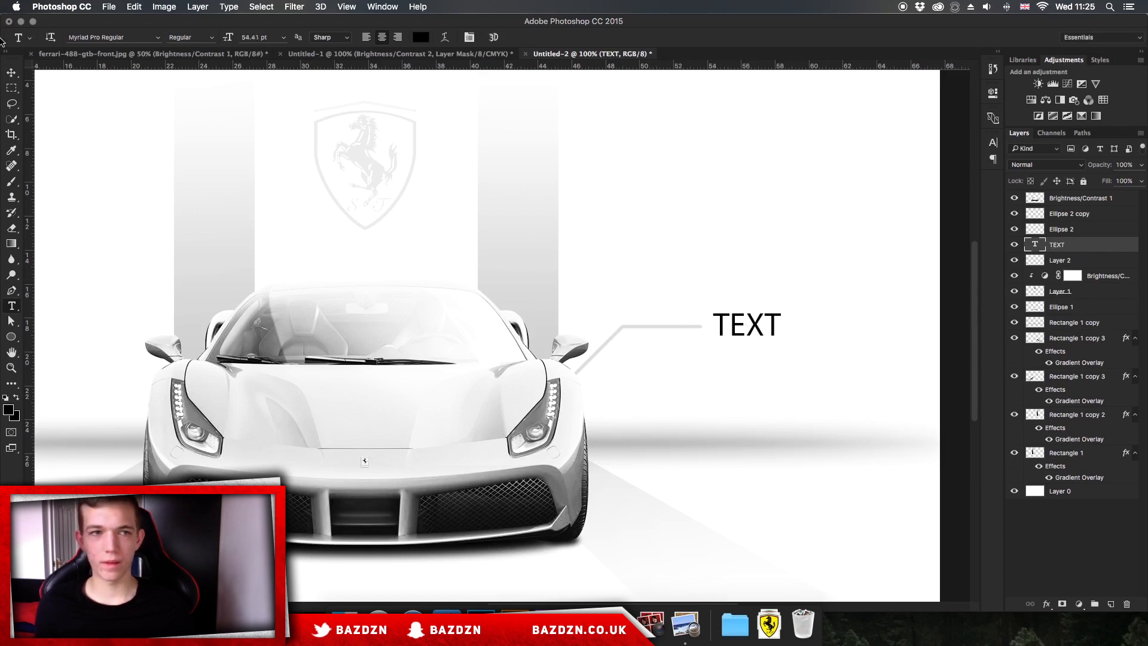
pyautogui.click(11, 72)
pyautogui.moveTo(746, 335); pyautogui.dragTo(737, 336)
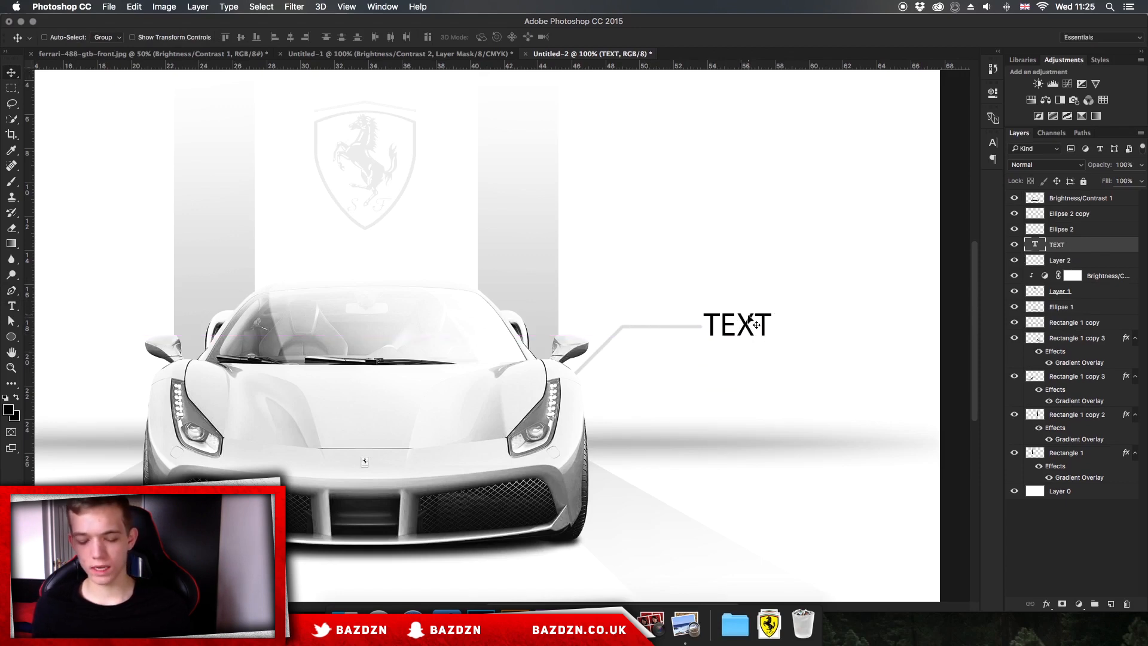
# Recolour the TEXT label to light grey e0e0e0, sampled from the callout line
pyautogui.doubleClick(749, 318)
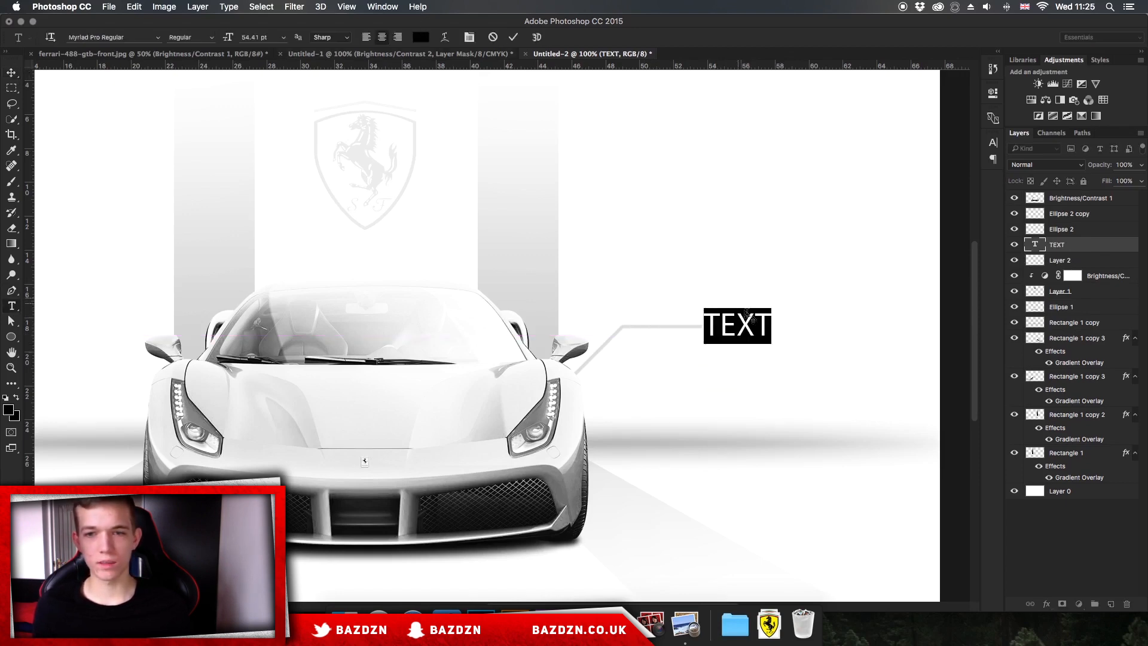
pyautogui.click(749, 316)
pyautogui.moveTo(705, 318); pyautogui.dragTo(832, 320)
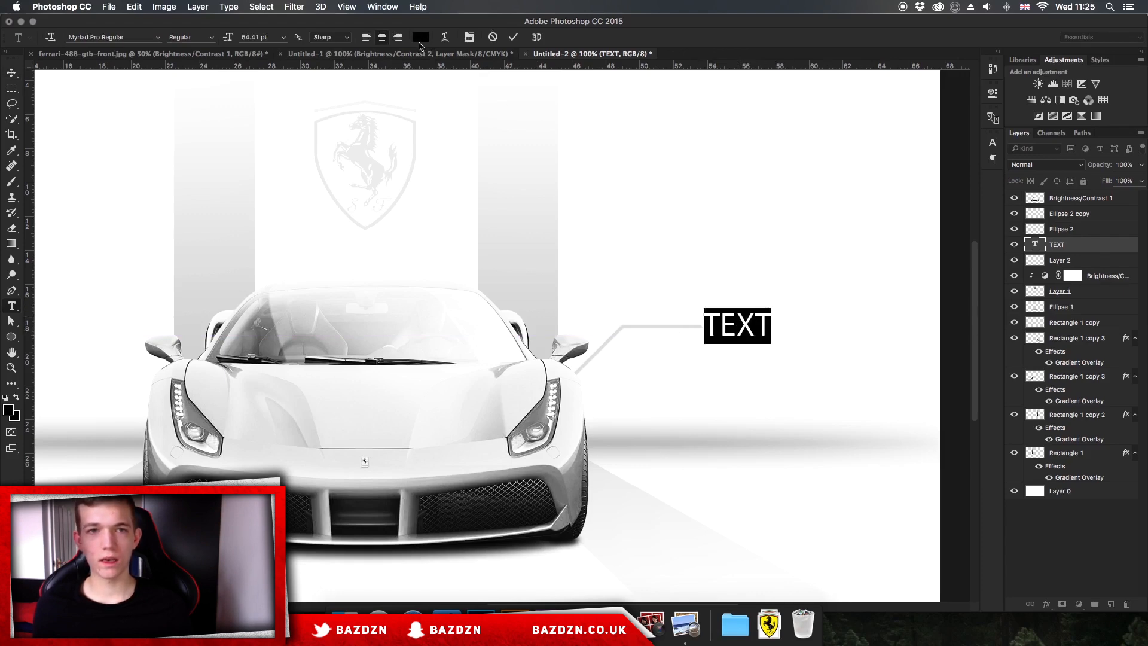
pyautogui.click(421, 38)
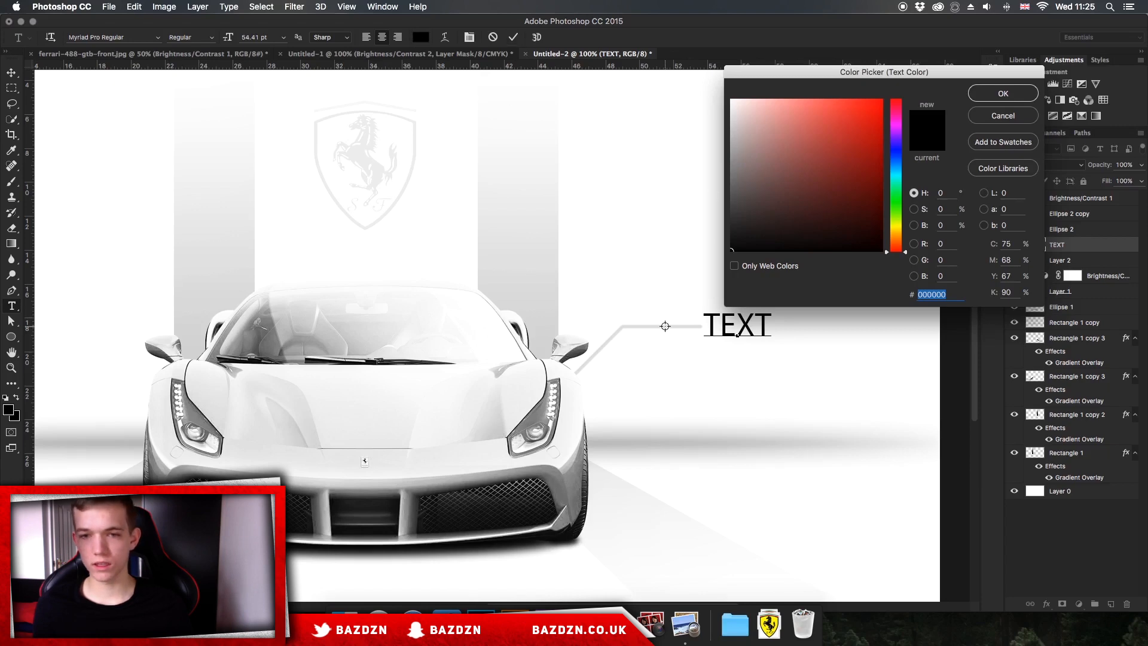
pyautogui.click(666, 326)
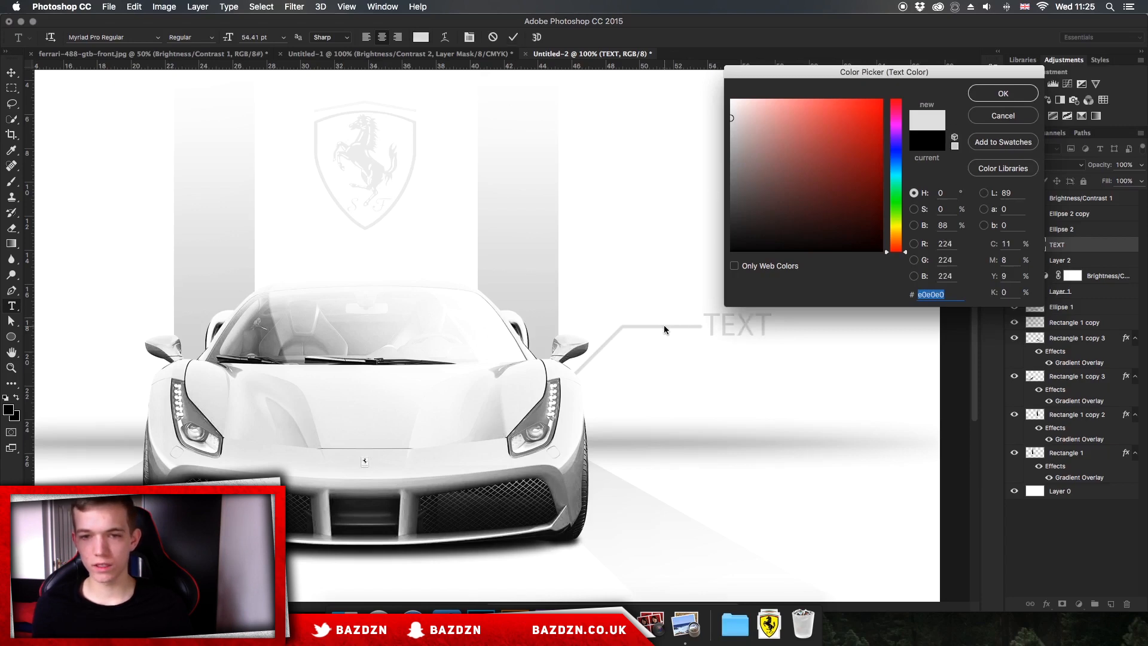
pyautogui.click(1002, 94)
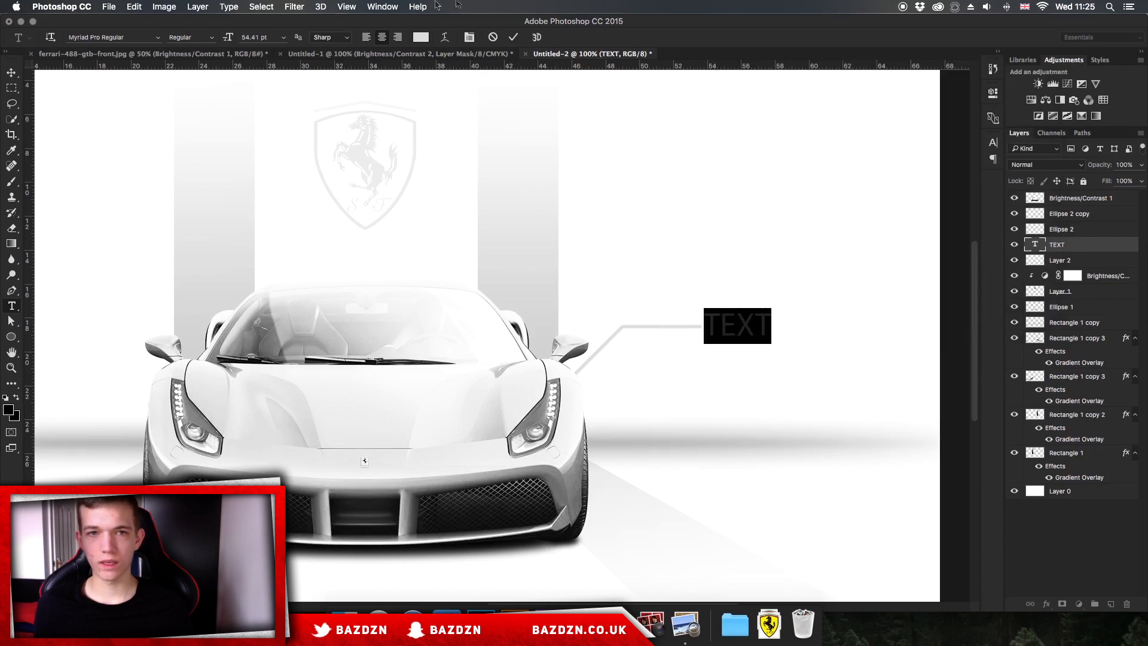
pyautogui.click(518, 38)
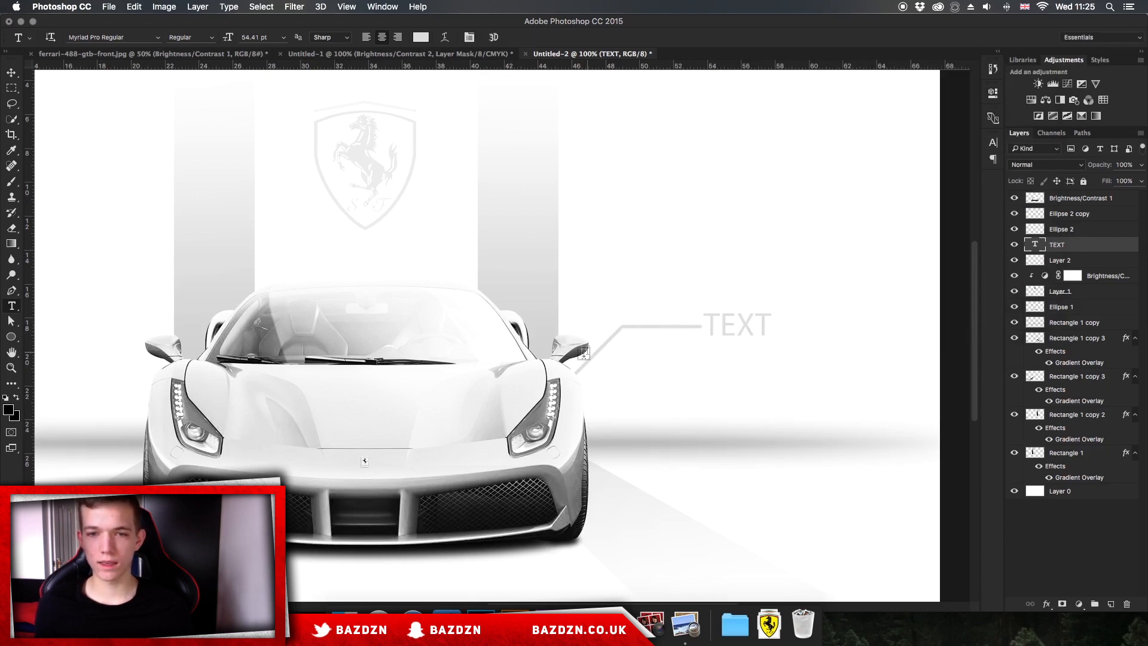
pyautogui.press('super+minus')
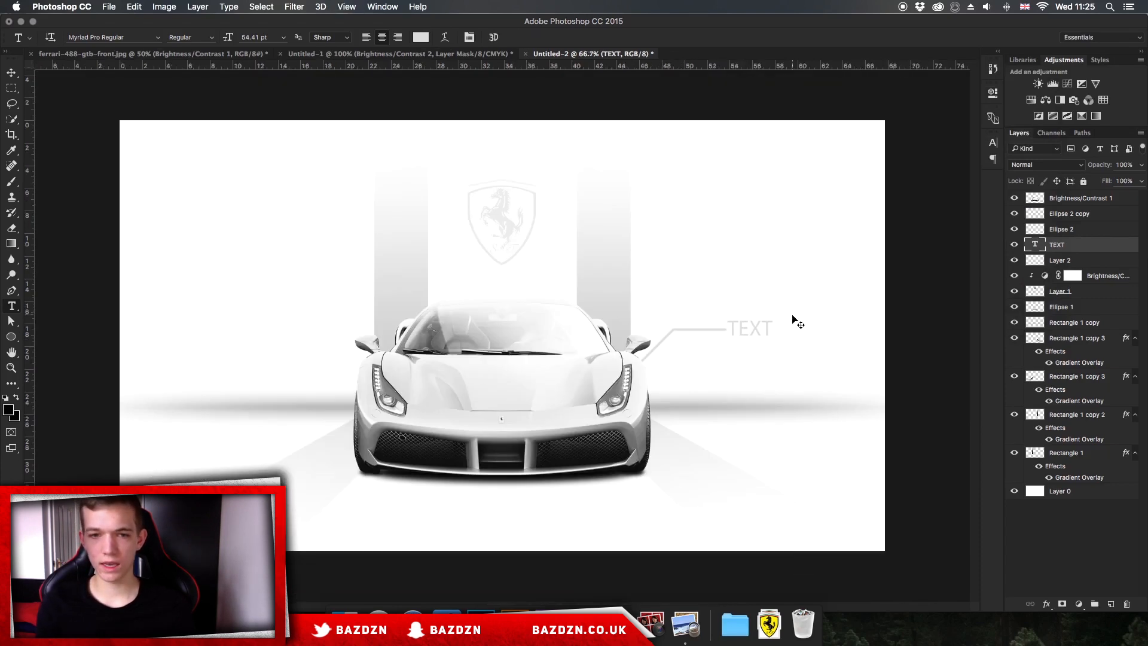
pyautogui.press('v')
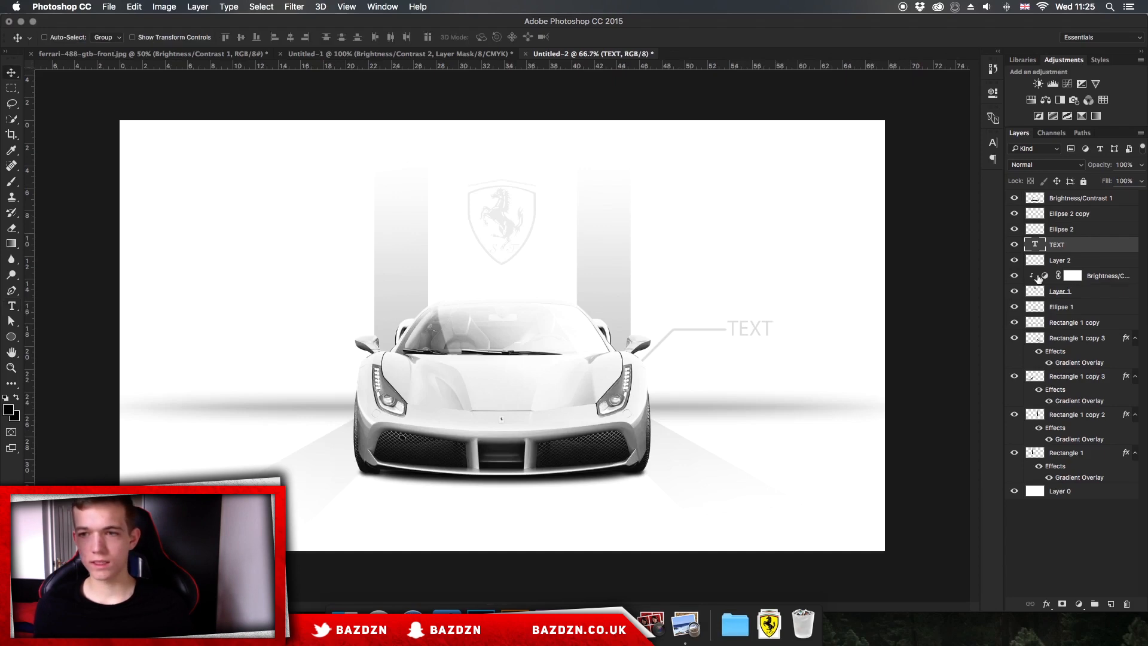
# Duplicate the TEXT label together with its callout line on Layer 2 and place the copies on the car's left side
pyautogui.keyDown('shift'); pyautogui.click(1085, 261); pyautogui.keyUp('shift')
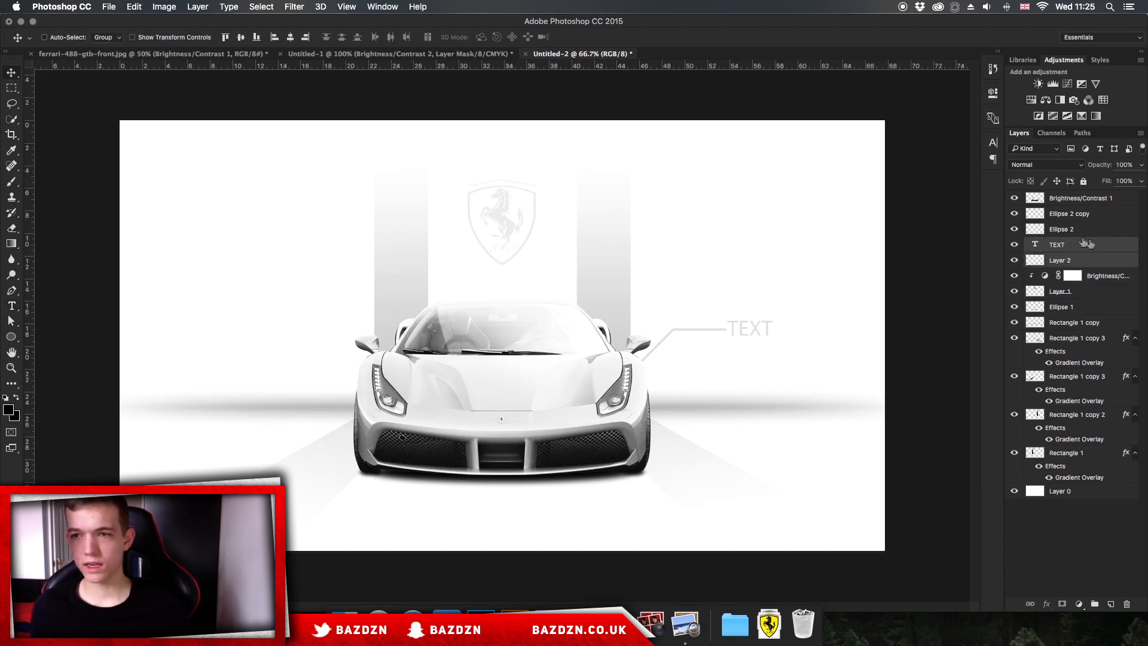
pyautogui.moveTo(707, 343); pyautogui.dragTo(347, 345)
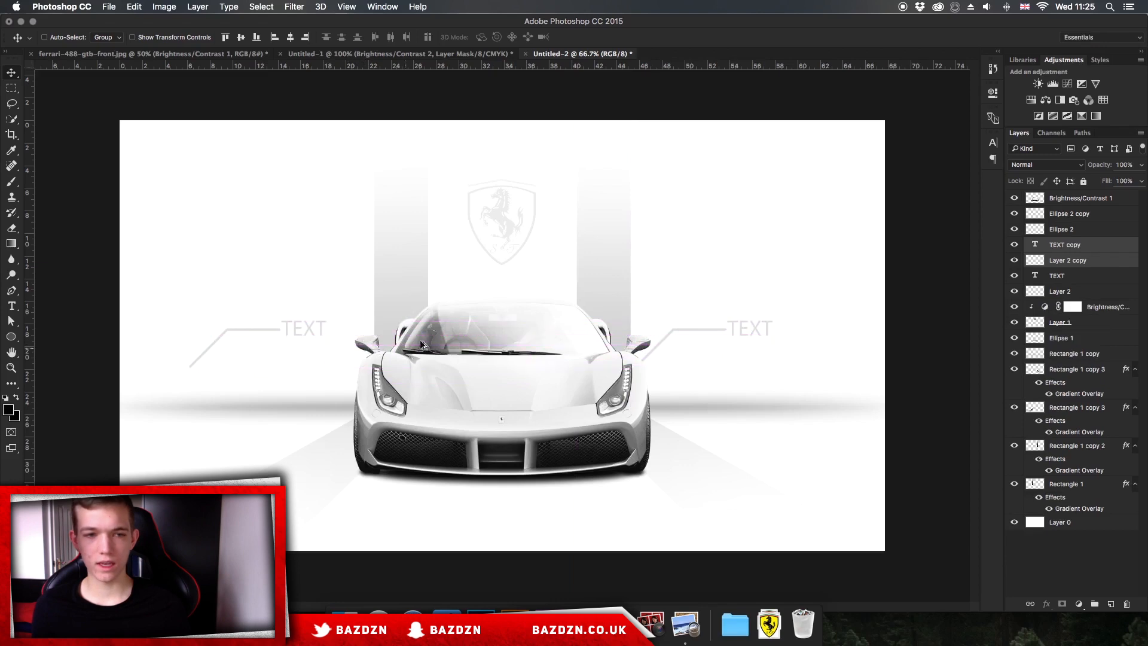
pyautogui.moveTo(577, 246); pyautogui.dragTo(535, 246)
# Flip the duplicated callout line horizontally and position it between the left TEXT label and the car's left mirror
pyautogui.click(1083, 261)
pyautogui.click(139, 6)
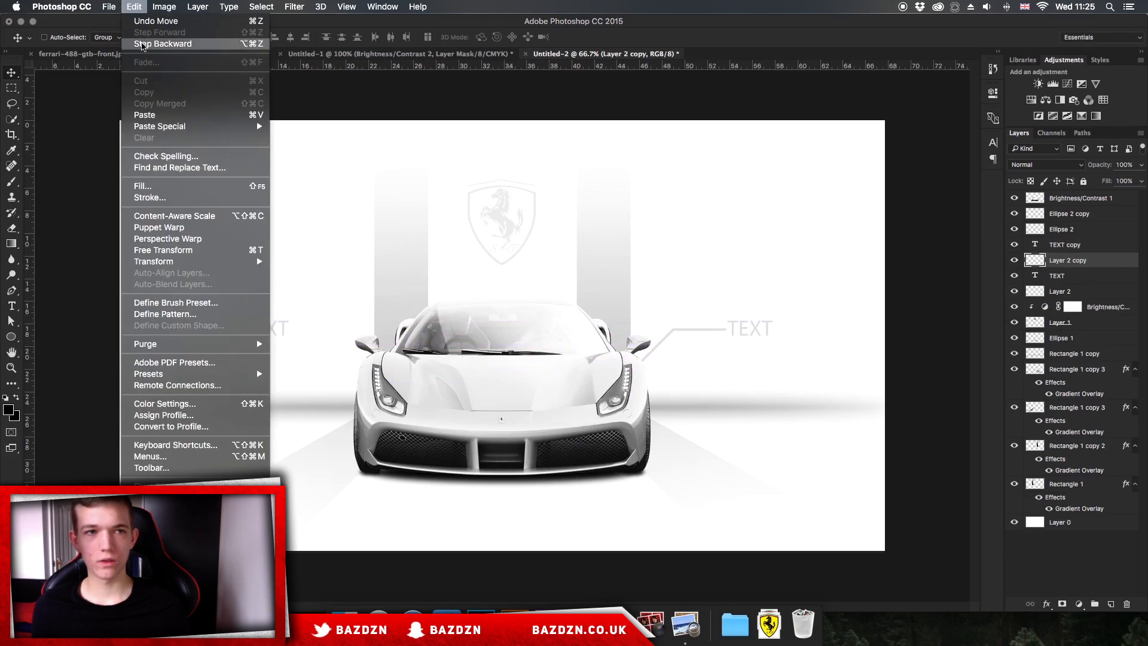
pyautogui.moveTo(204, 261)
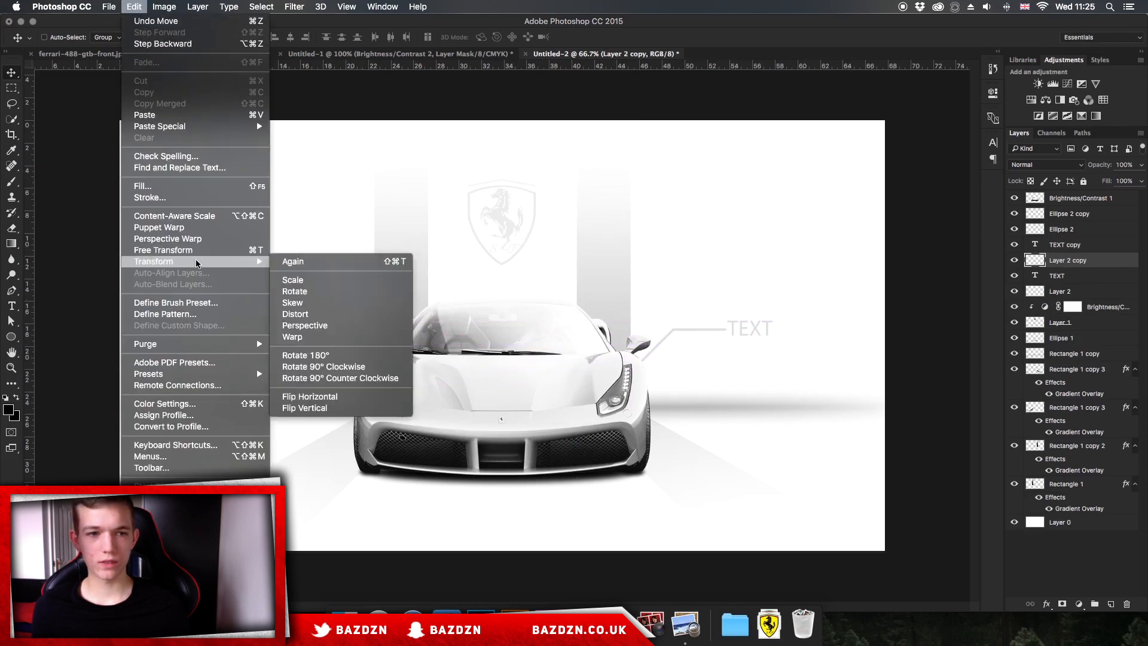
pyautogui.click(325, 400)
pyautogui.moveTo(243, 372); pyautogui.dragTo(382, 387)
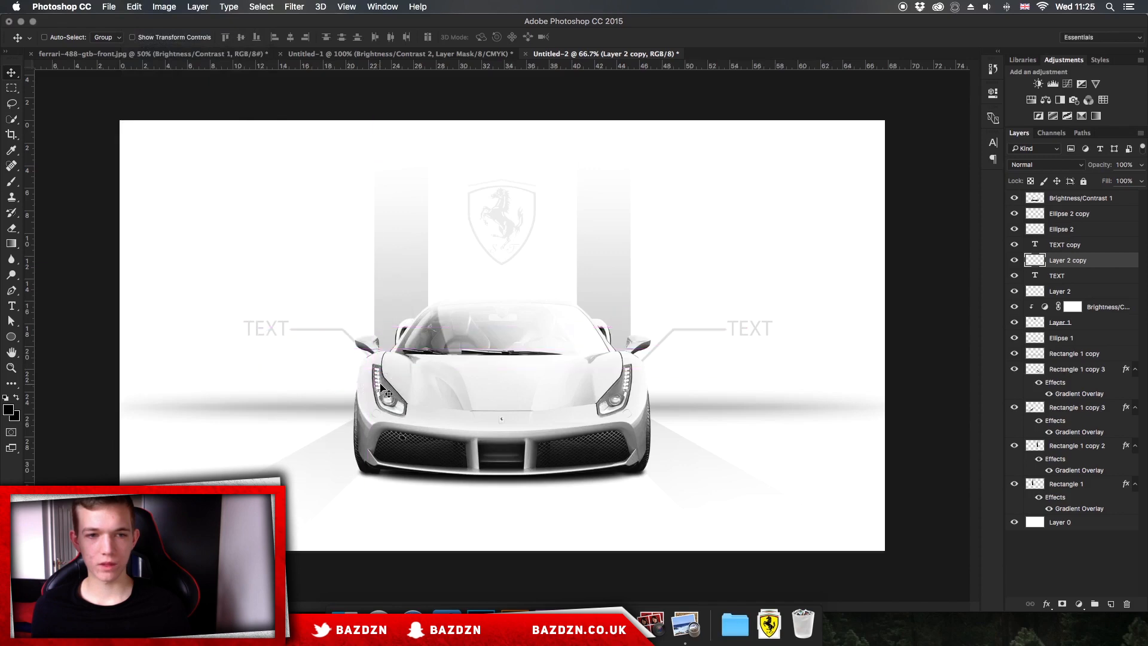
pyautogui.click(1079, 250)
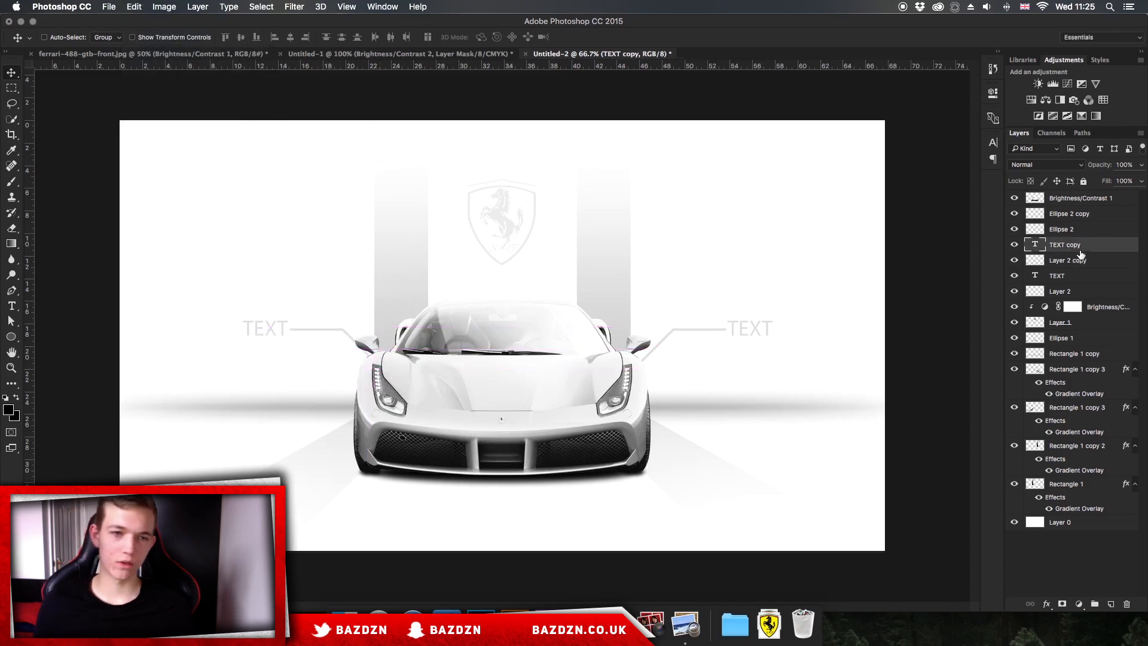
pyautogui.press('super+minus')
pyautogui.press('super+minus')
pyautogui.press('super+minus')
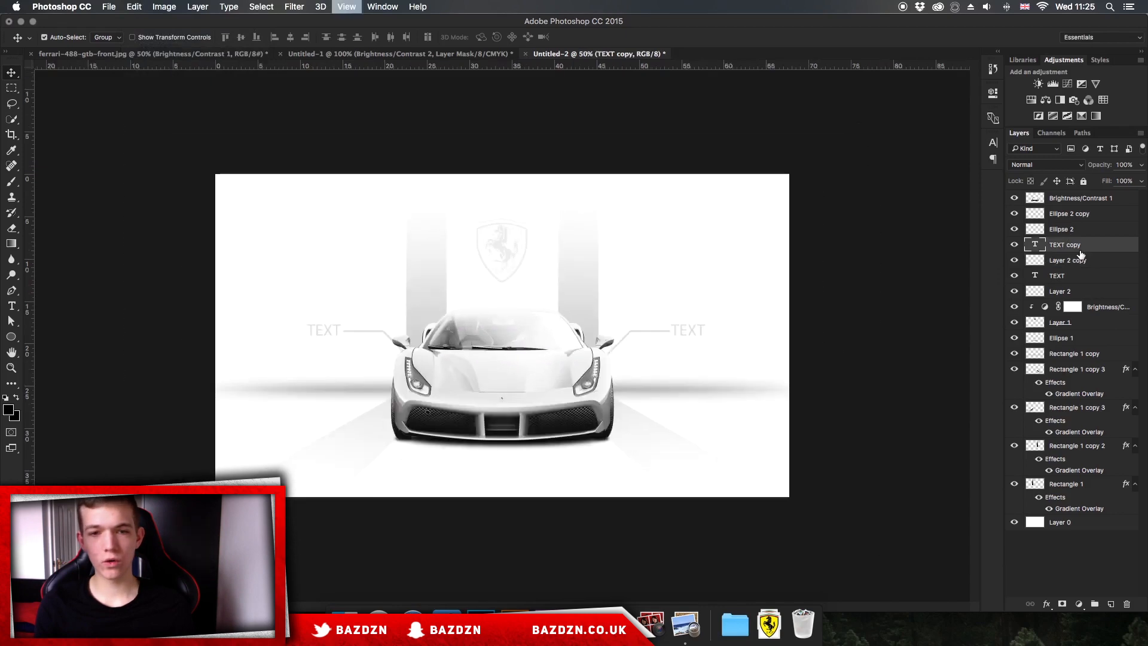
pyautogui.press('super+plus')
pyautogui.press('super+plus')
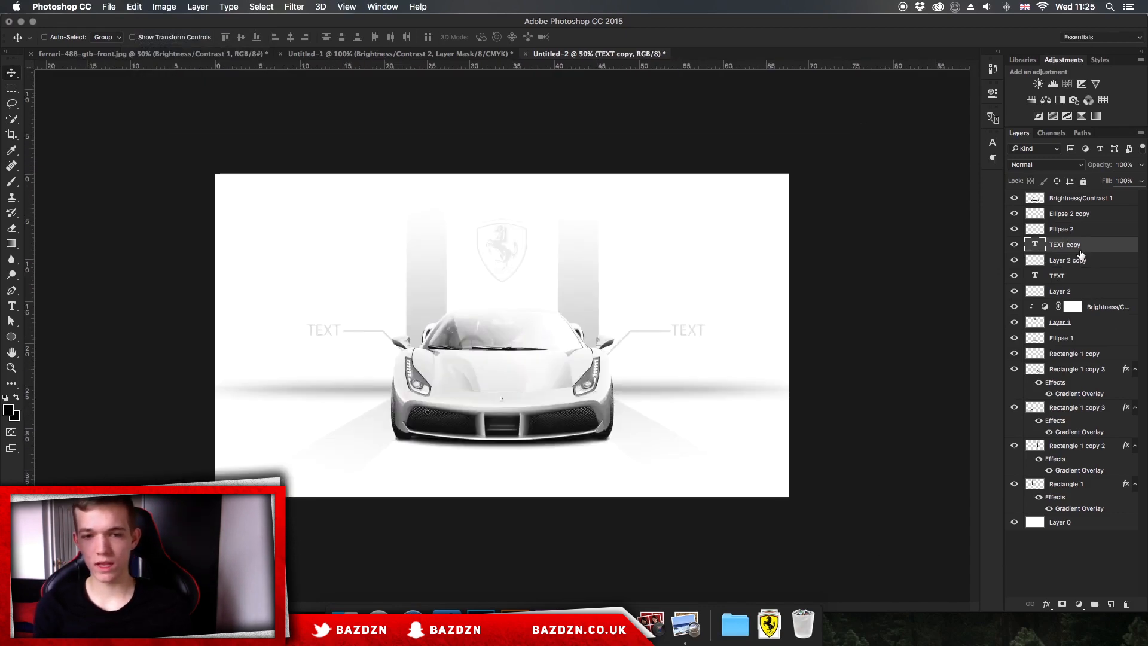